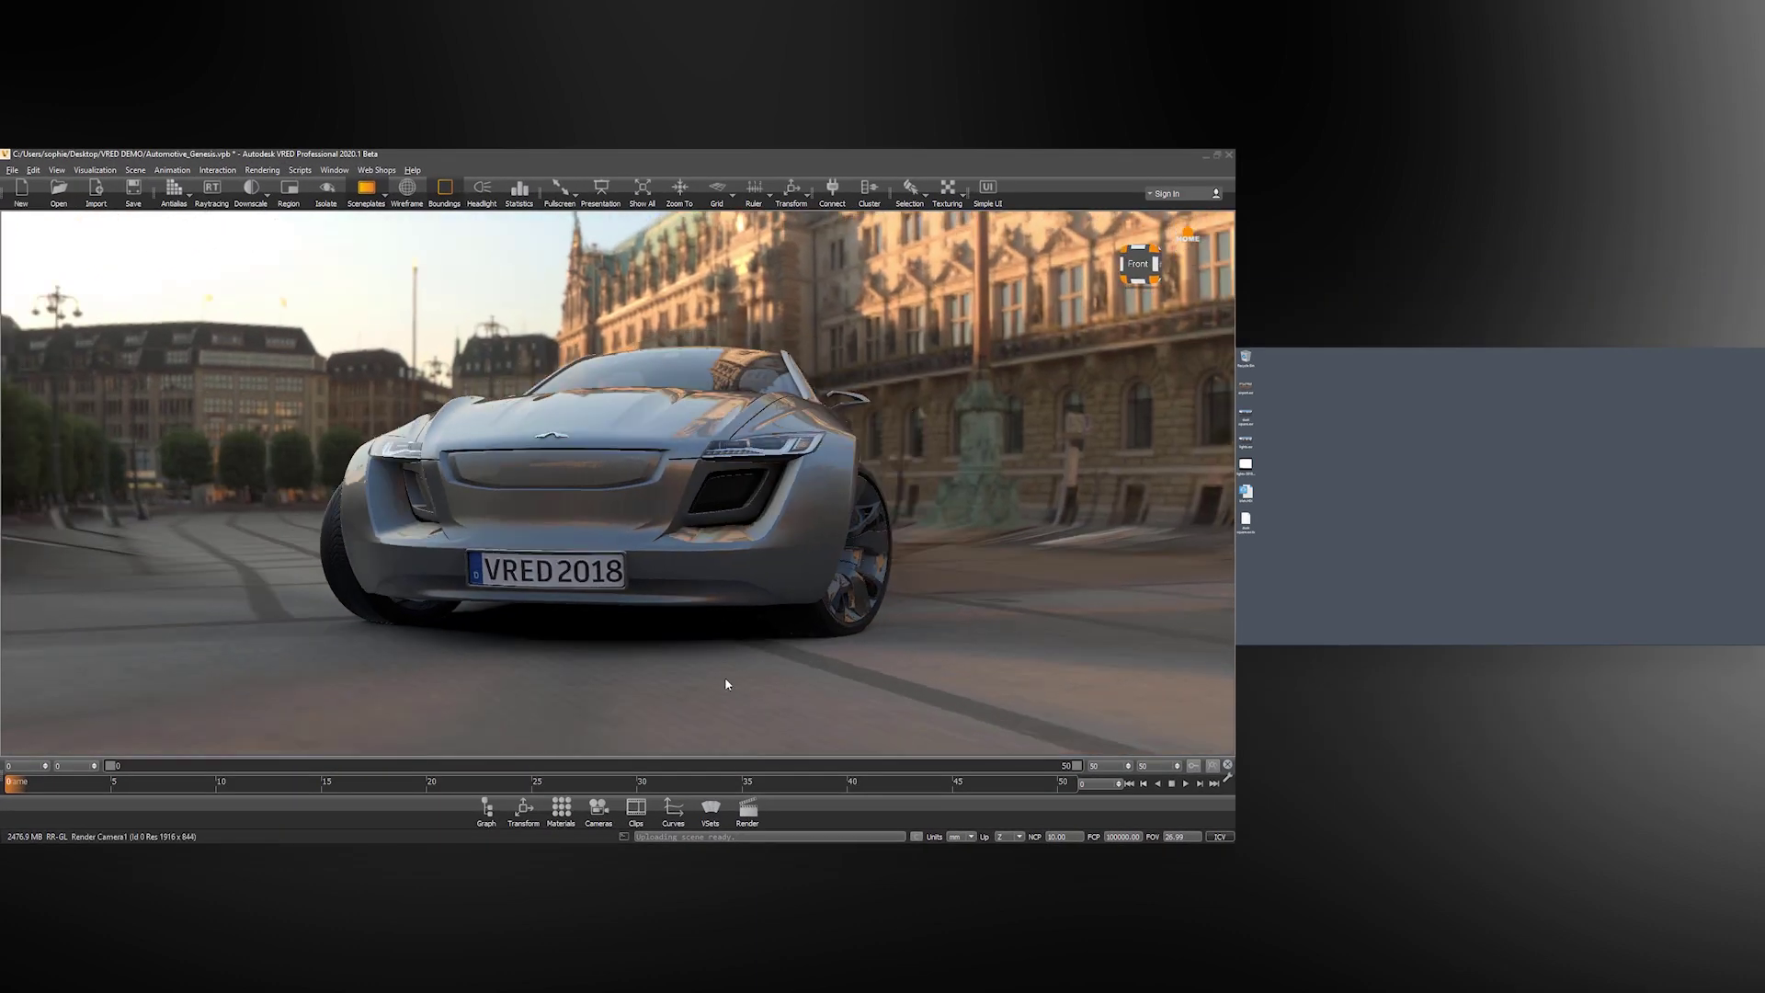
Step: In the Material Editor, set the environment's geometry to Sphere and expand its HDR Light Studio section
left_click(561, 814)
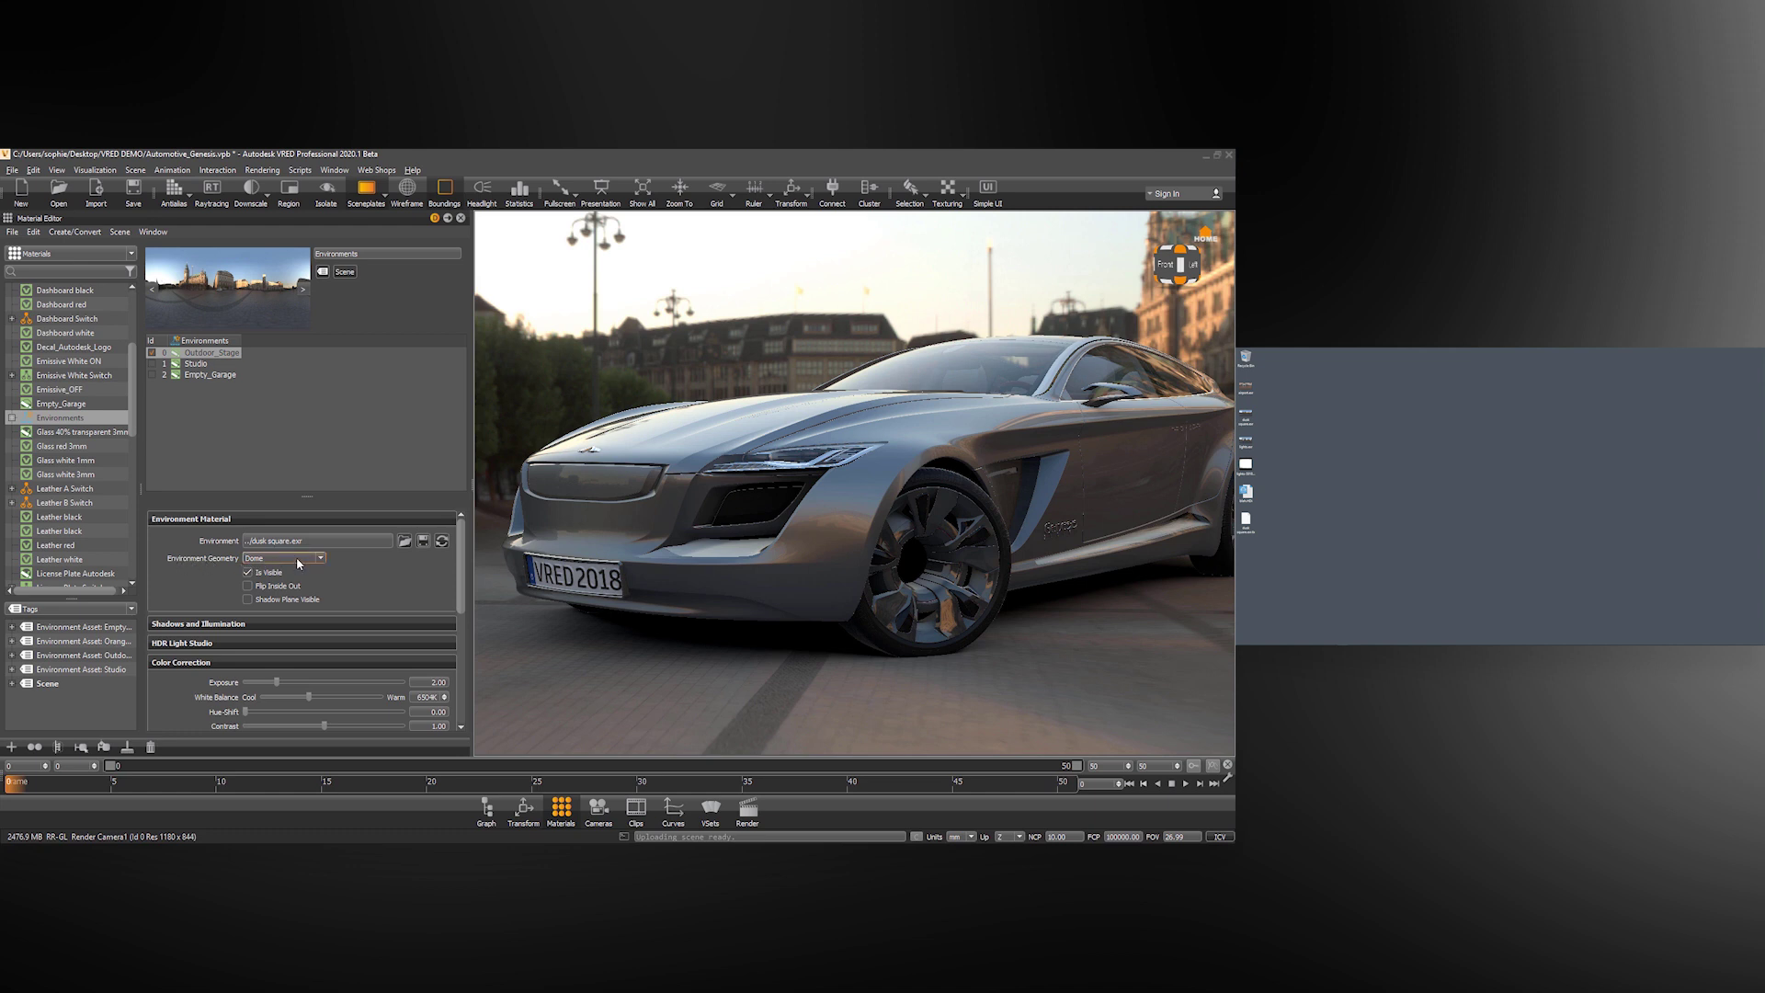
left_click(256, 585)
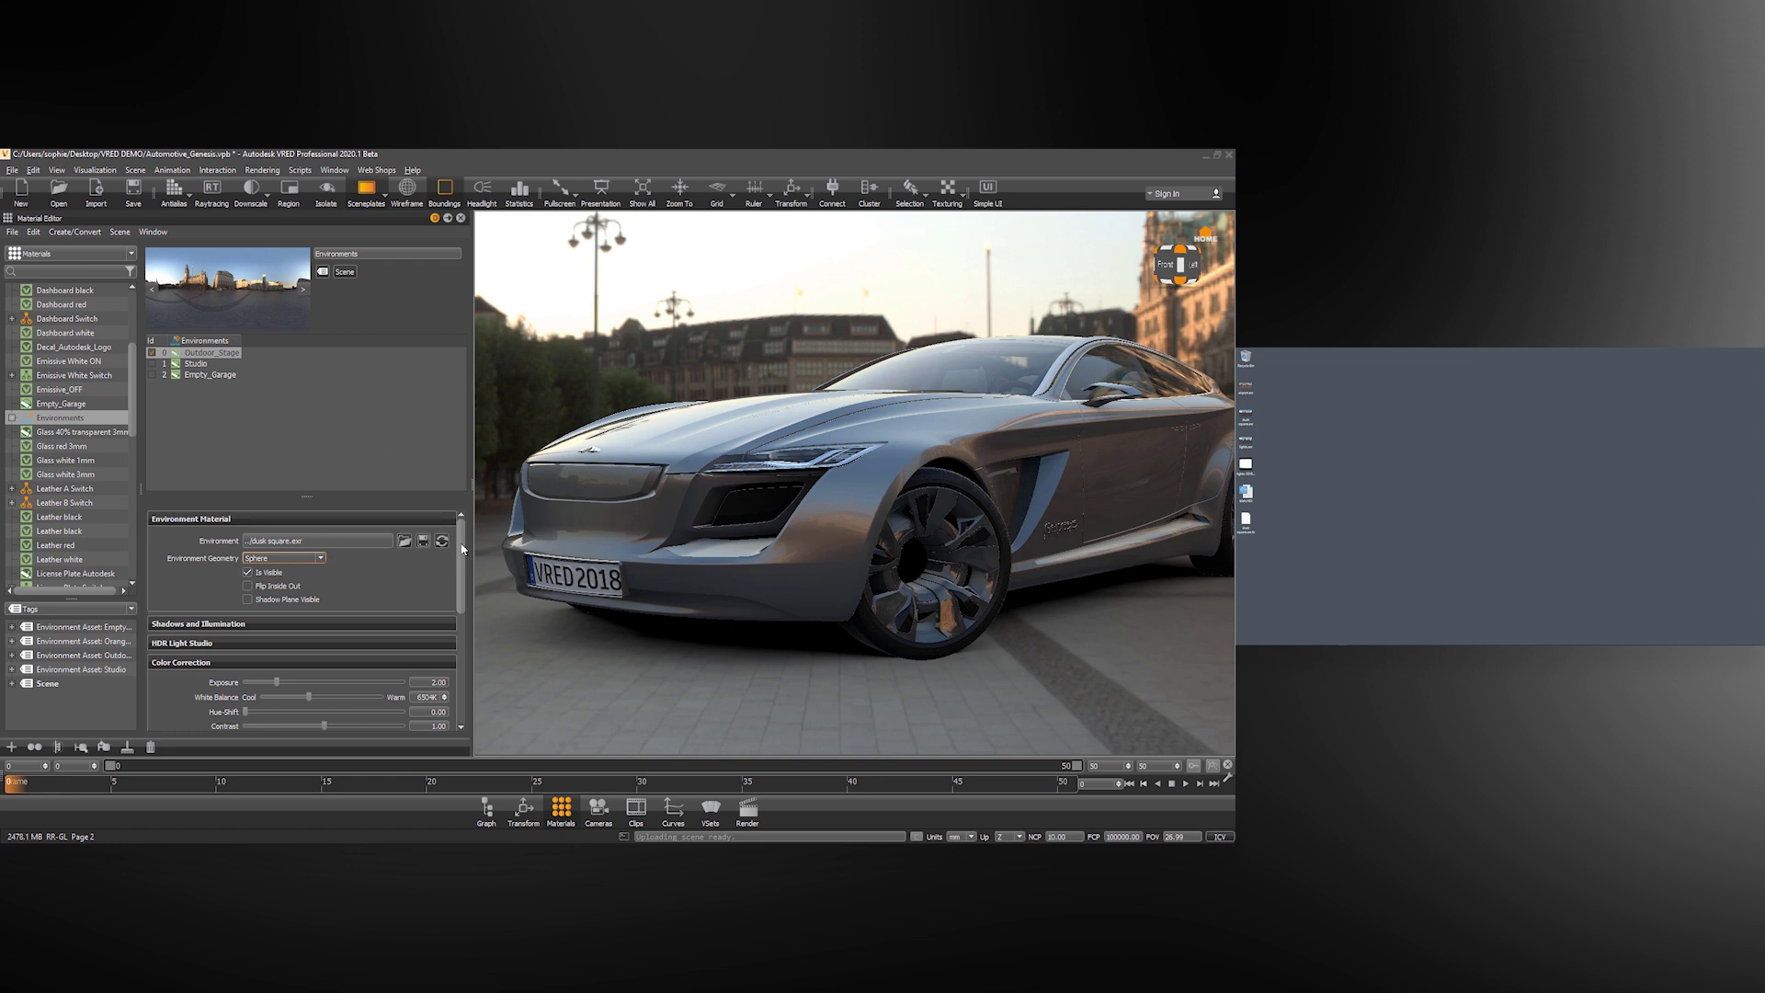
scroll(302, 610, "down", 2)
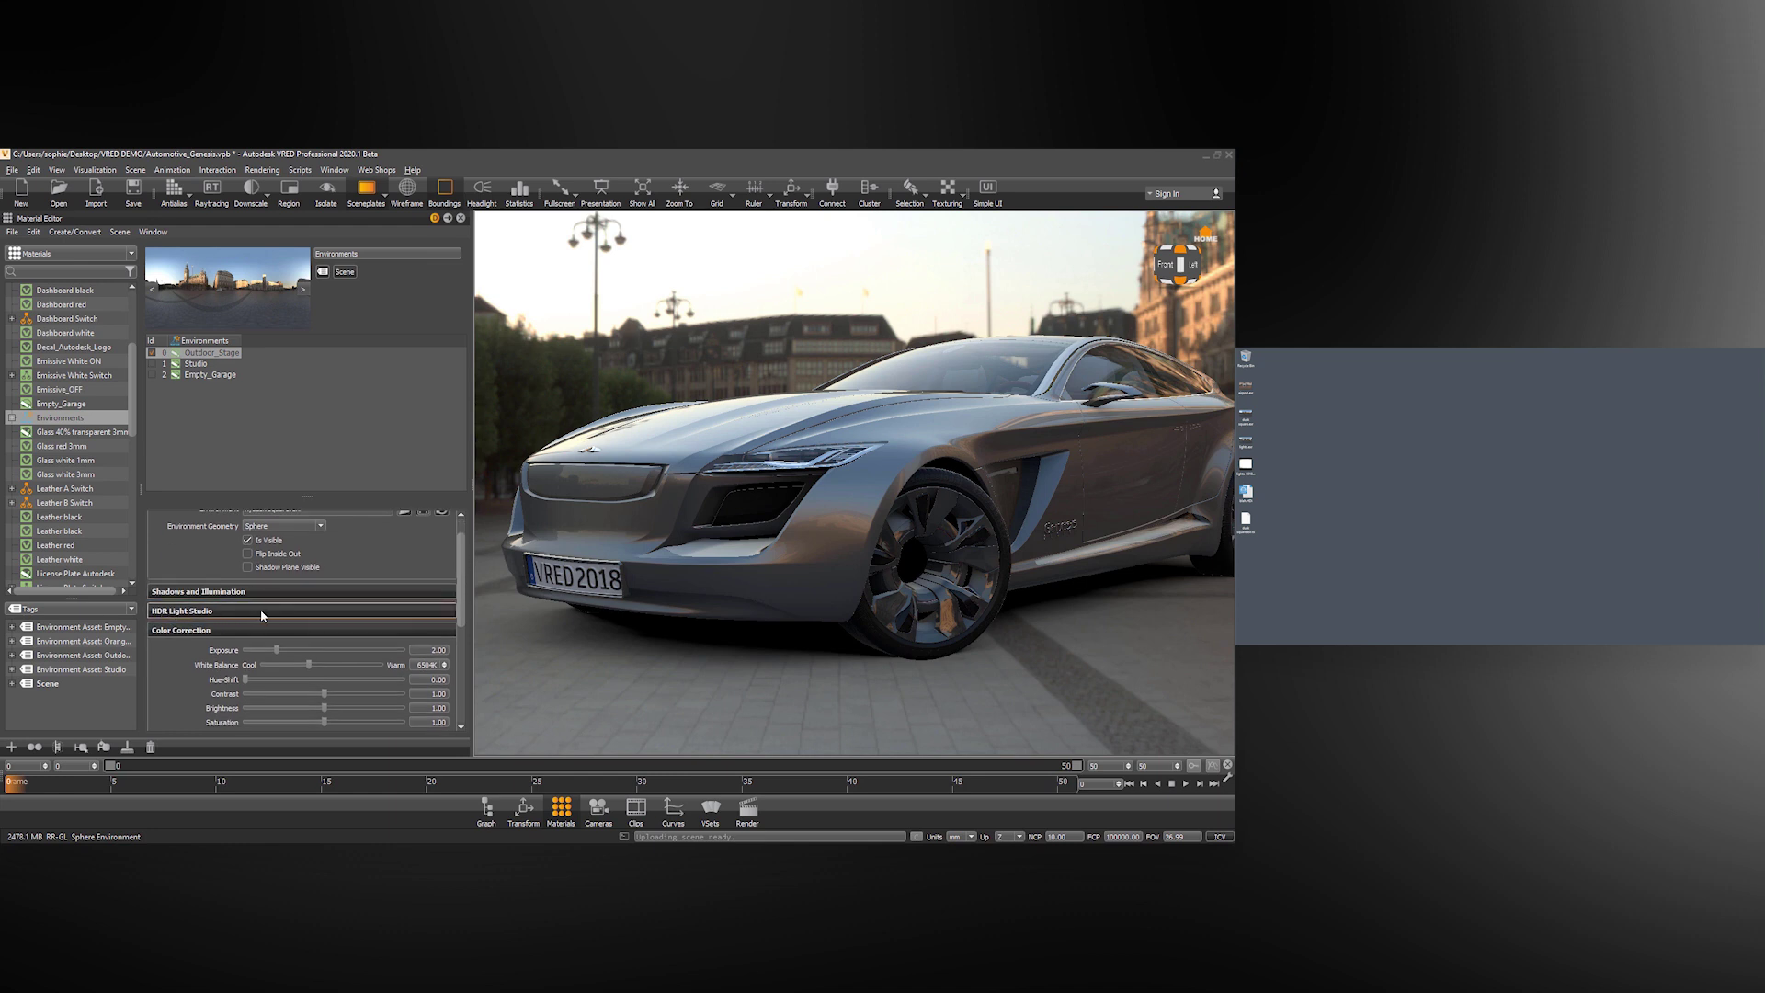
left_click(262, 611)
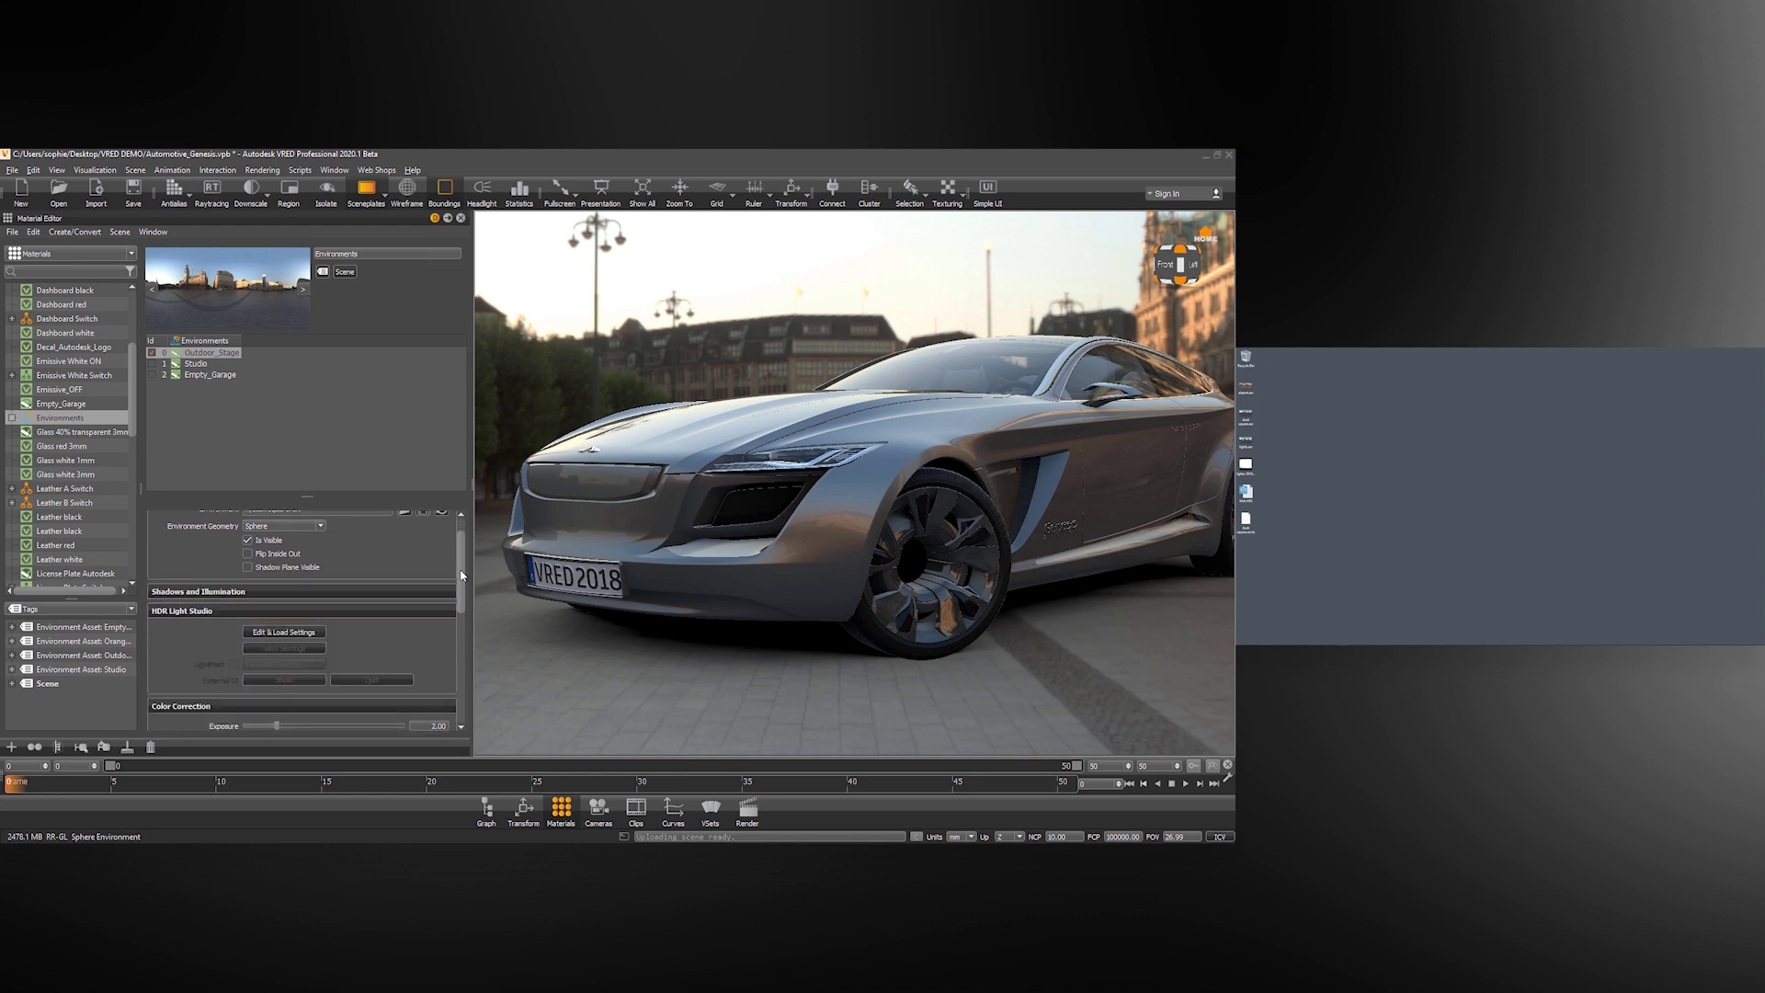
scroll(462, 576, "down", 2)
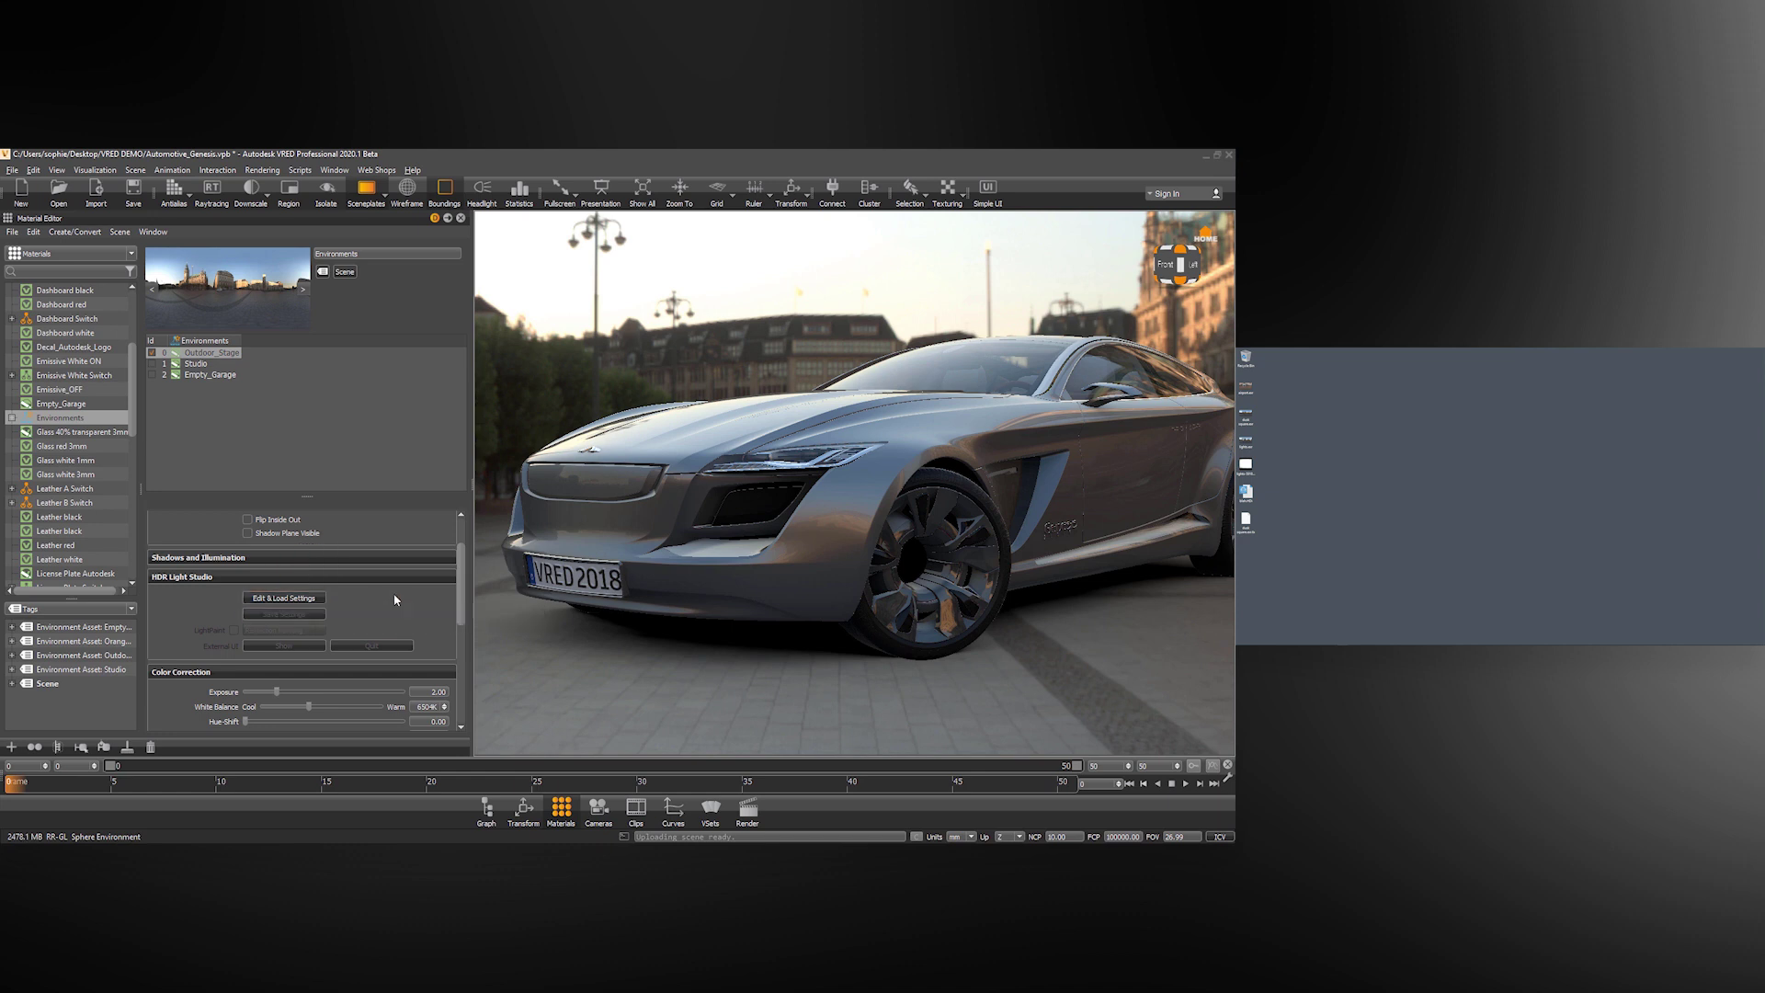
Step: Use Edit & Load Settings to launch HDR Light Studio linked to VRED, and enlarge the settings panel
left_click(318, 599)
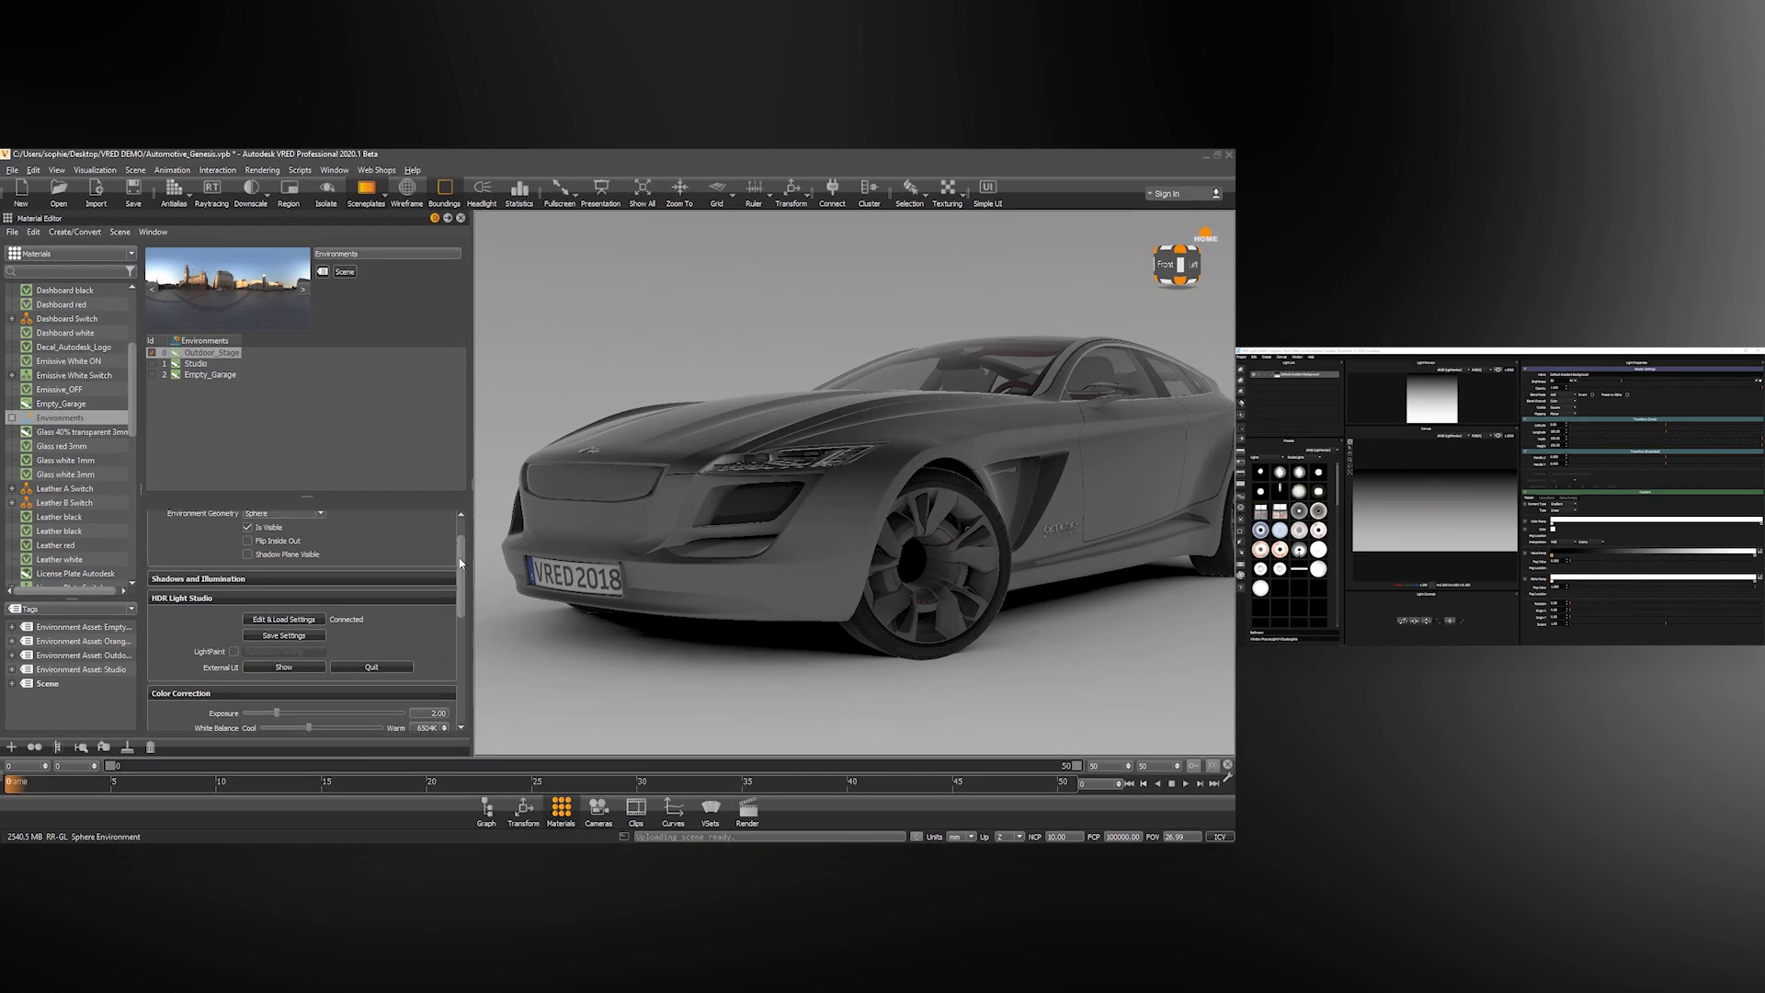
scroll(222, 503, "up", 2)
left_click_drag(310, 507, 304, 412)
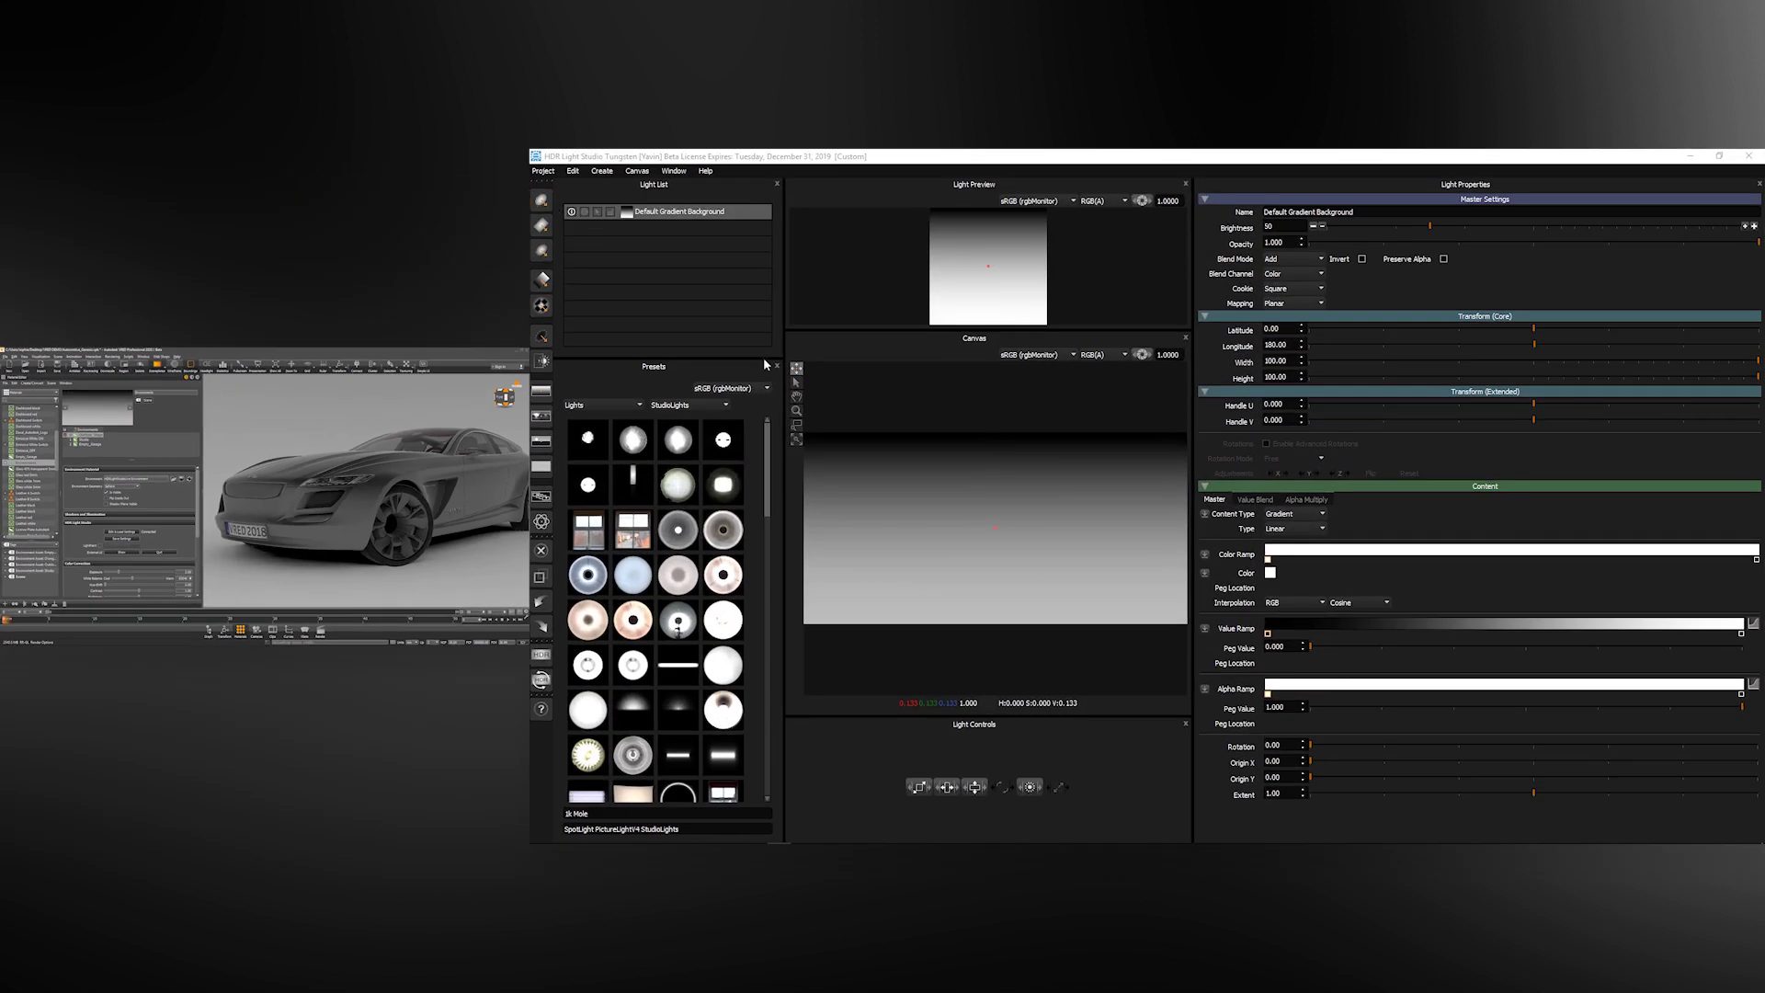
Step: Add a Round Light preset and raise its brightness to 1493
left_click(542, 200)
left_click(875, 477)
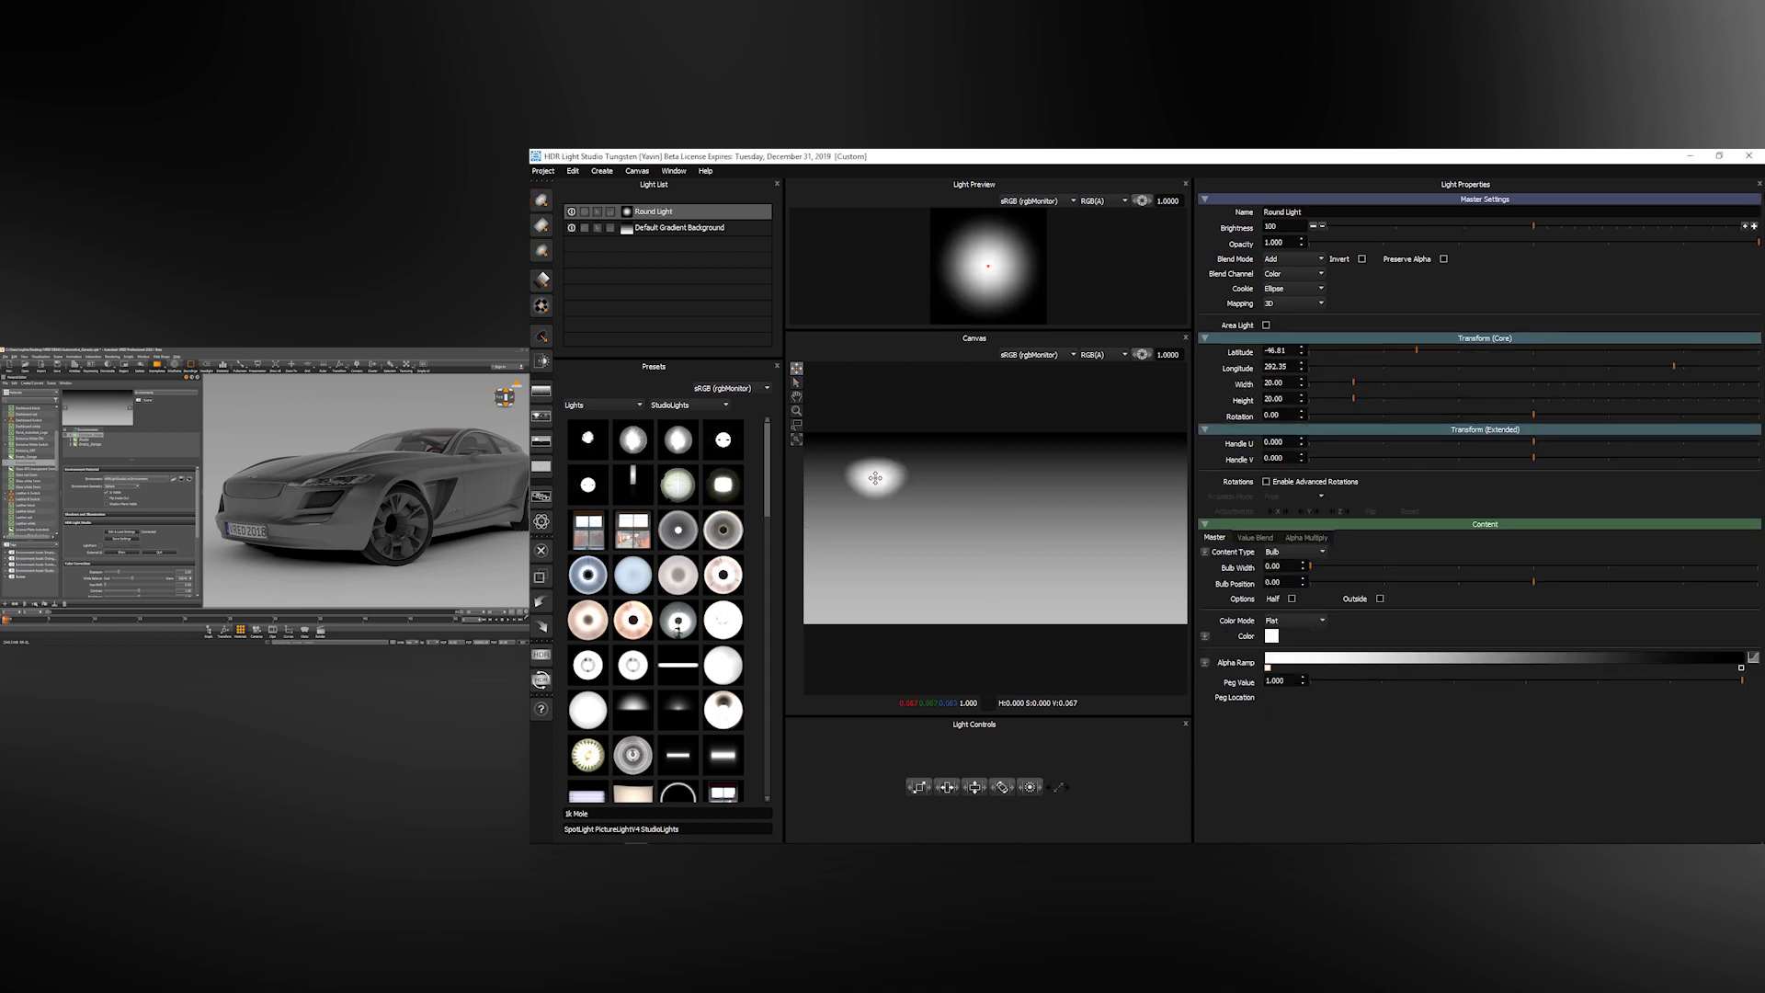
left_click(1654, 225)
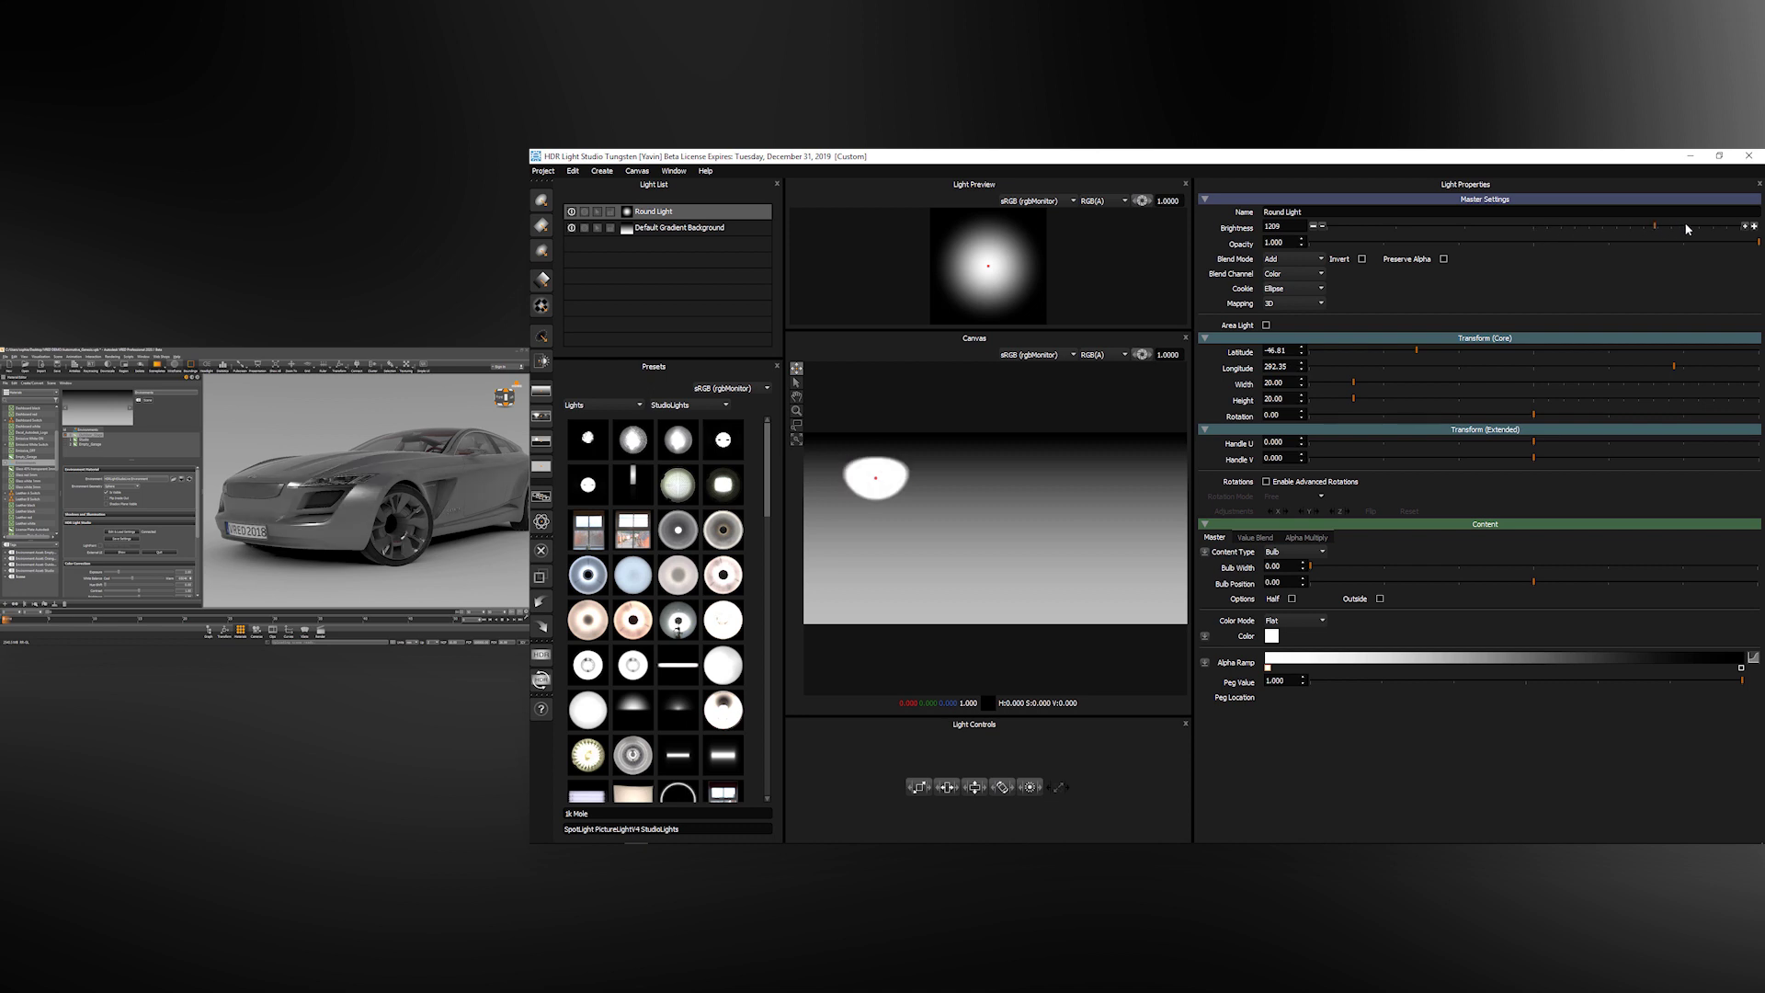
left_click(1686, 225)
Step: Reposition the Round Light around the map, finally placing it on the left side
left_click(937, 514)
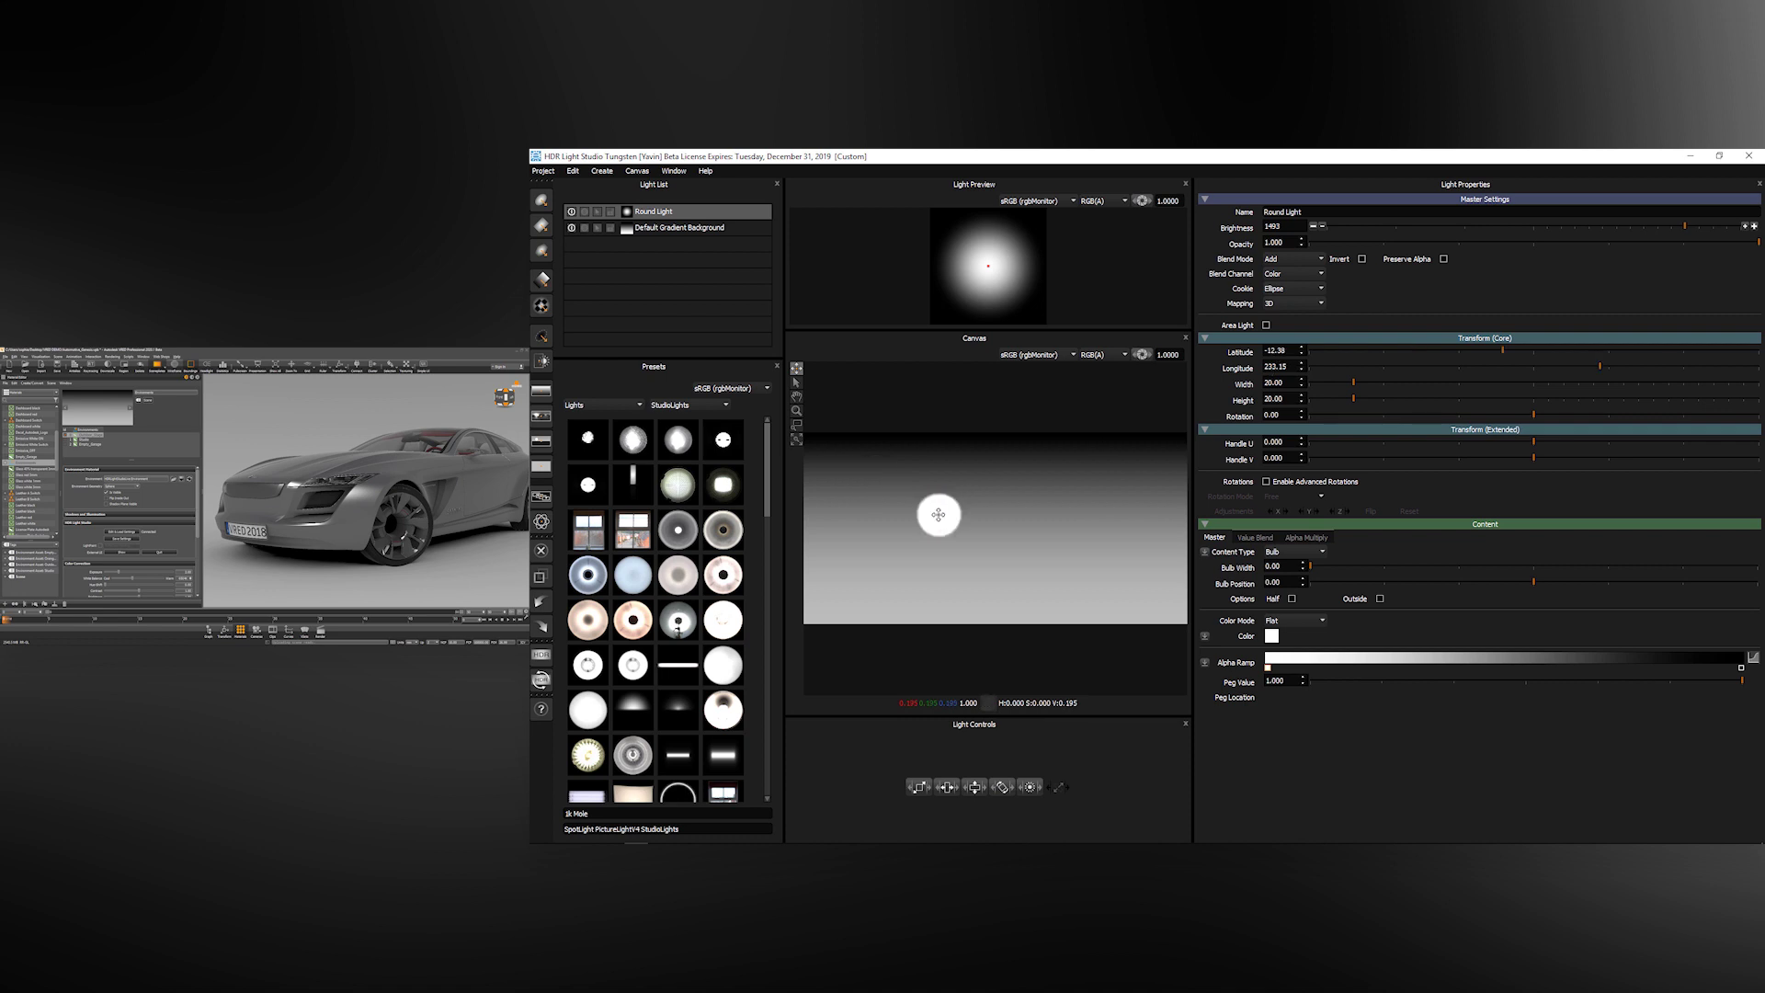
left_click(1054, 514)
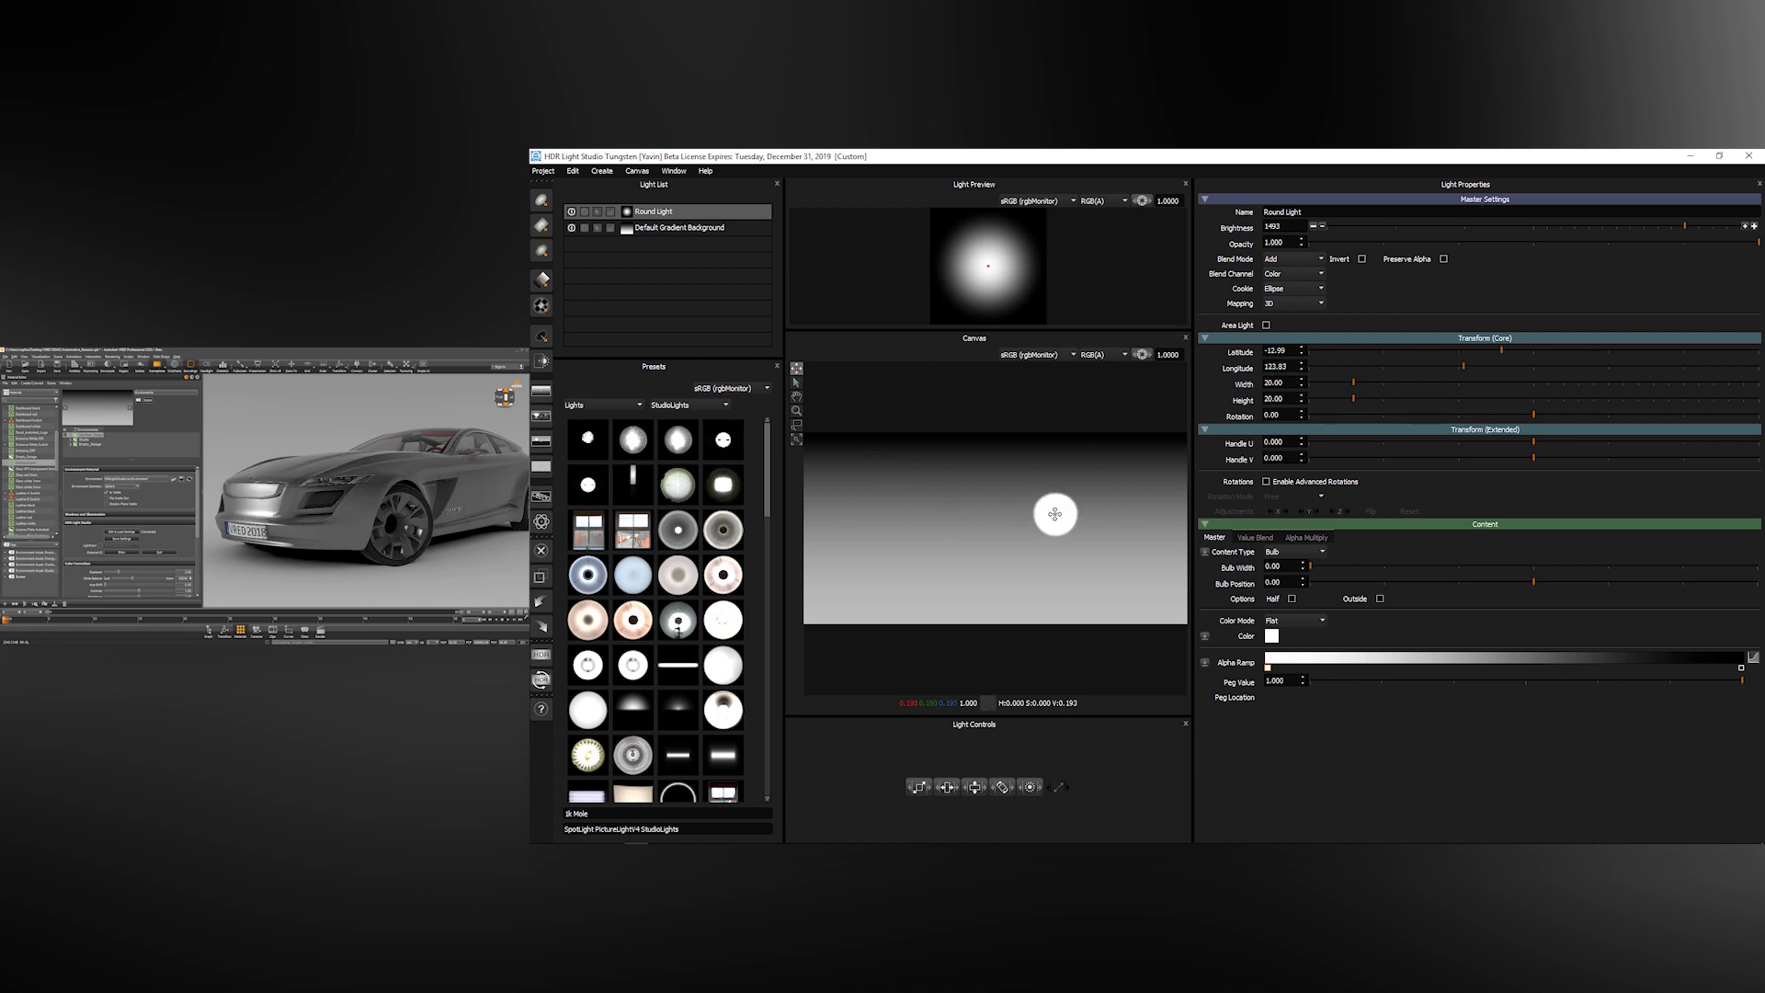
left_click(1158, 478)
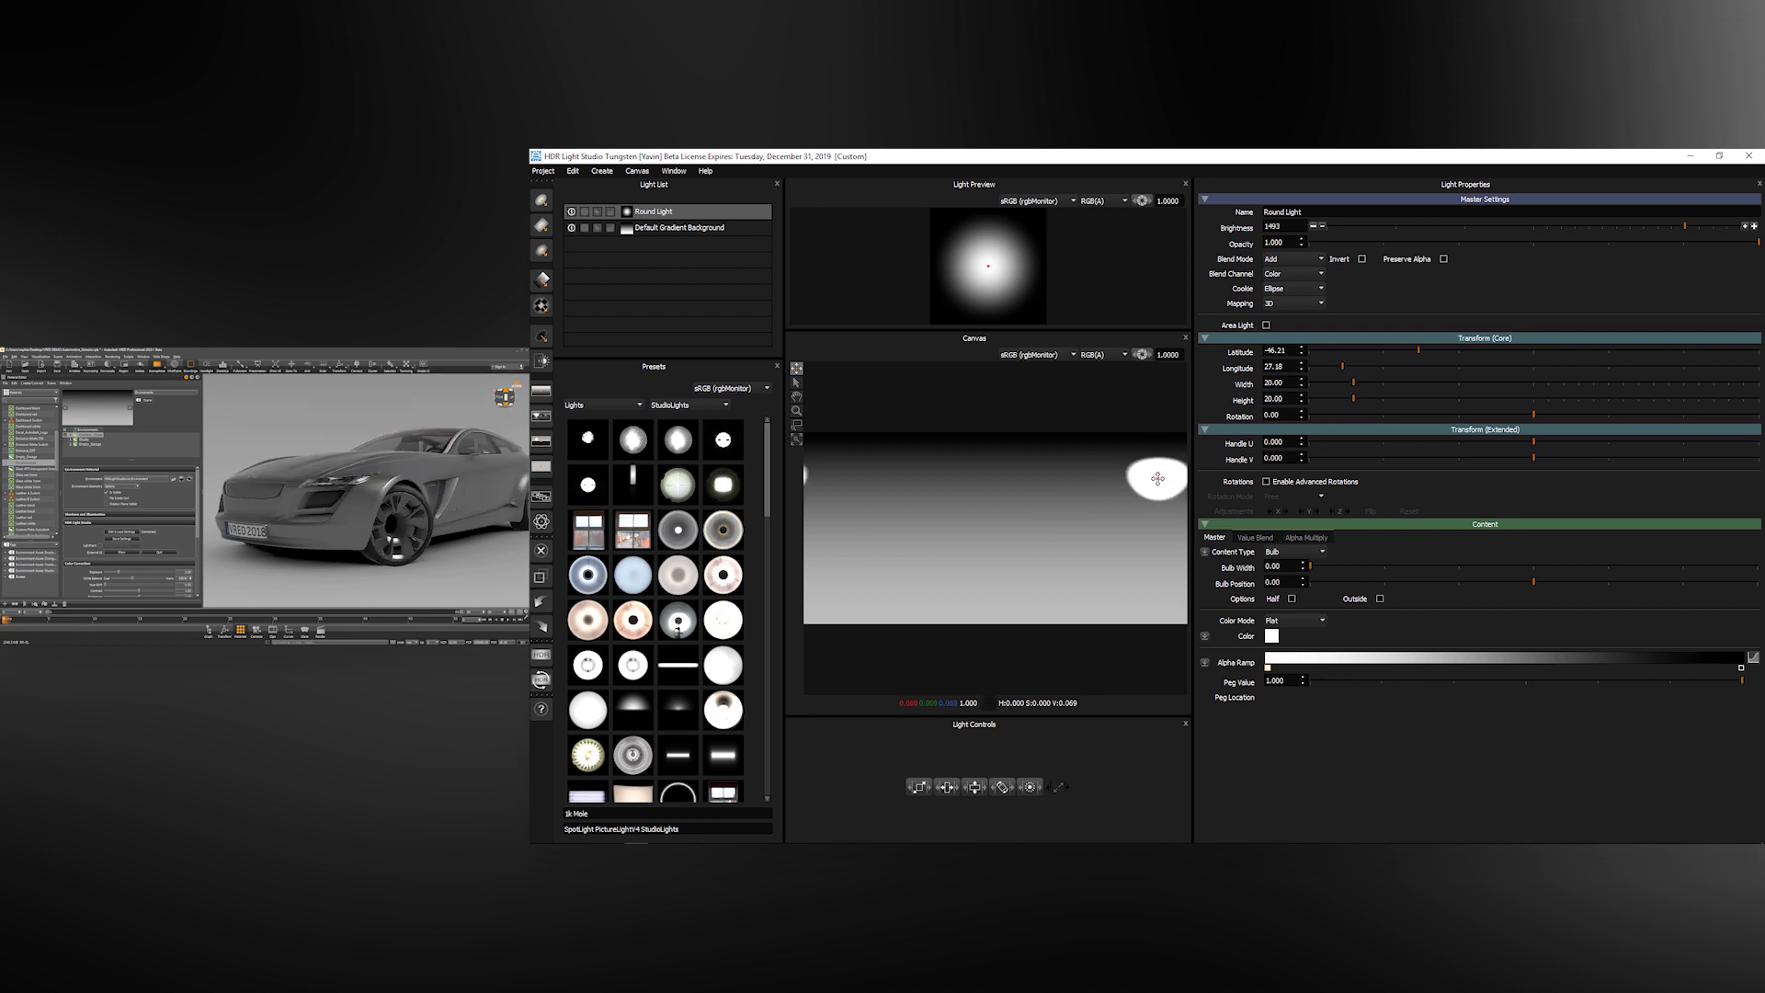
left_click(981, 442)
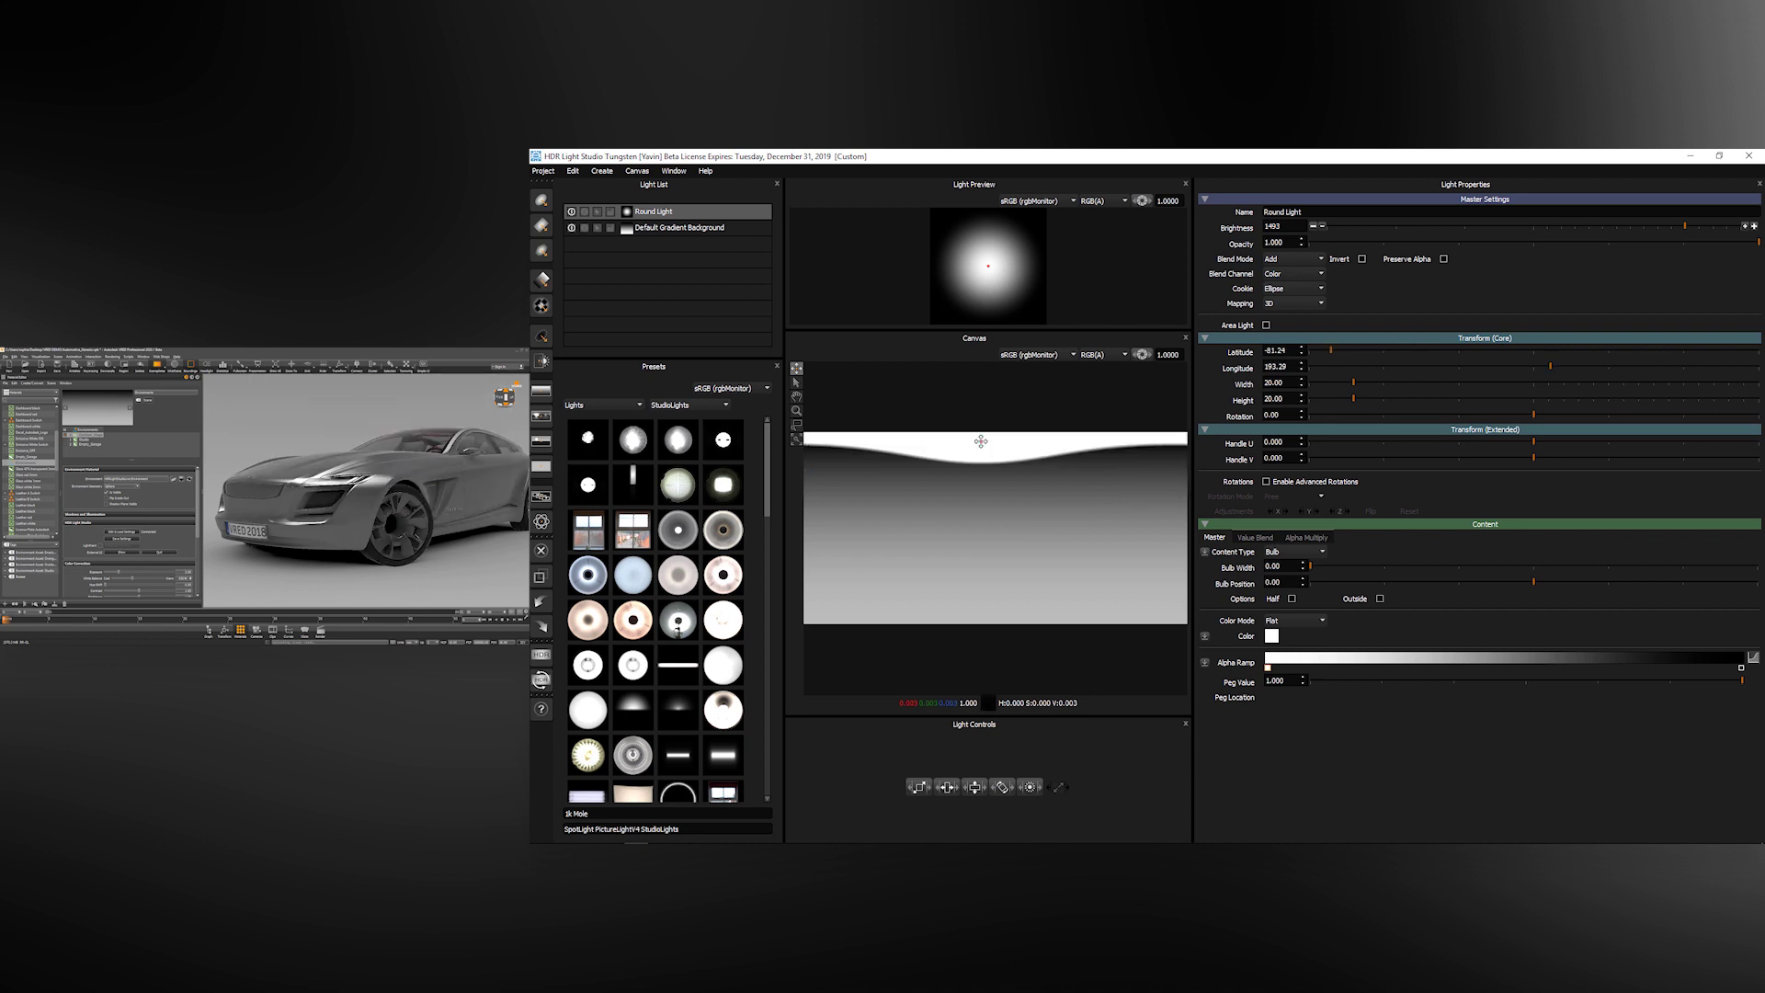
left_click(847, 498)
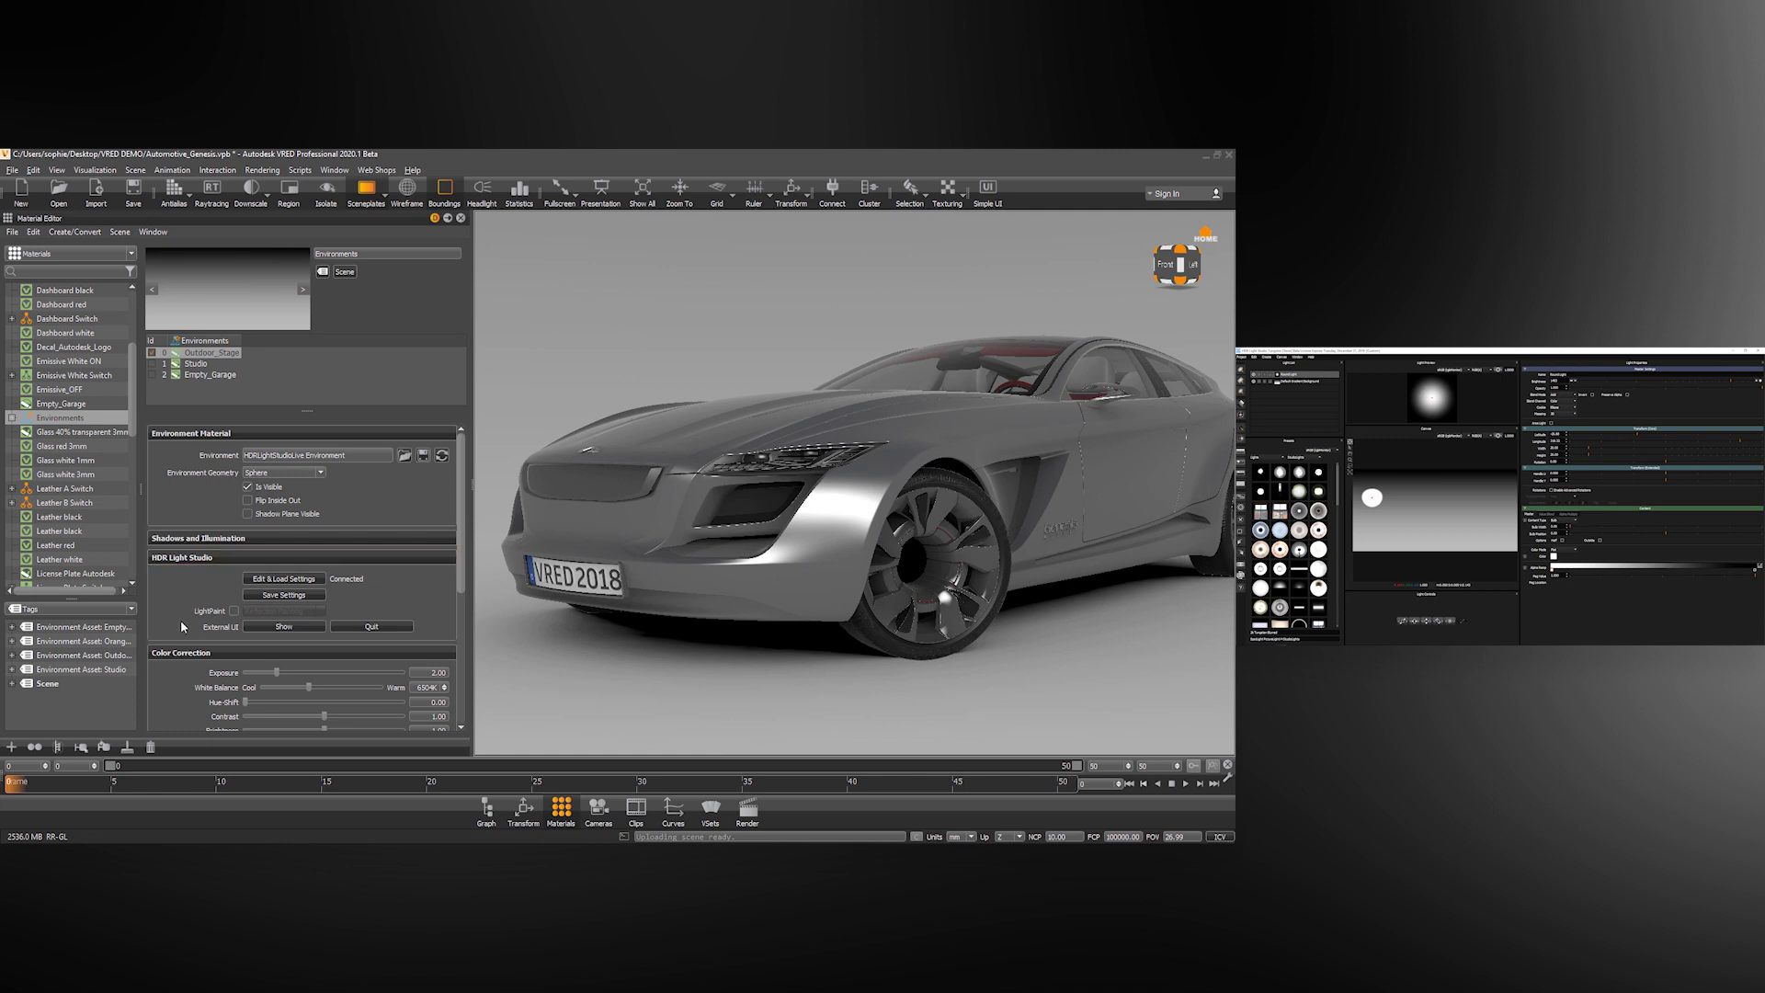
Step: Enable LightPaint with Reflection Painting as the mode
left_click(233, 611)
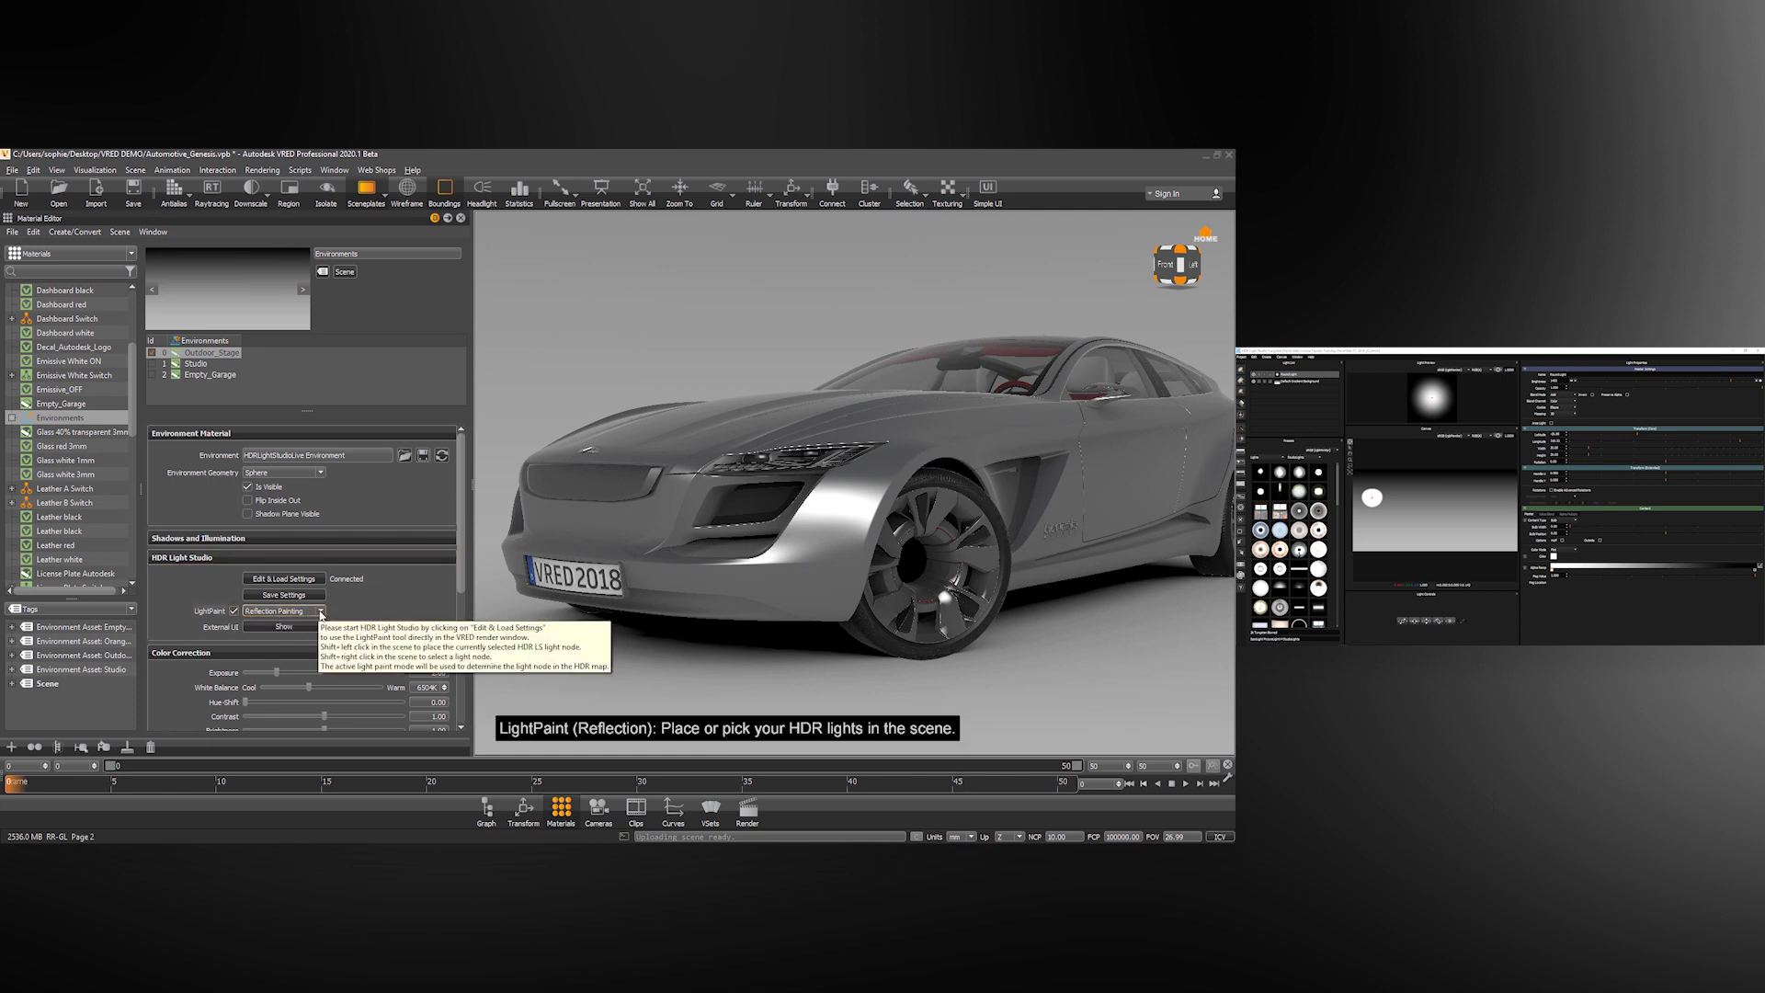
left_click(320, 612)
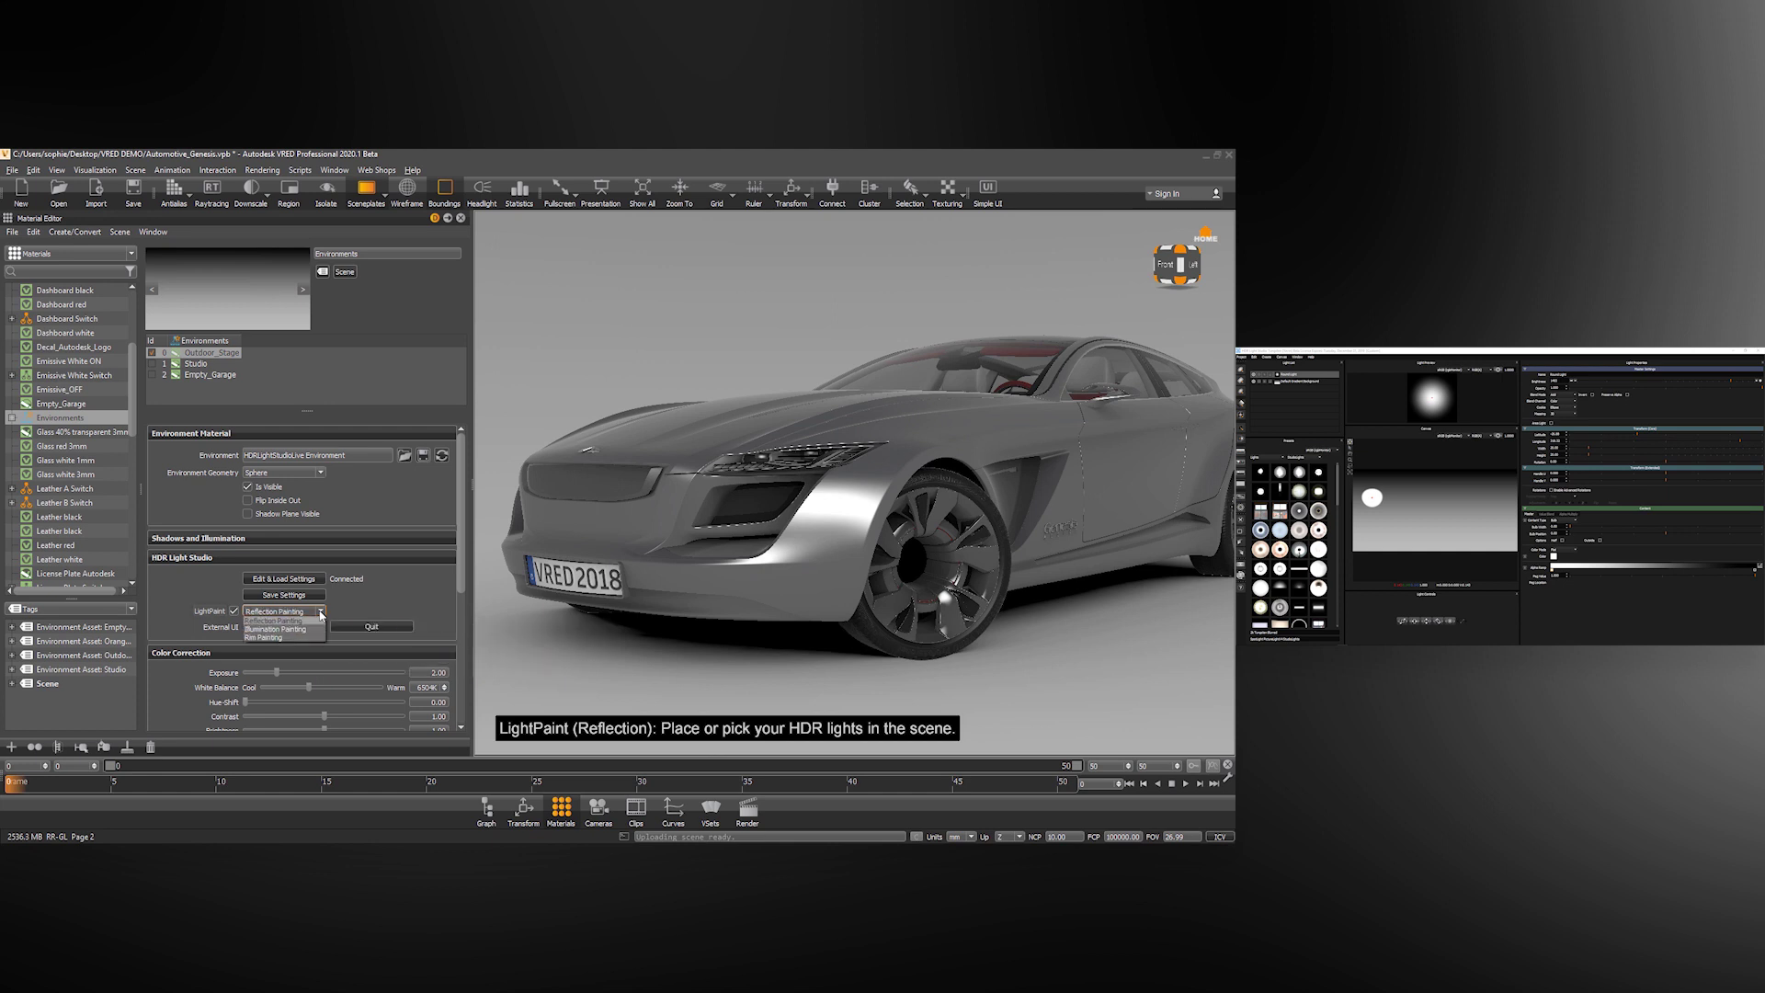
left_click(291, 622)
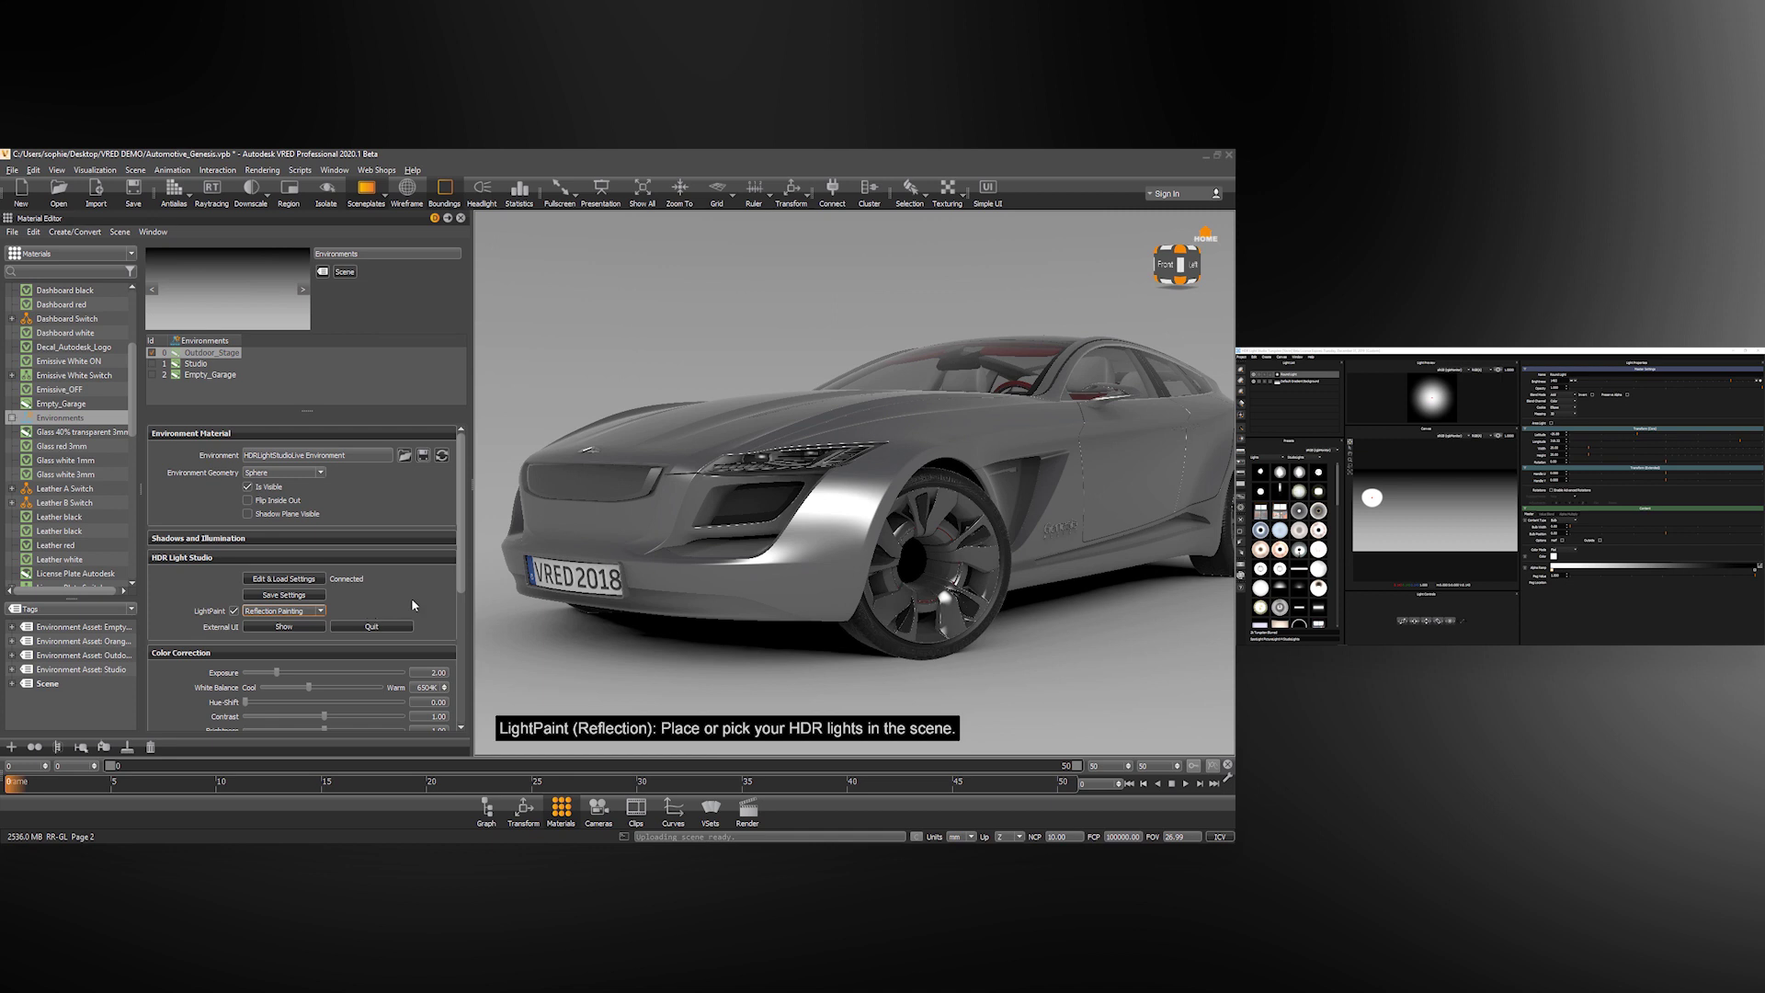
Step: Pick points on the car body, ending with the reflection highlight from the upper right
left_click(695, 411)
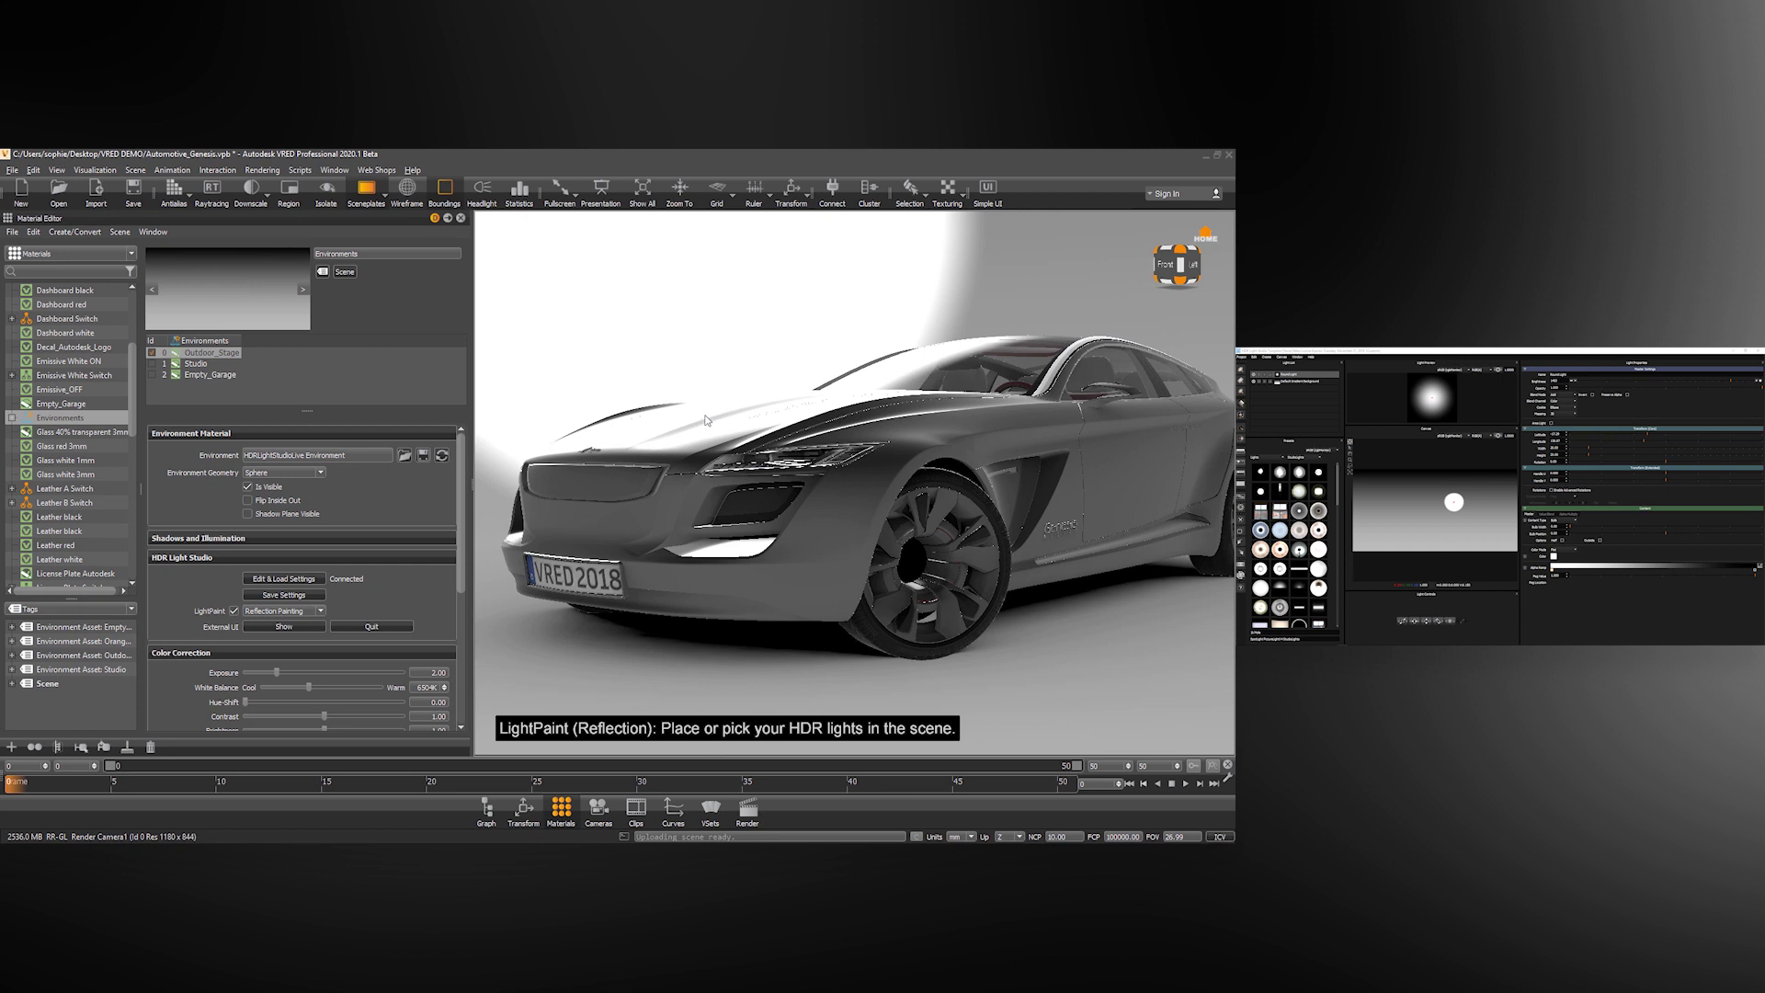
left_click(848, 503)
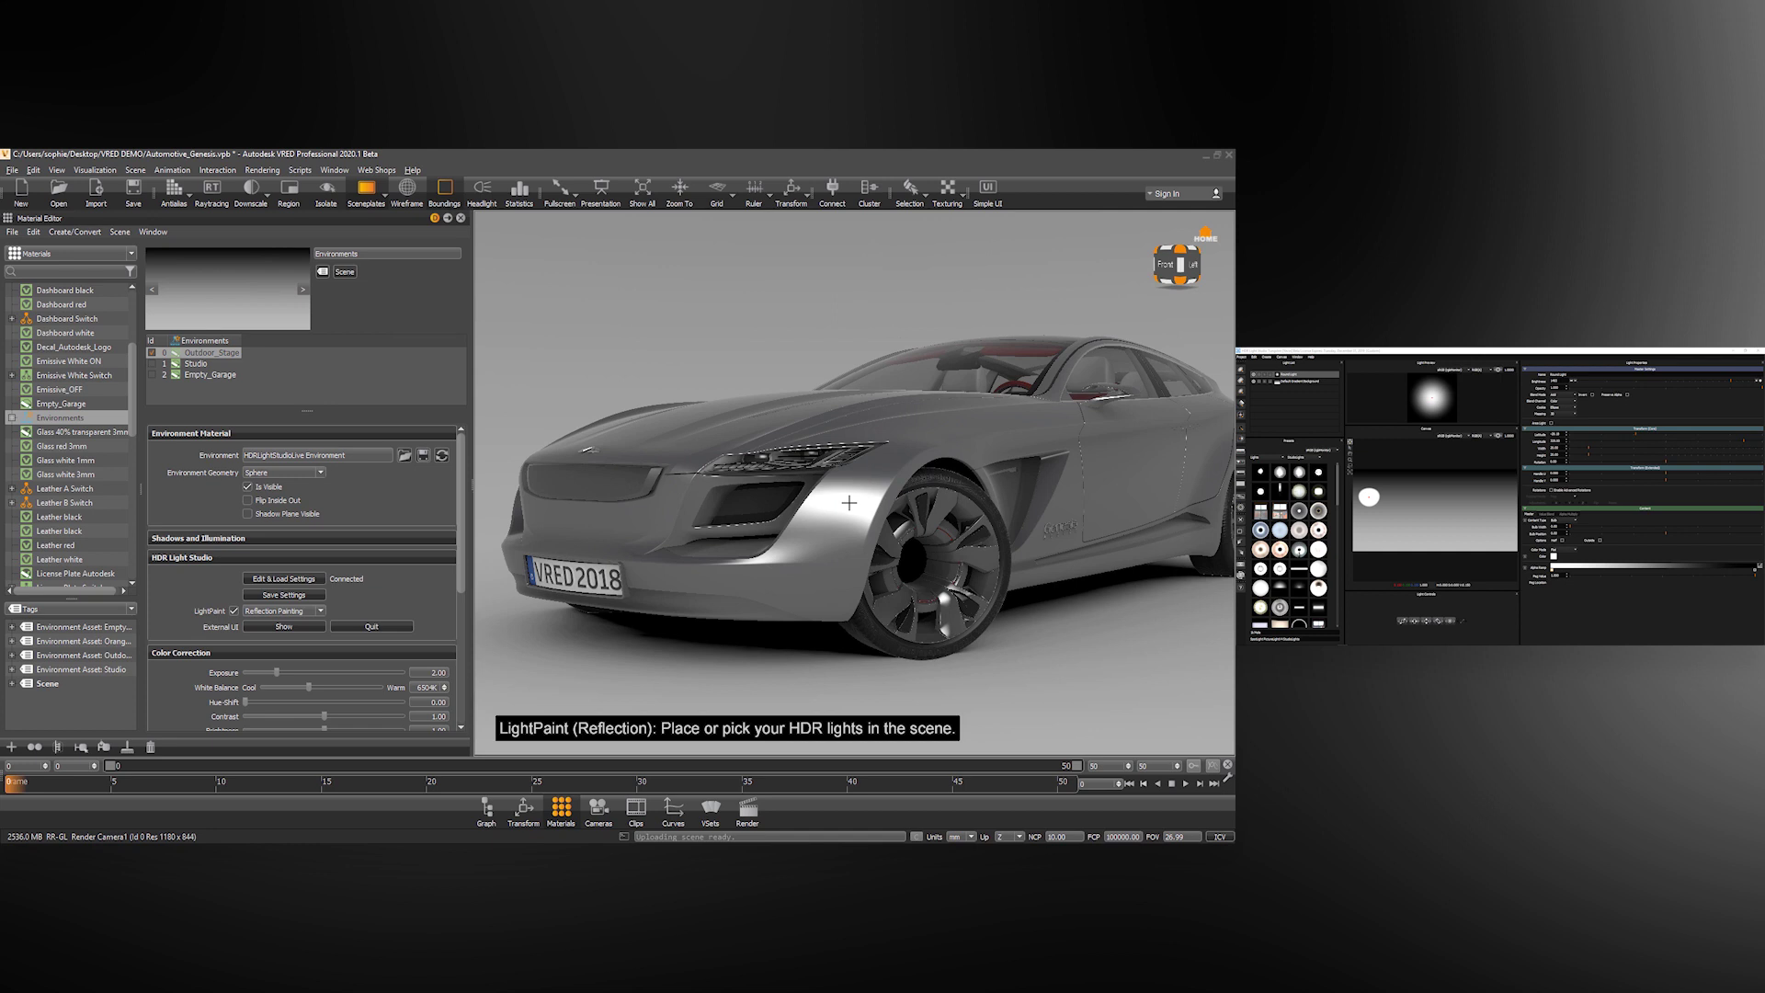
left_click(1011, 442)
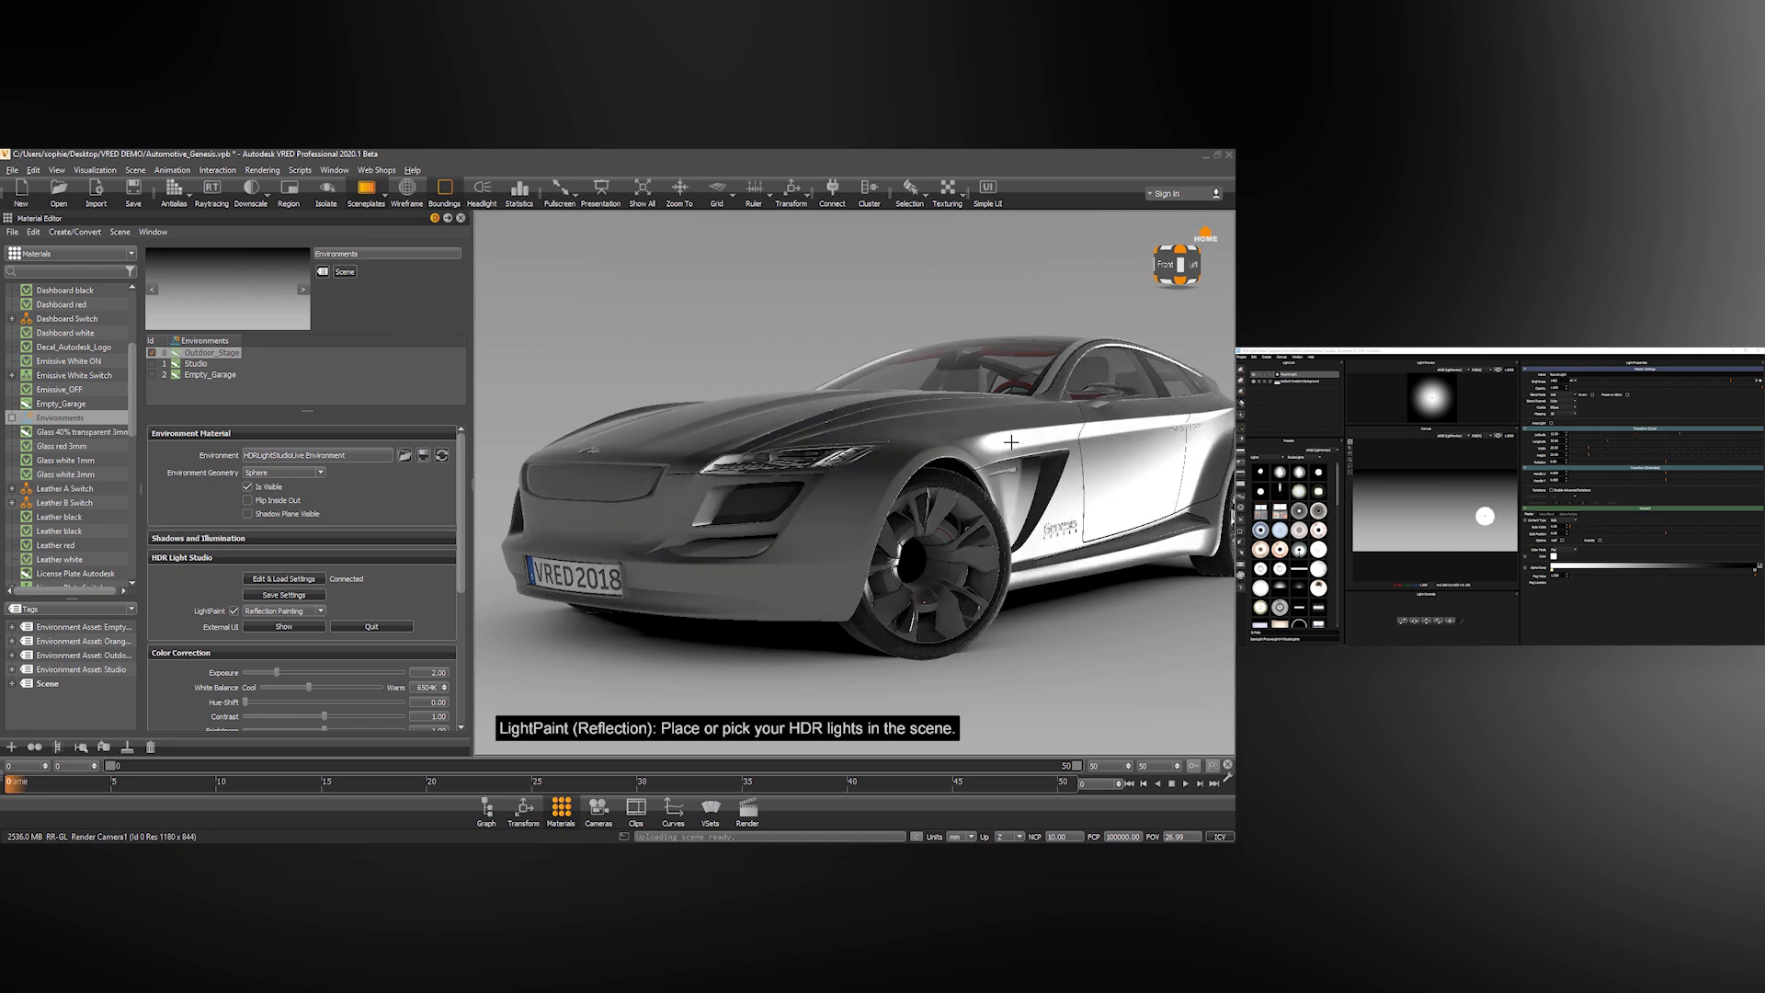
left_click(1168, 370)
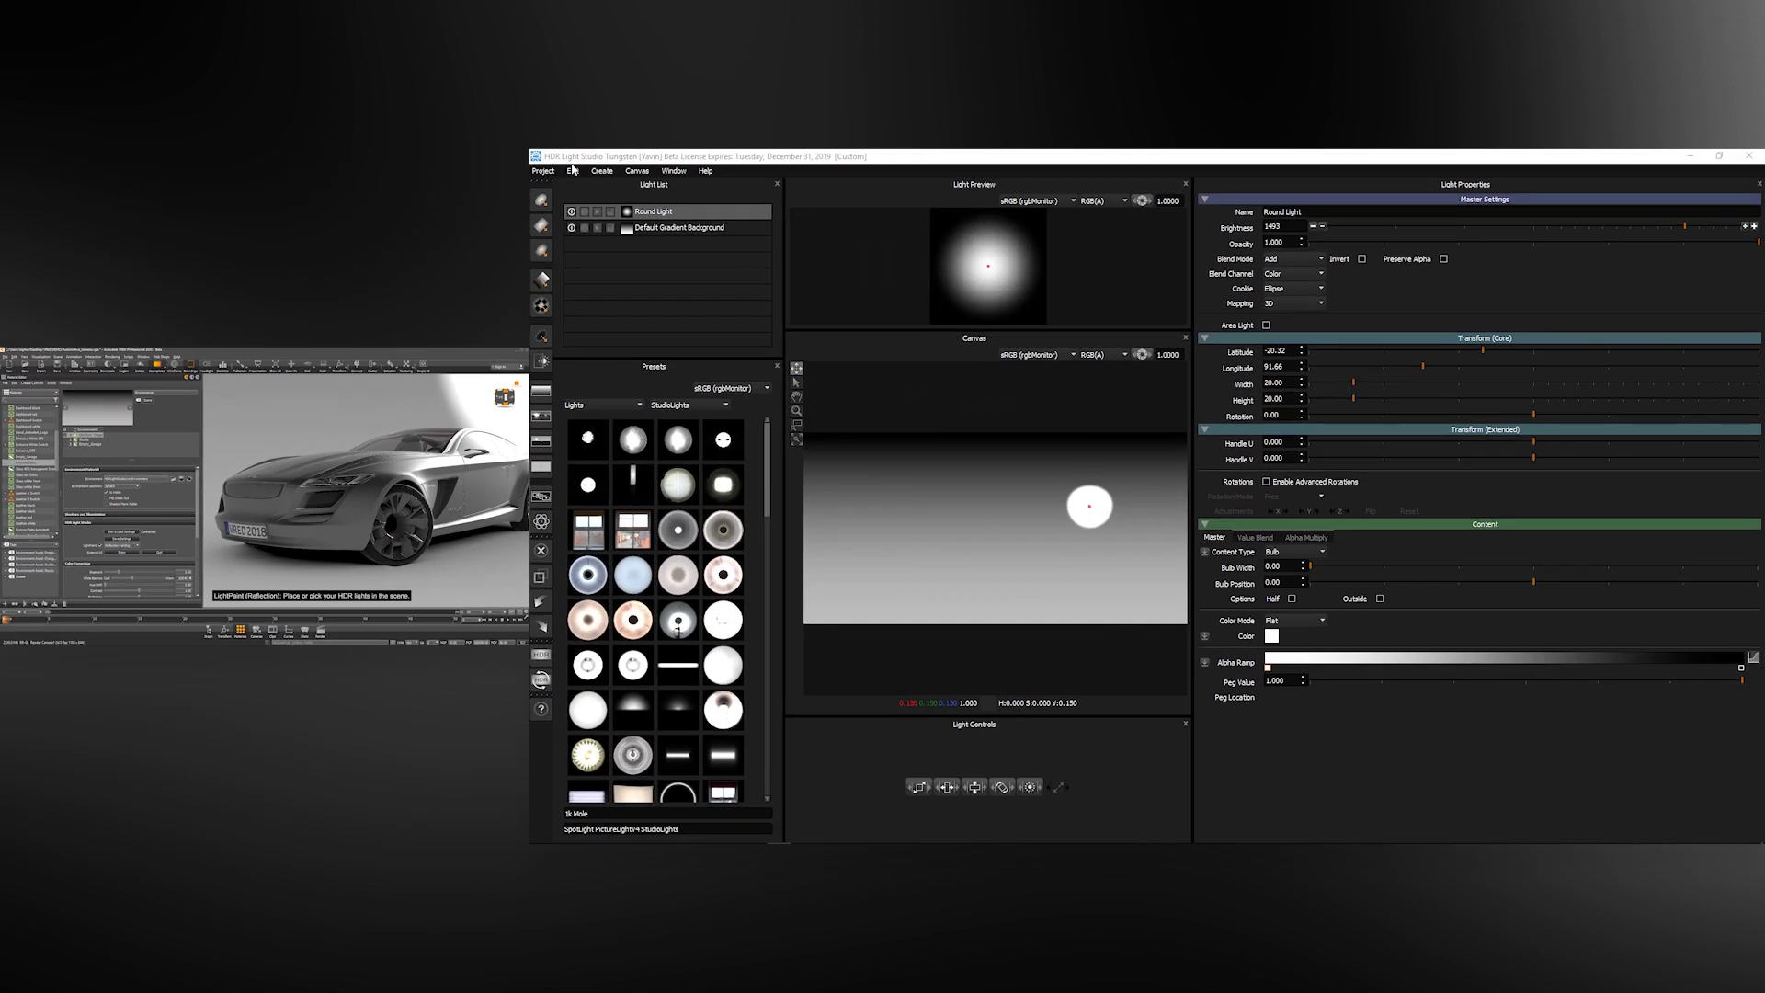
Step: Duplicate the Round Light, keeping its default name
left_click(572, 171)
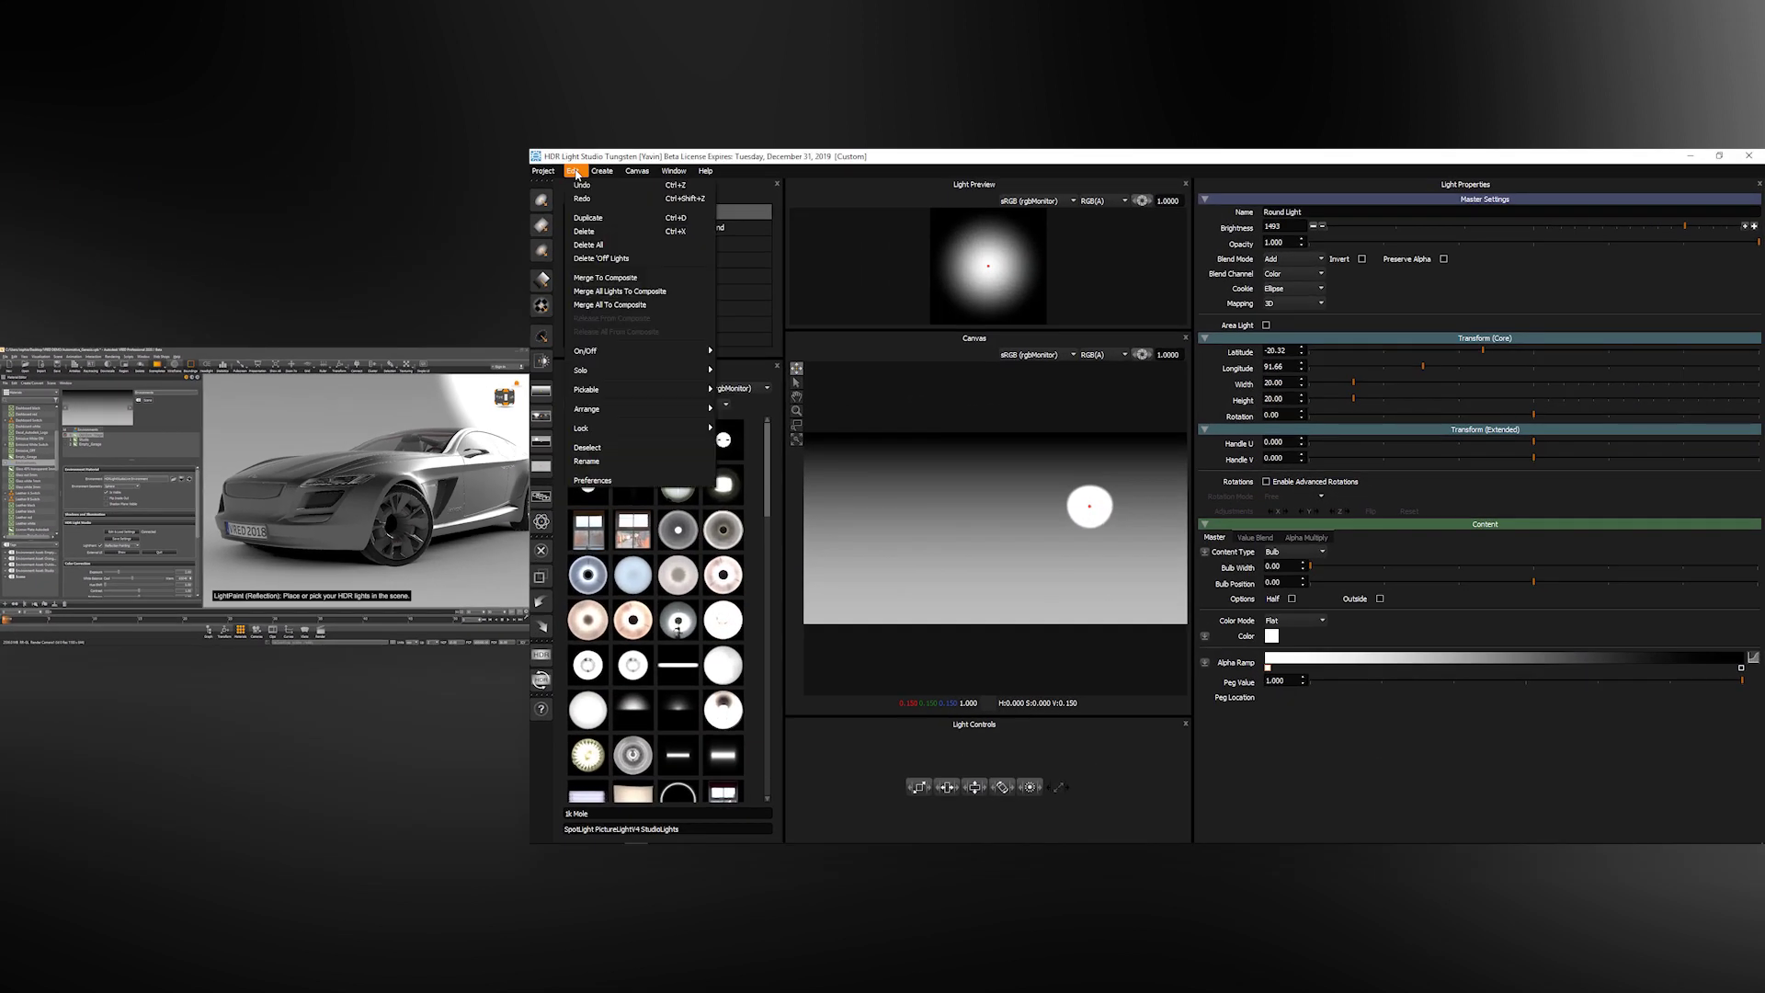
left_click(593, 218)
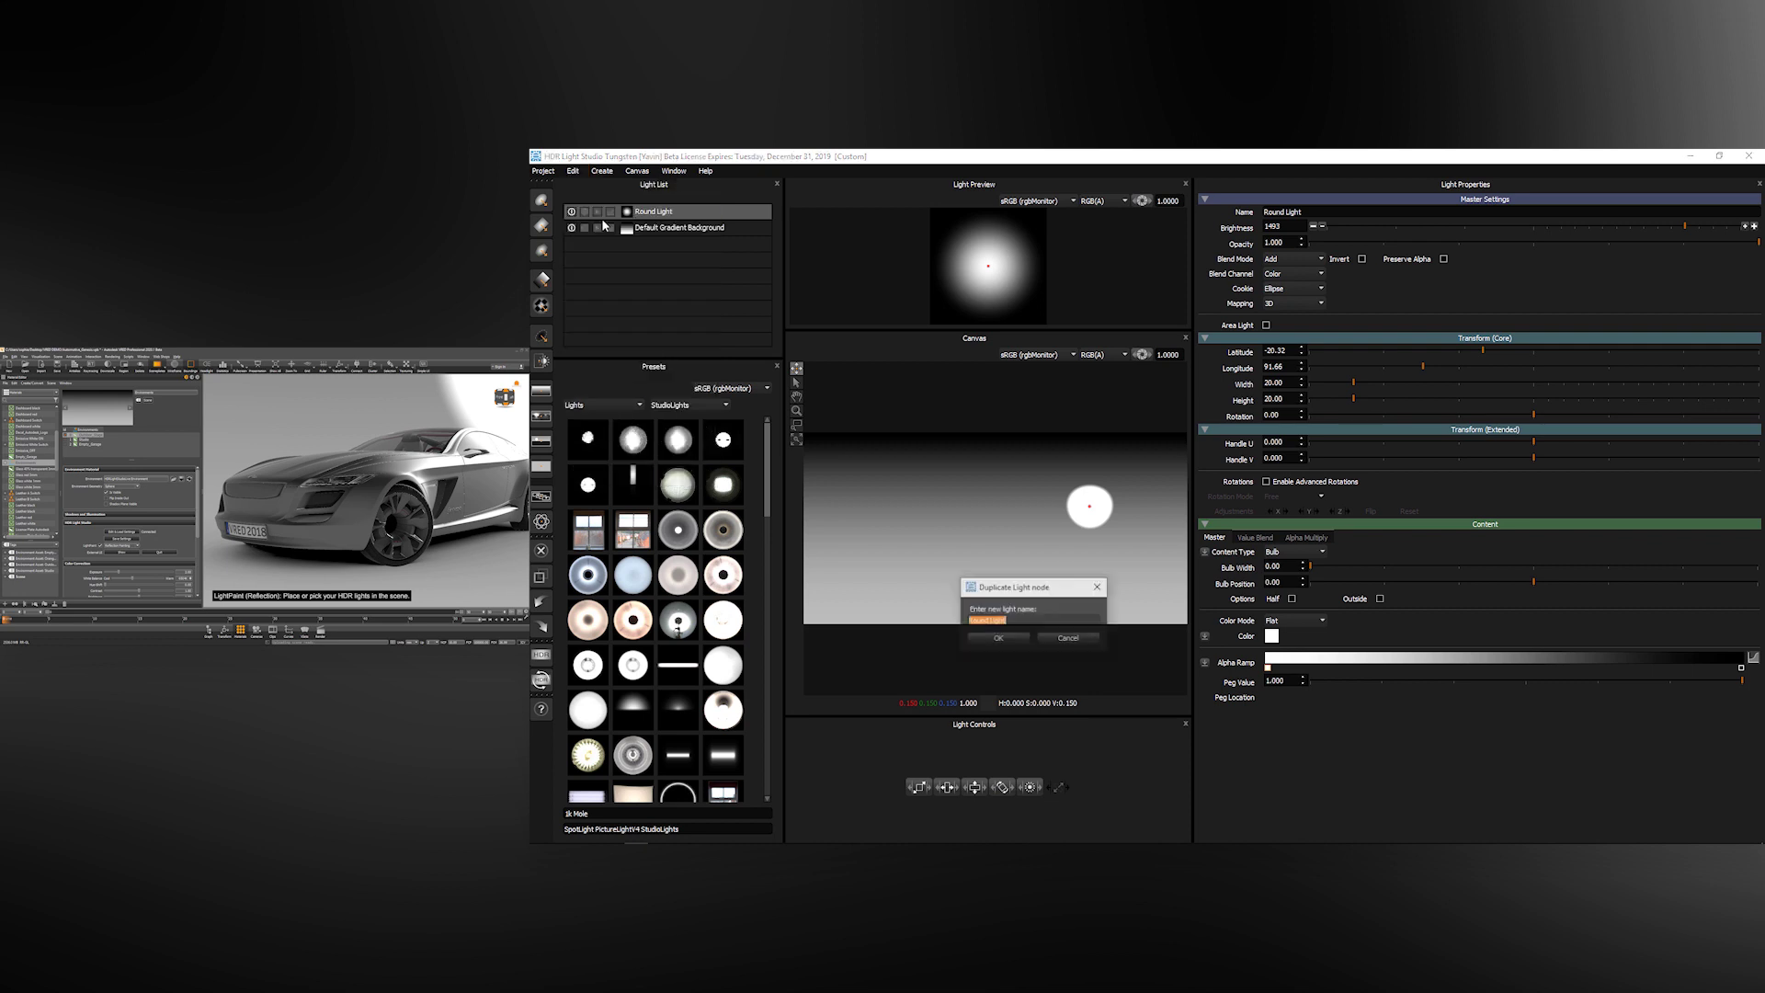
left_click(990, 642)
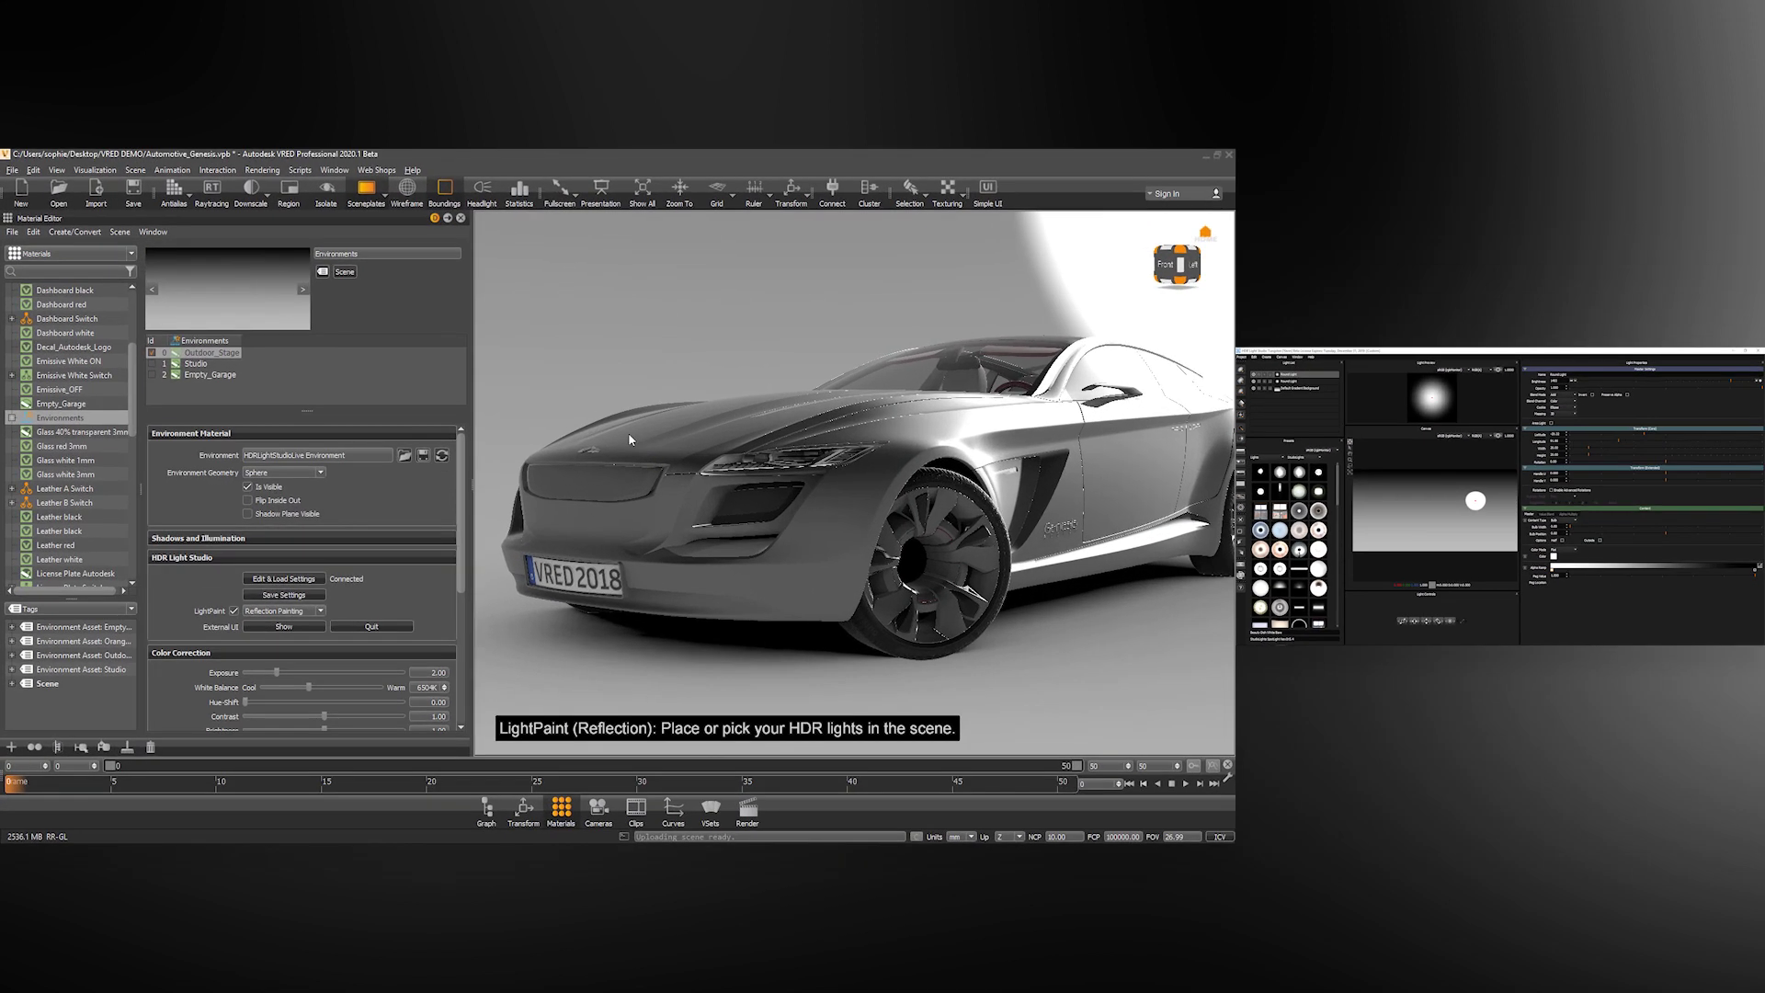
Step: Position the second light's reflection beside the first so it brightens the car's side door
left_click(624, 431)
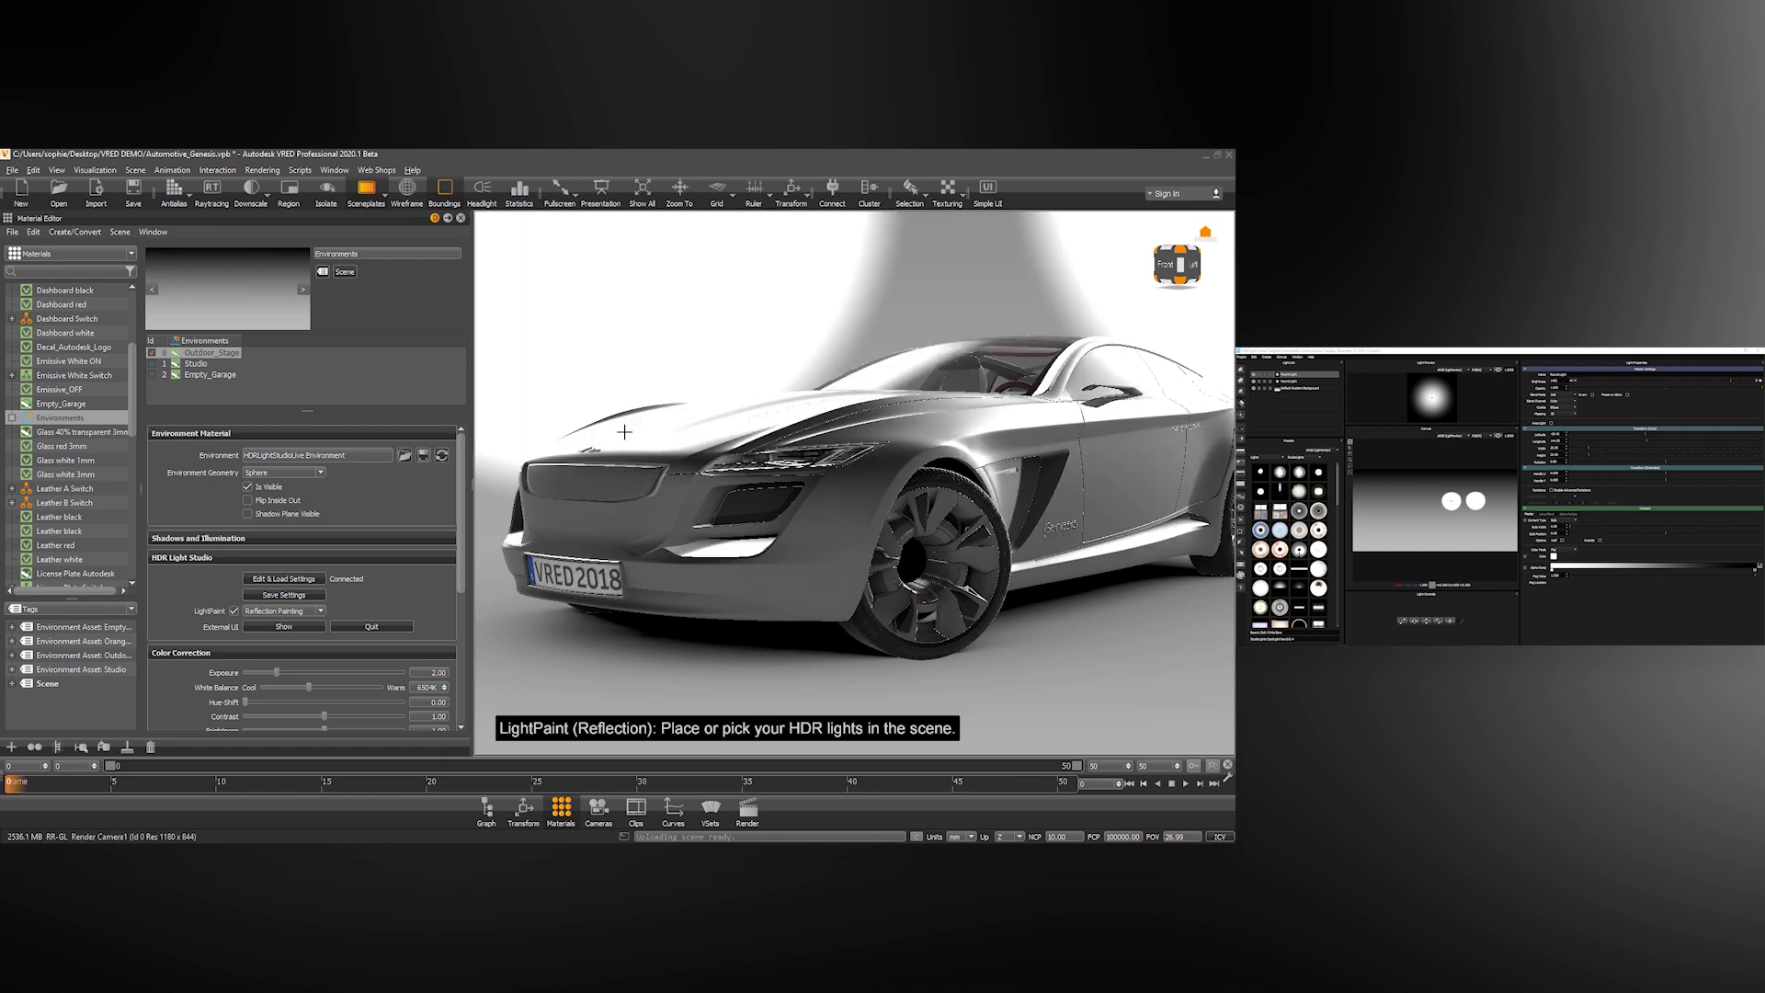
left_click(552, 476)
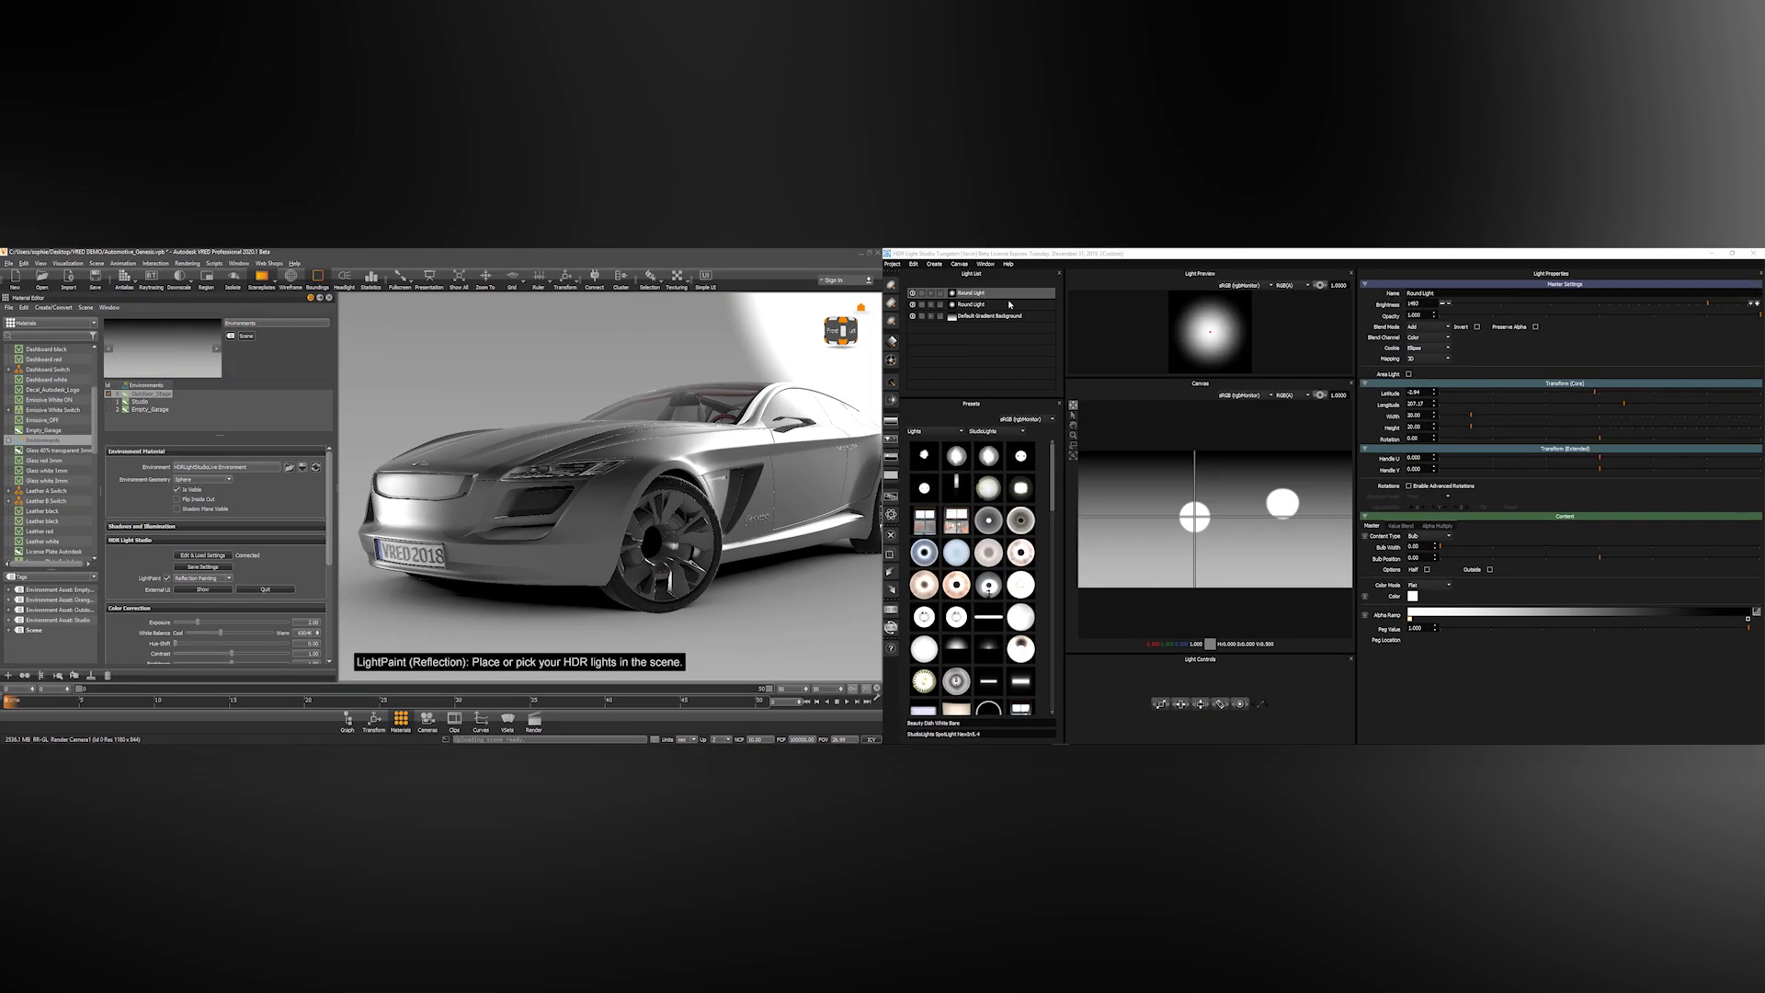
left_click(628, 405)
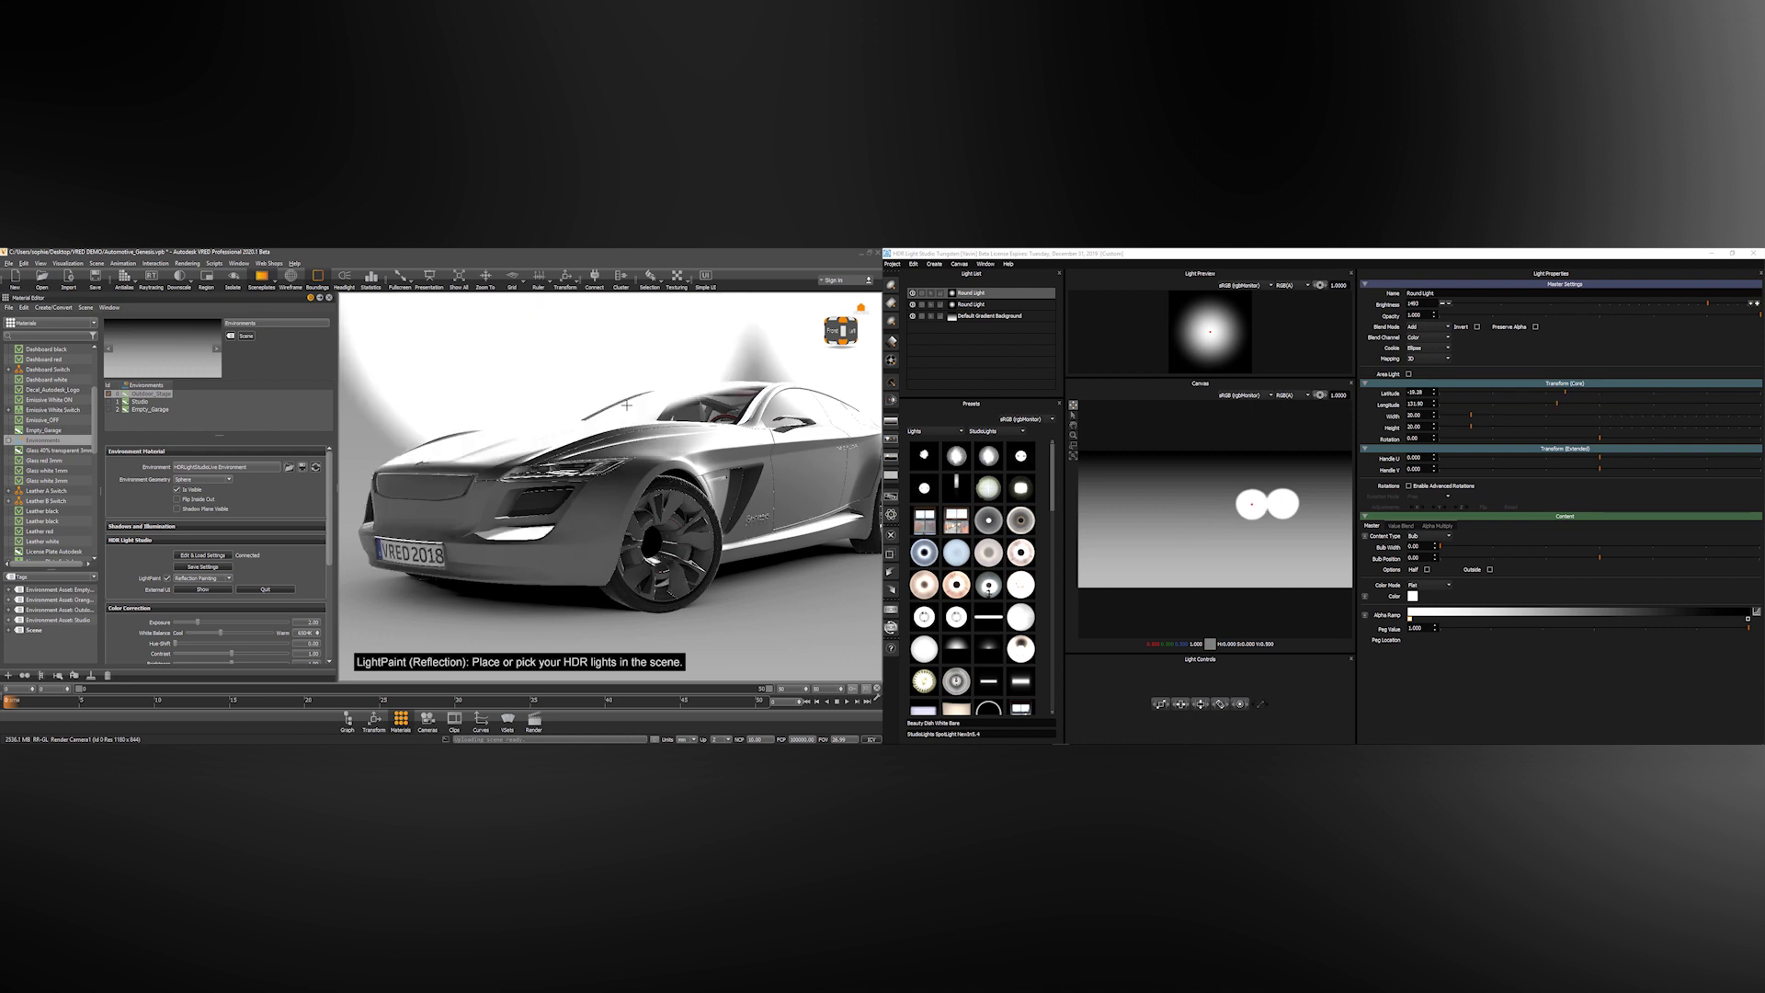
left_click(621, 483)
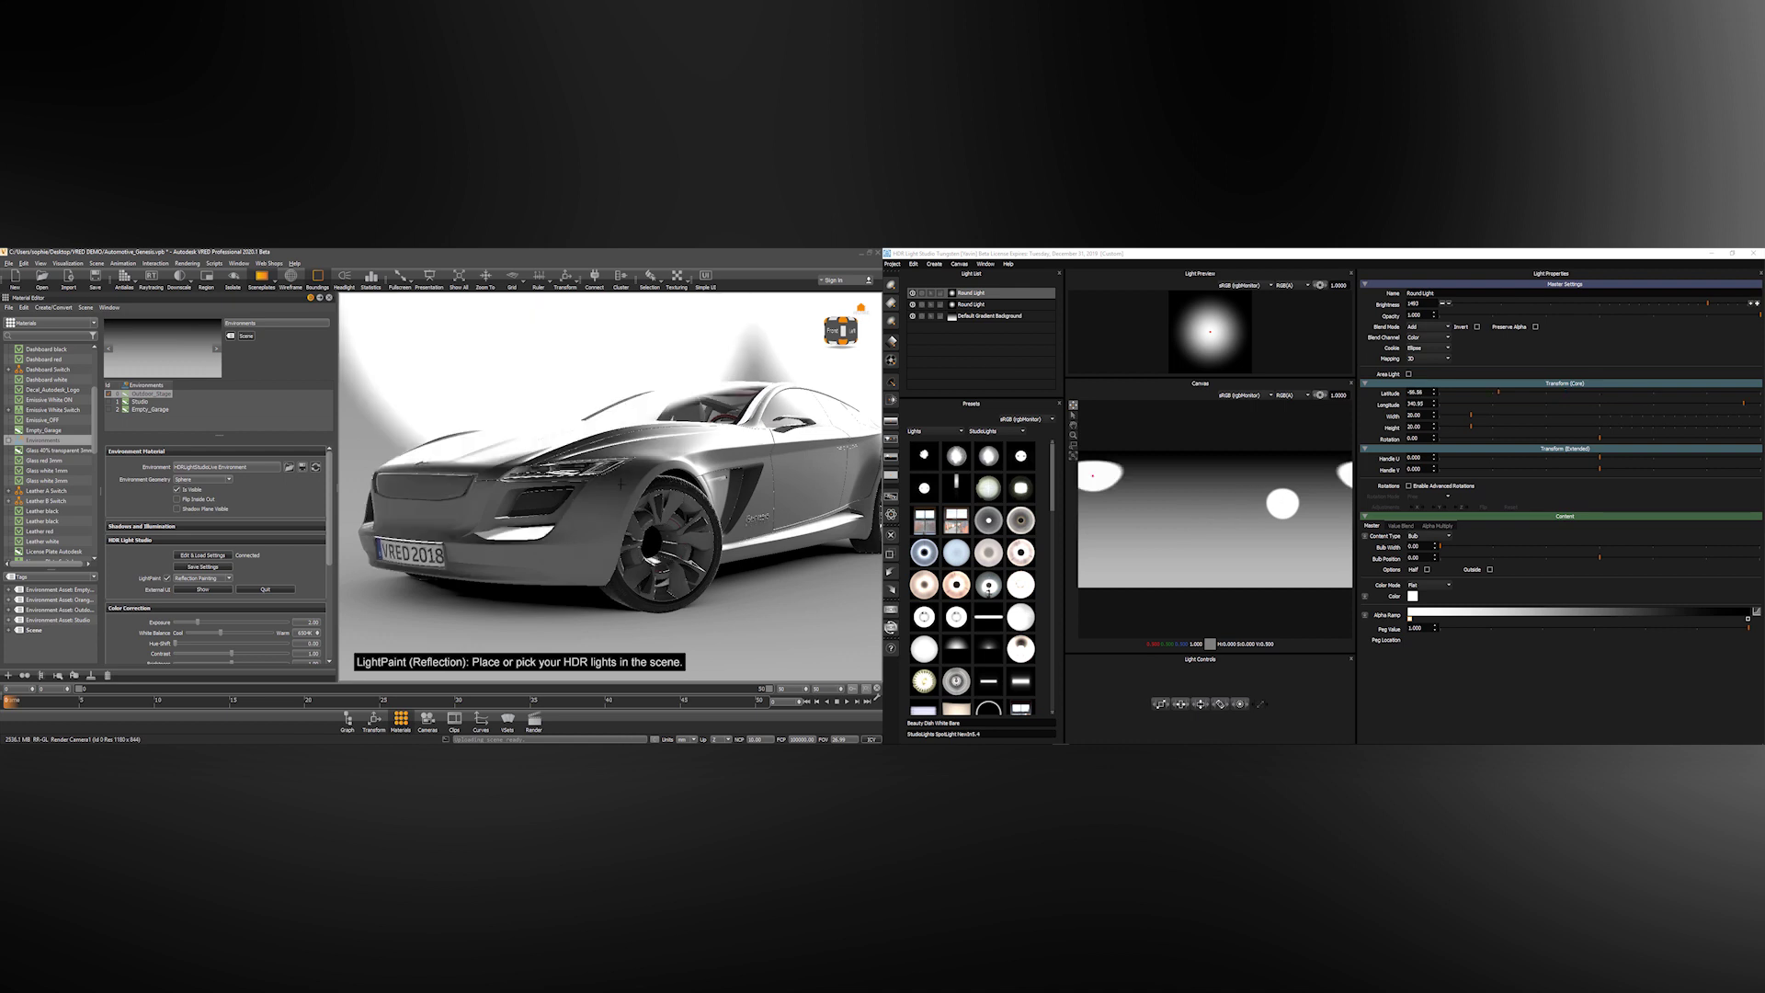
left_click(817, 472)
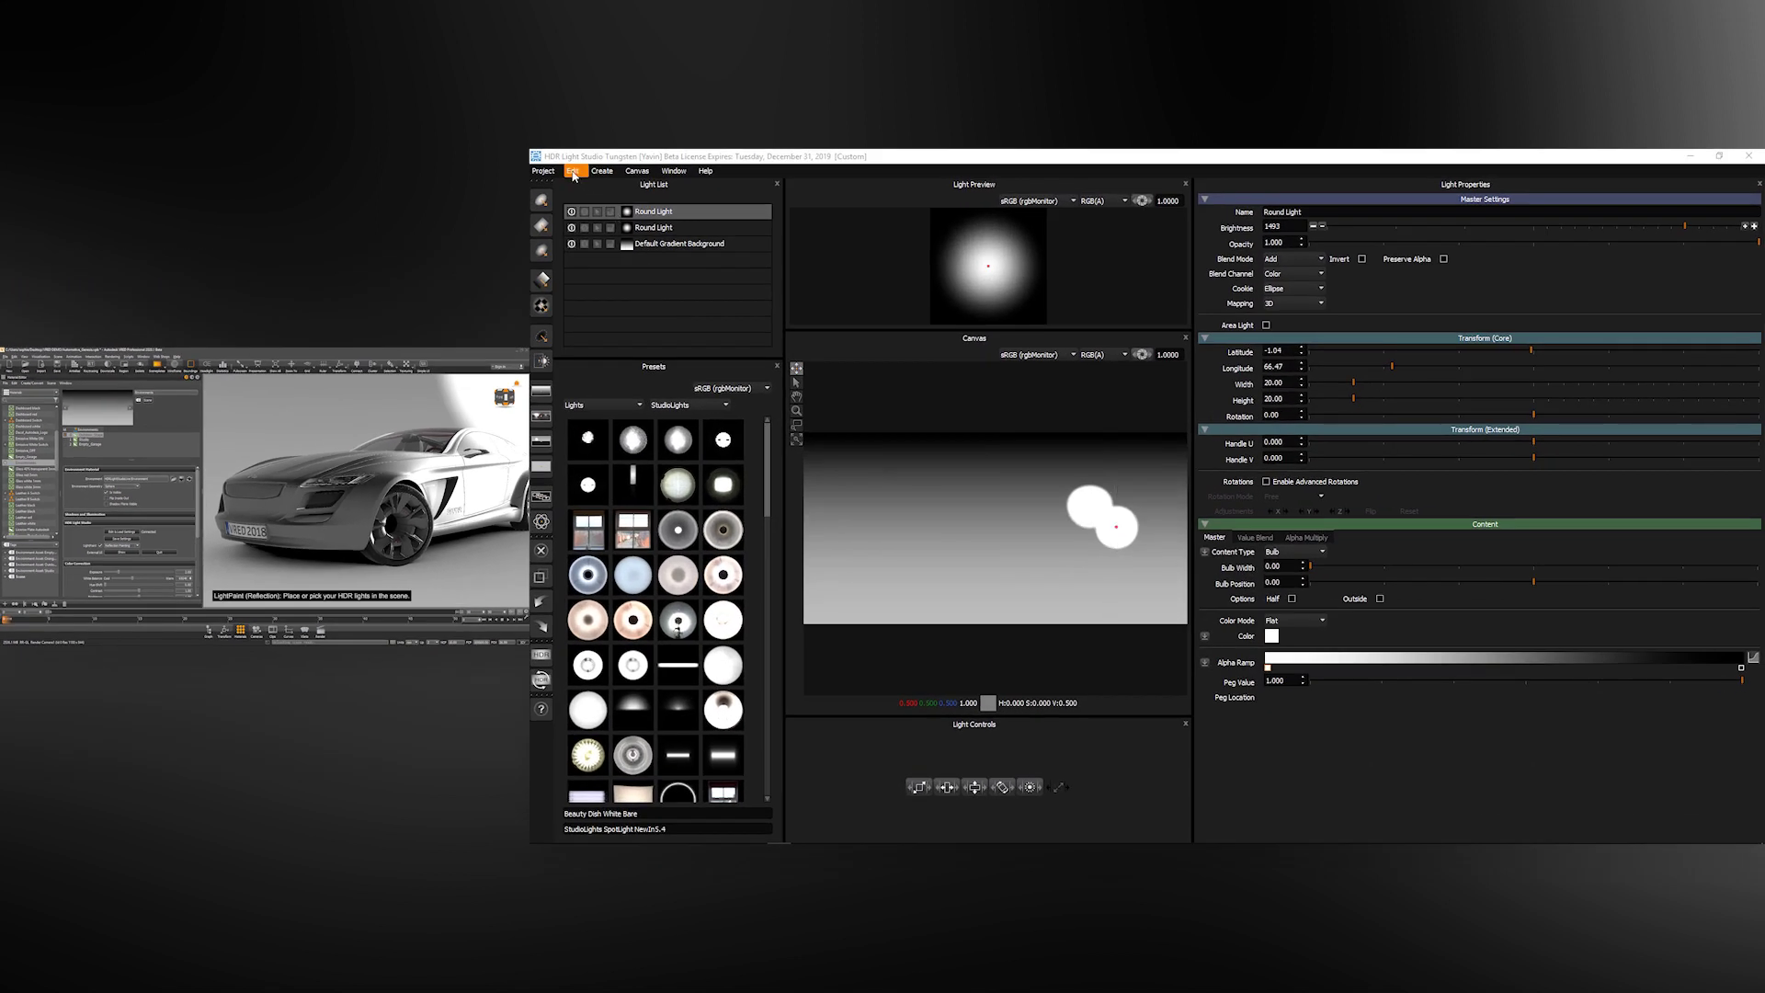
Step: Delete all existing lights and add a Picture Background
left_click(912, 263)
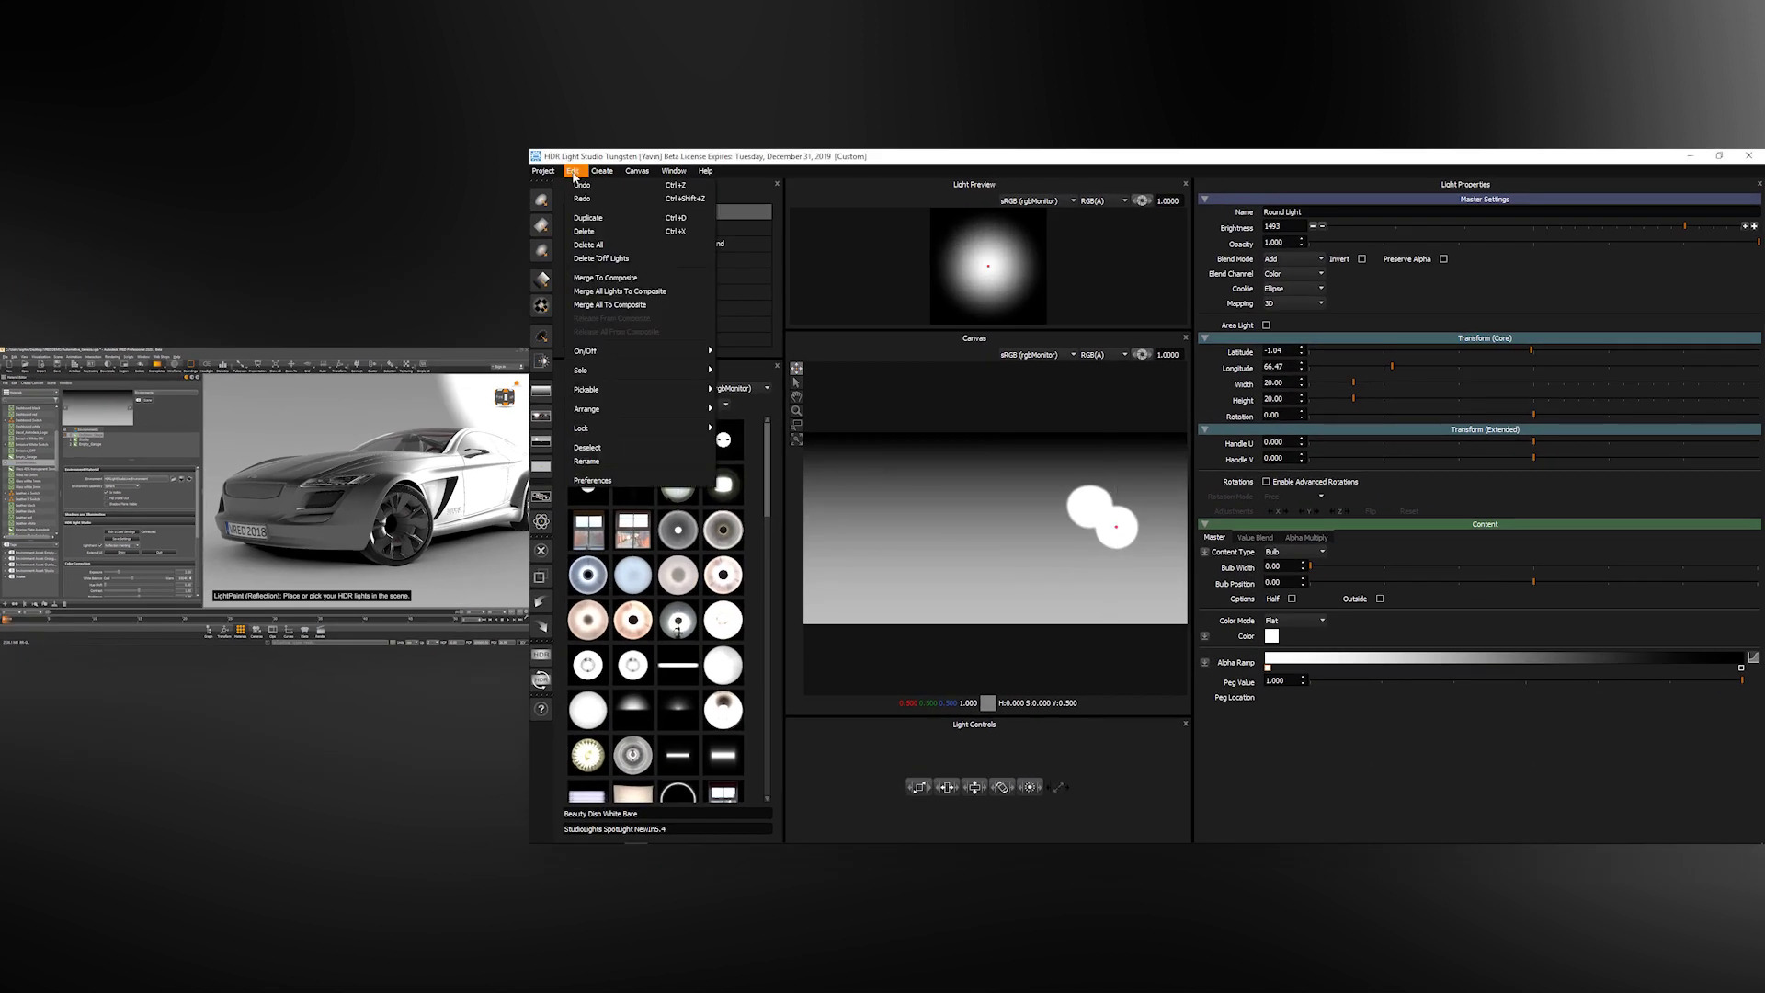
left_click(602, 245)
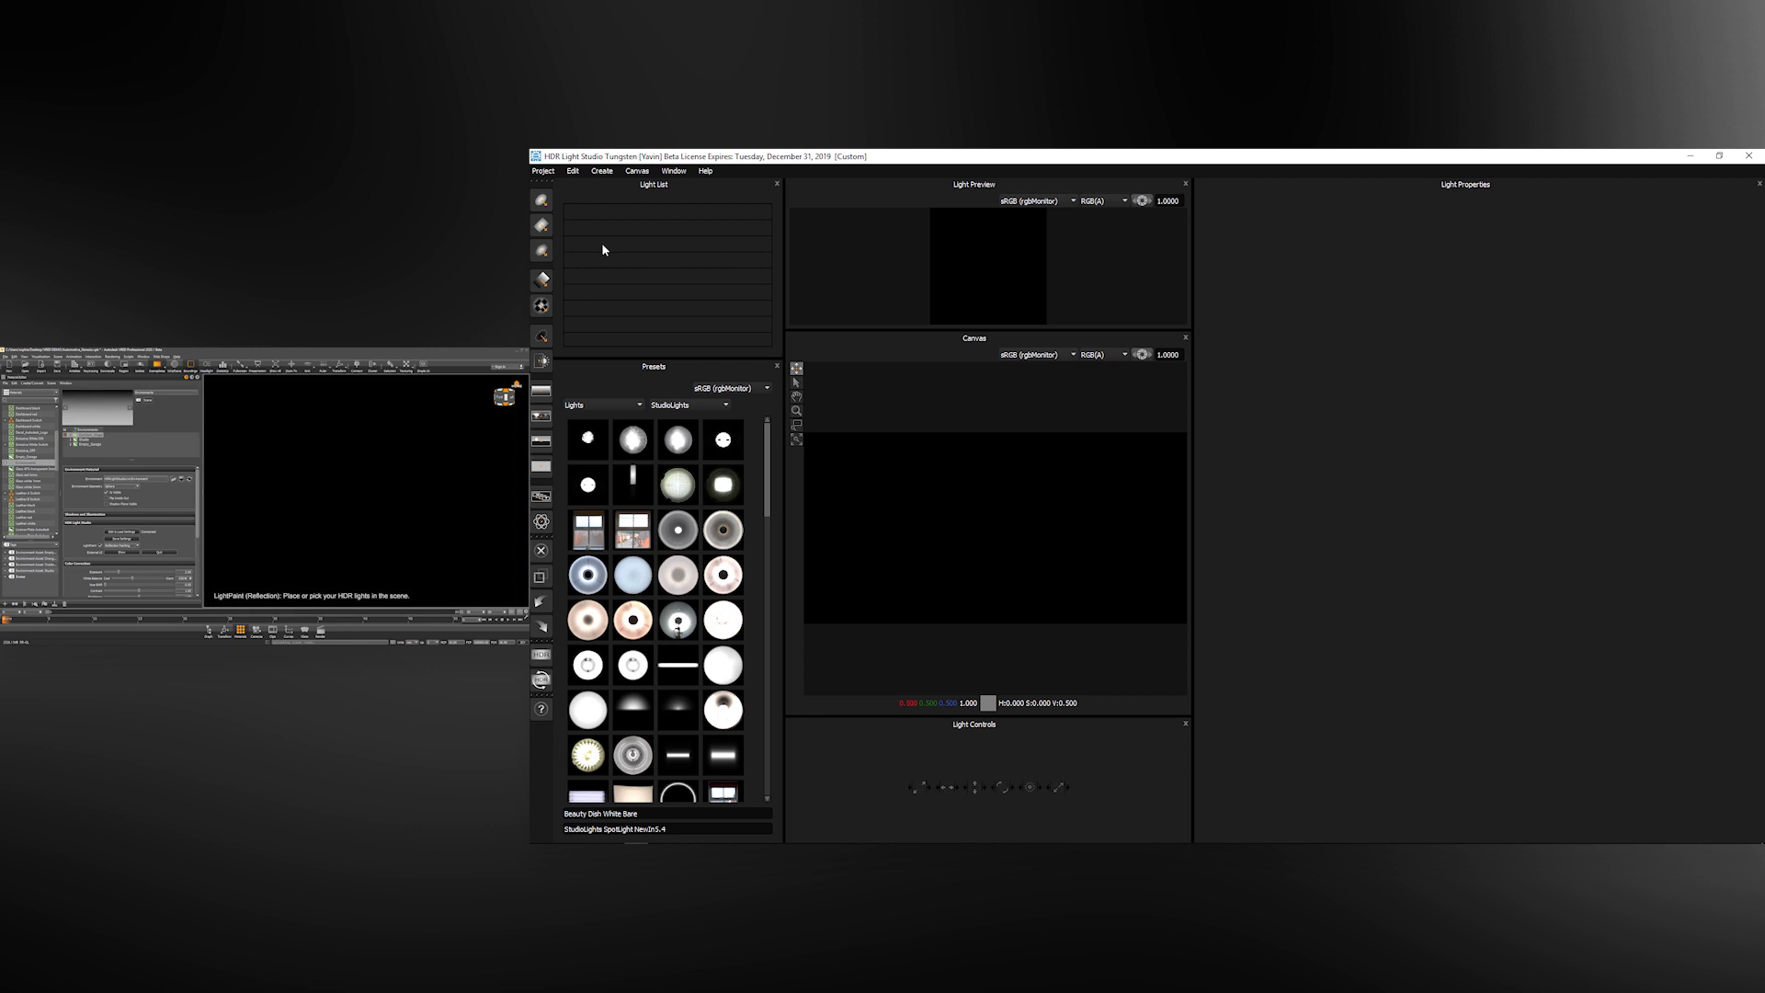
left_click(542, 421)
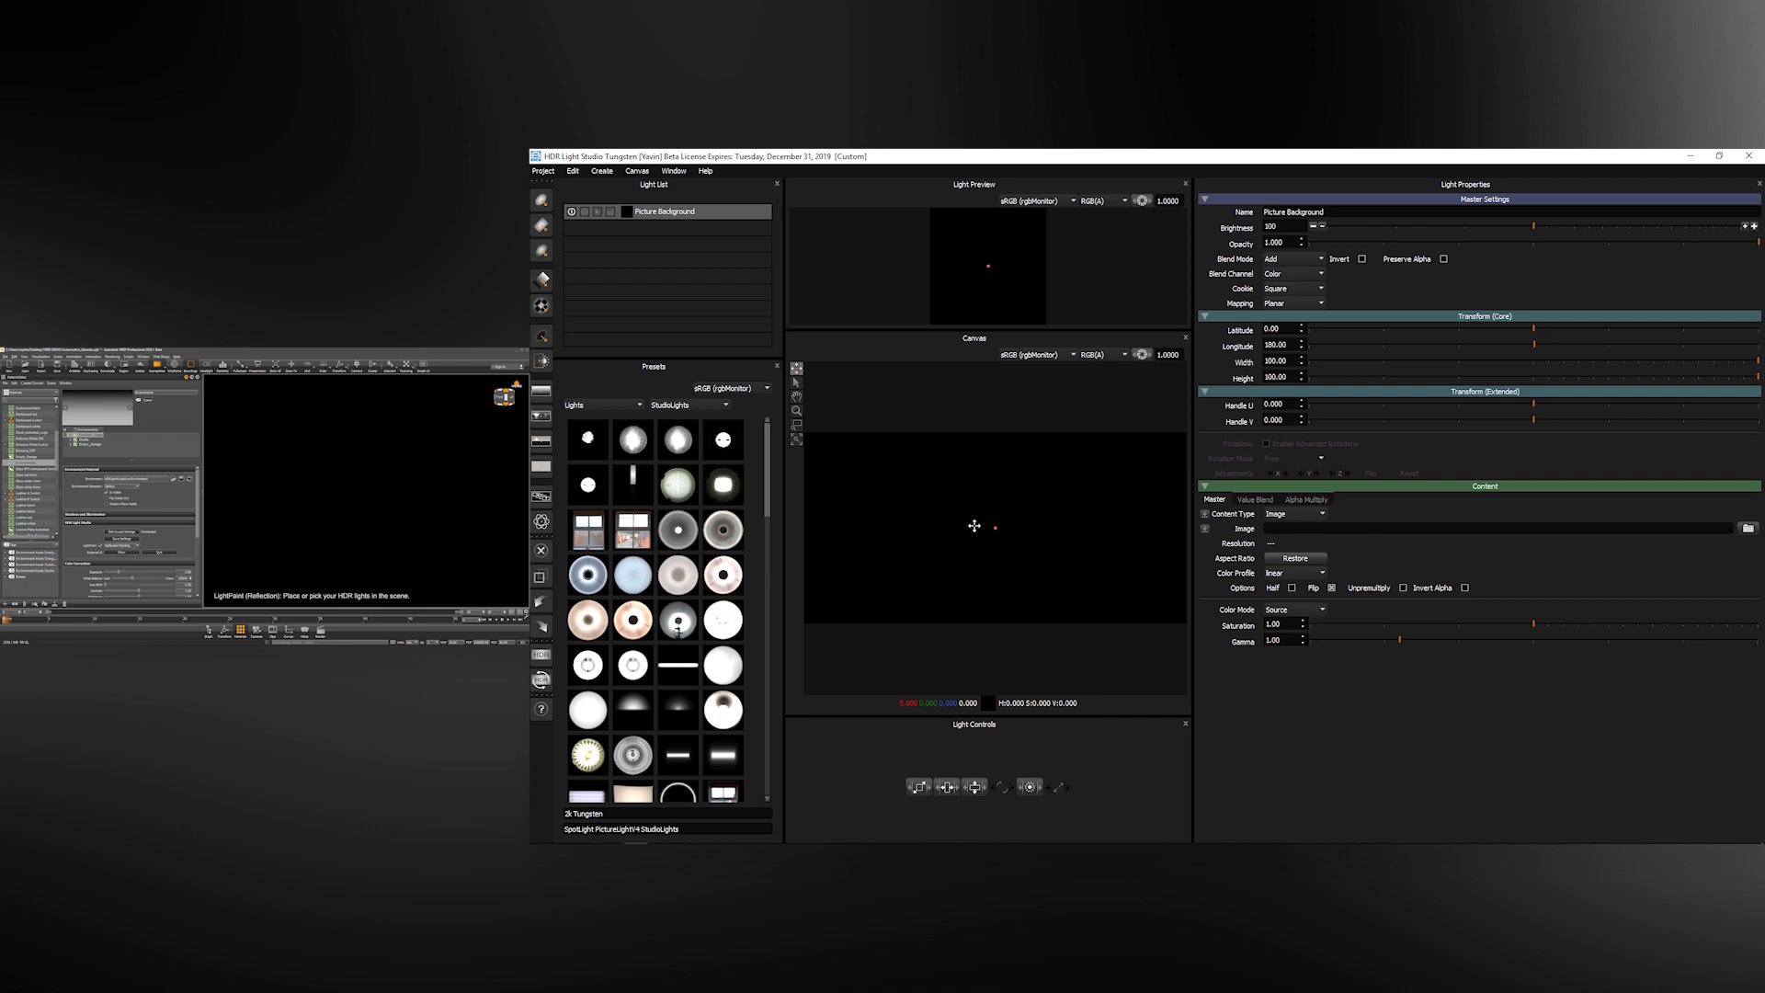
Step: Load Desktop/dusk square.exr and convert it to a tiled .tx file, replacing the existing one
left_click(1749, 530)
left_click(581, 260)
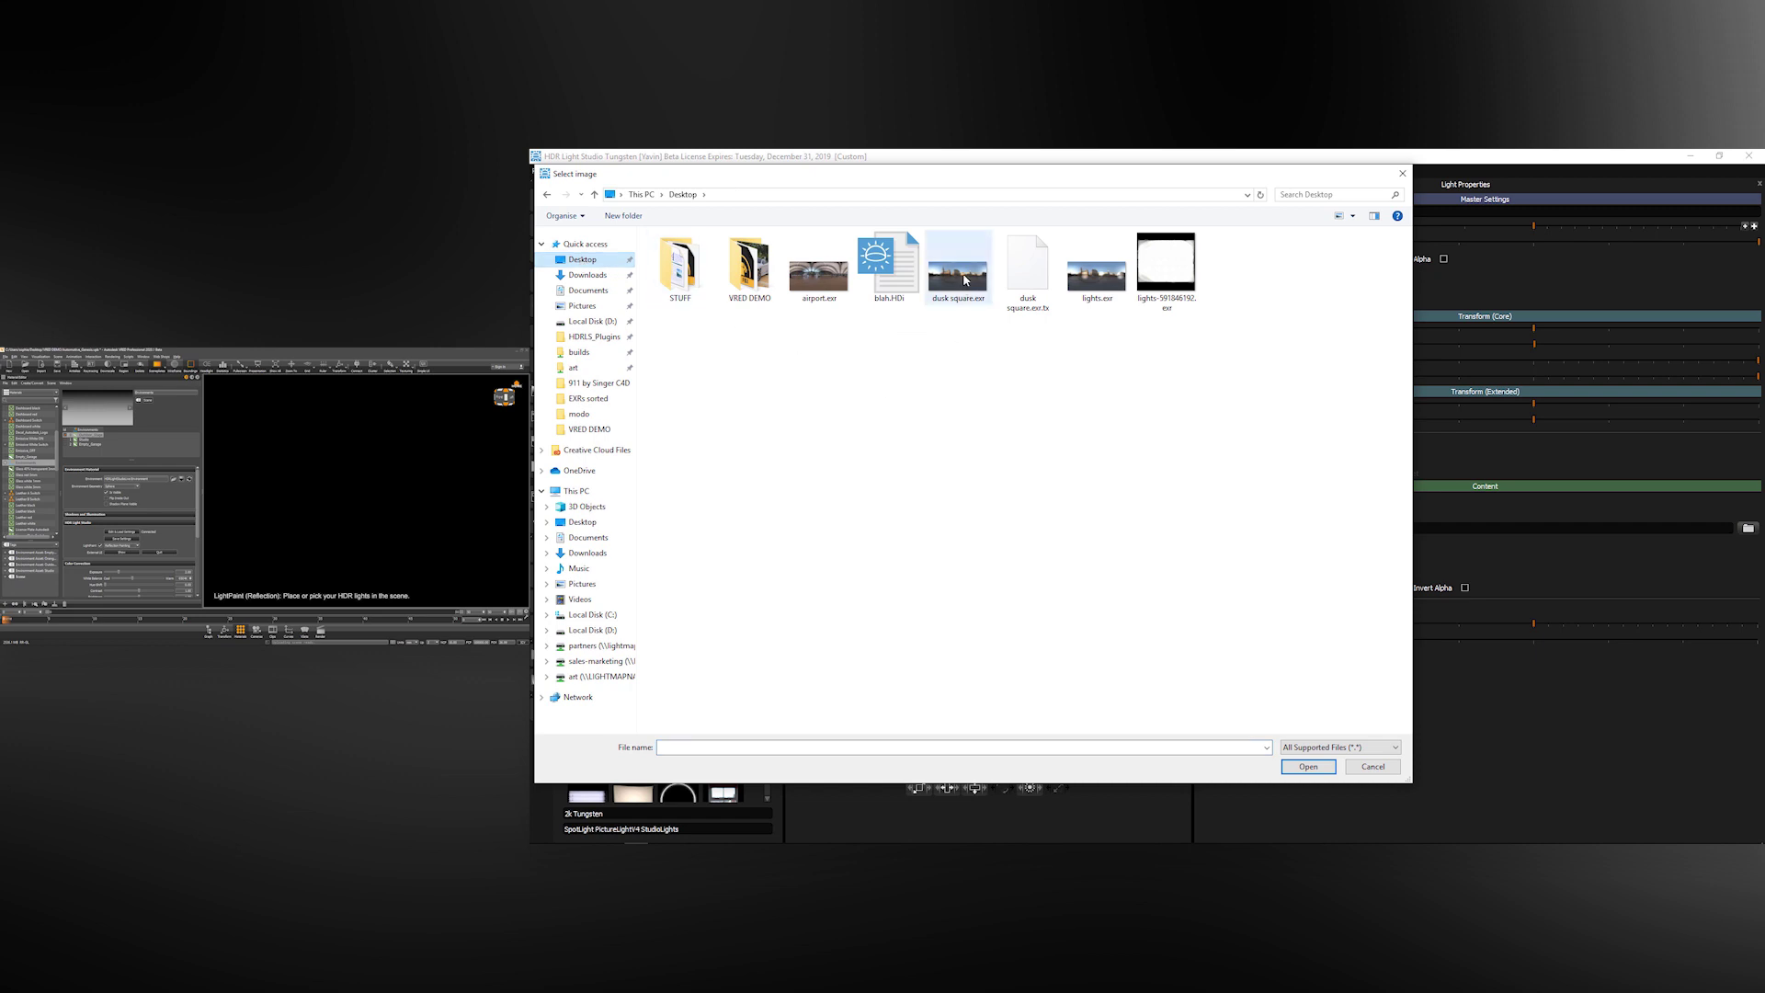
left_click(965, 276)
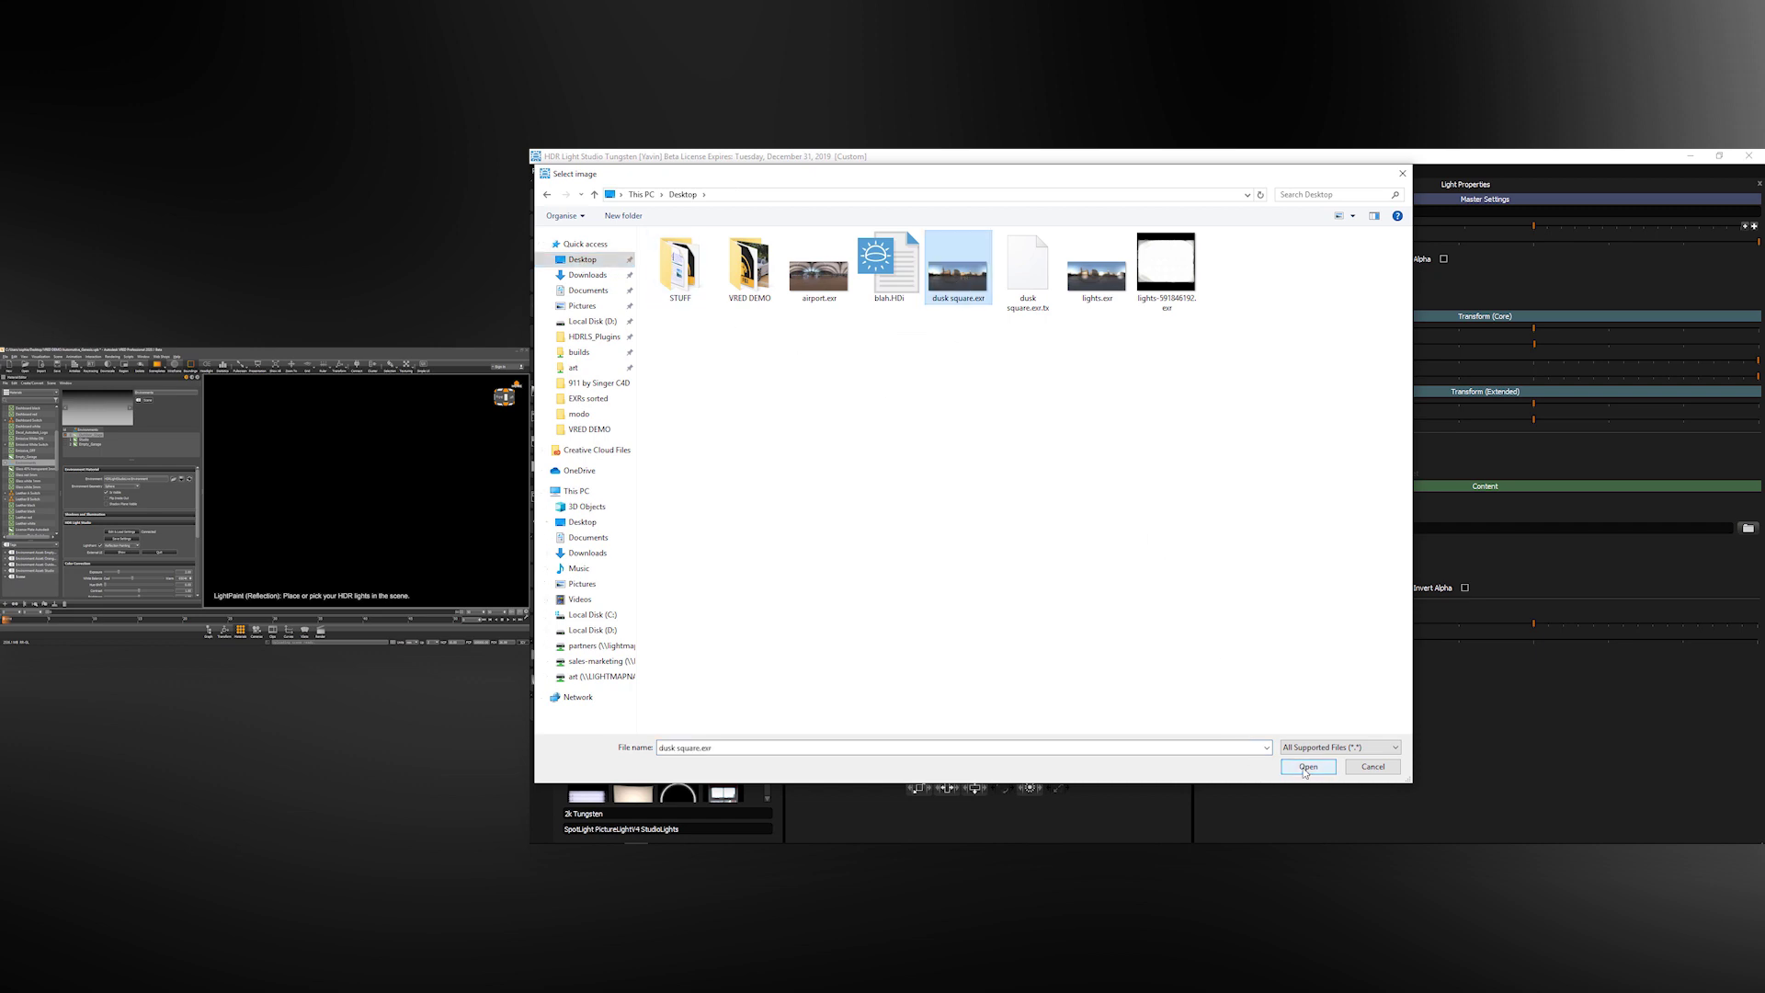
left_click(1306, 767)
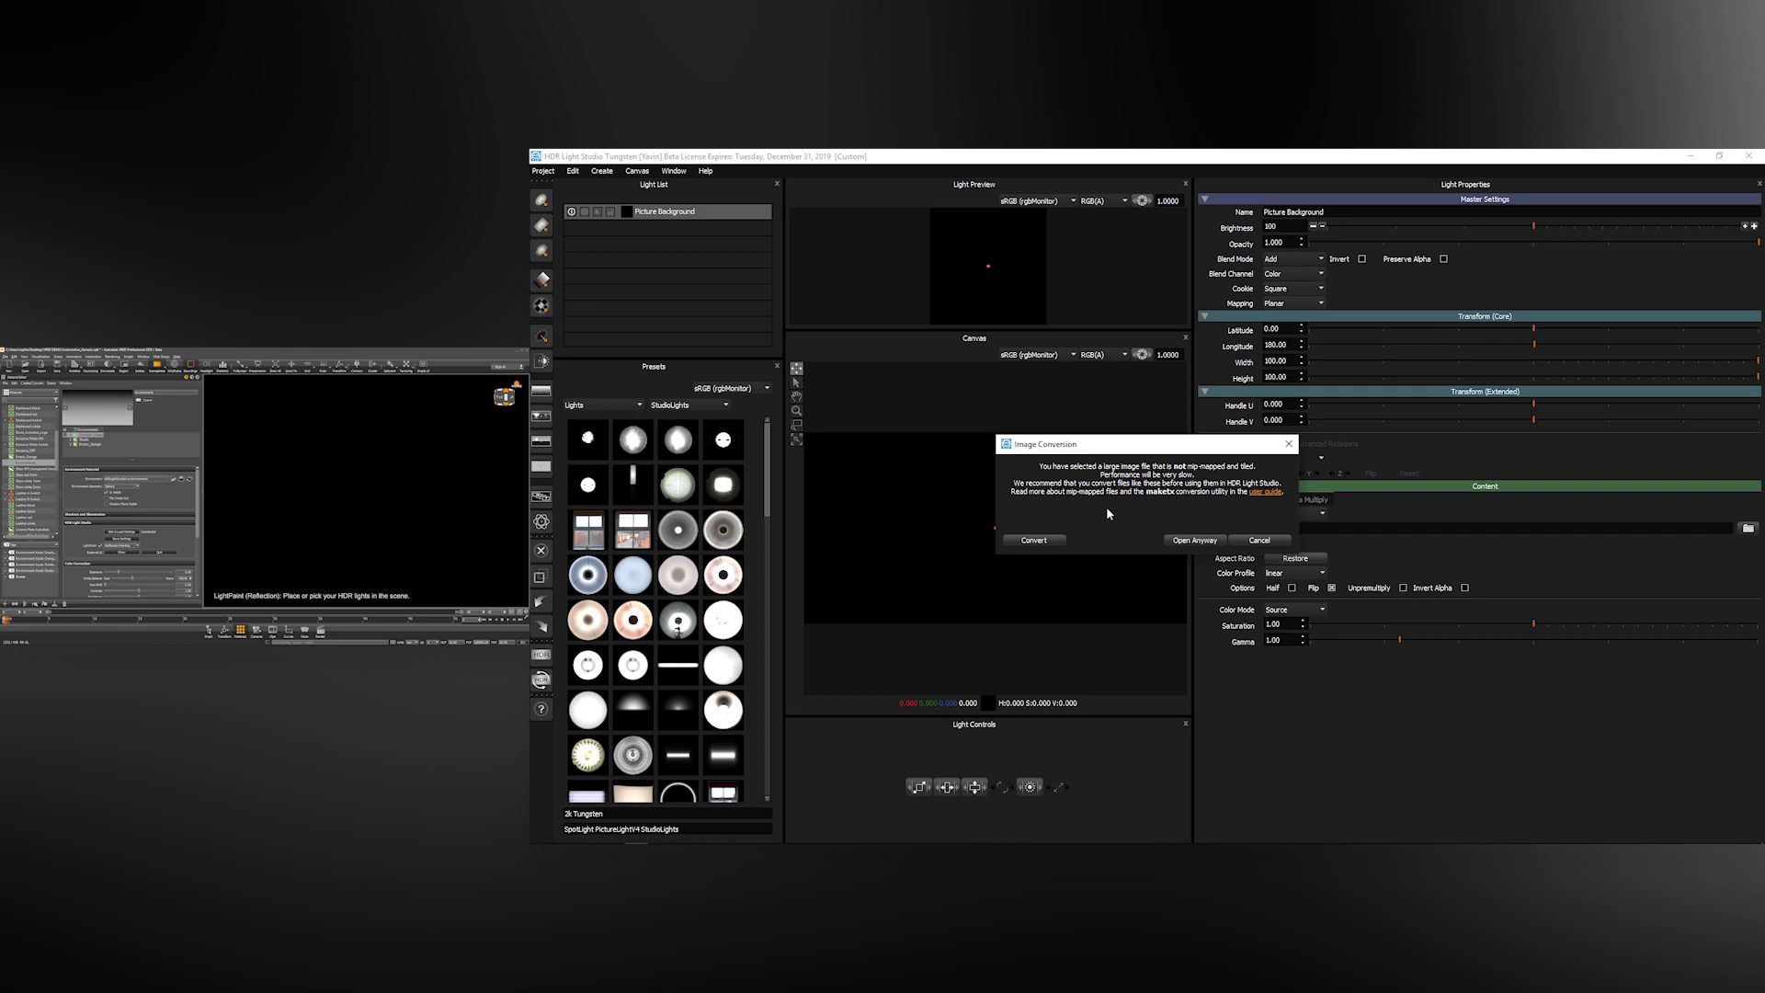
left_click(1033, 540)
left_click(1655, 821)
left_click(1193, 508)
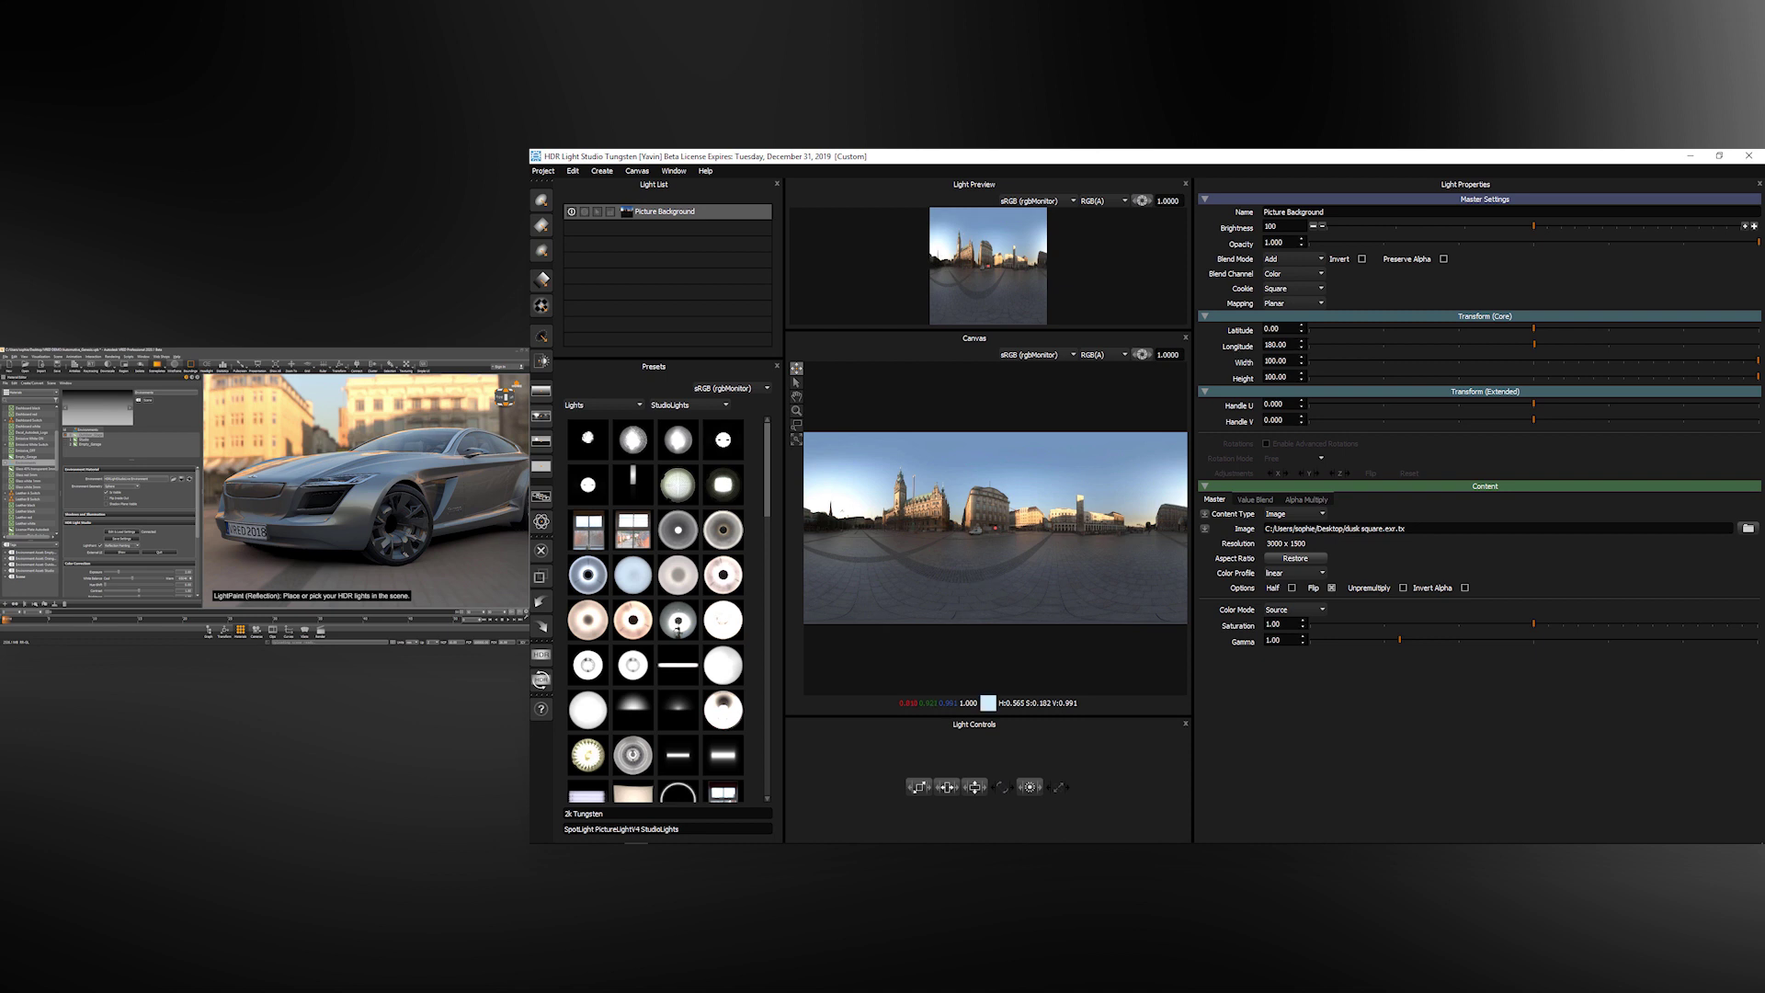
Step: Set the background's Longitude to 0 and lower its brightness
double_click(1275, 345)
type("0")
key("Return")
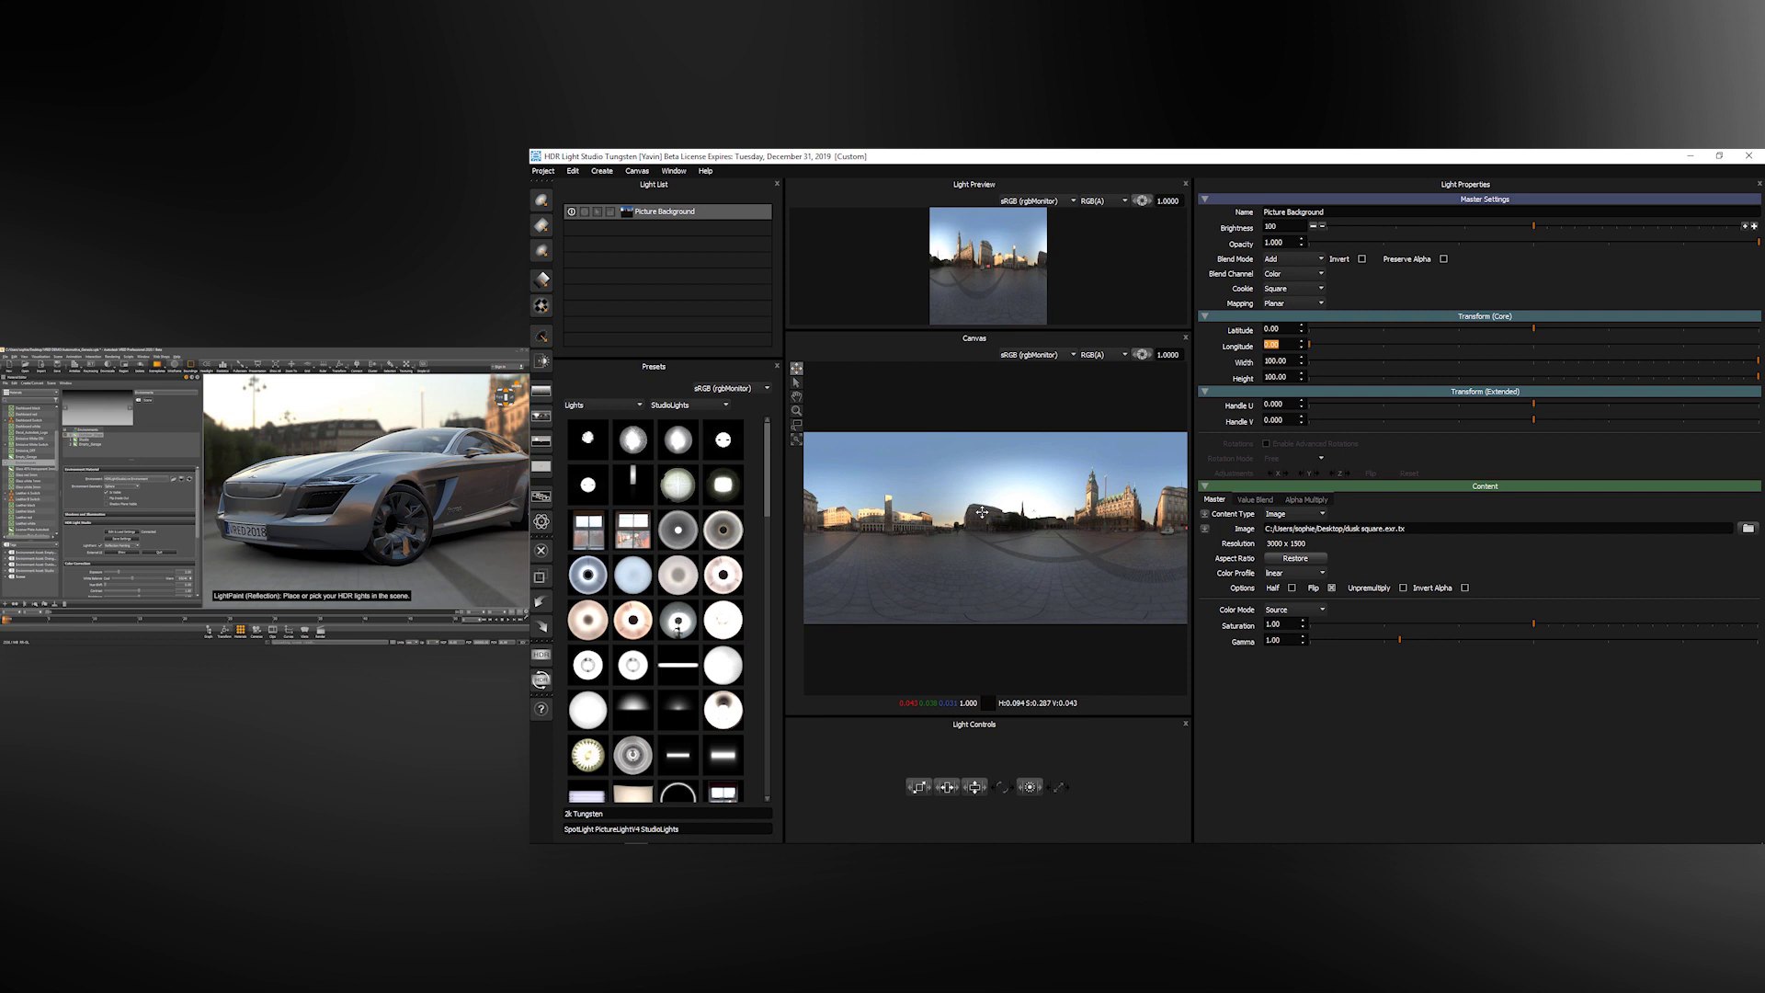
left_click_drag(1499, 232, 1462, 232)
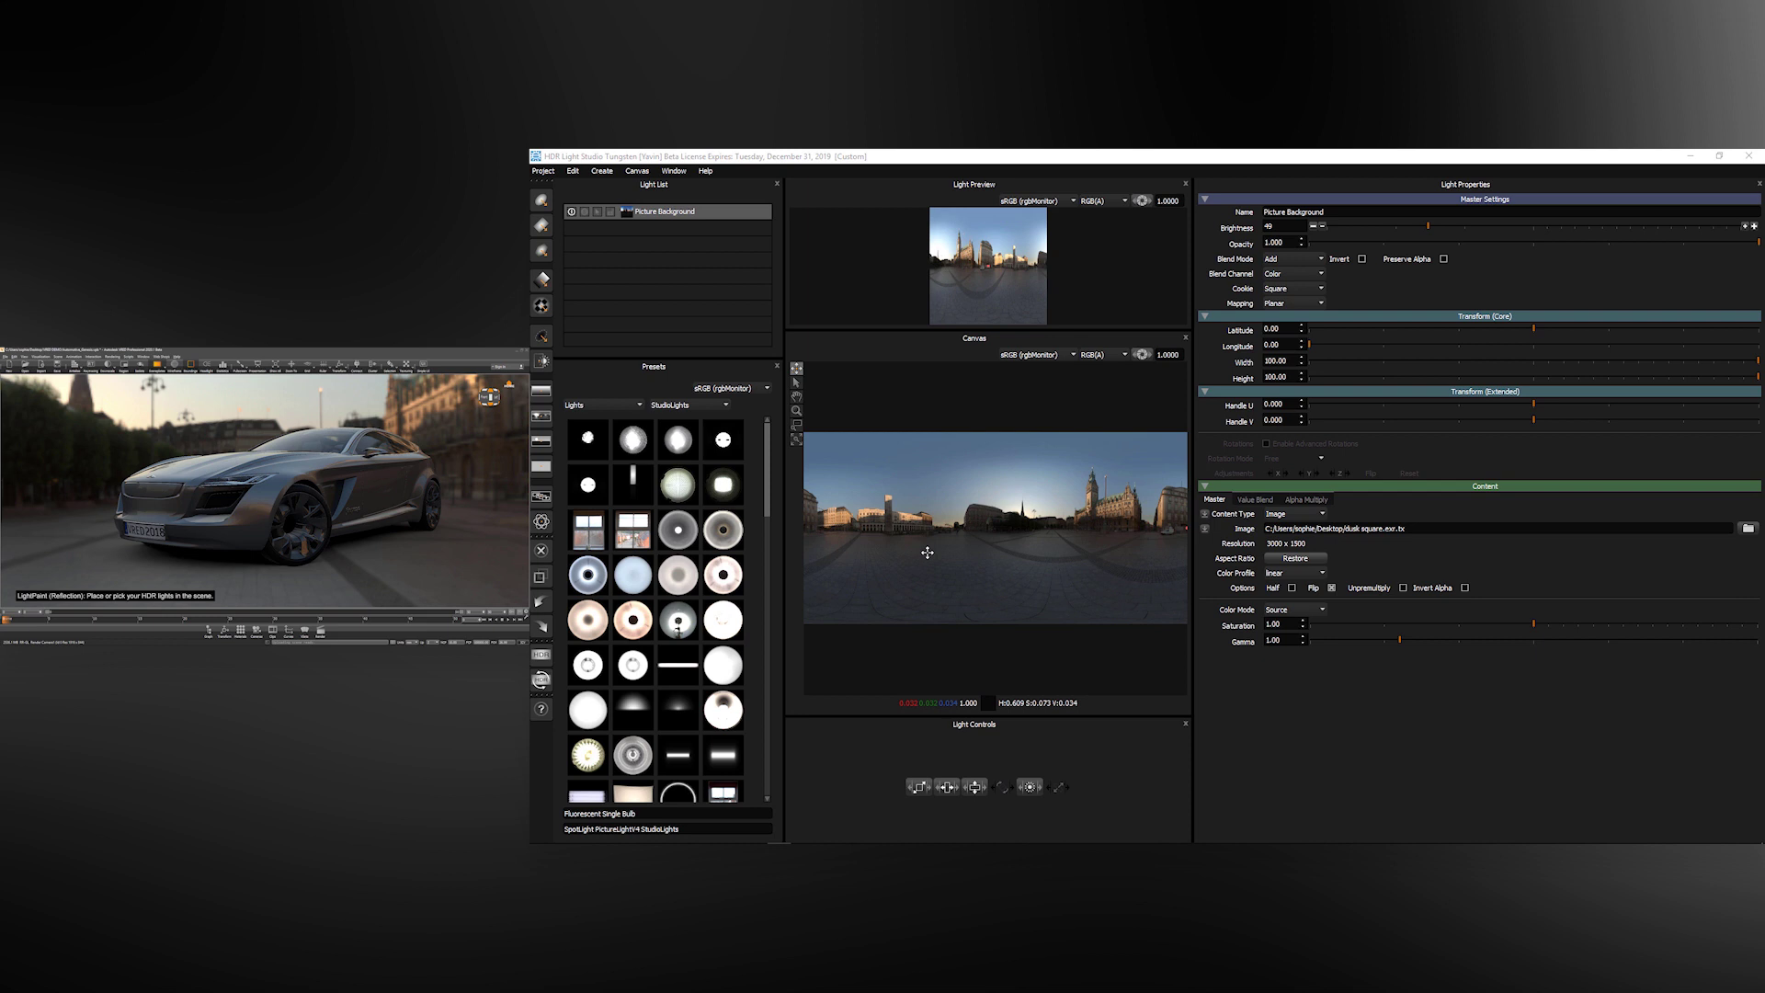
Step: Set the background's Saturation to 0.51 and Gamma to 1.27
left_click(1437, 625)
left_click(1424, 625)
left_click(1407, 641)
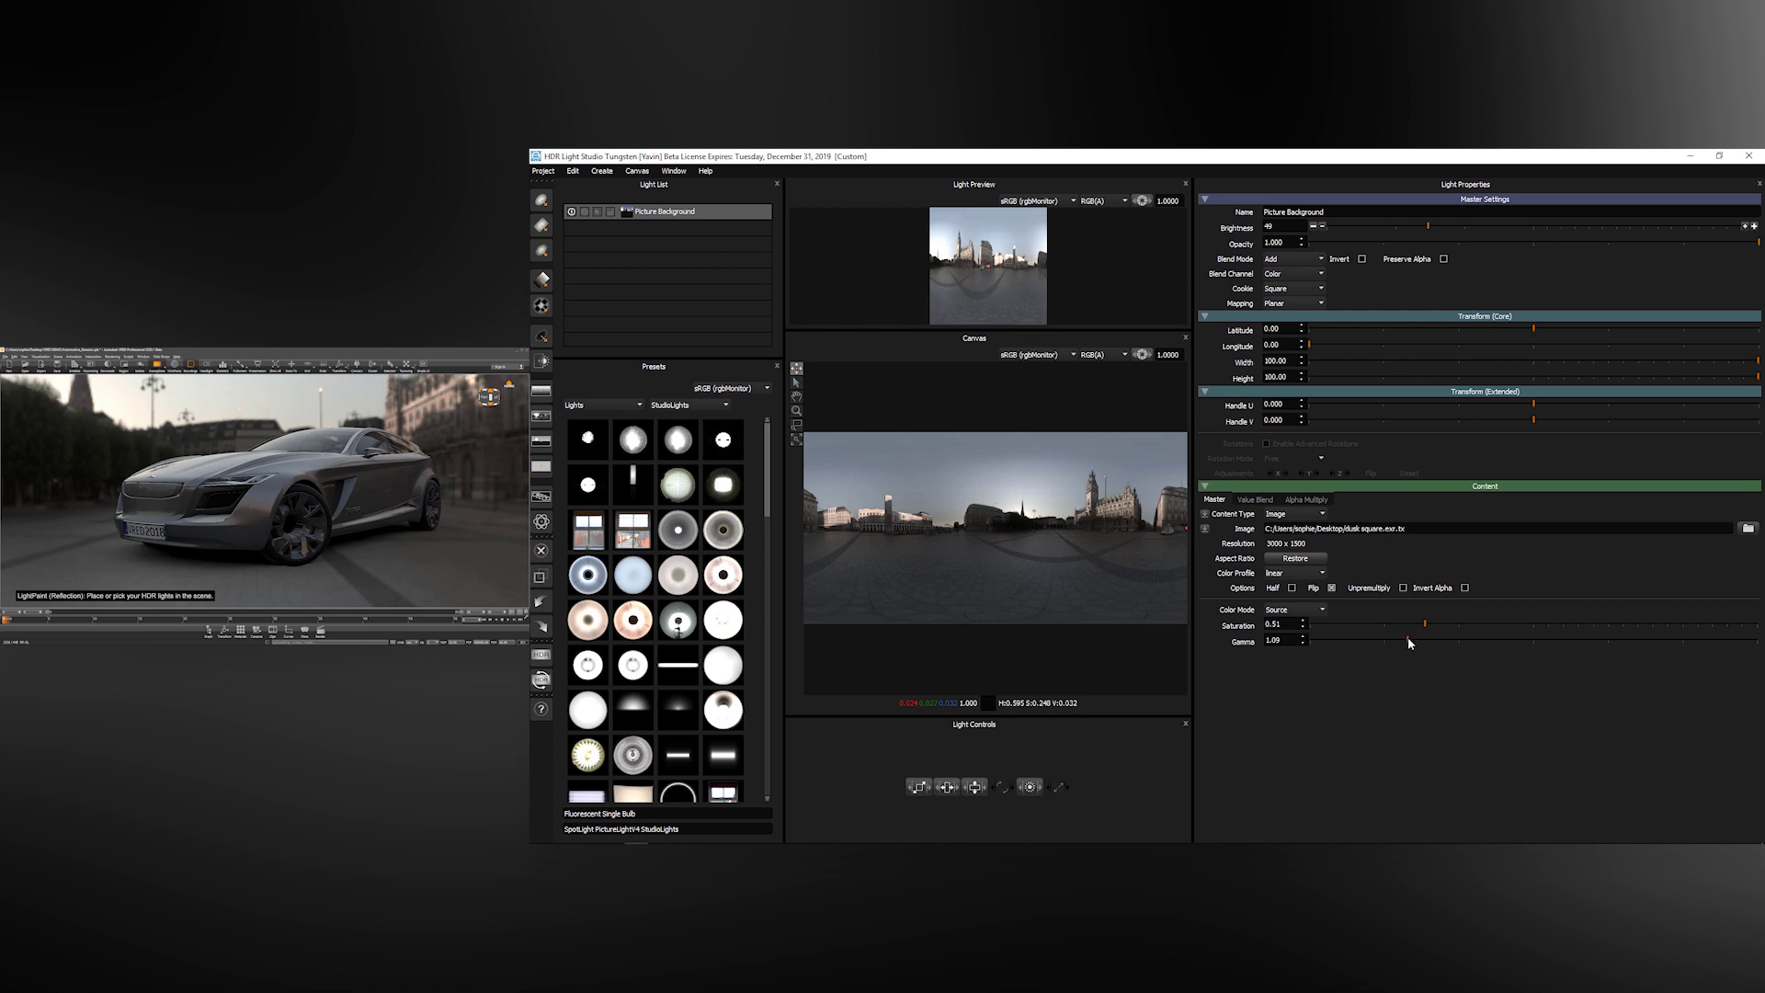
left_click(1424, 641)
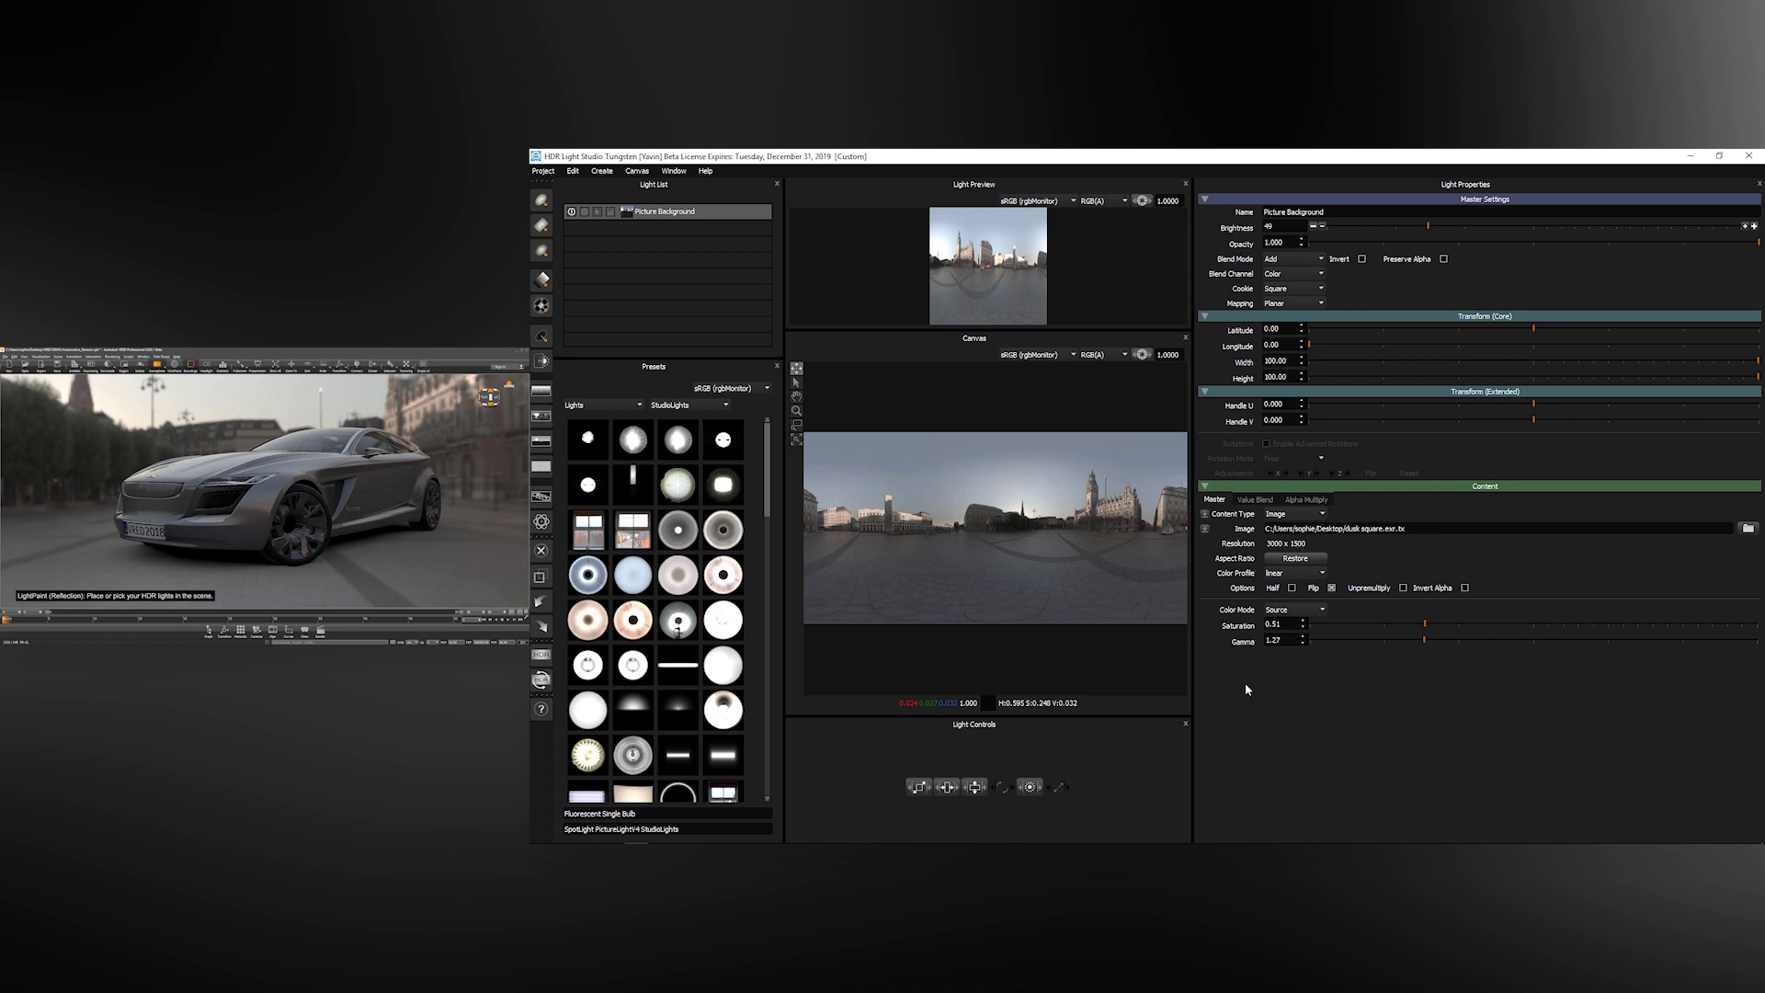
Step: Add a Round Light, size it 38 by 38, and place it just above the horizon
left_click(541, 199)
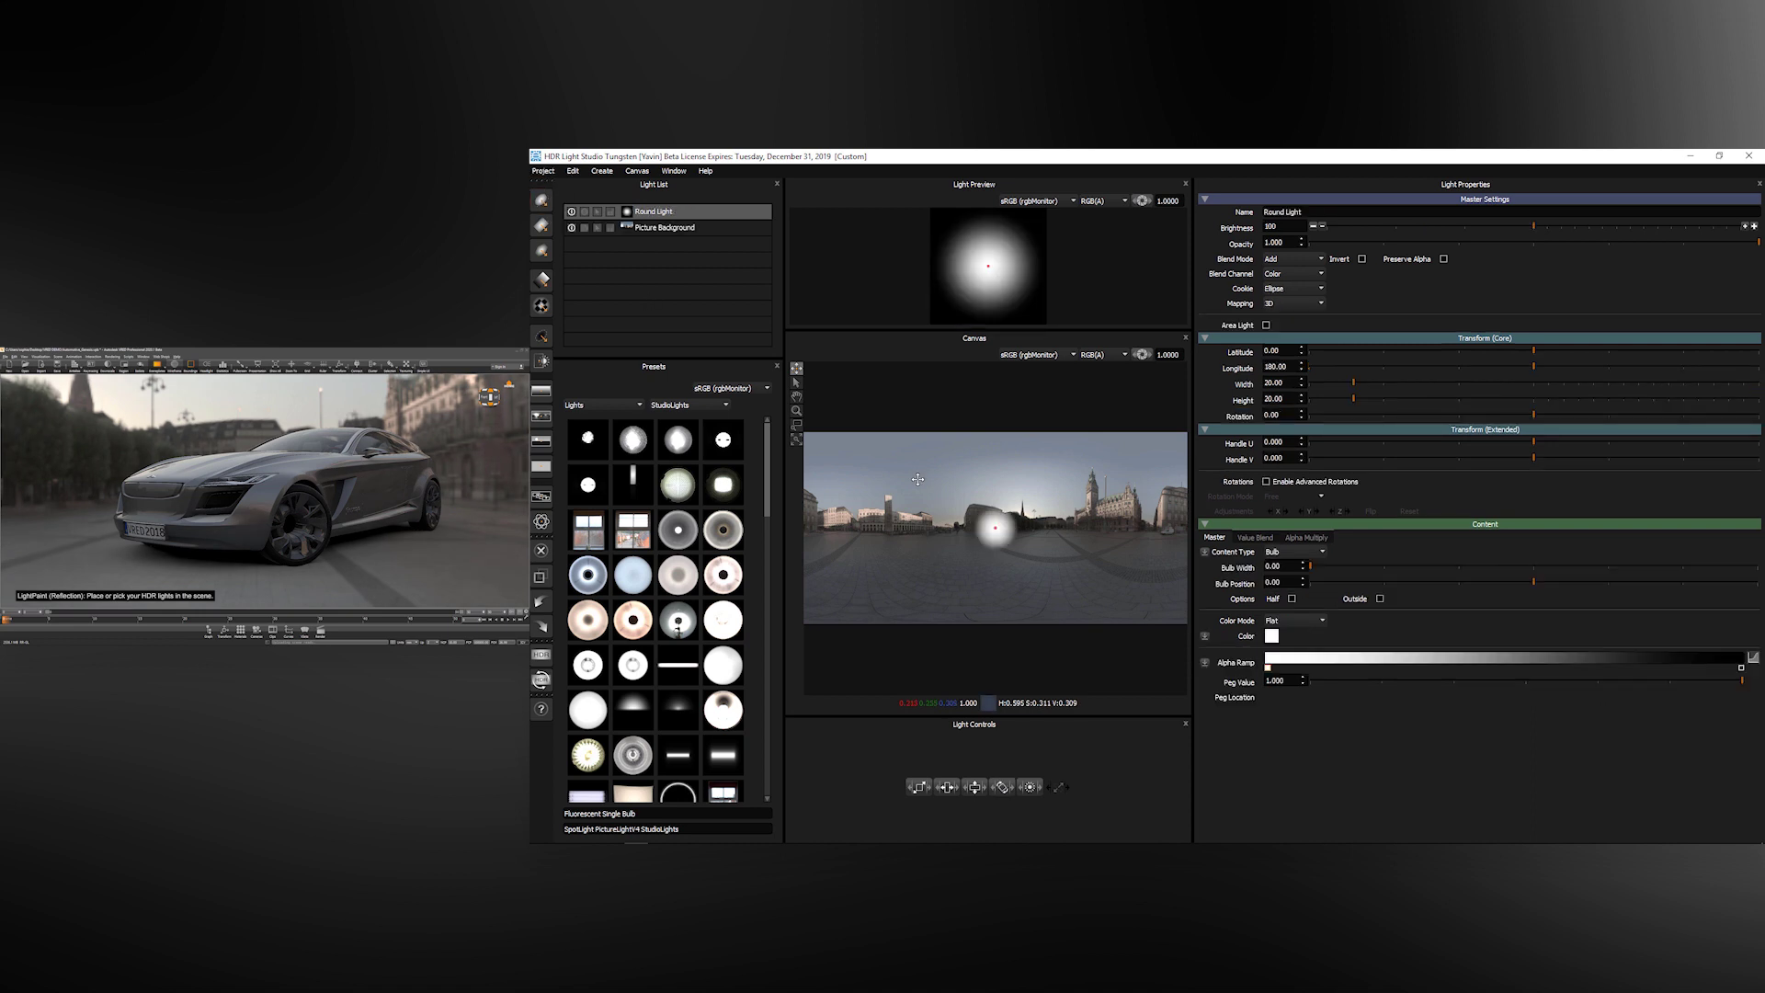
left_click_drag(971, 506, 1000, 492)
left_click_drag(918, 787, 942, 787)
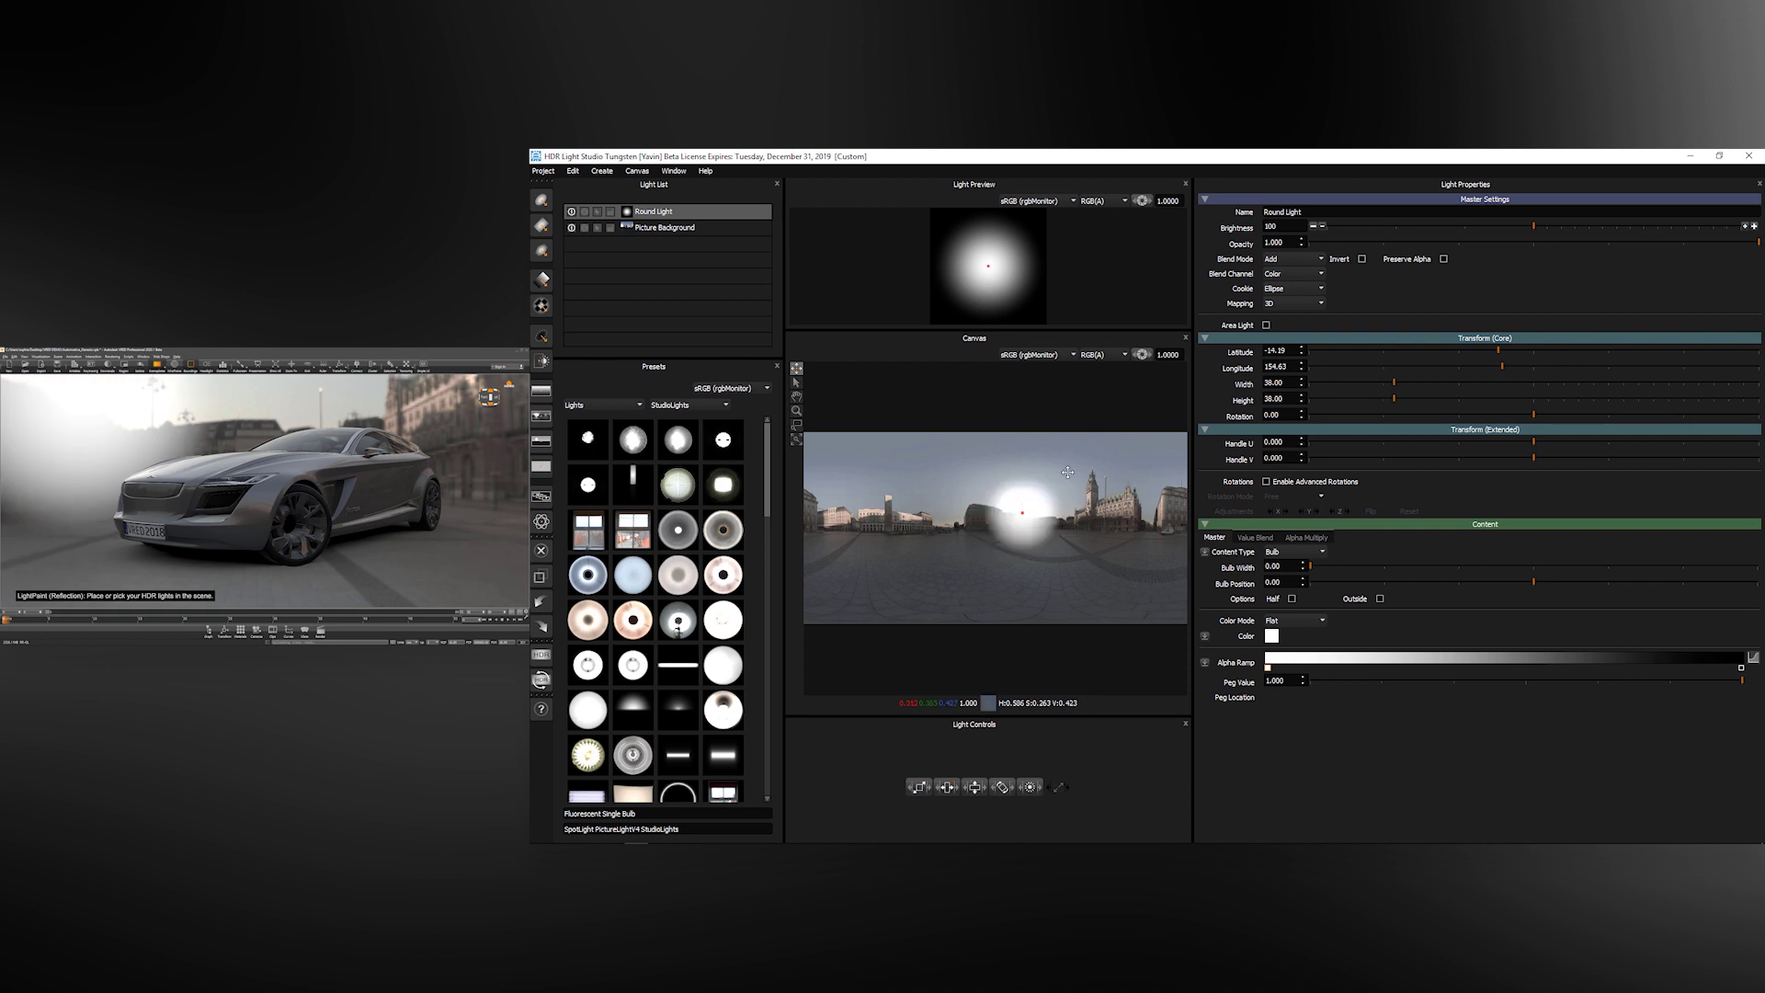
left_click(1023, 515)
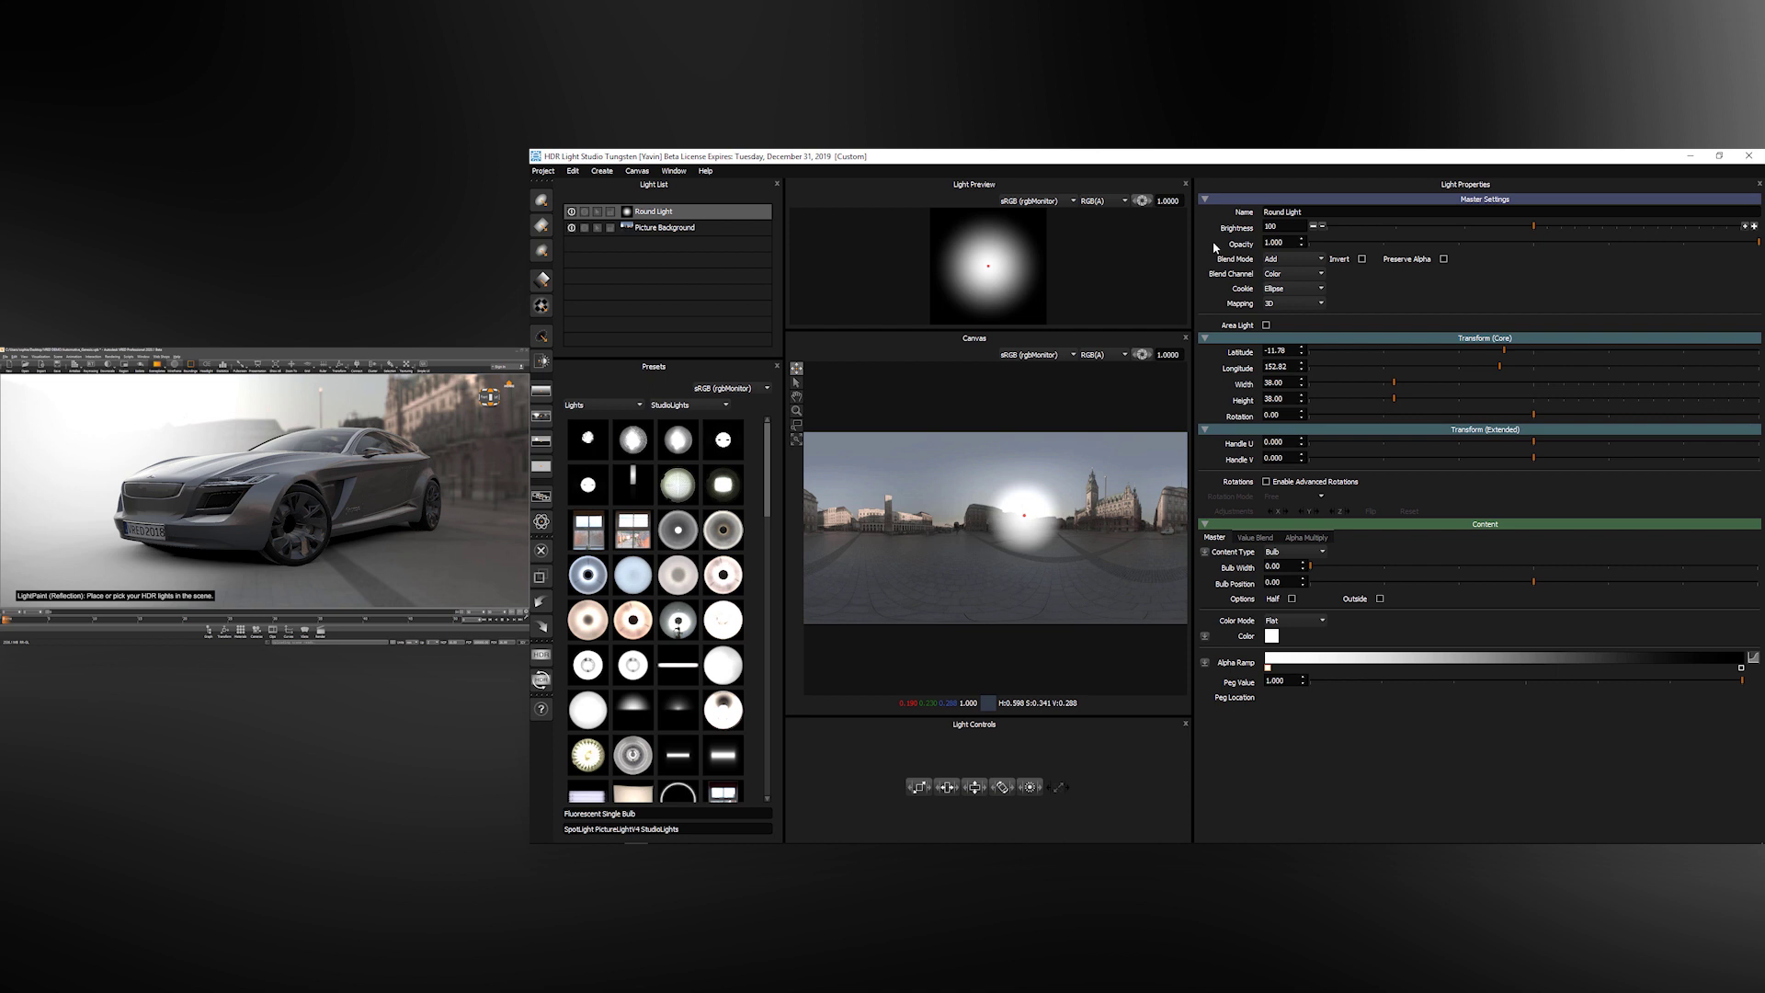
Step: Set the Round Light's blend mode to Amplify and raise its brightness to 401
left_click(1289, 260)
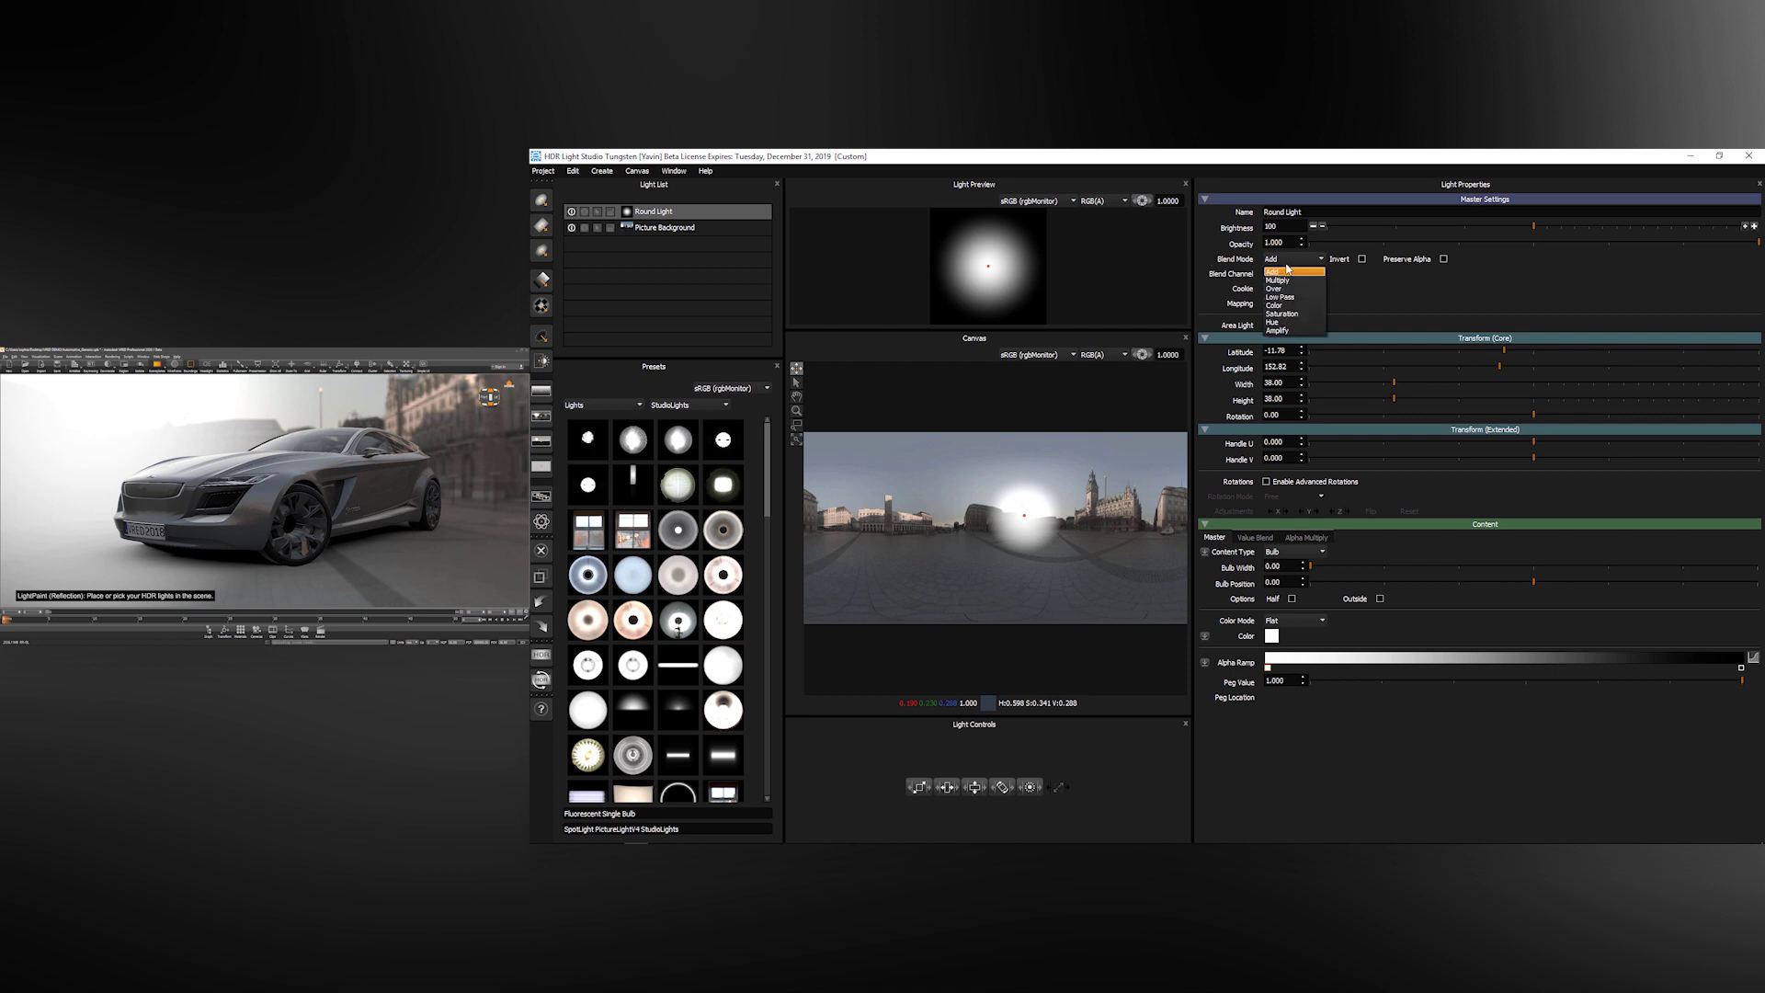
left_click(1278, 330)
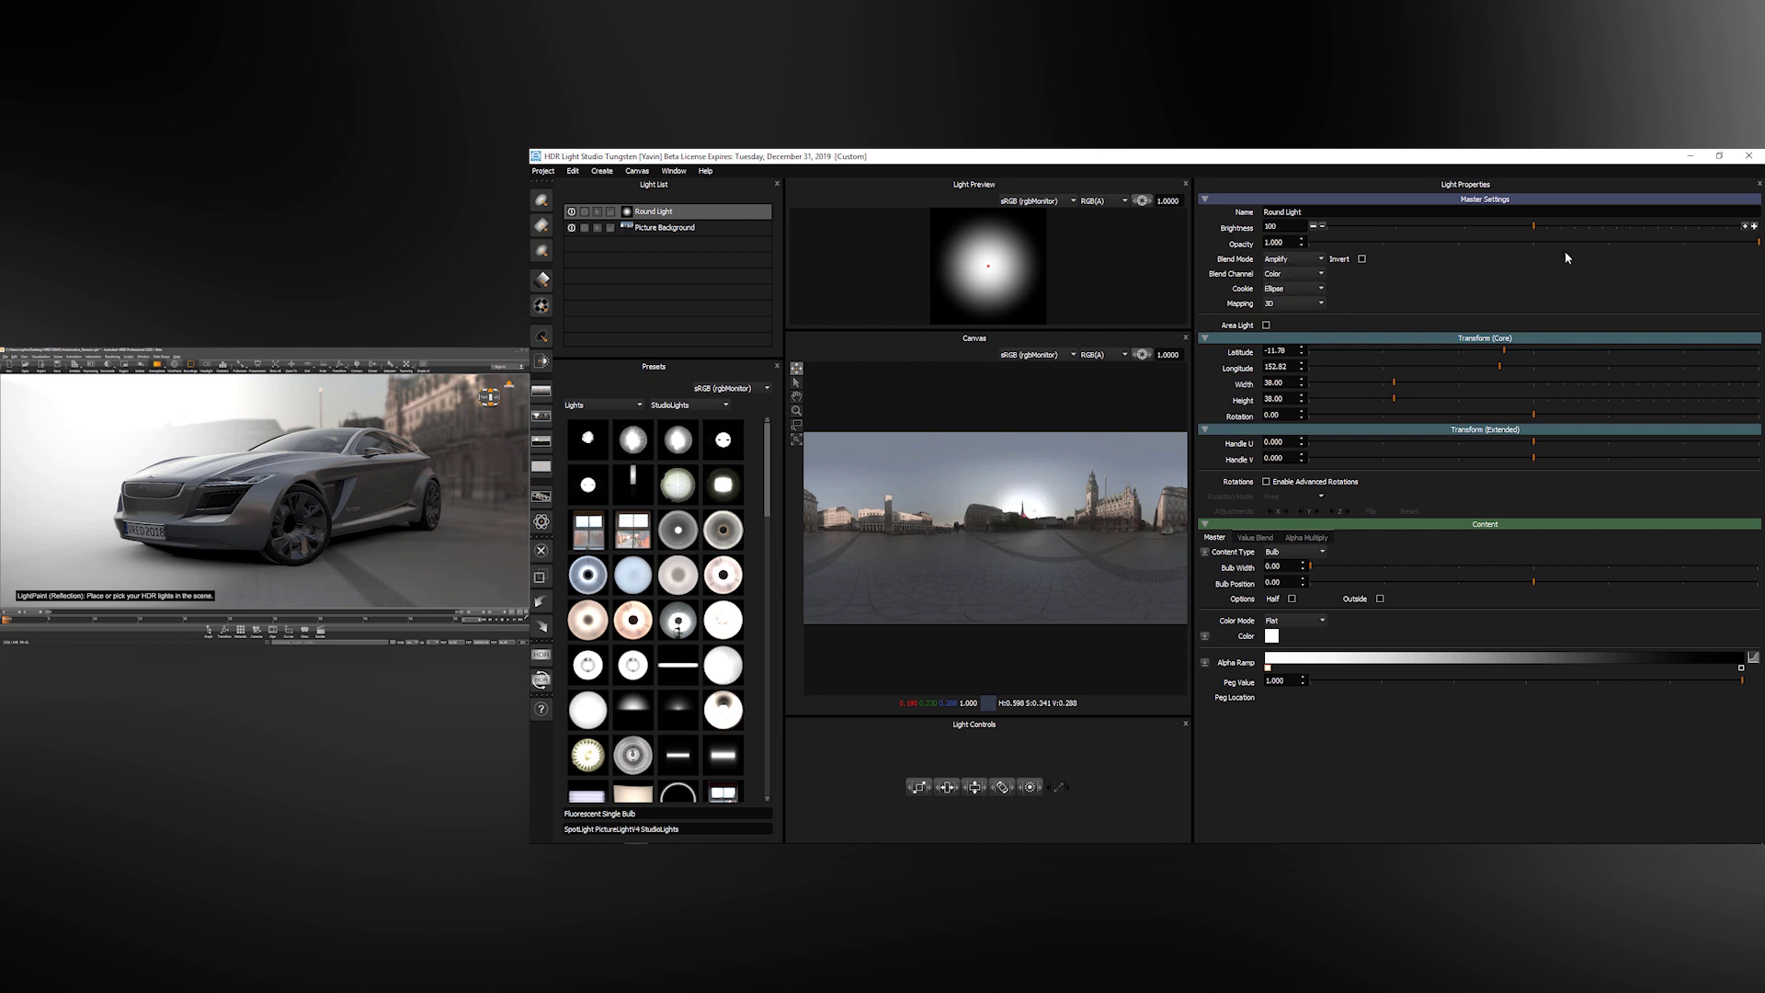
left_click_drag(1548, 227, 1569, 227)
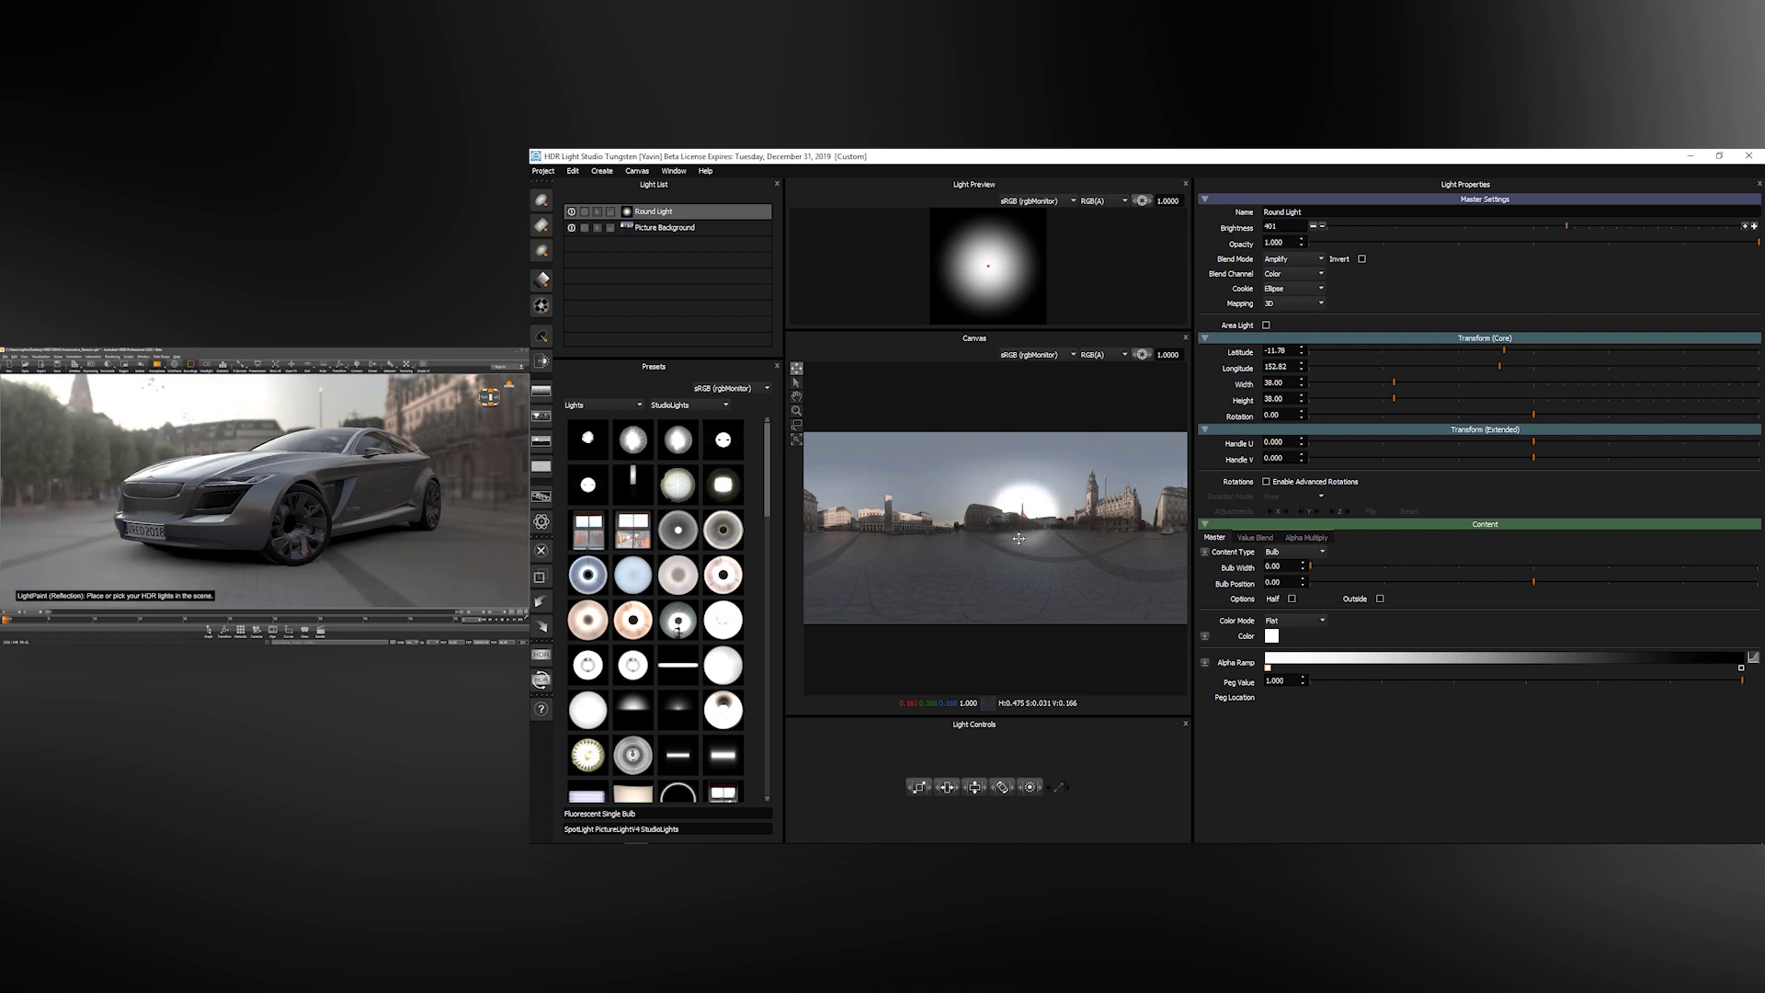
Step: Move the light's reflection onto the car roof and shrink it to about 31.9
left_click_drag(1020, 524, 1023, 514)
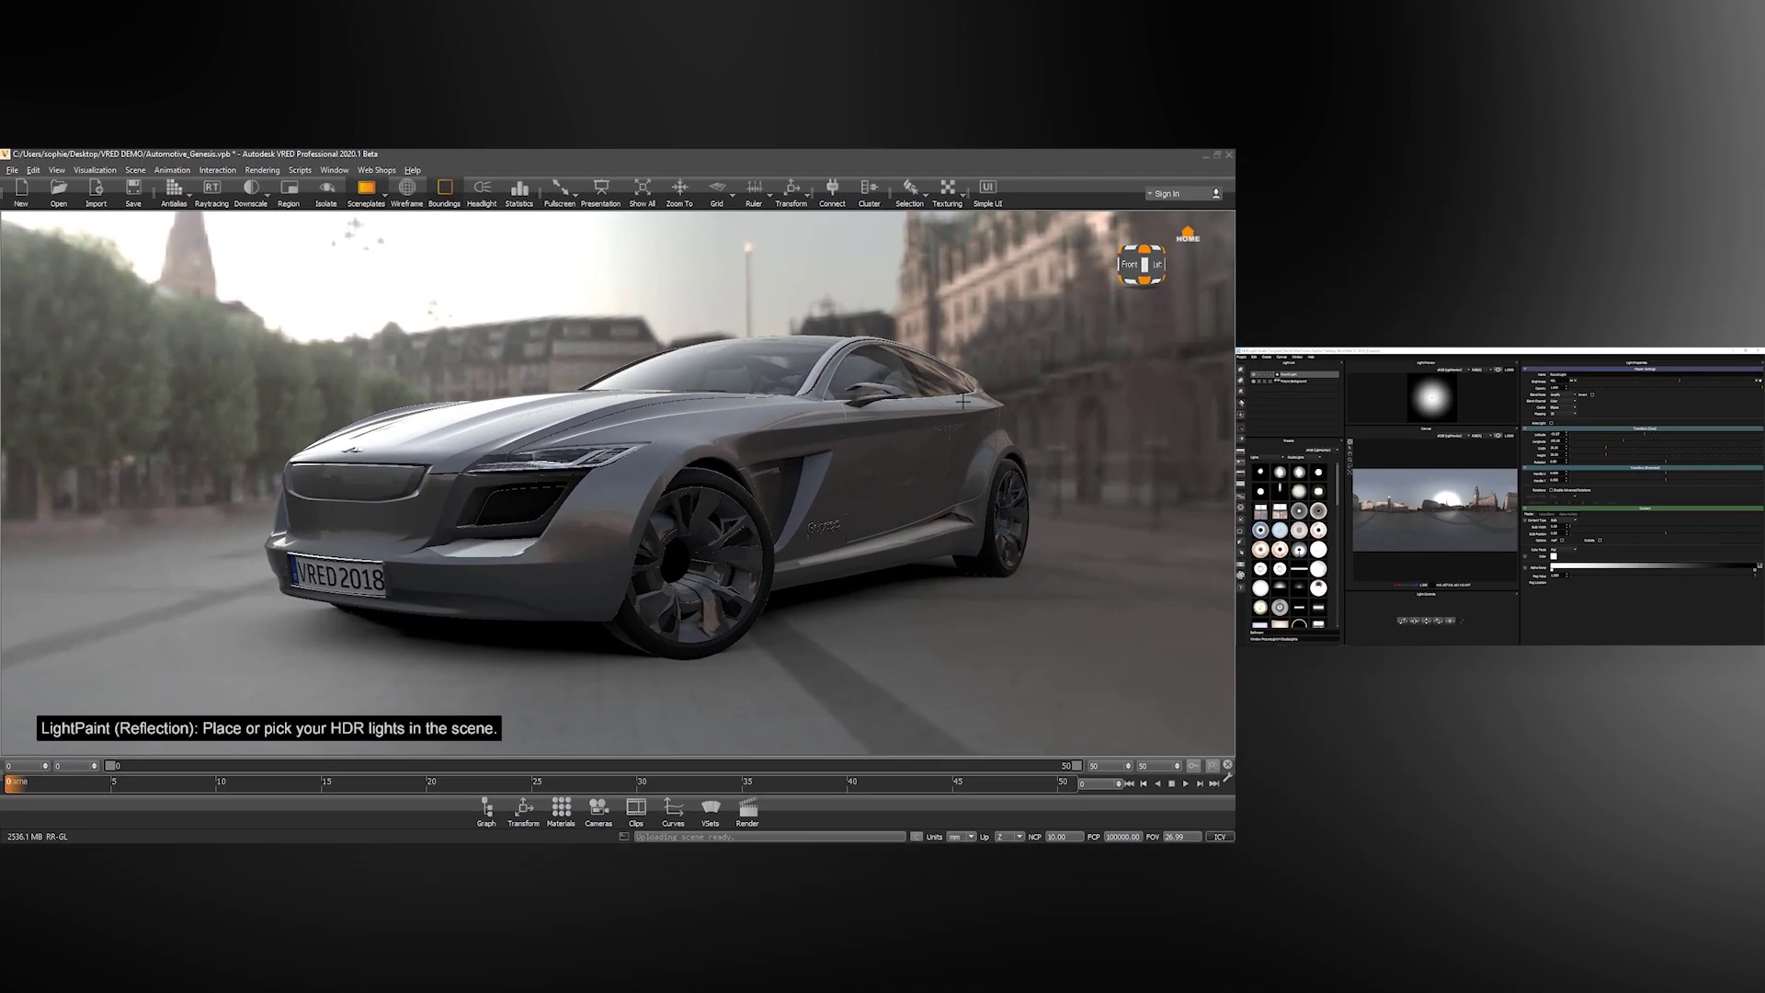
left_click(962, 402)
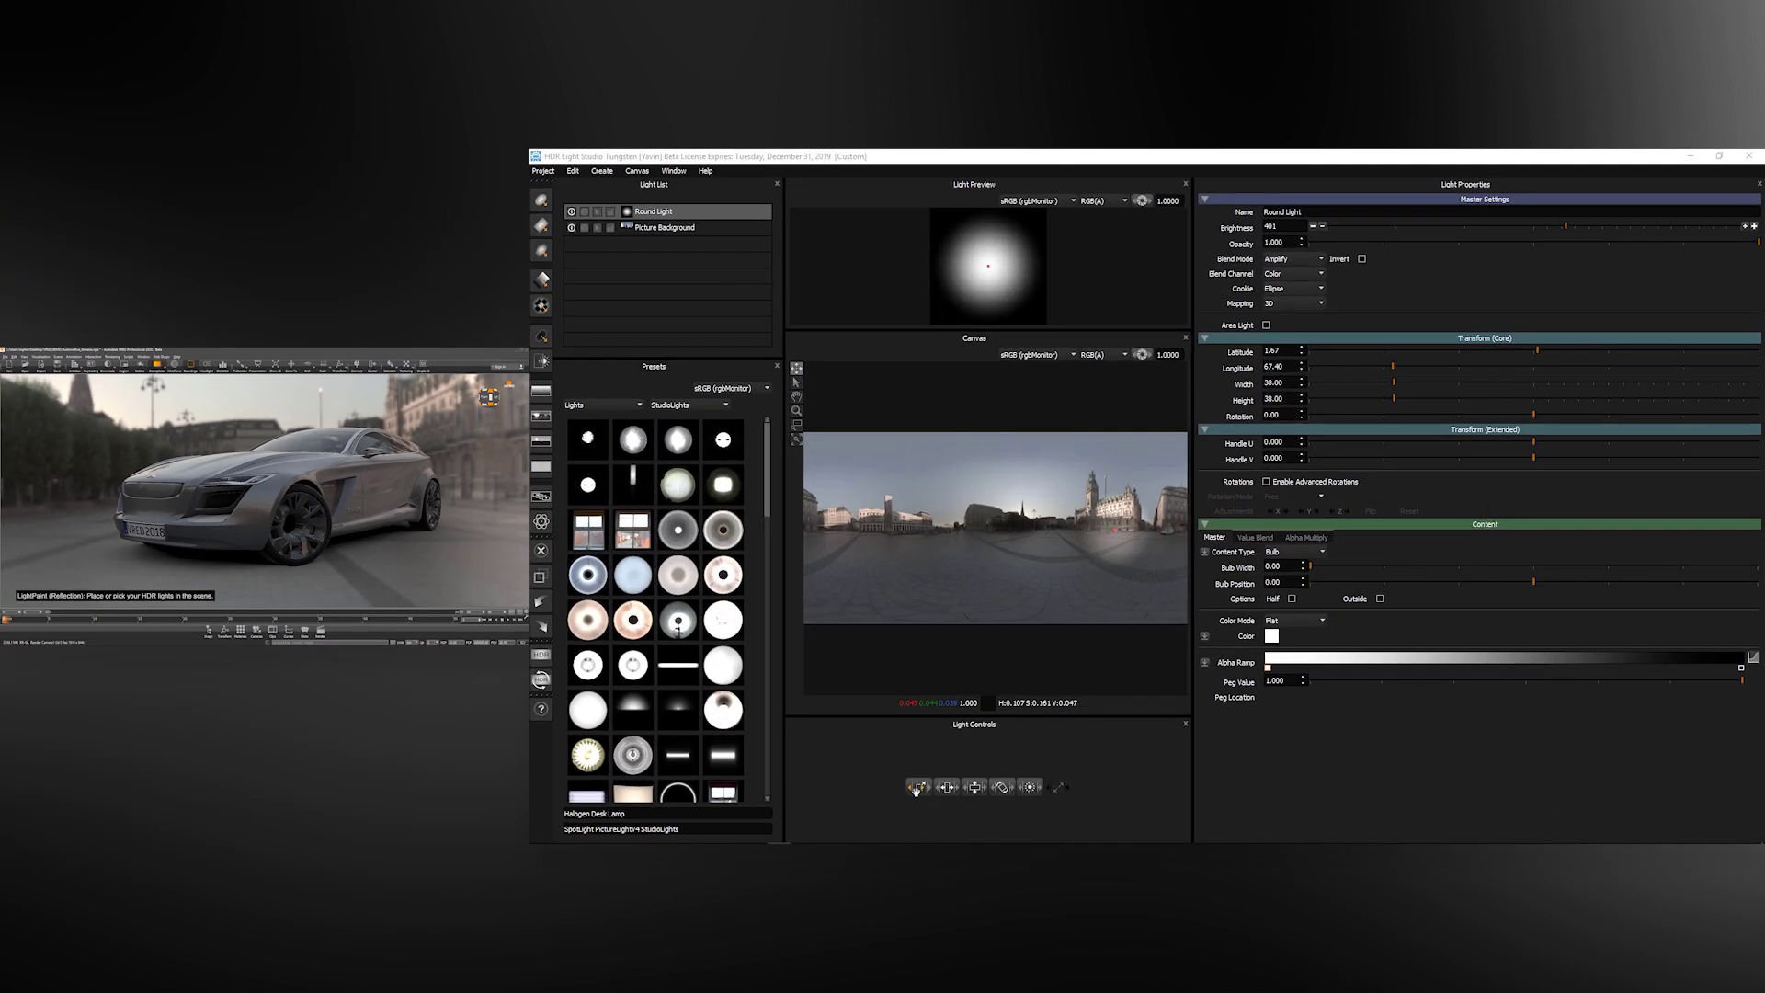
left_click_drag(914, 790, 891, 793)
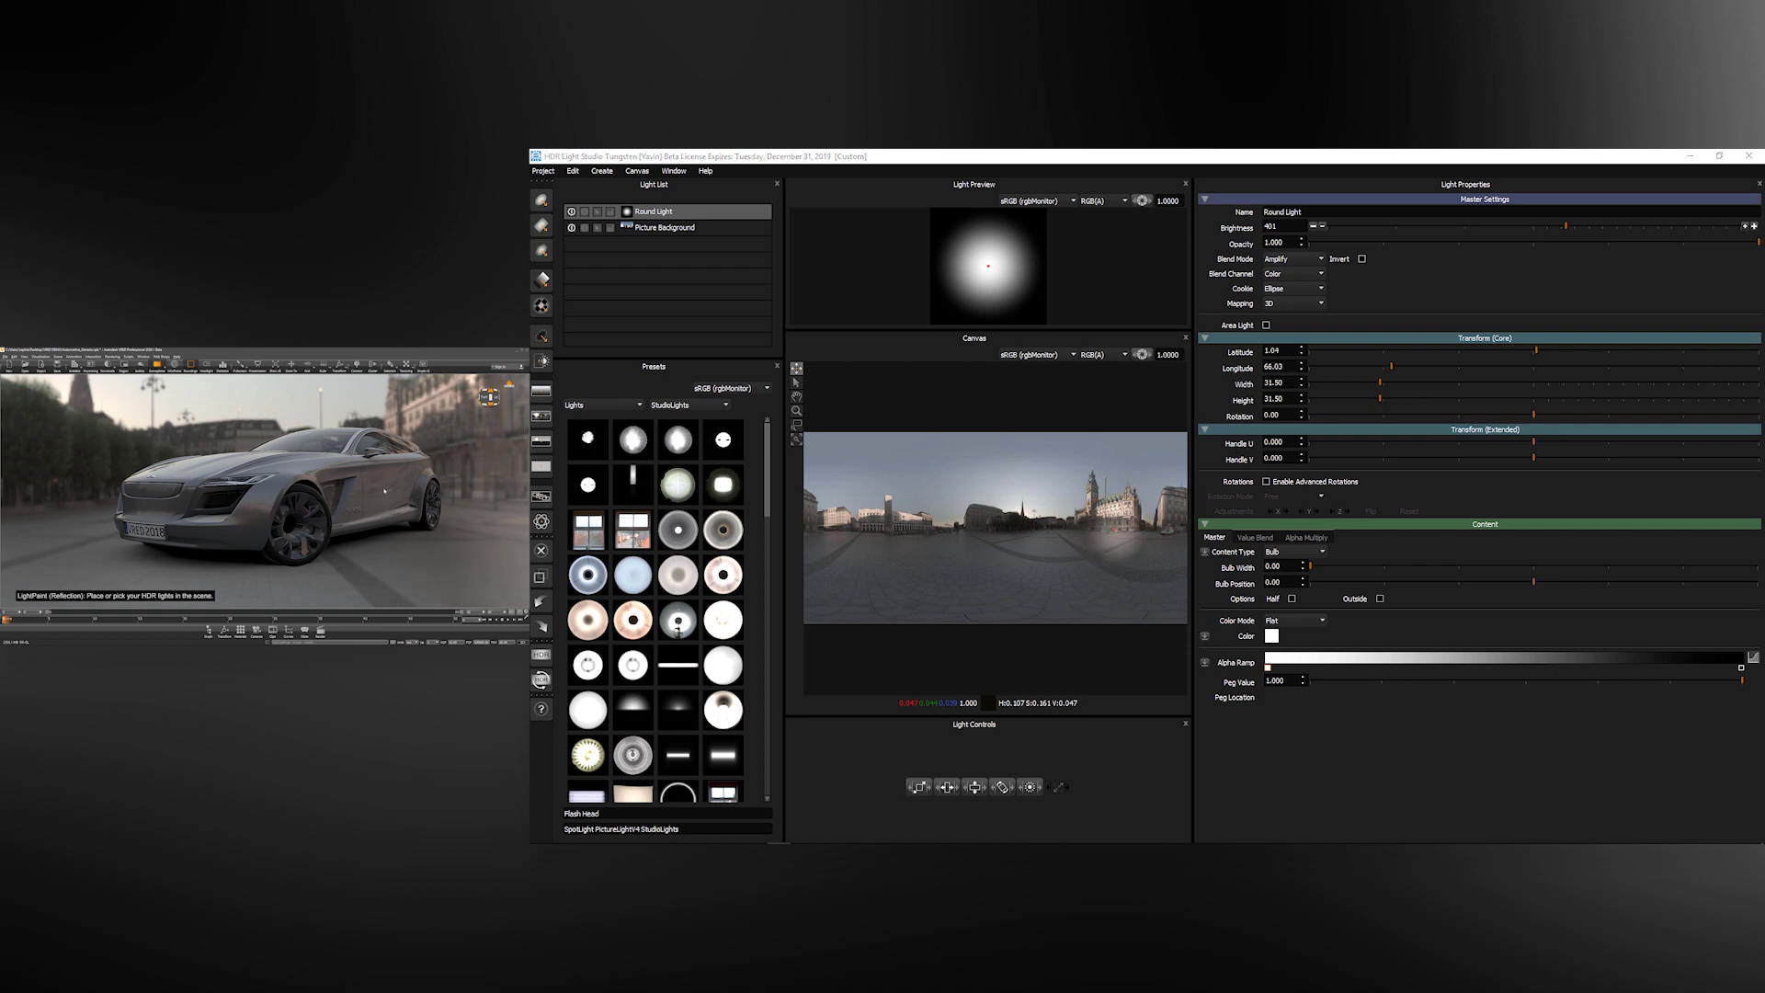
Step: Tint the Round Light cyan-blue, then add a second white Round Light on the car's front
left_click(1271, 635)
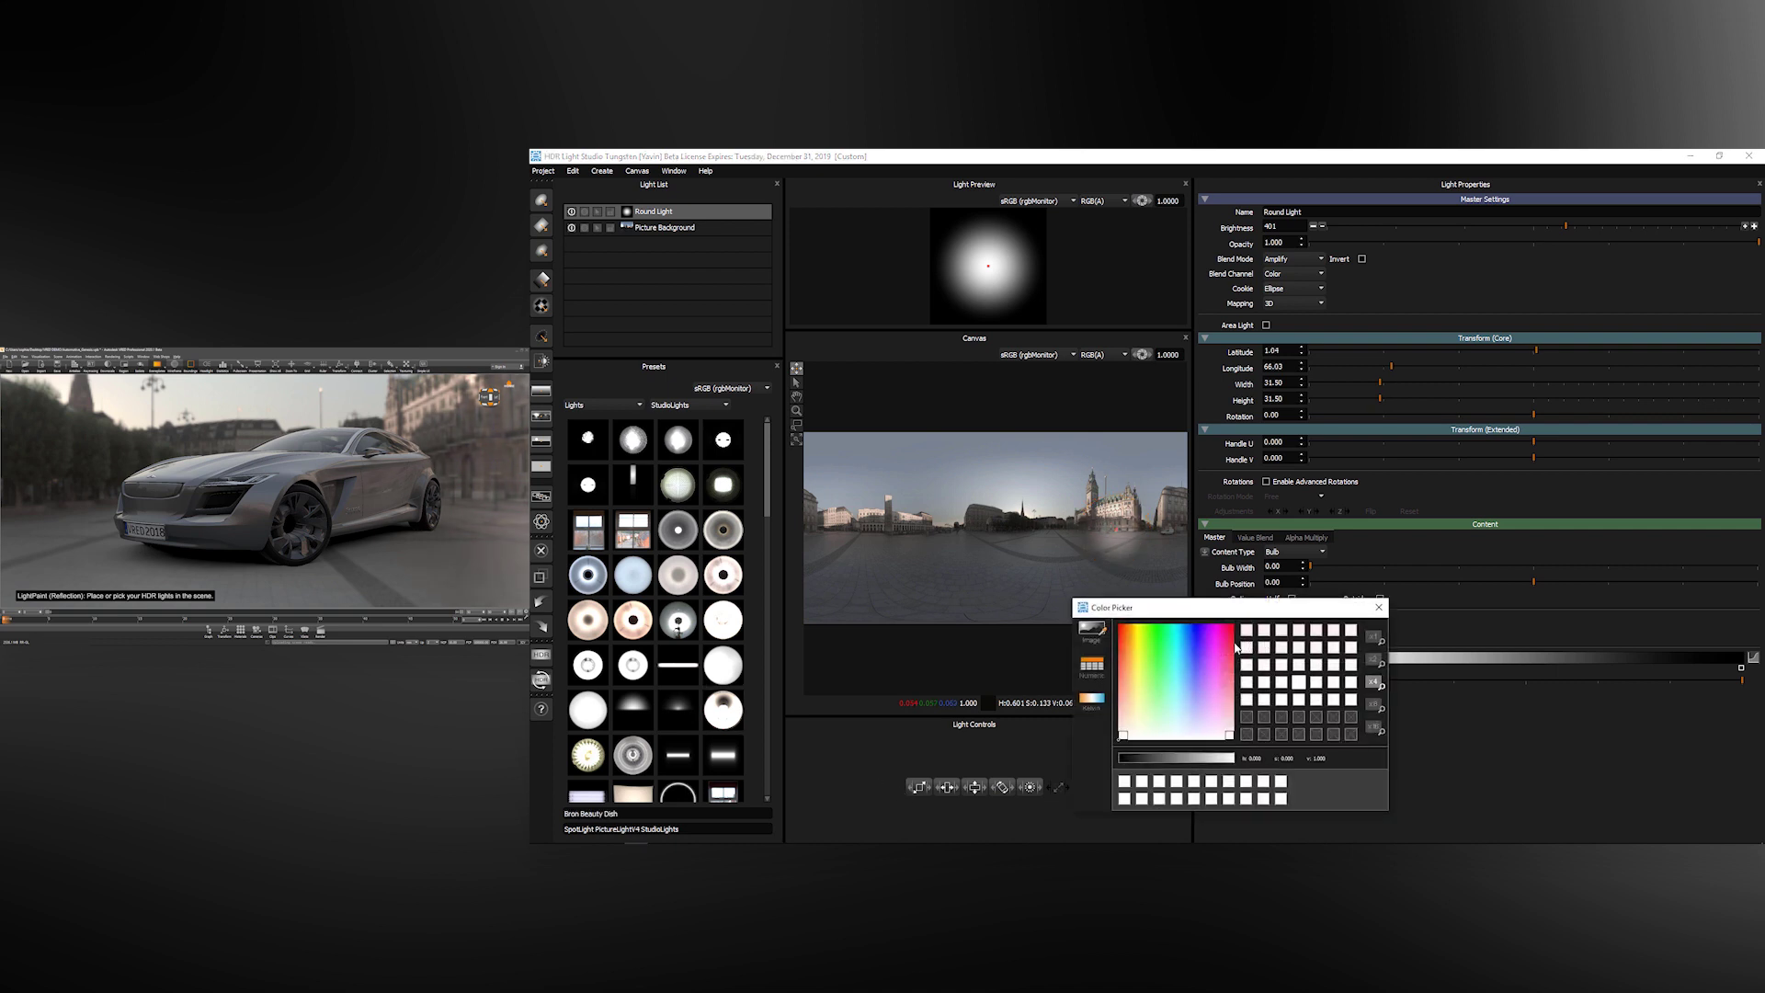
left_click(1202, 659)
left_click_drag(1204, 663, 1185, 638)
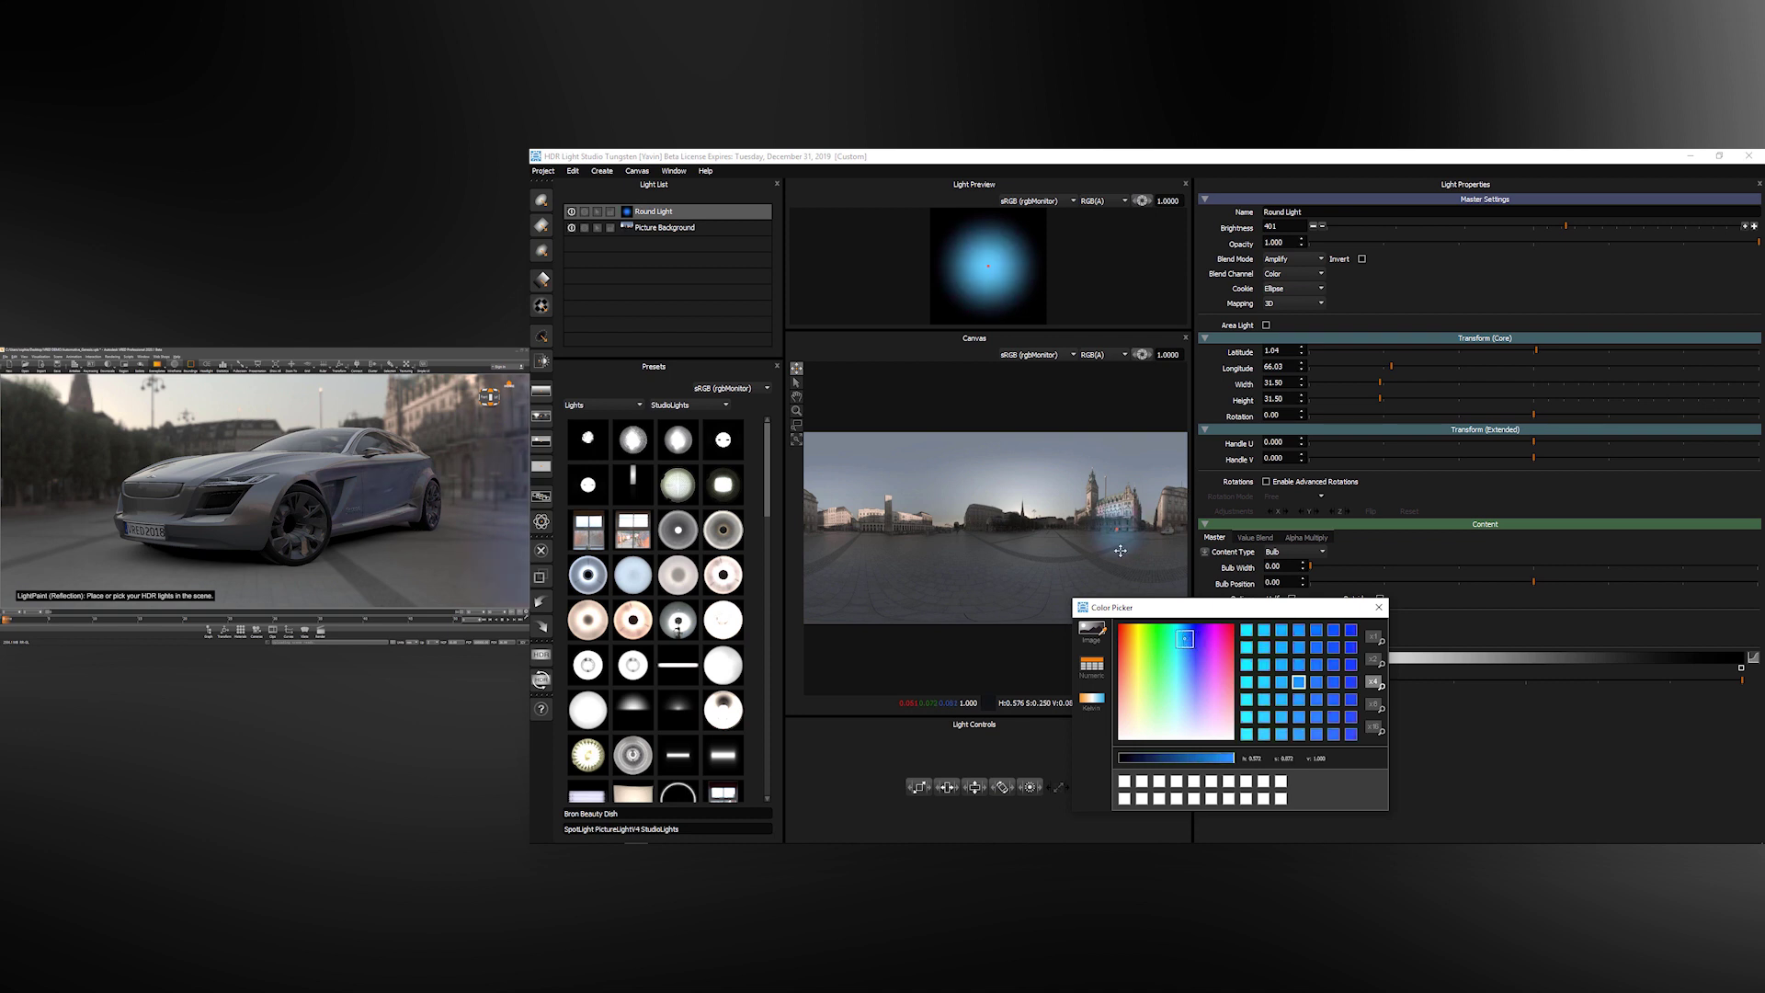
left_click(1183, 633)
left_click(1379, 606)
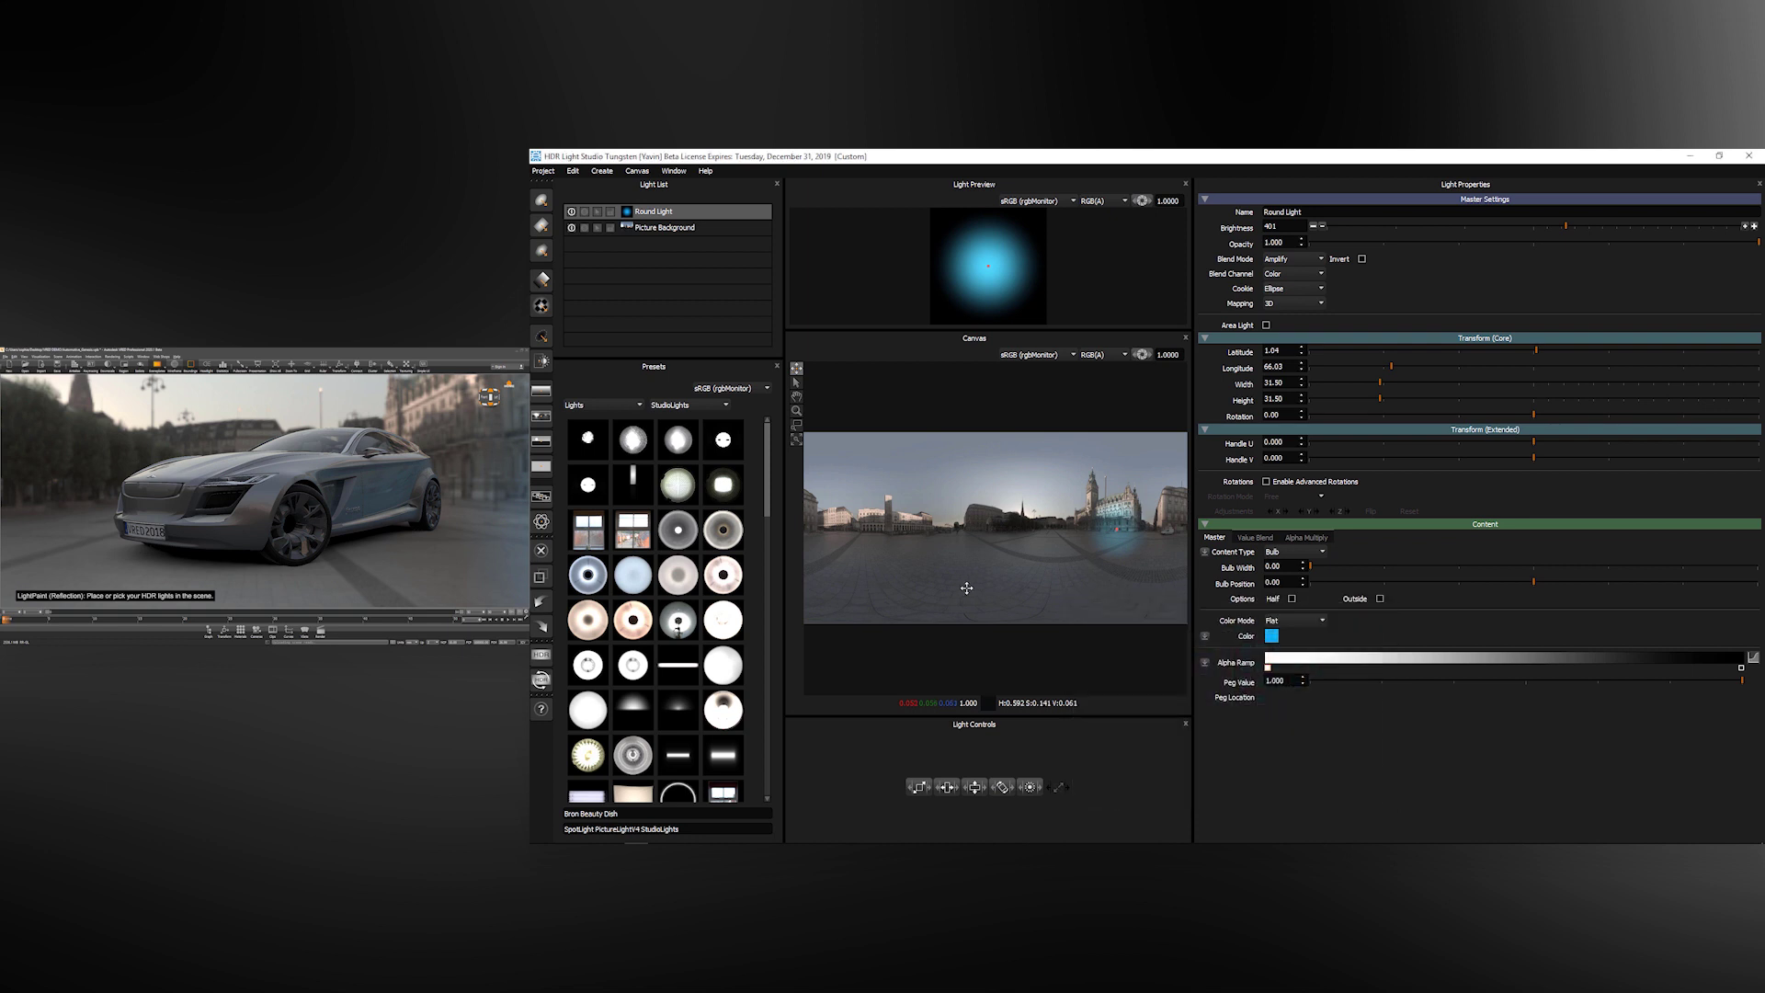
left_click(542, 201)
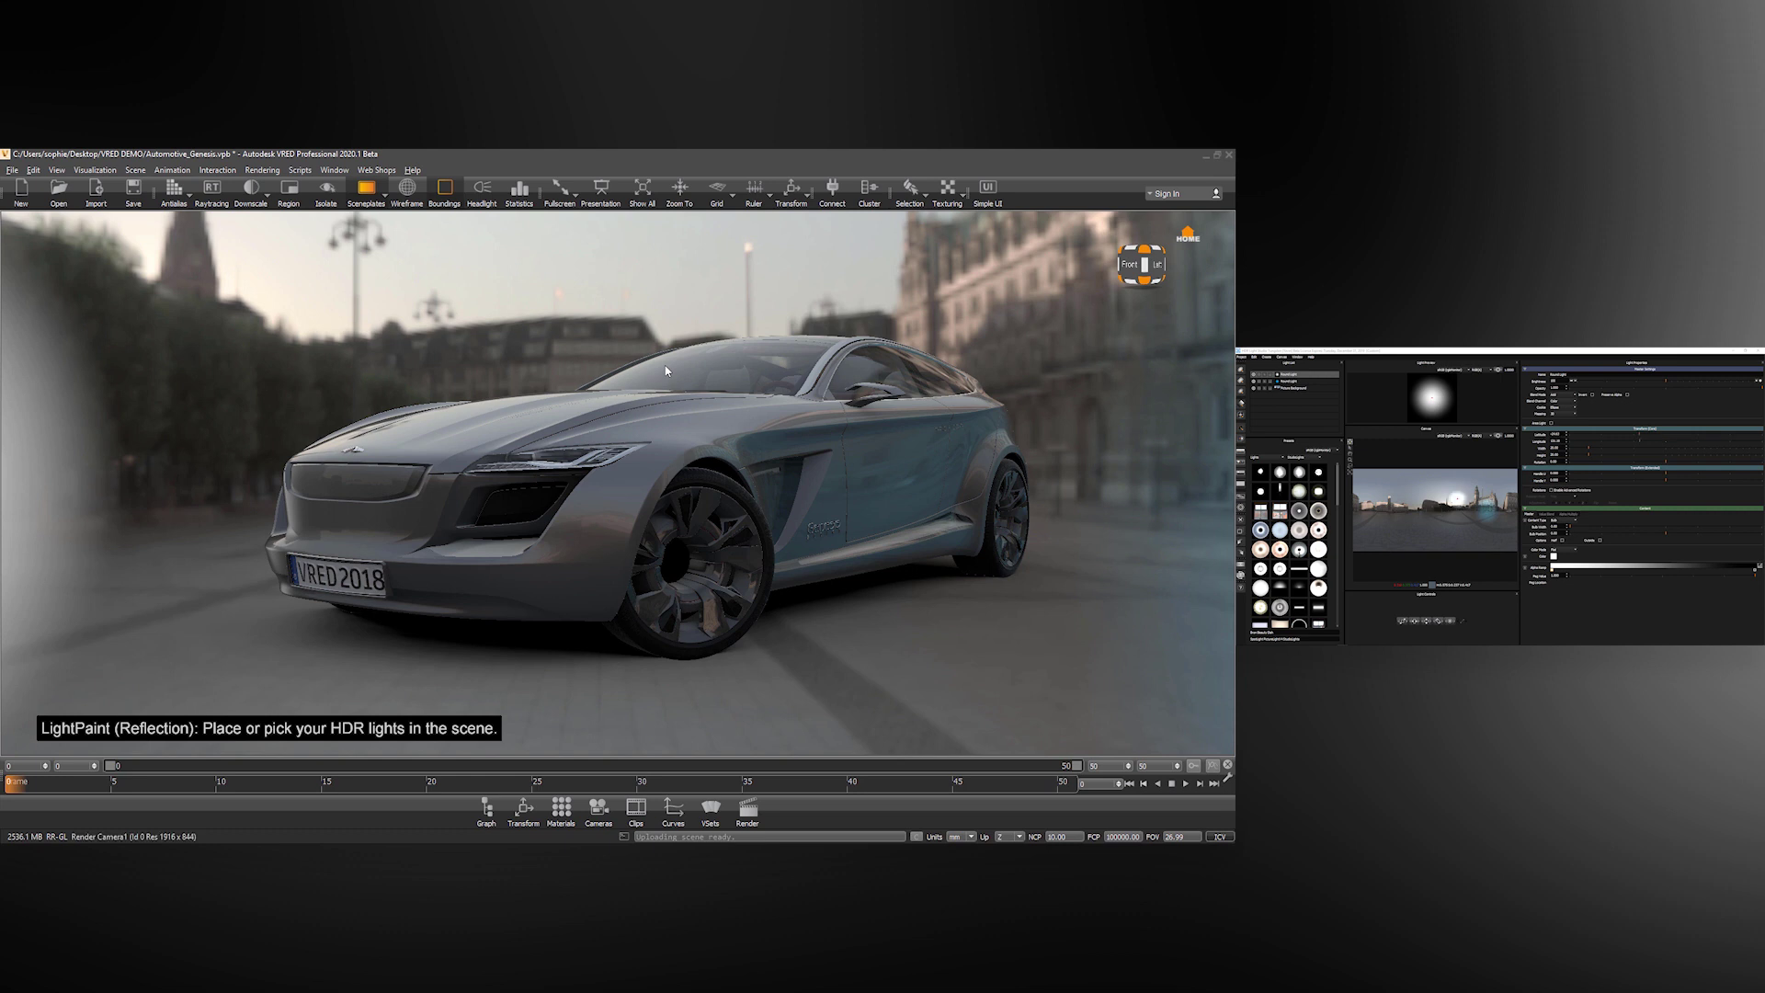
left_click(659, 381)
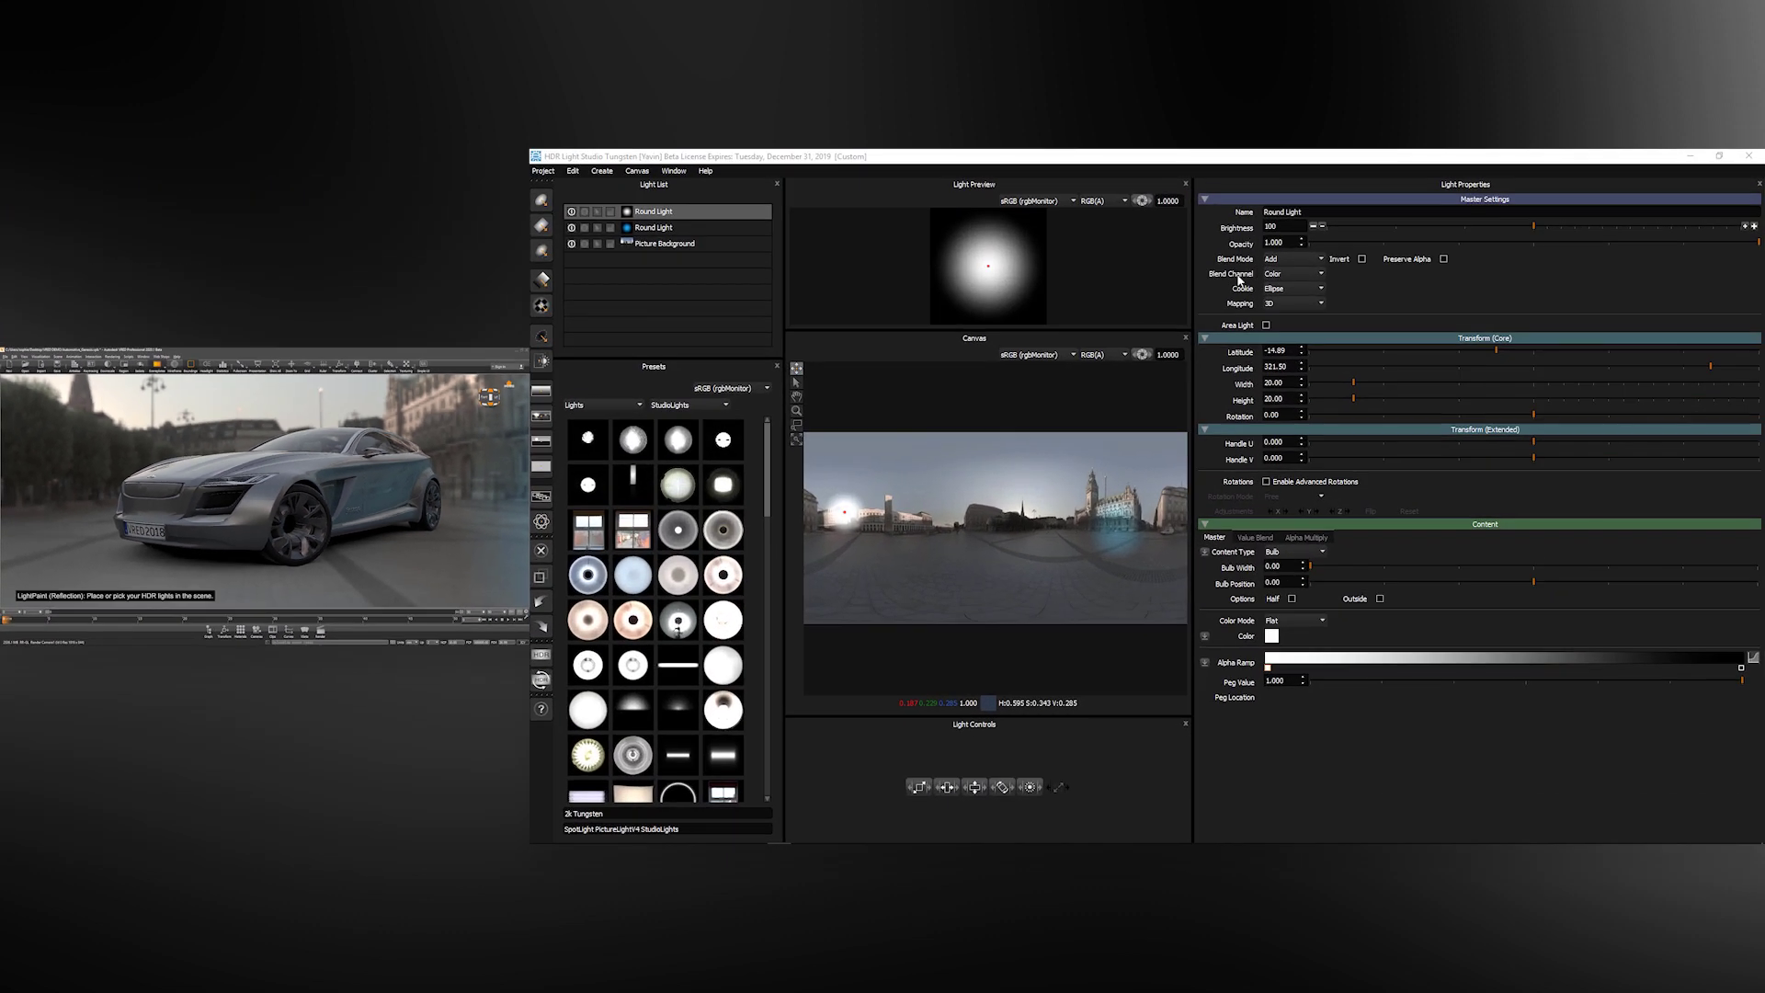
Step: Set the second Round Light's blend mode to Amplify and its brightness to 543
left_click(1288, 260)
left_click(1278, 330)
left_click(1567, 227)
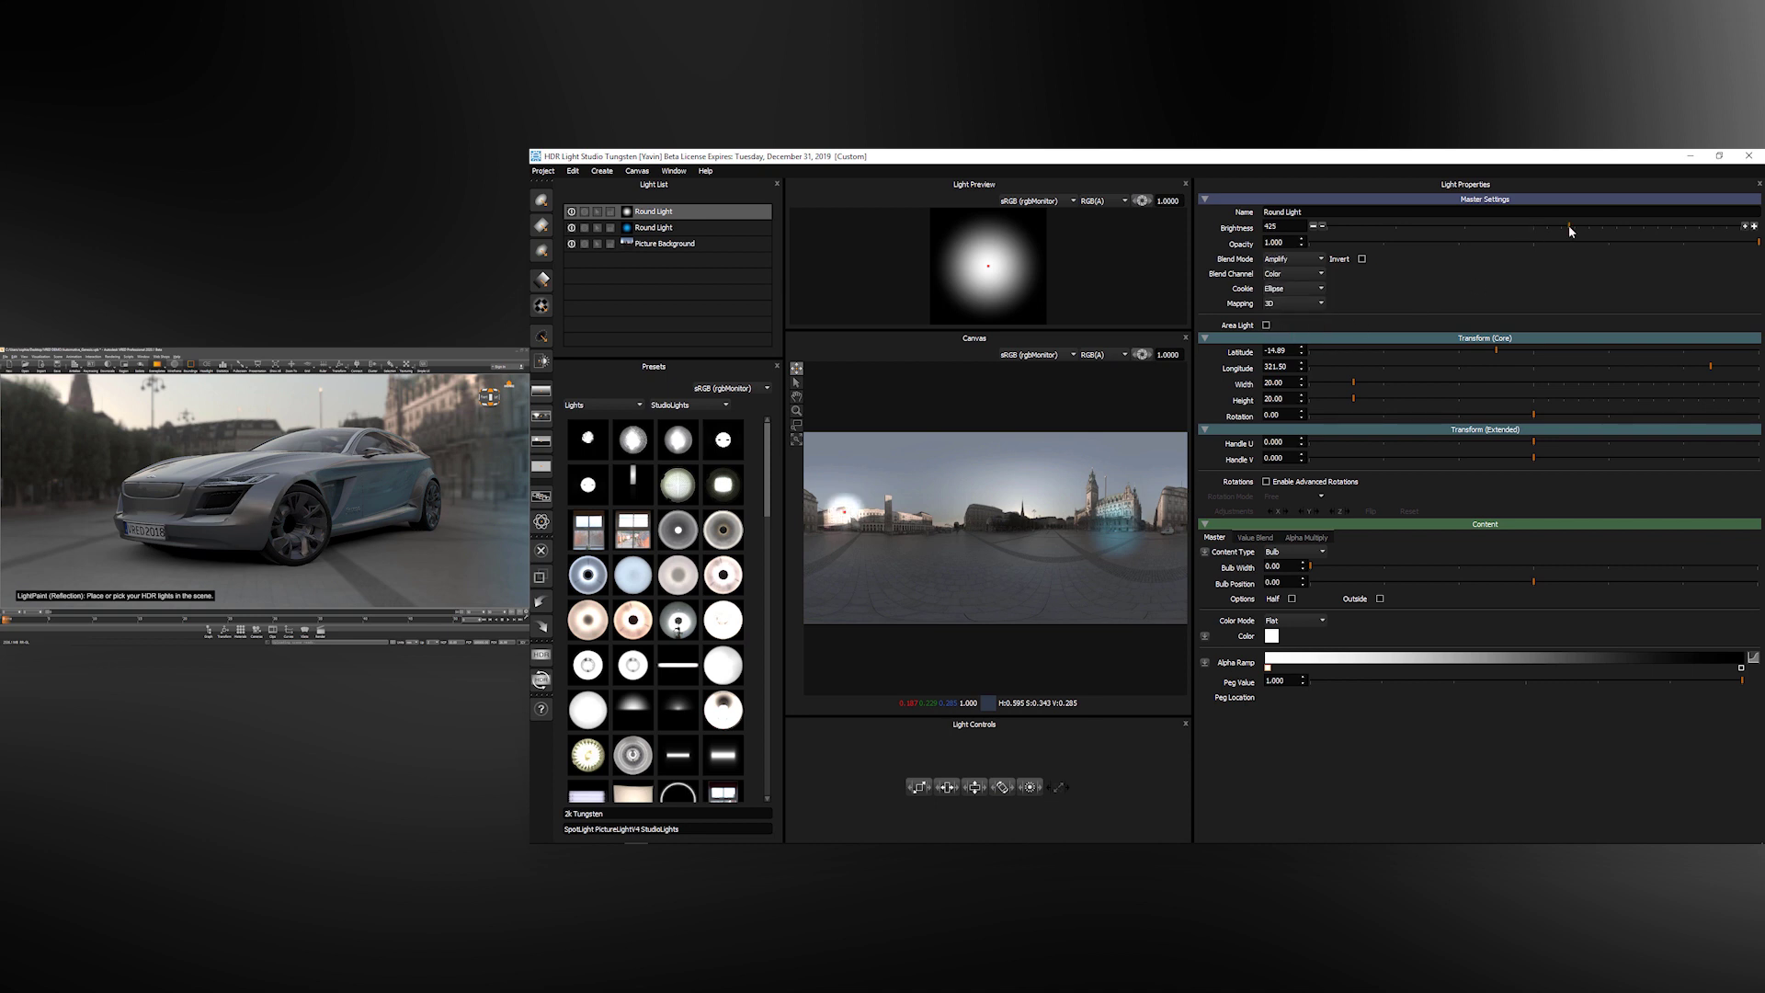
left_click(1581, 225)
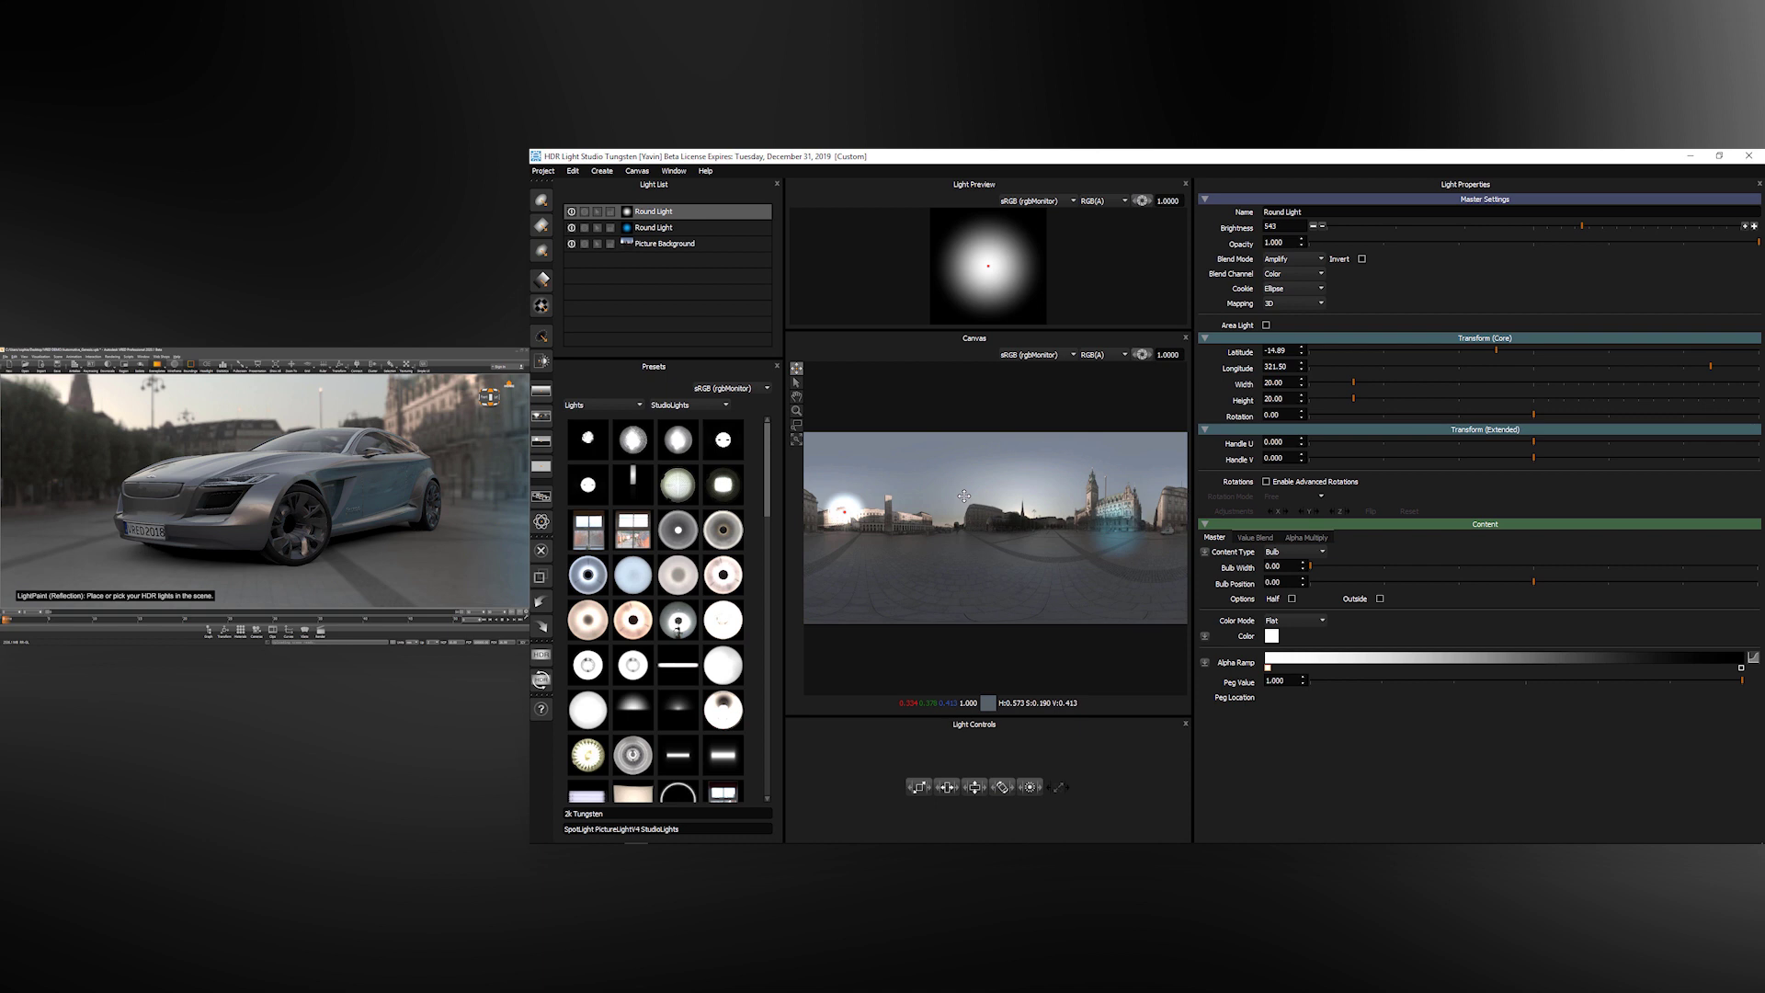
Step: Add a Large Rect Softbox and dim it to brightness 0 so it acts as a black light
left_click_drag(769, 502, 771, 568)
left_click_drag(632, 528, 951, 540)
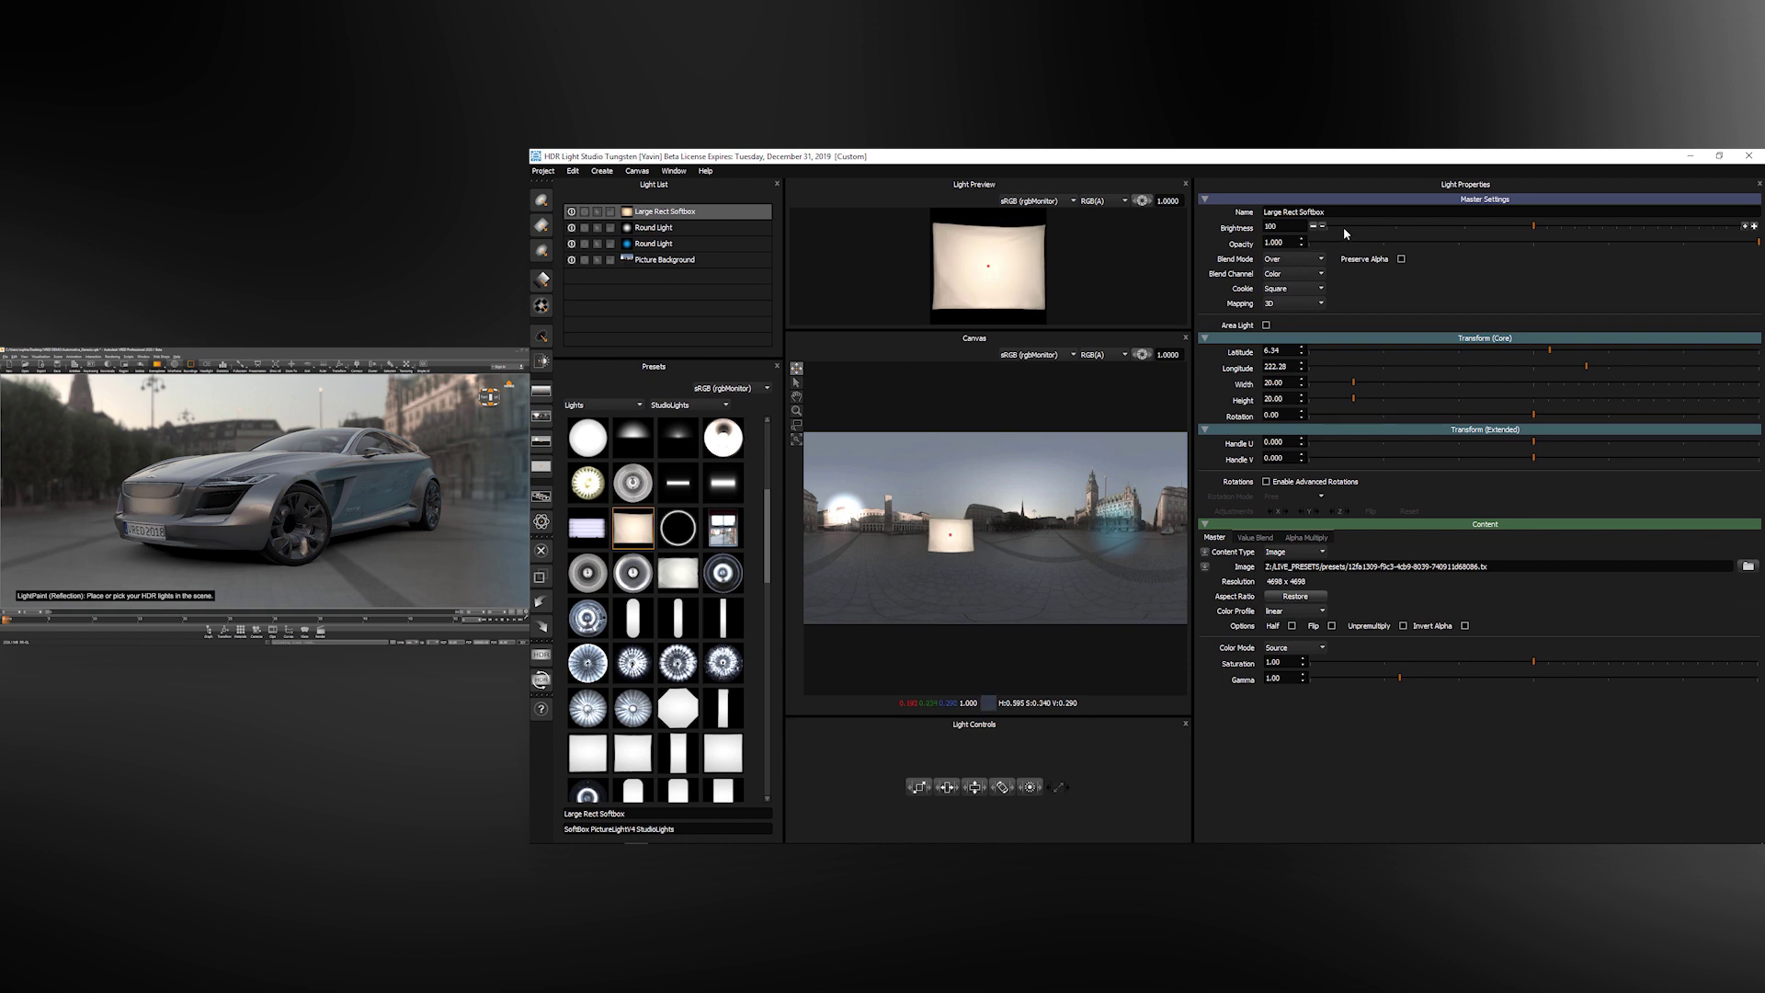
left_click_drag(1342, 227, 1326, 228)
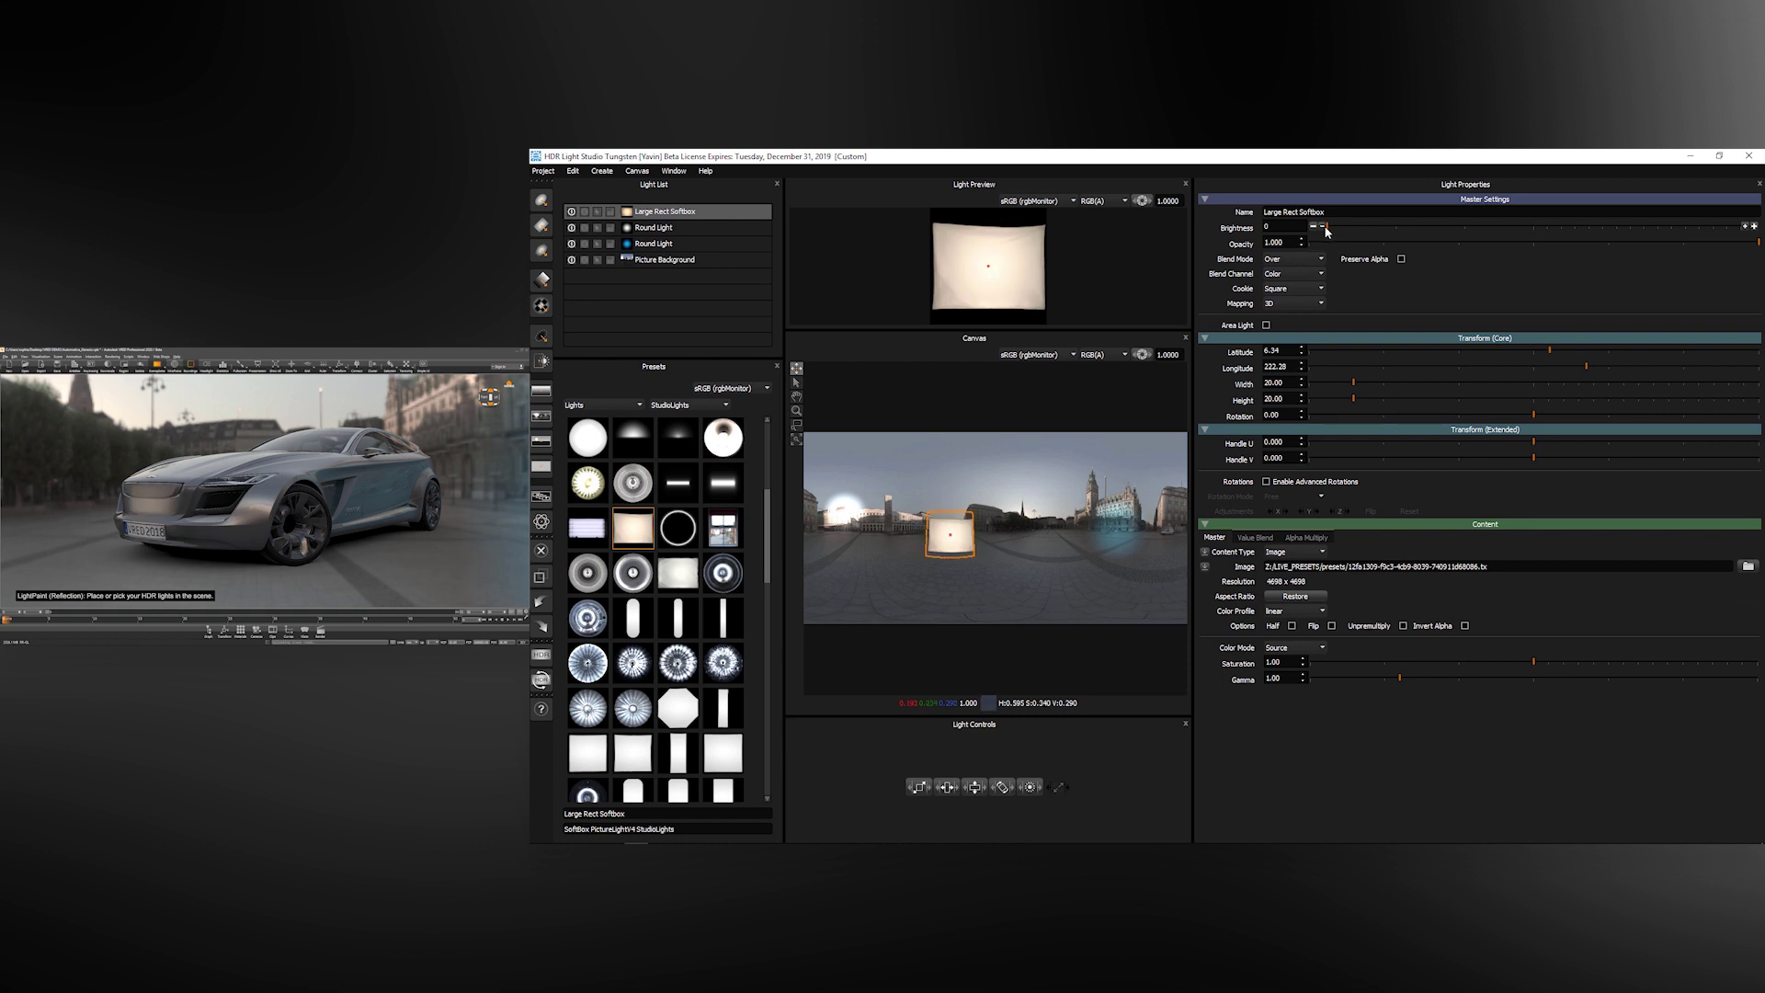
left_click(1321, 275)
left_click(1321, 285)
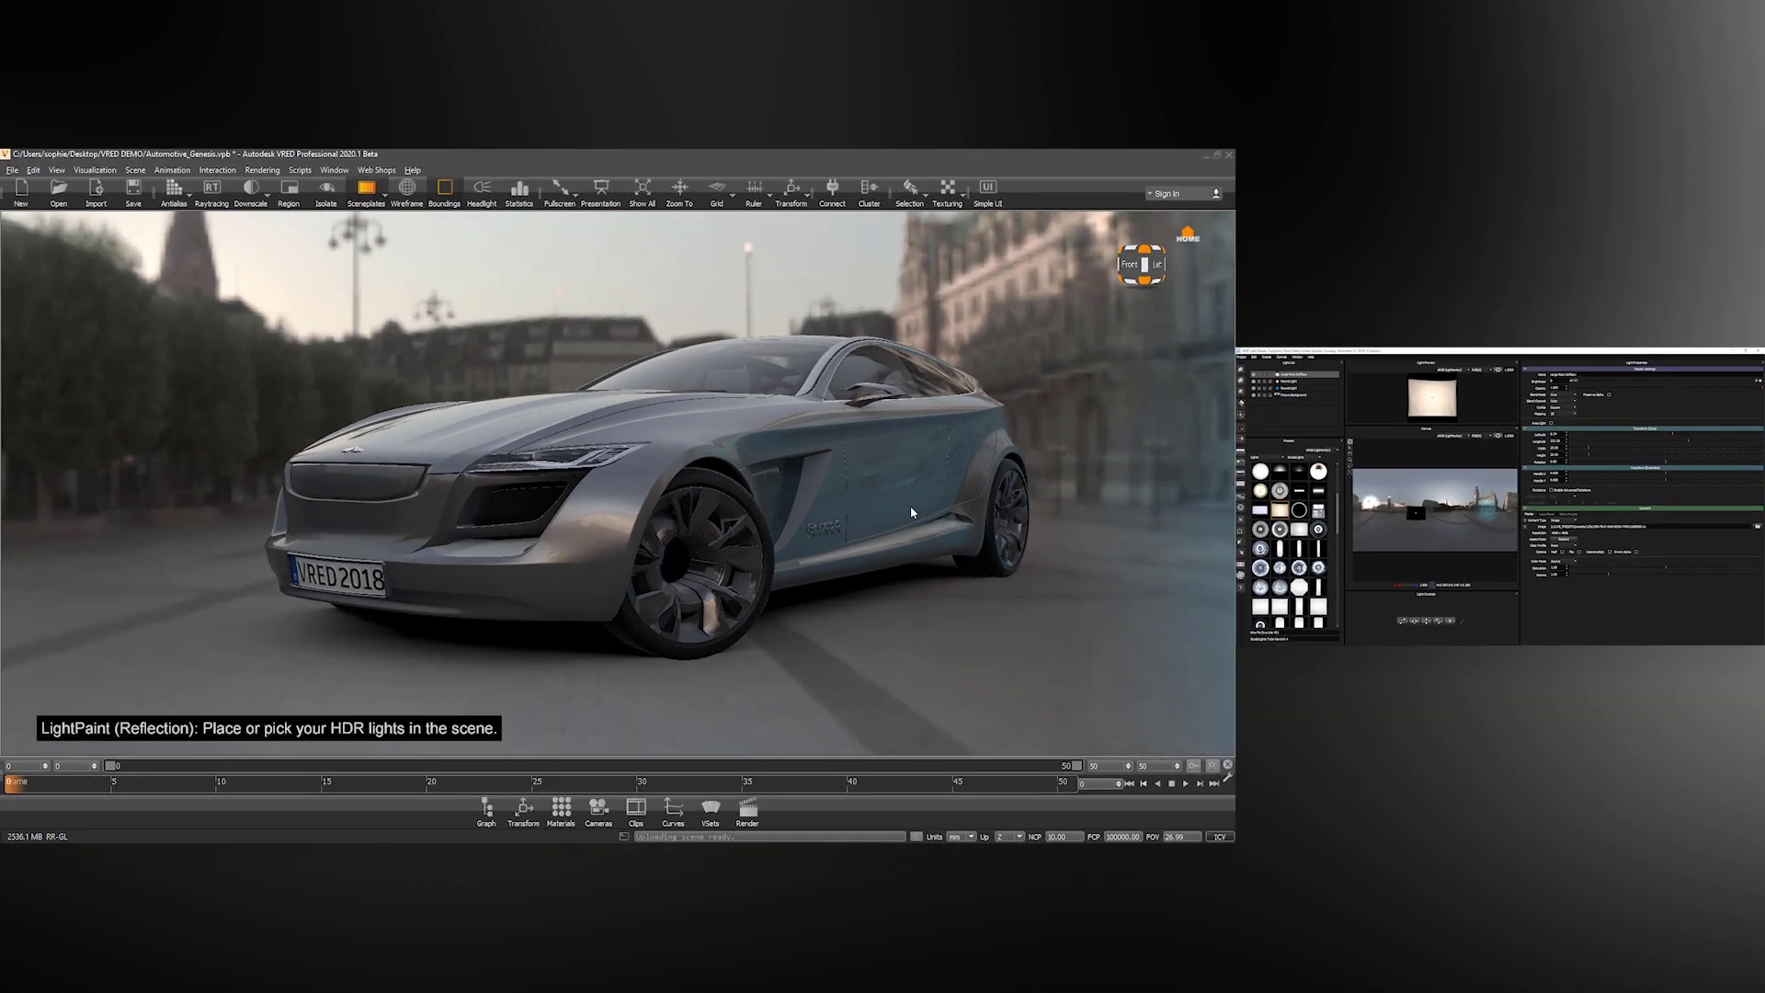
Step: Light-paint the black softbox on the car's side, roof and front to darken reflections
left_click(898, 499)
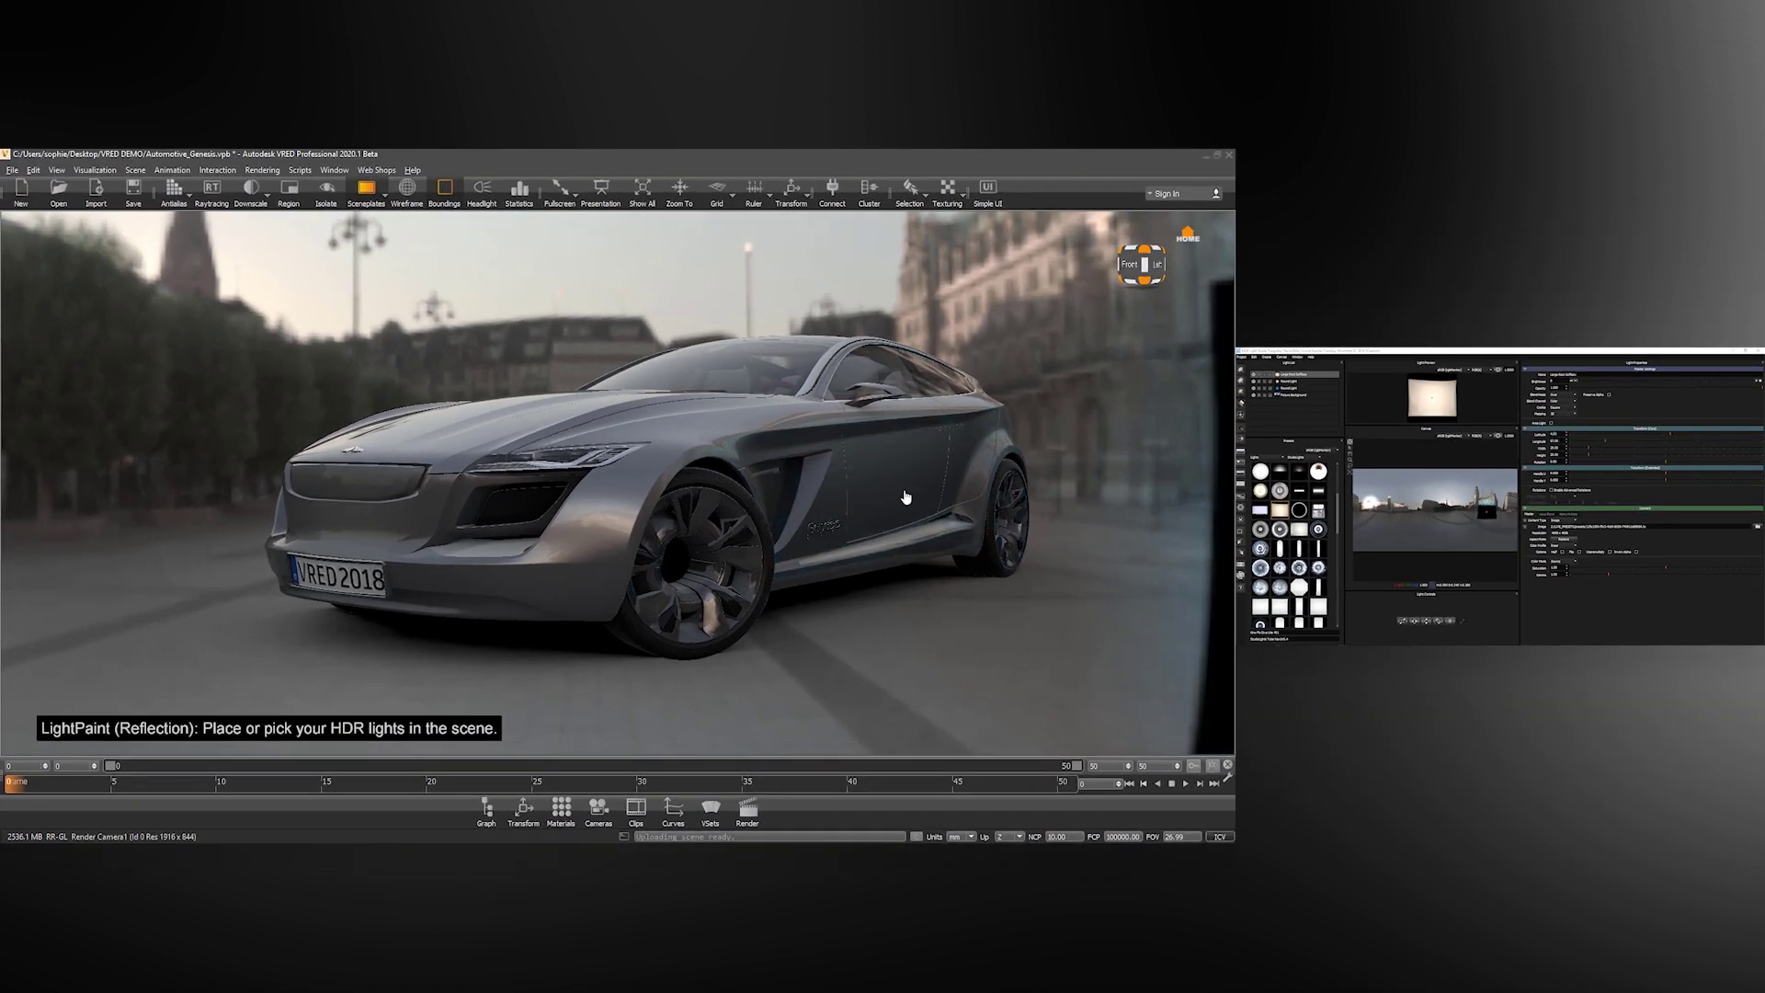
left_click(687, 355)
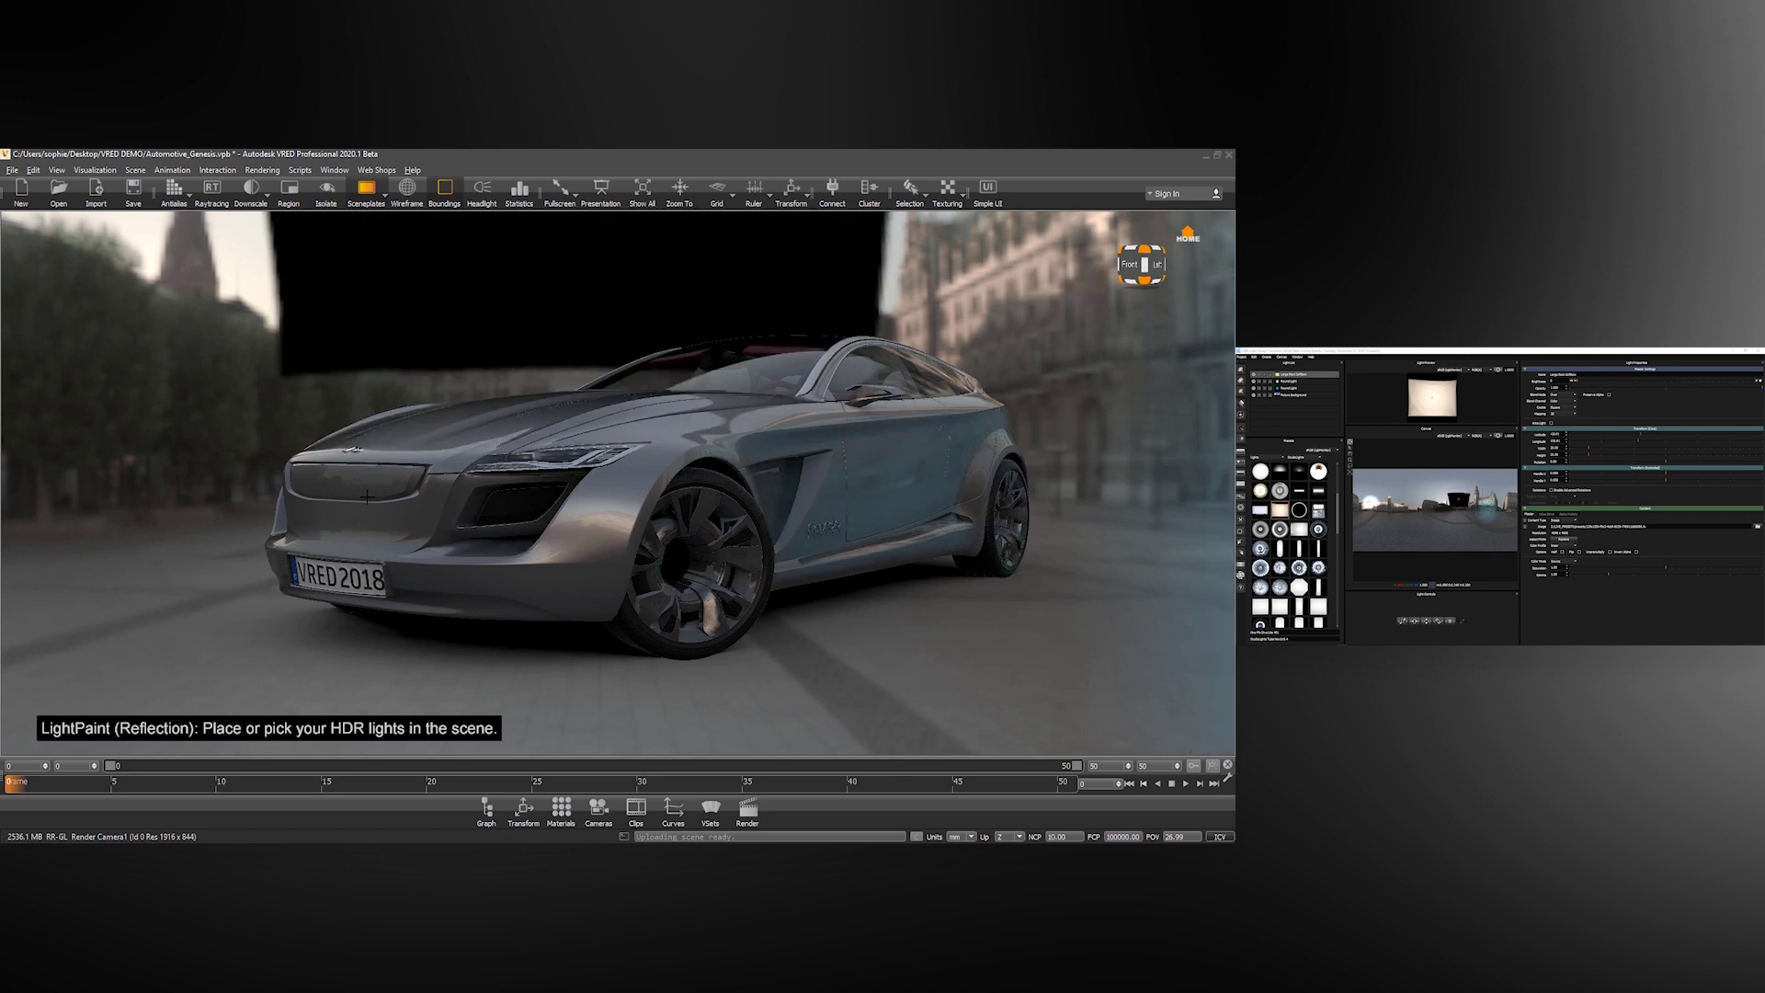
left_click(342, 517)
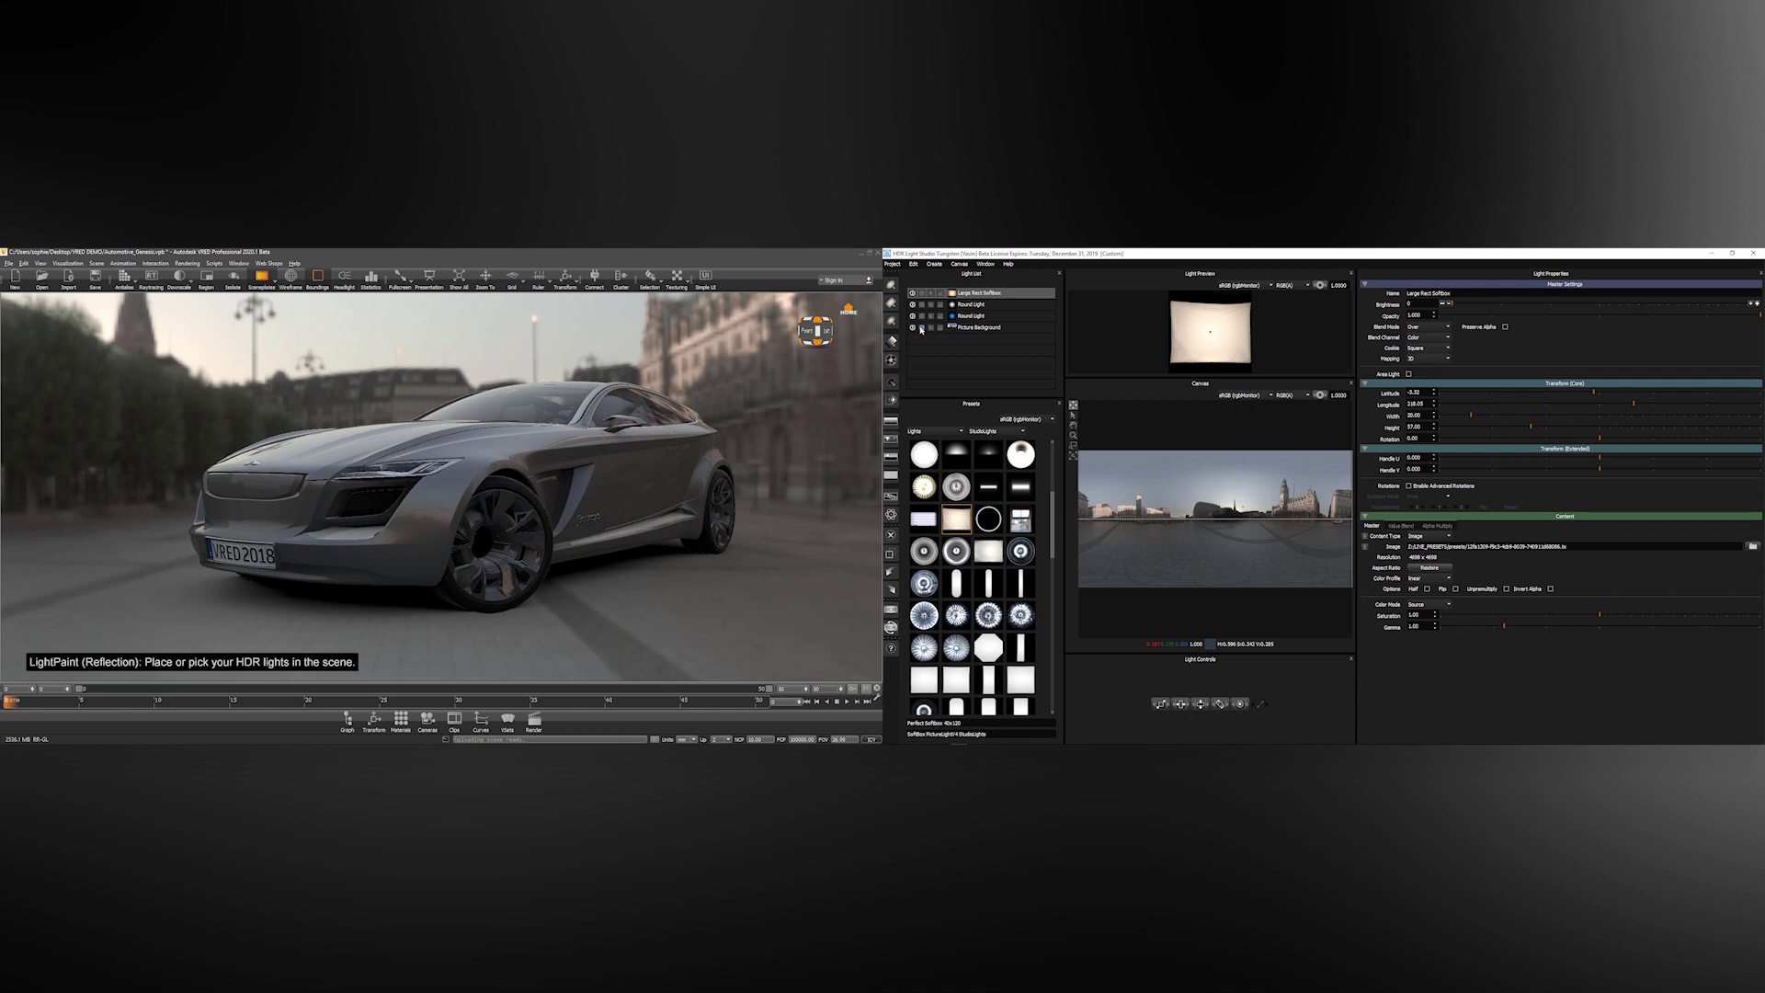
Step: Show the lights again, add a Medium Softbox Diffused, and light-paint its reflection above the car
left_click(921, 328)
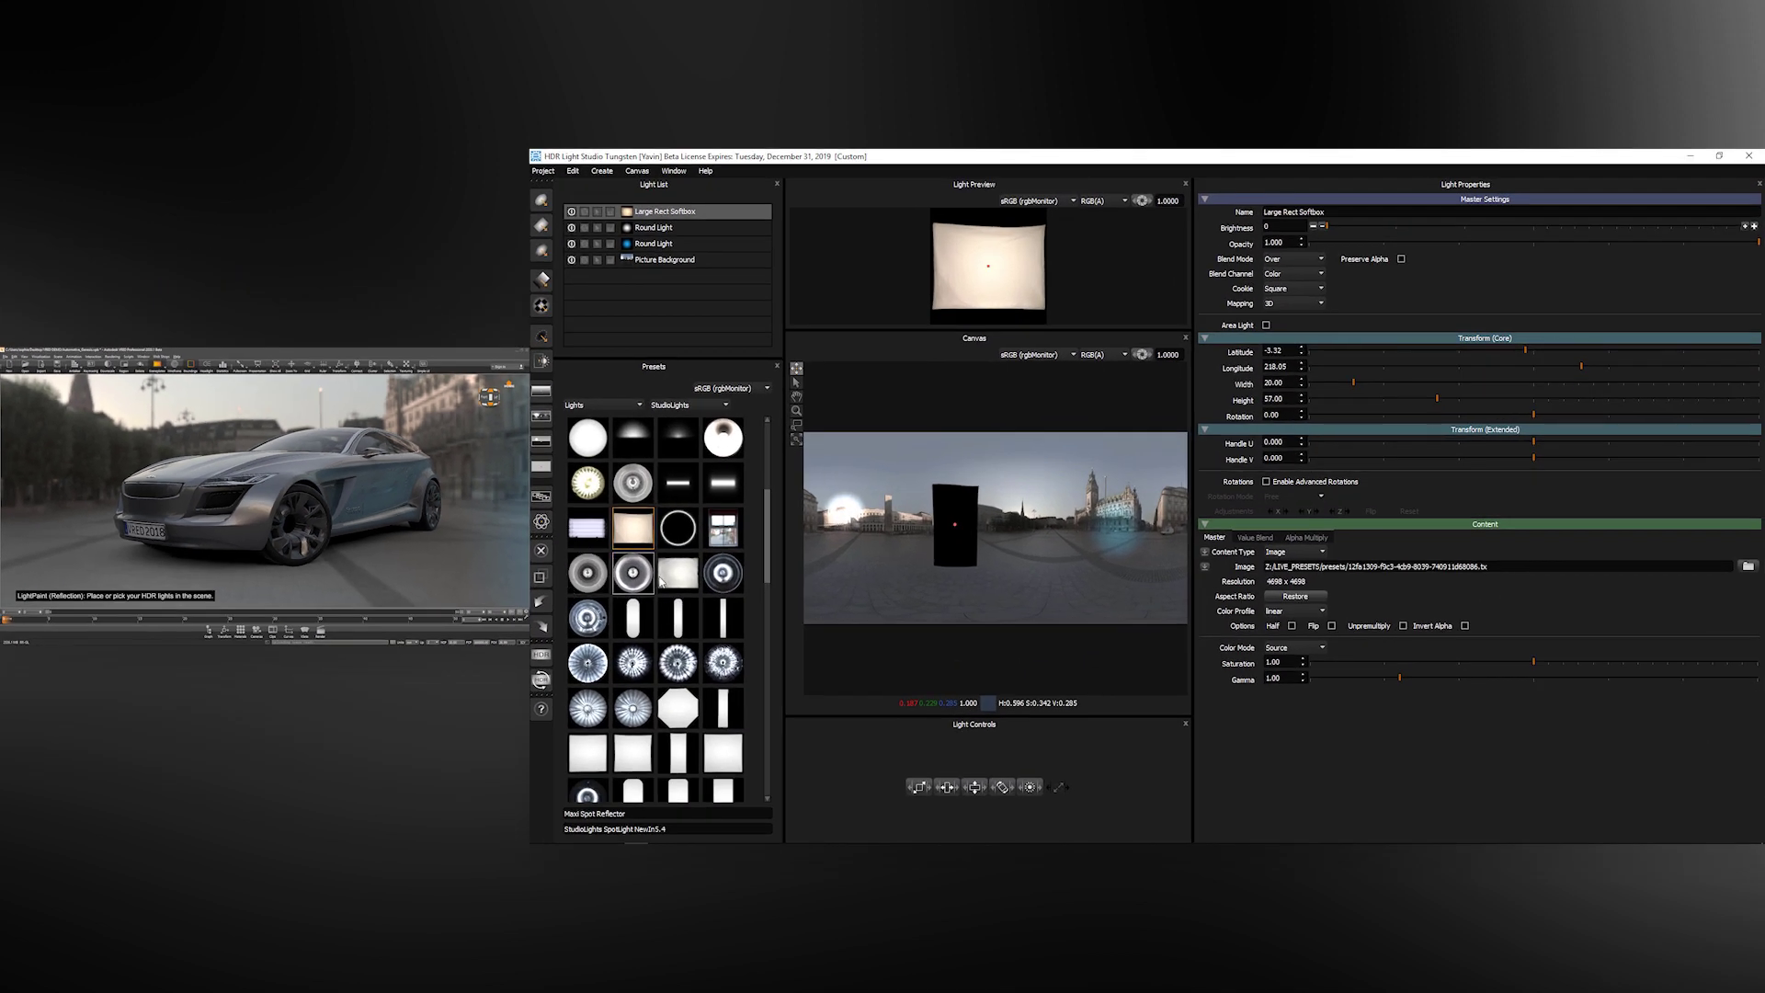
left_click_drag(677, 573, 894, 487)
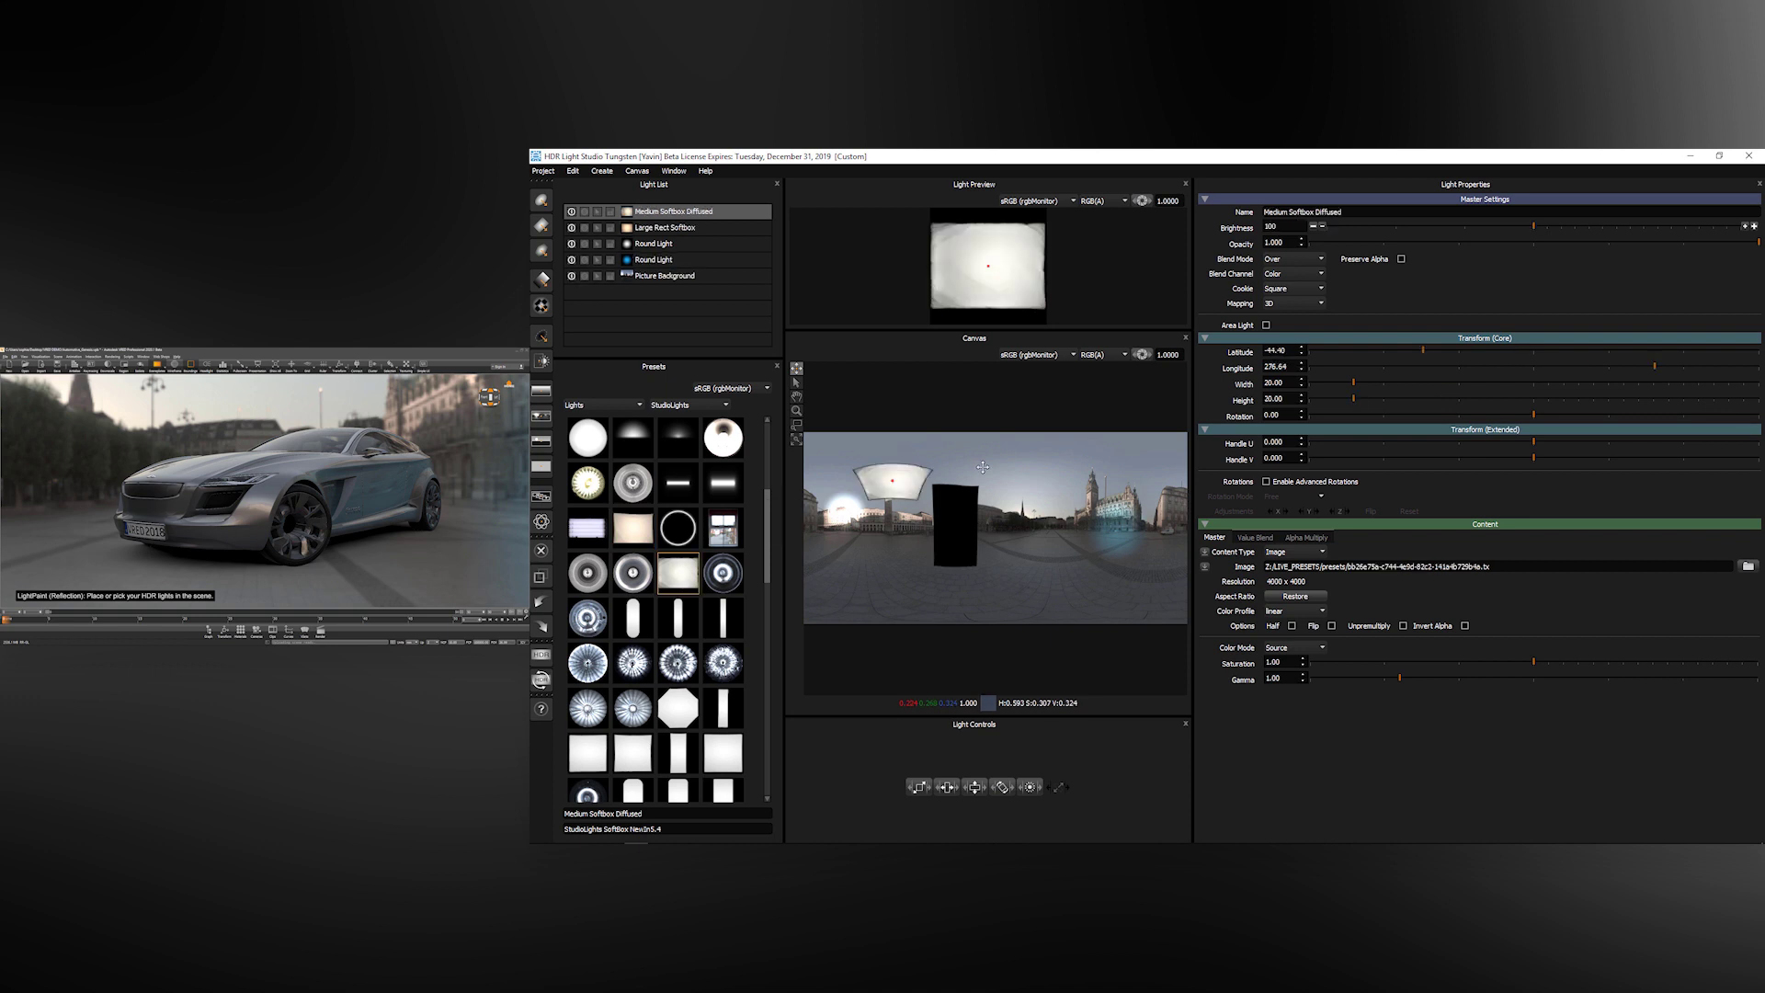
left_click(1049, 462)
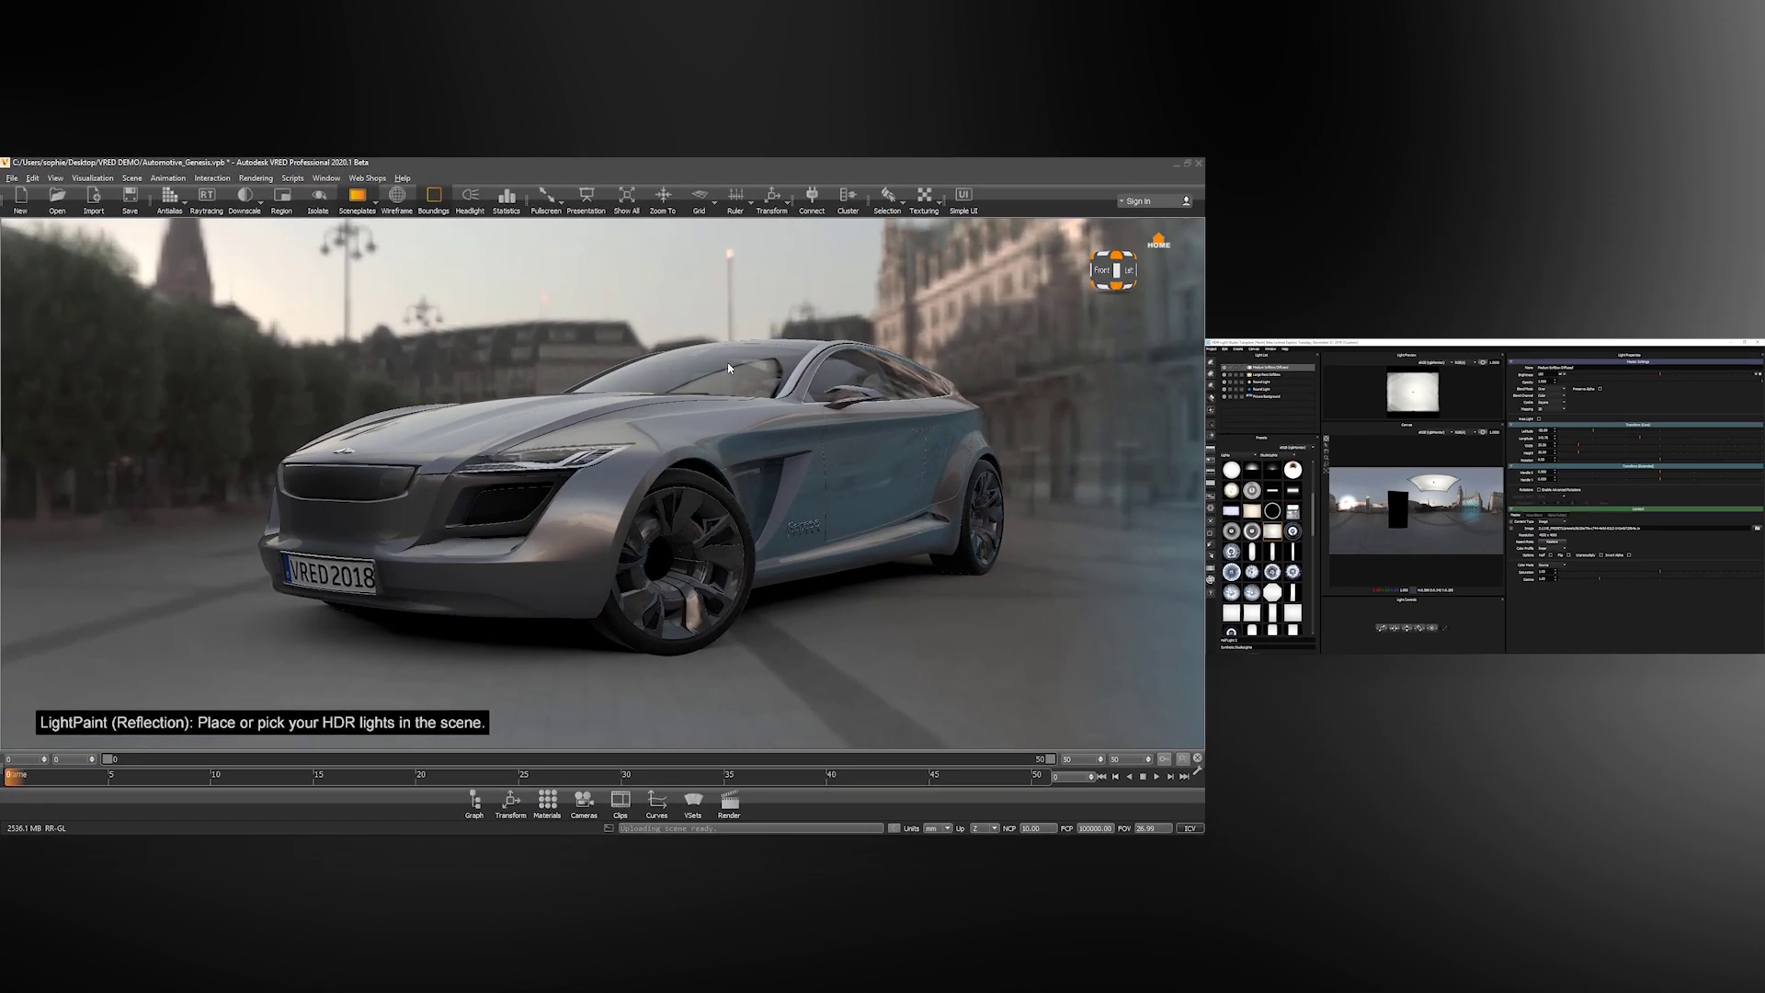
left_click(740, 358)
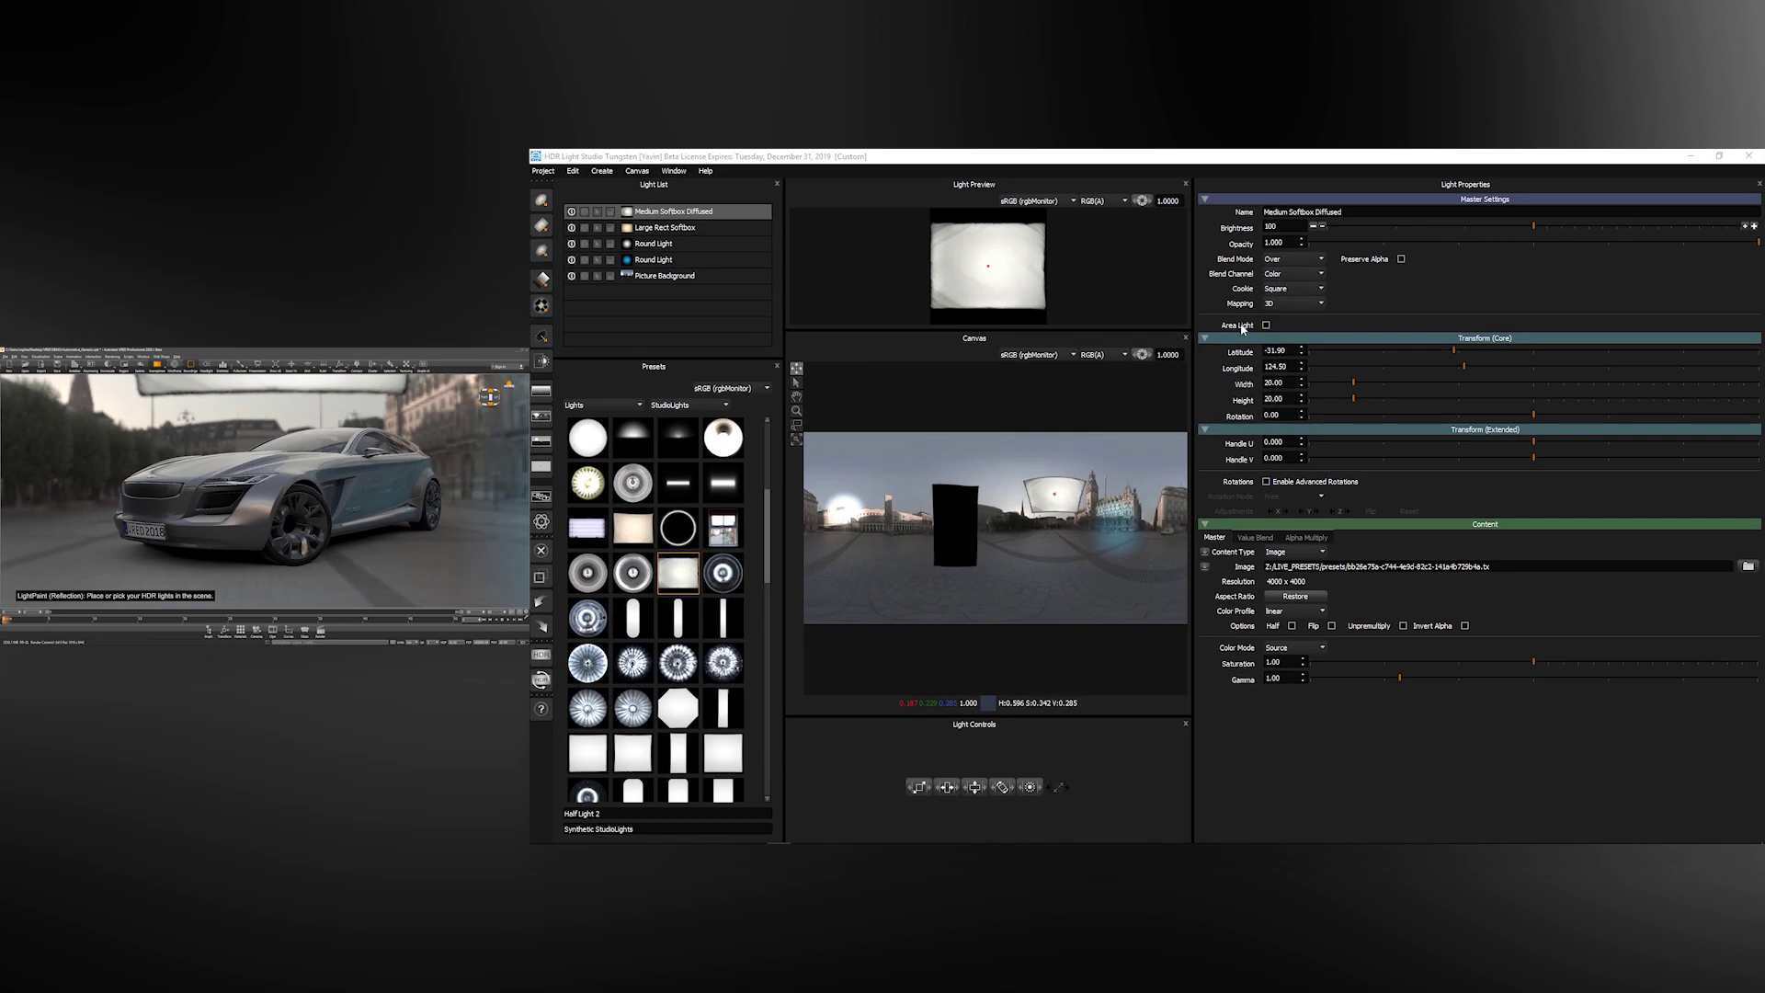
Step: Make the Medium Softbox Diffused an area light and light-paint its panel to the frame's left edge
left_click(1266, 325)
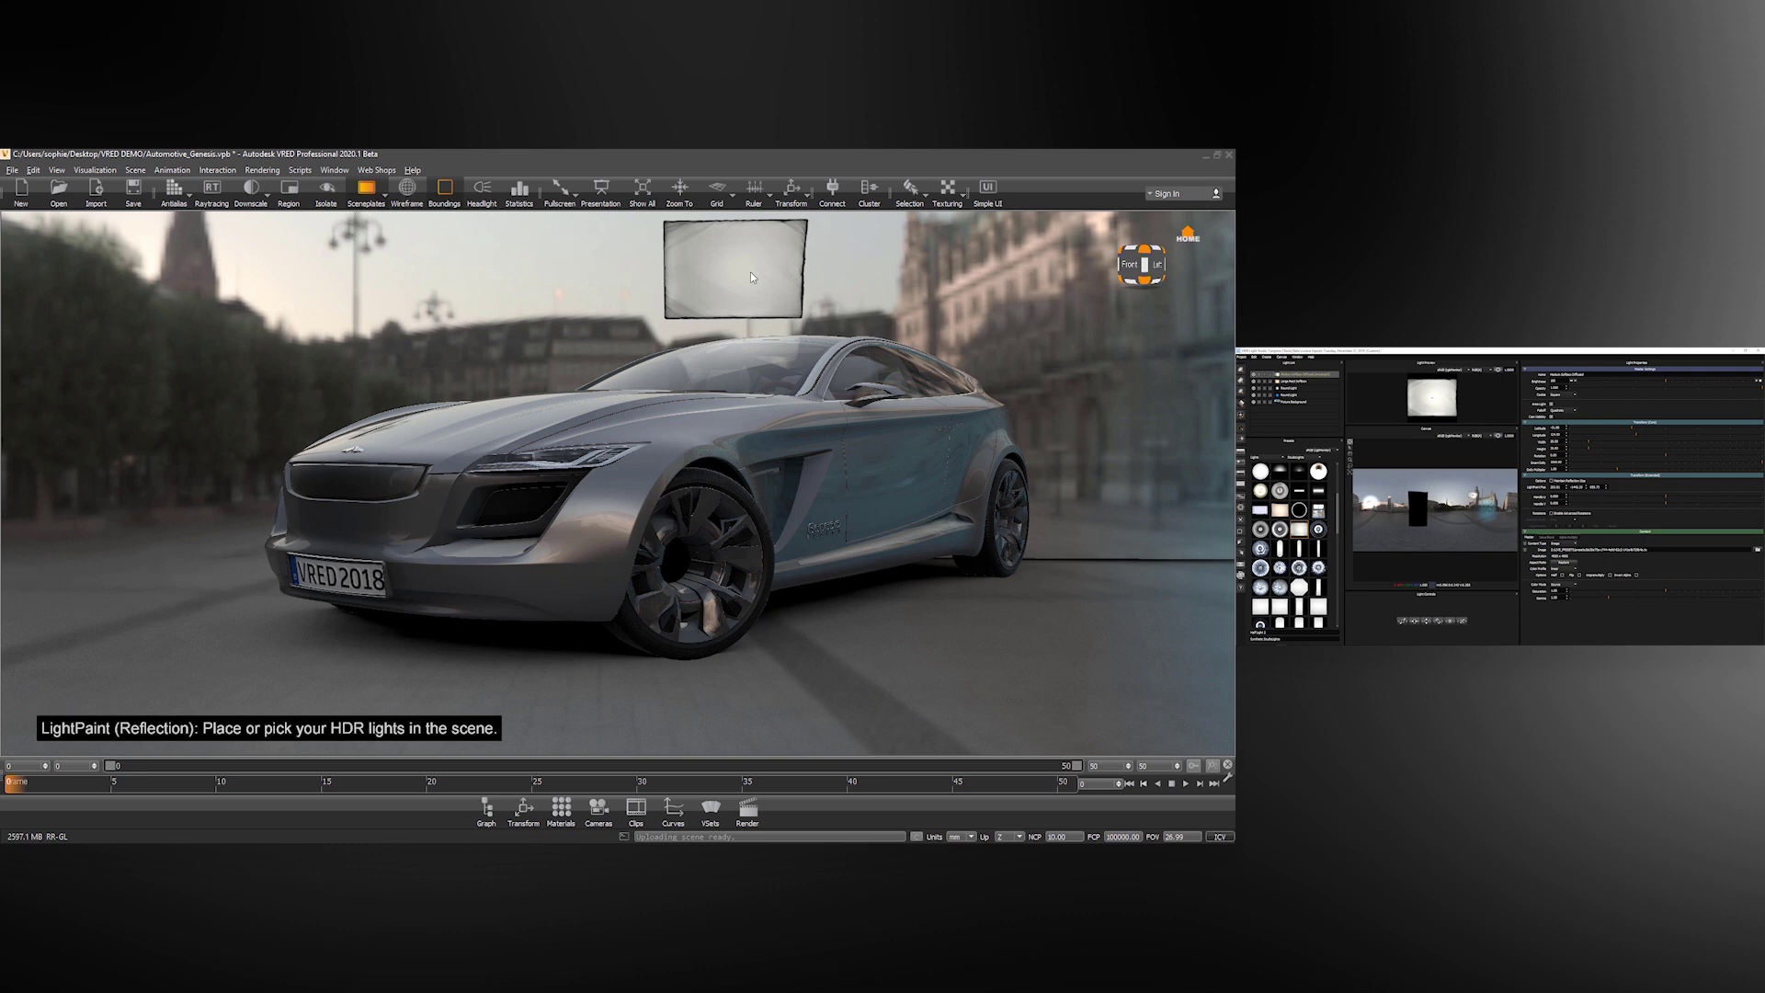
left_click(941, 367)
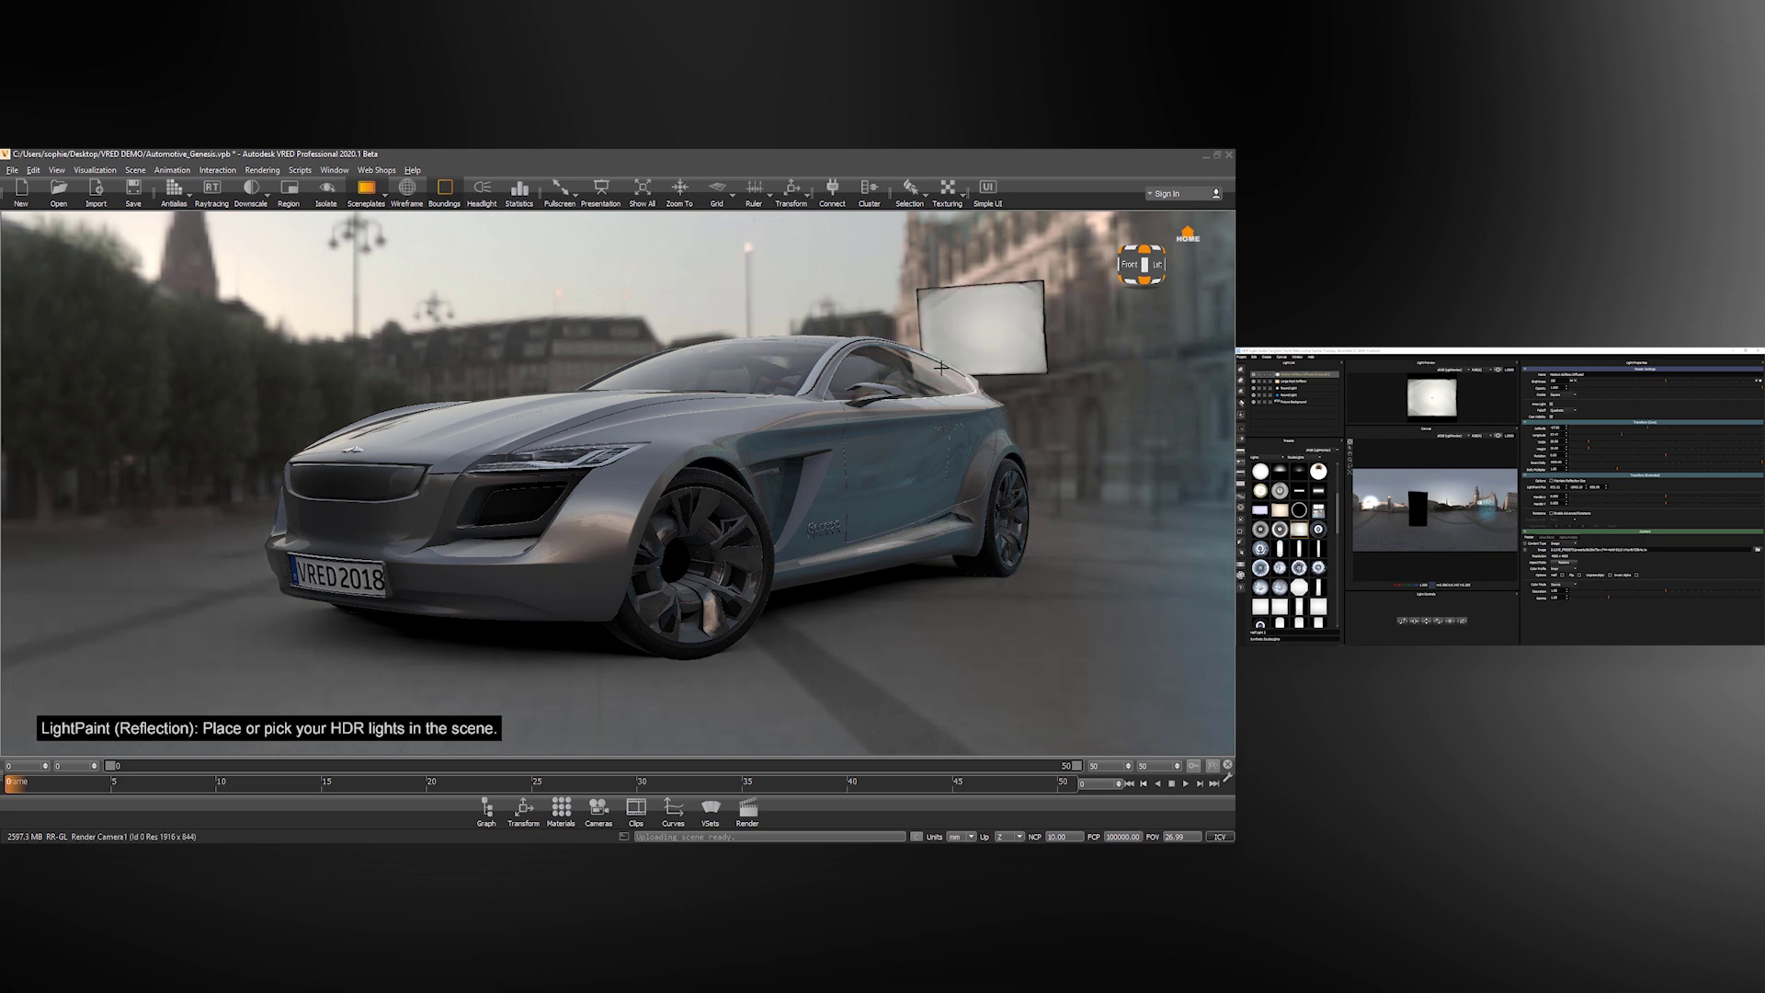
left_click(888, 481)
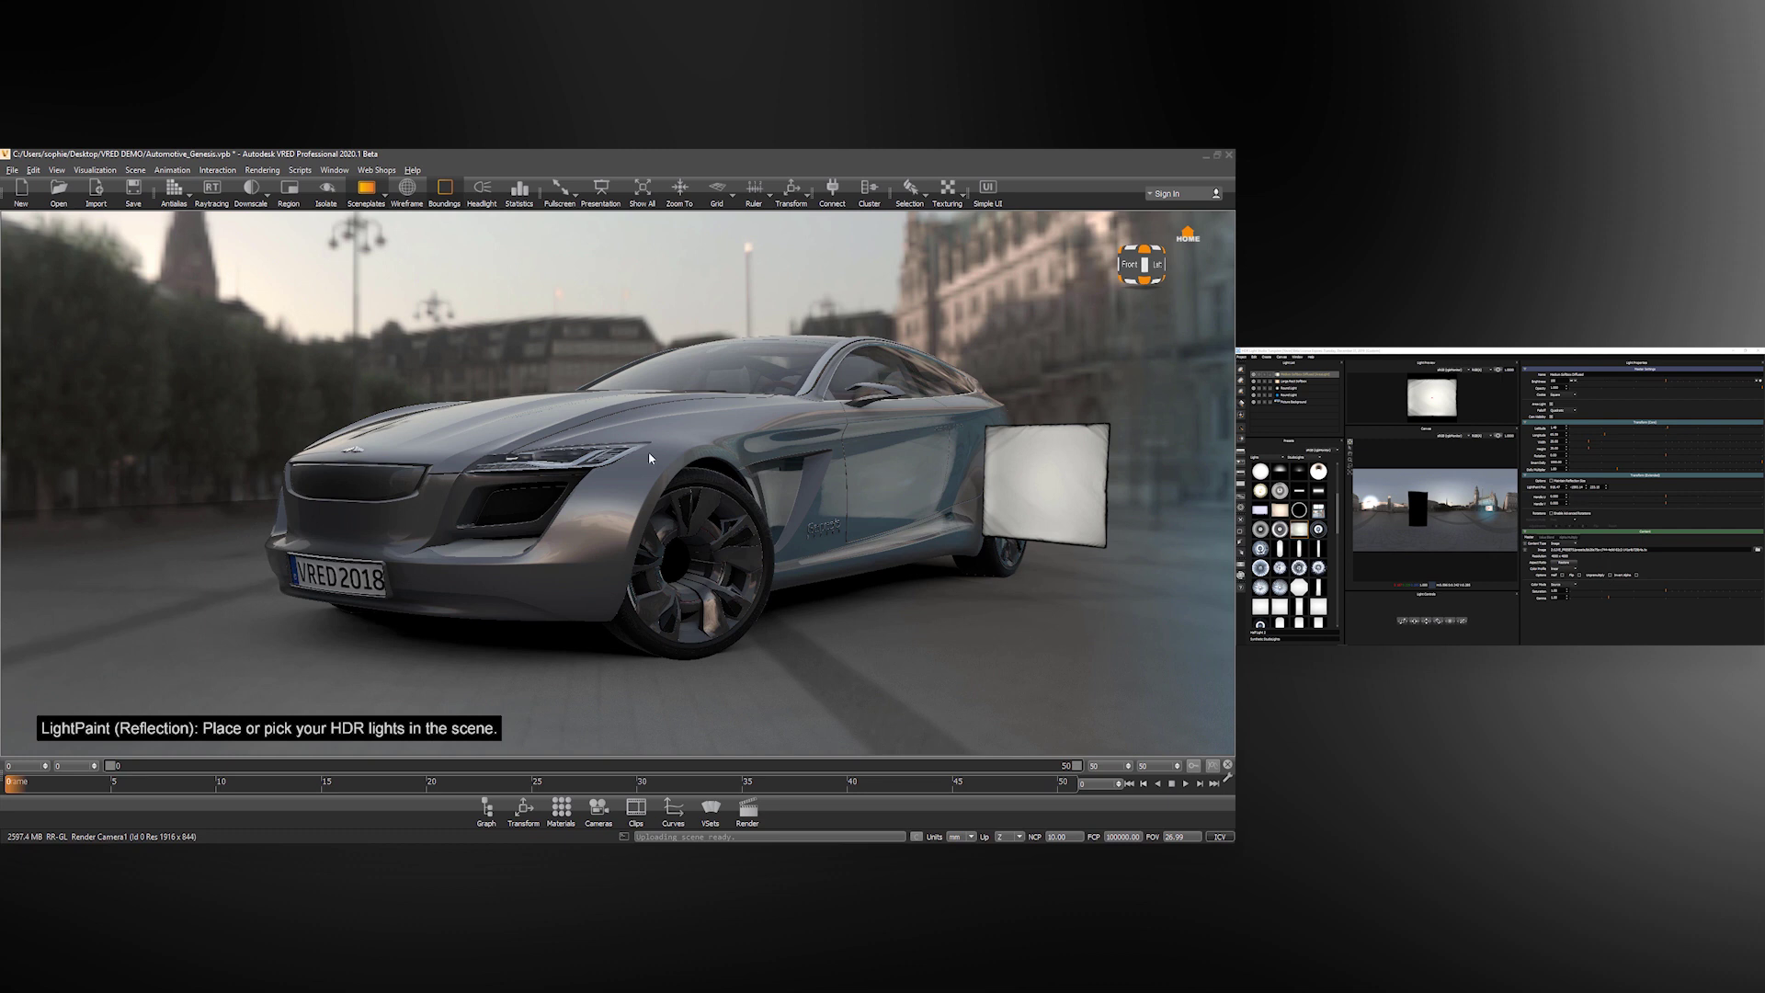
left_click(481, 407)
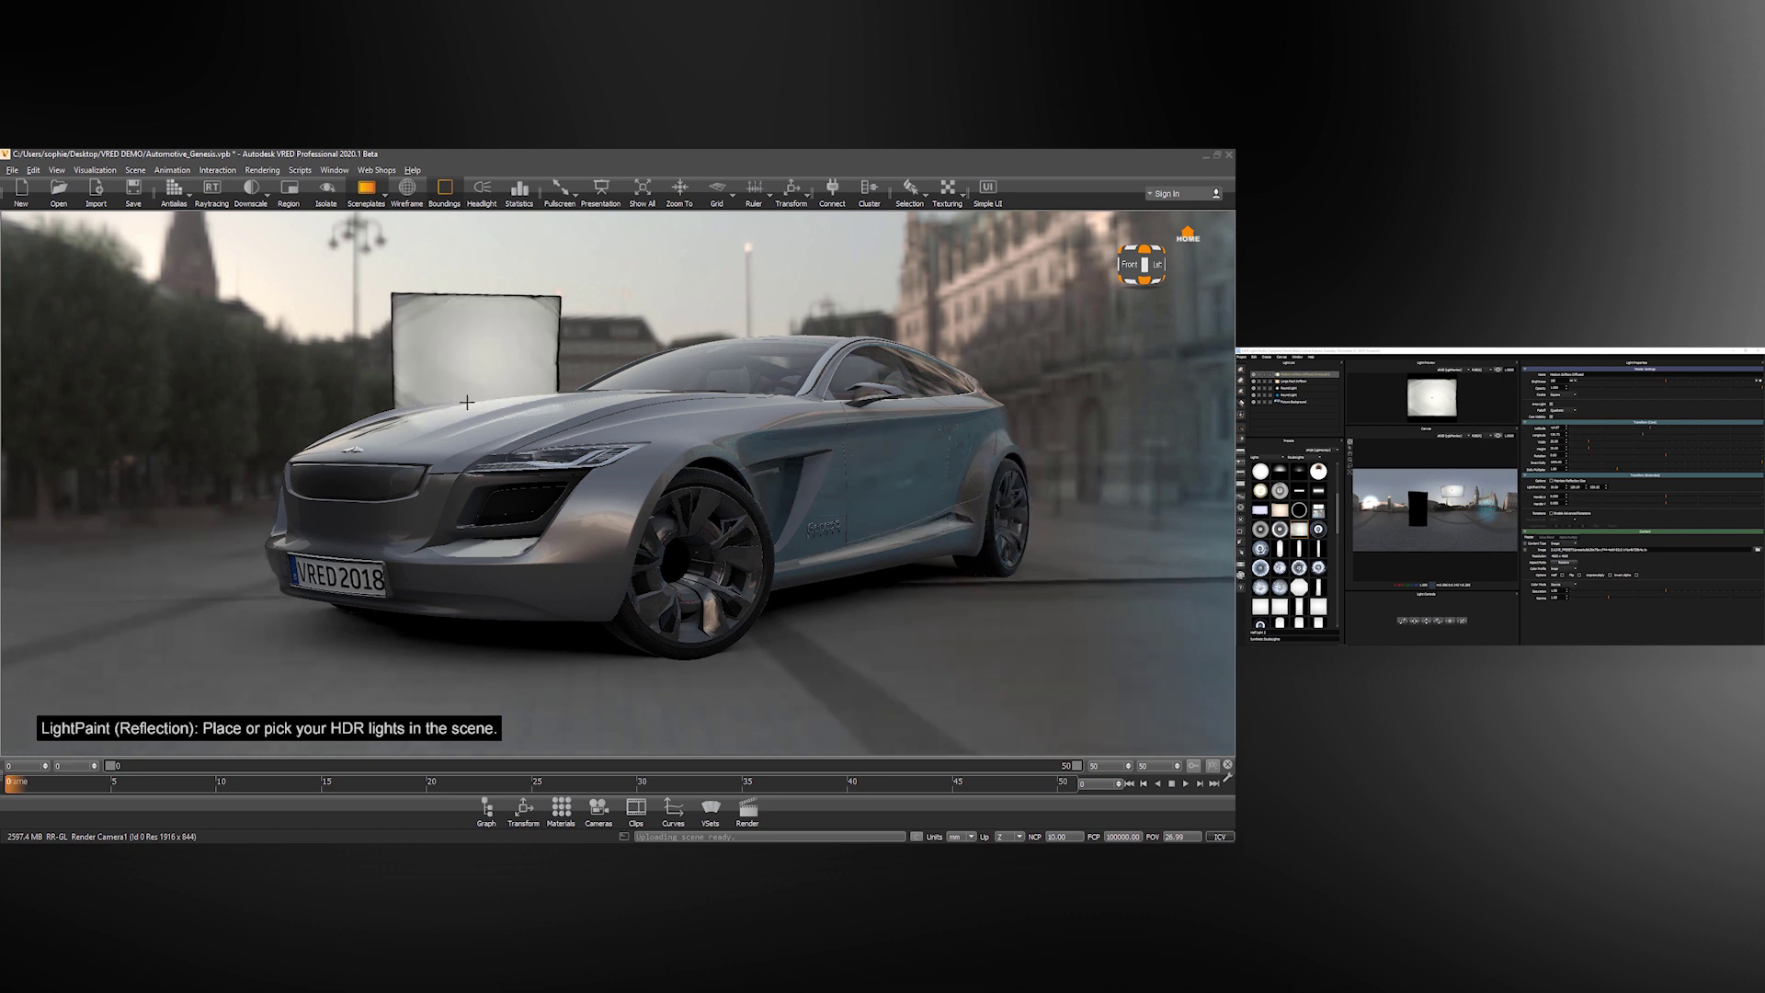
left_click(343, 439)
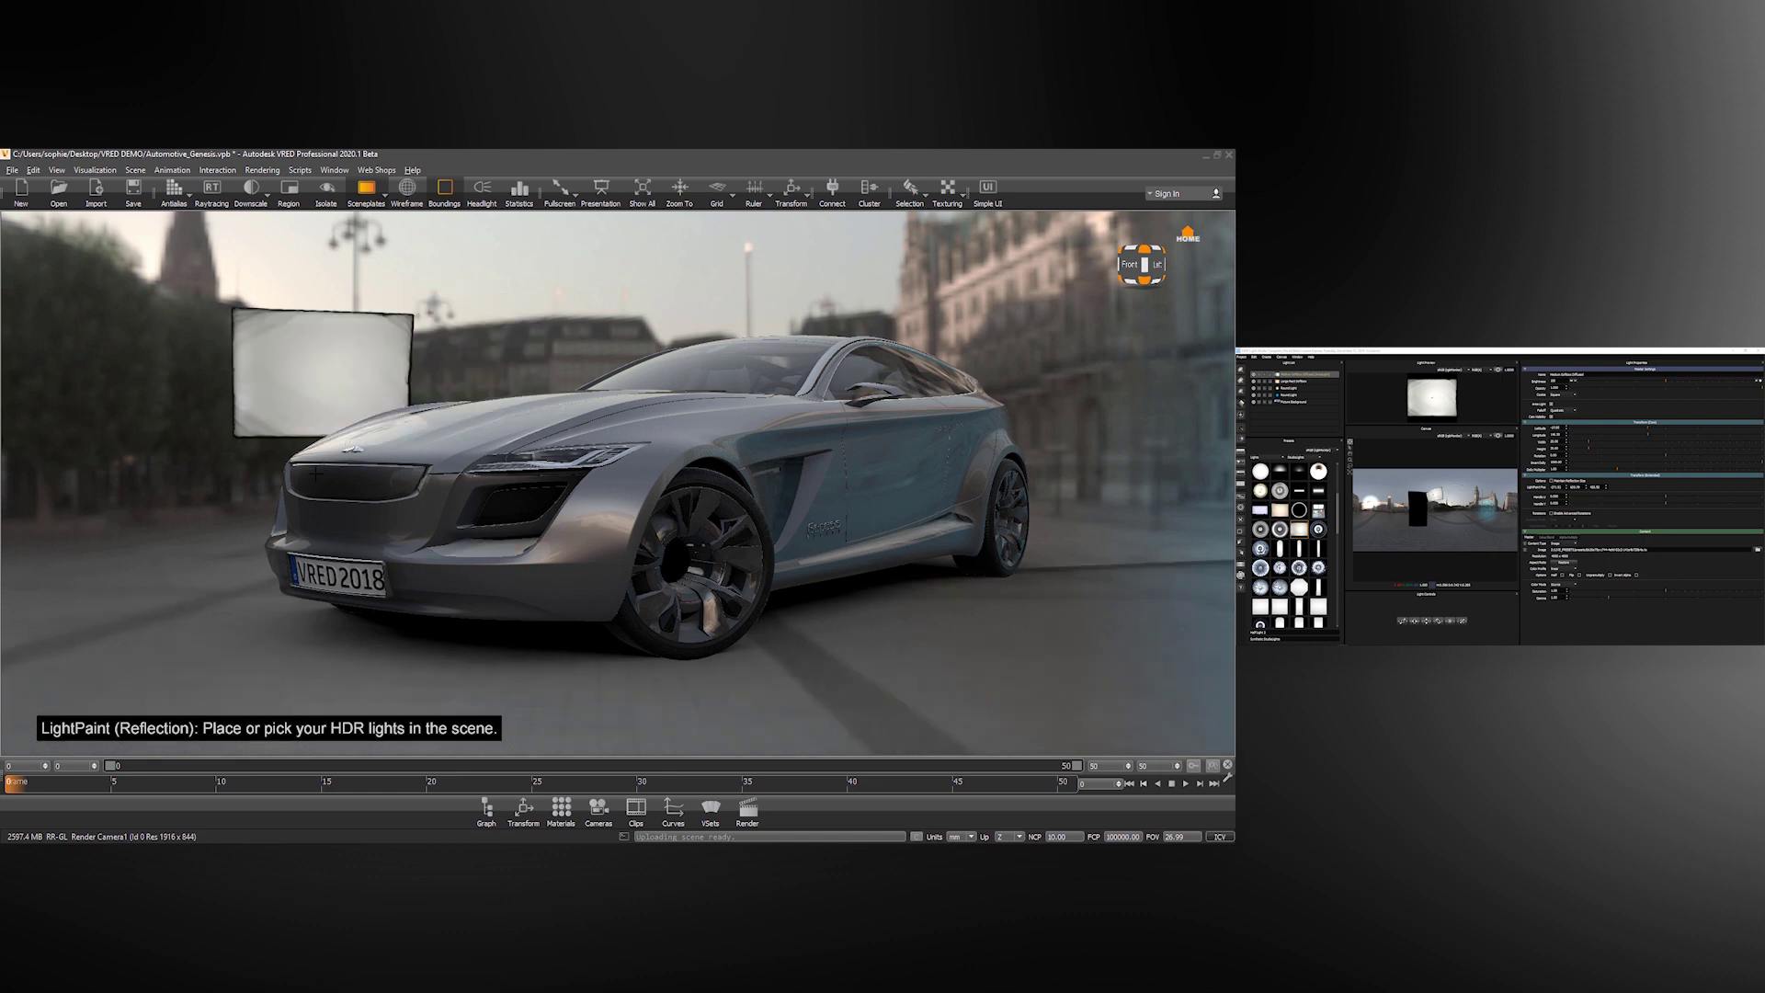
left_click(313, 475)
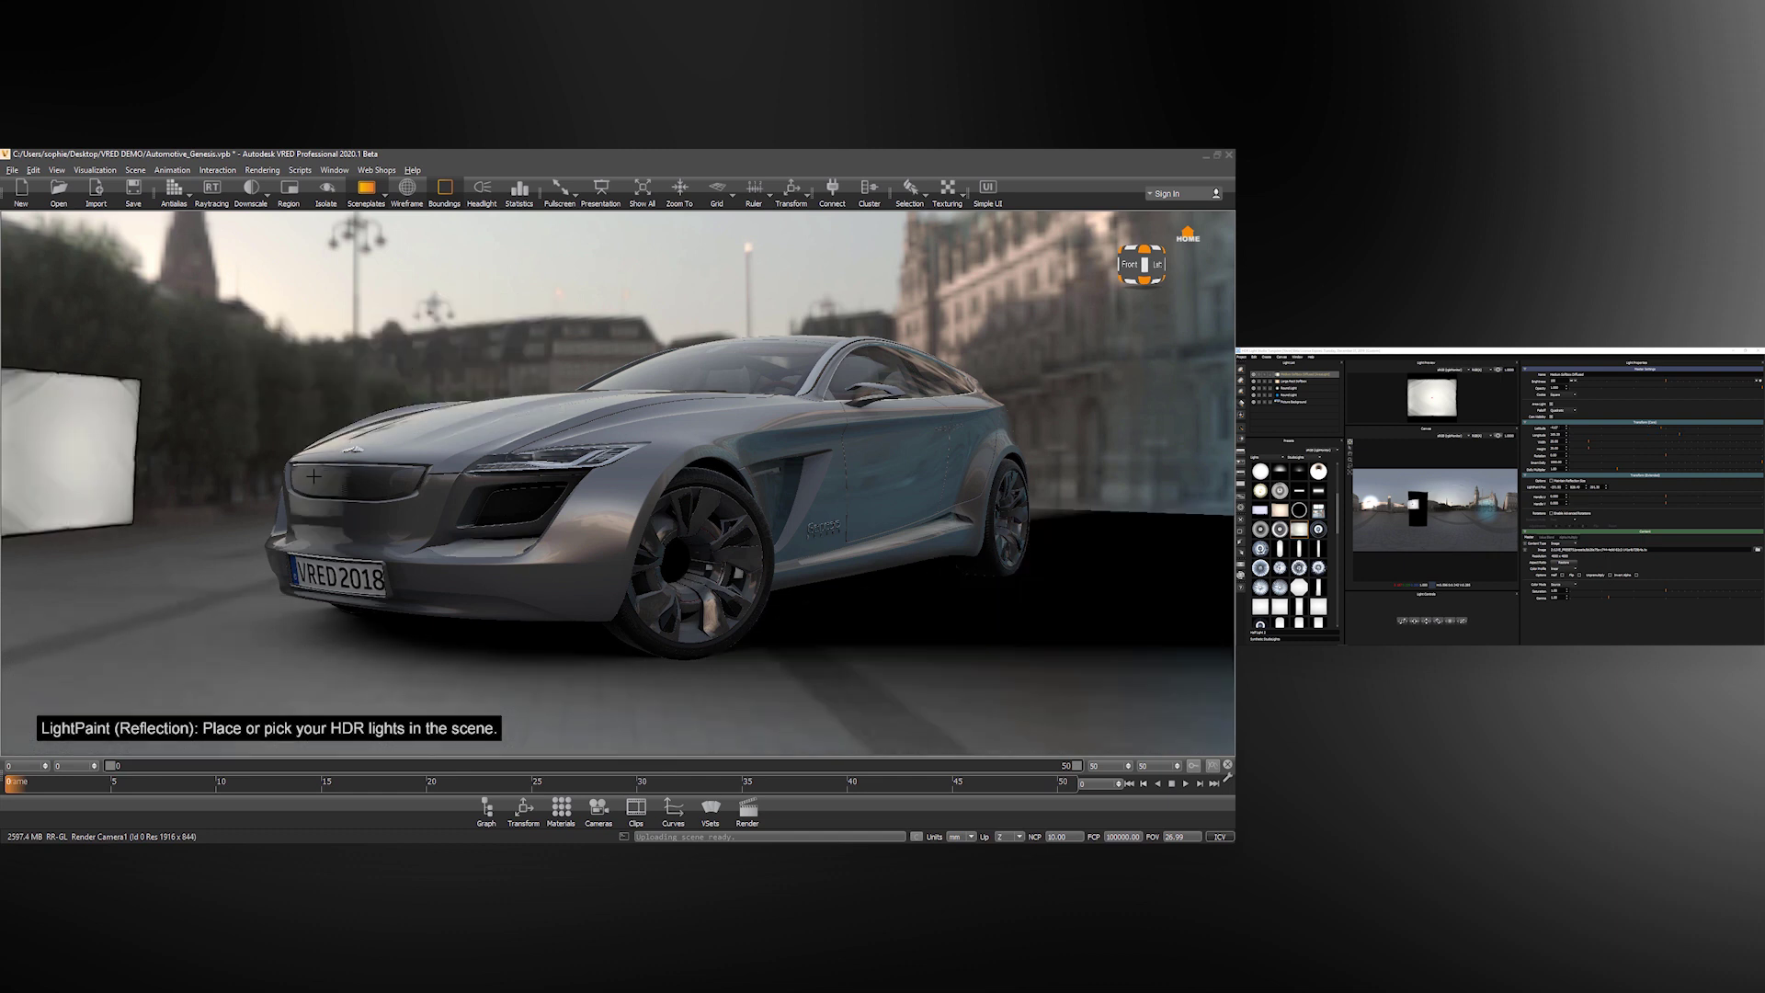
Step: Set LightPaint to Illumination Painting in the Material Editor's HDR Light Studio environment settings
left_click(561, 809)
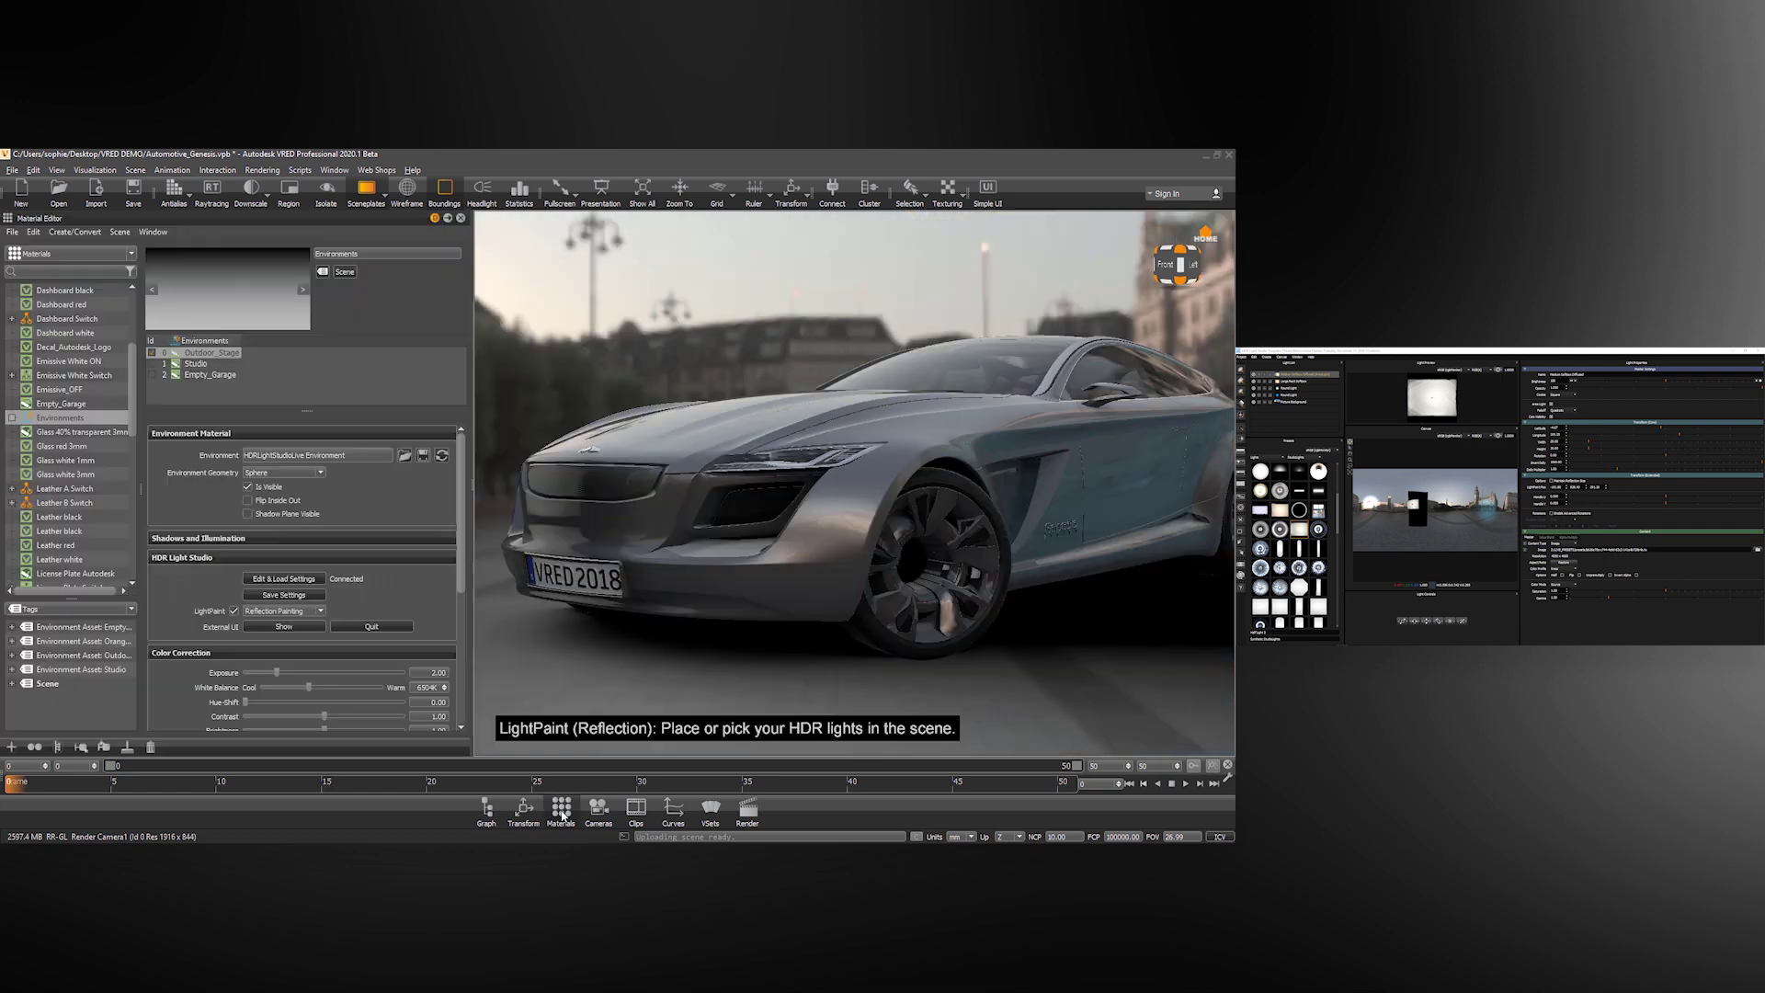
scroll(460, 514, "down", 2)
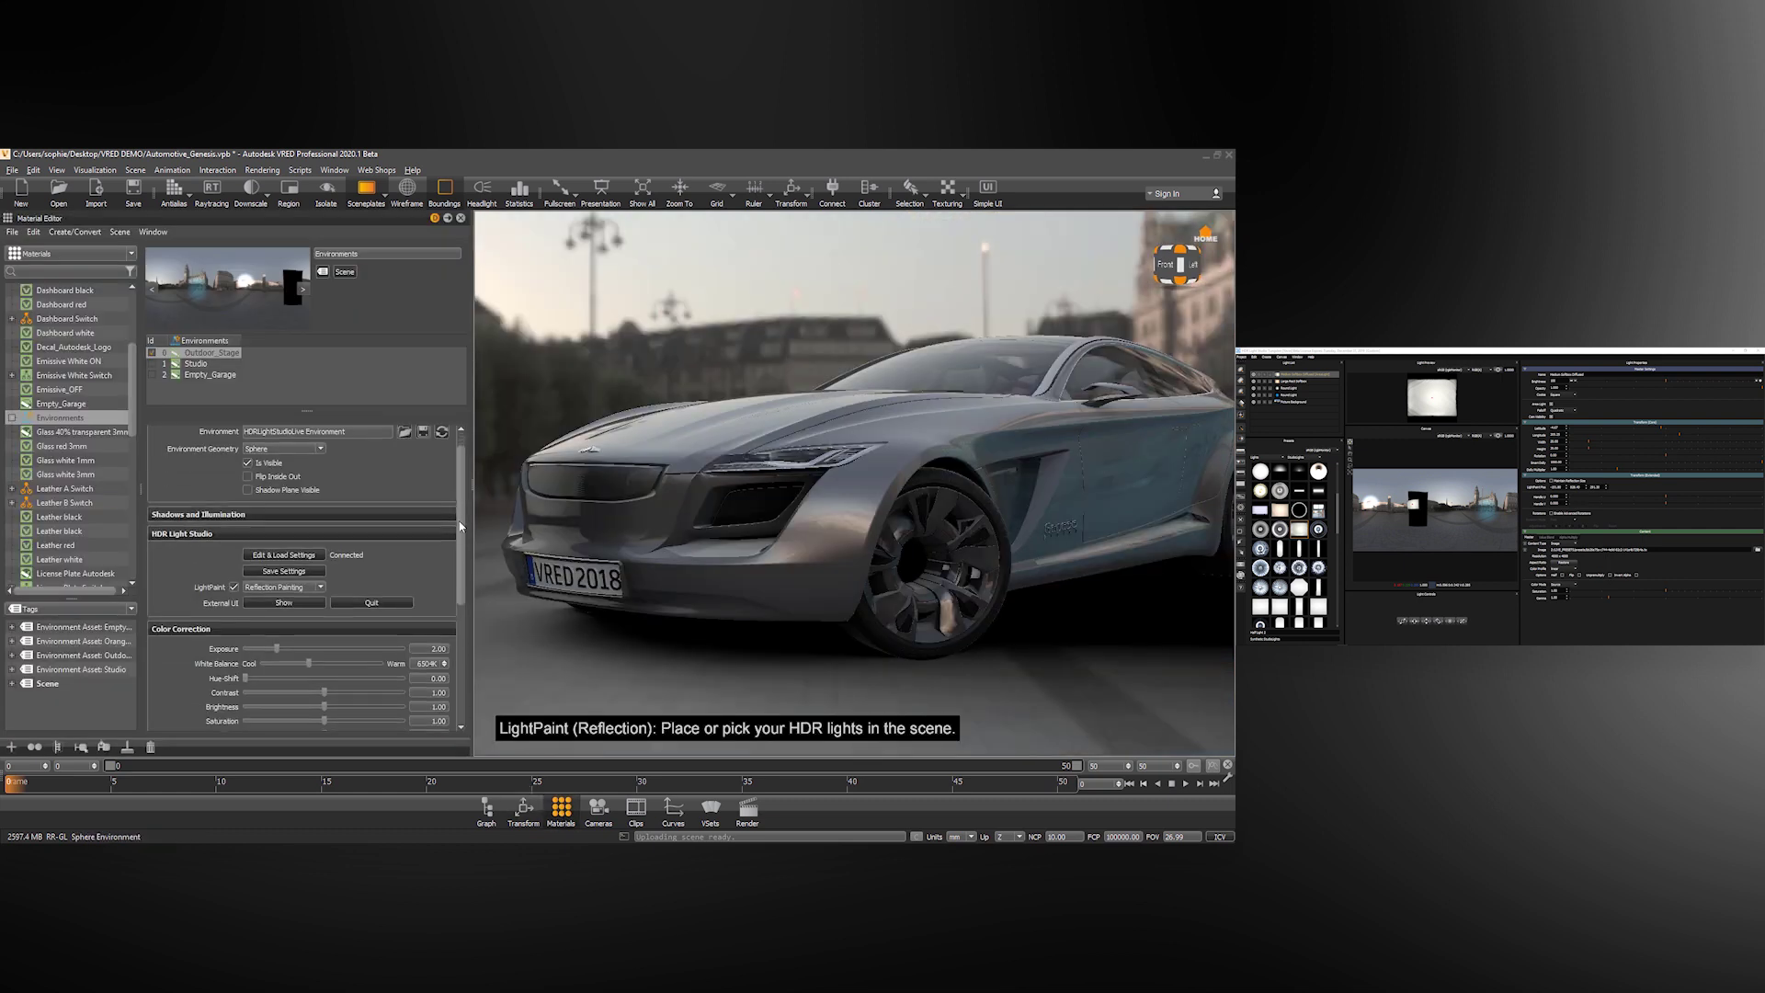
left_click(271, 587)
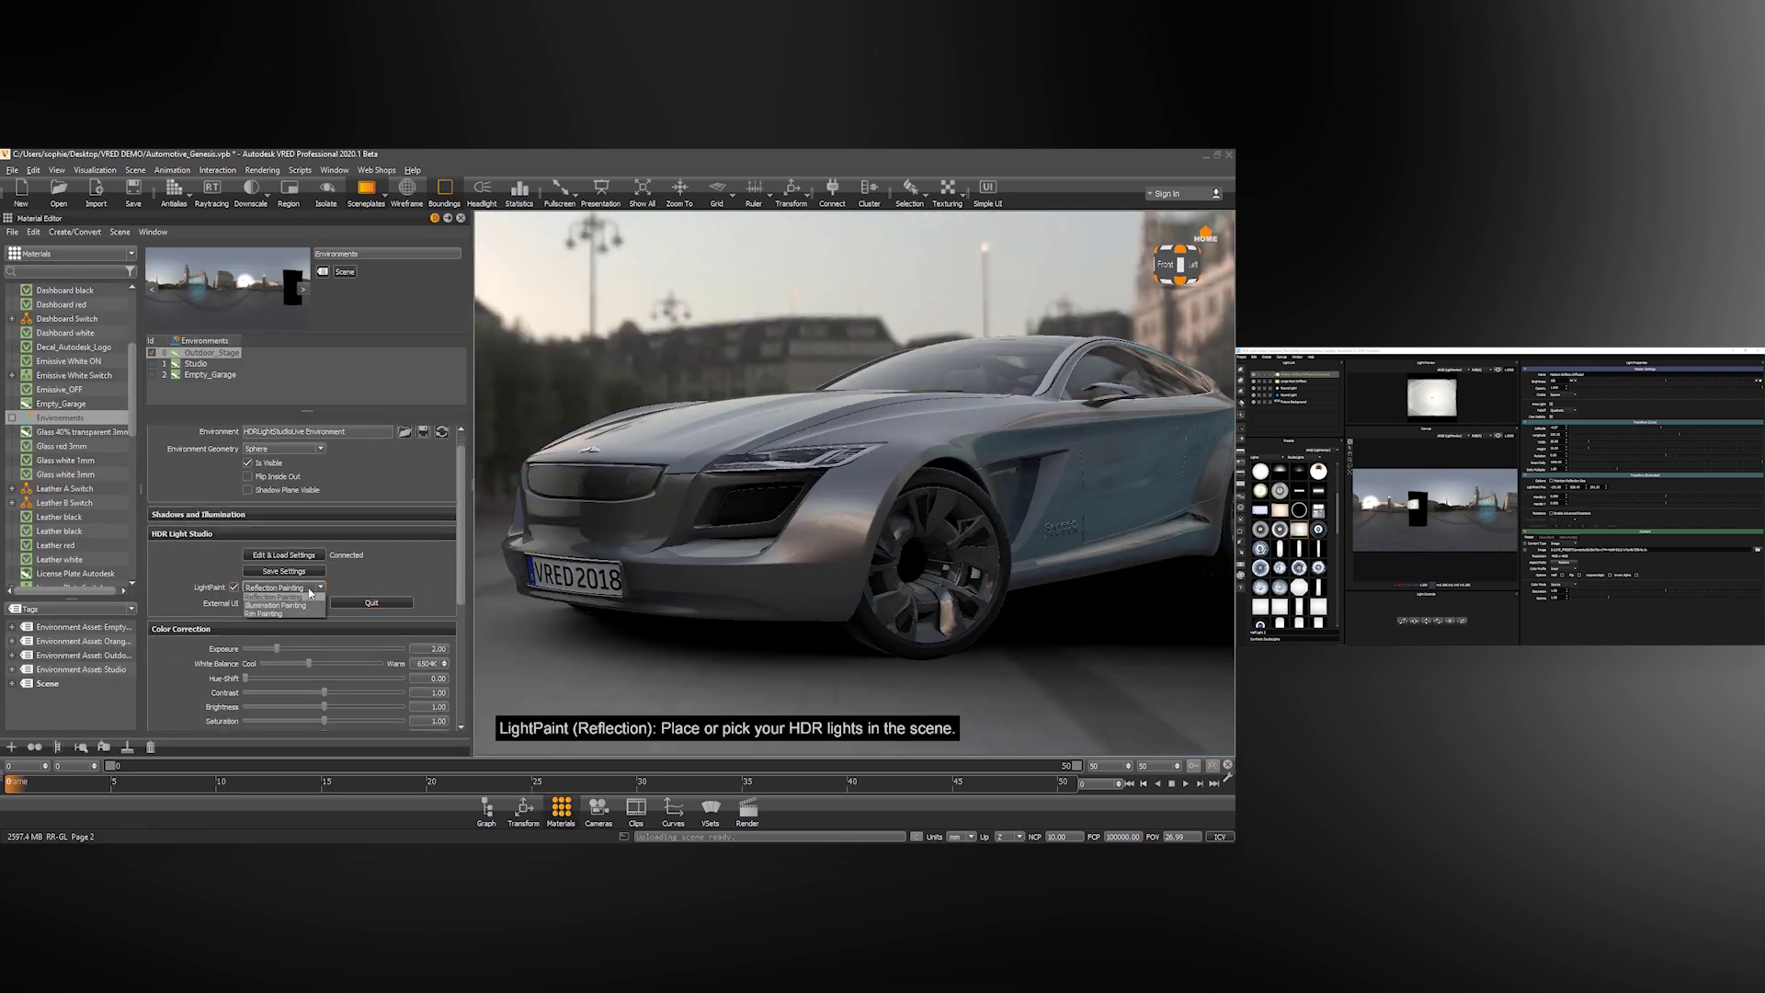
left_click(281, 607)
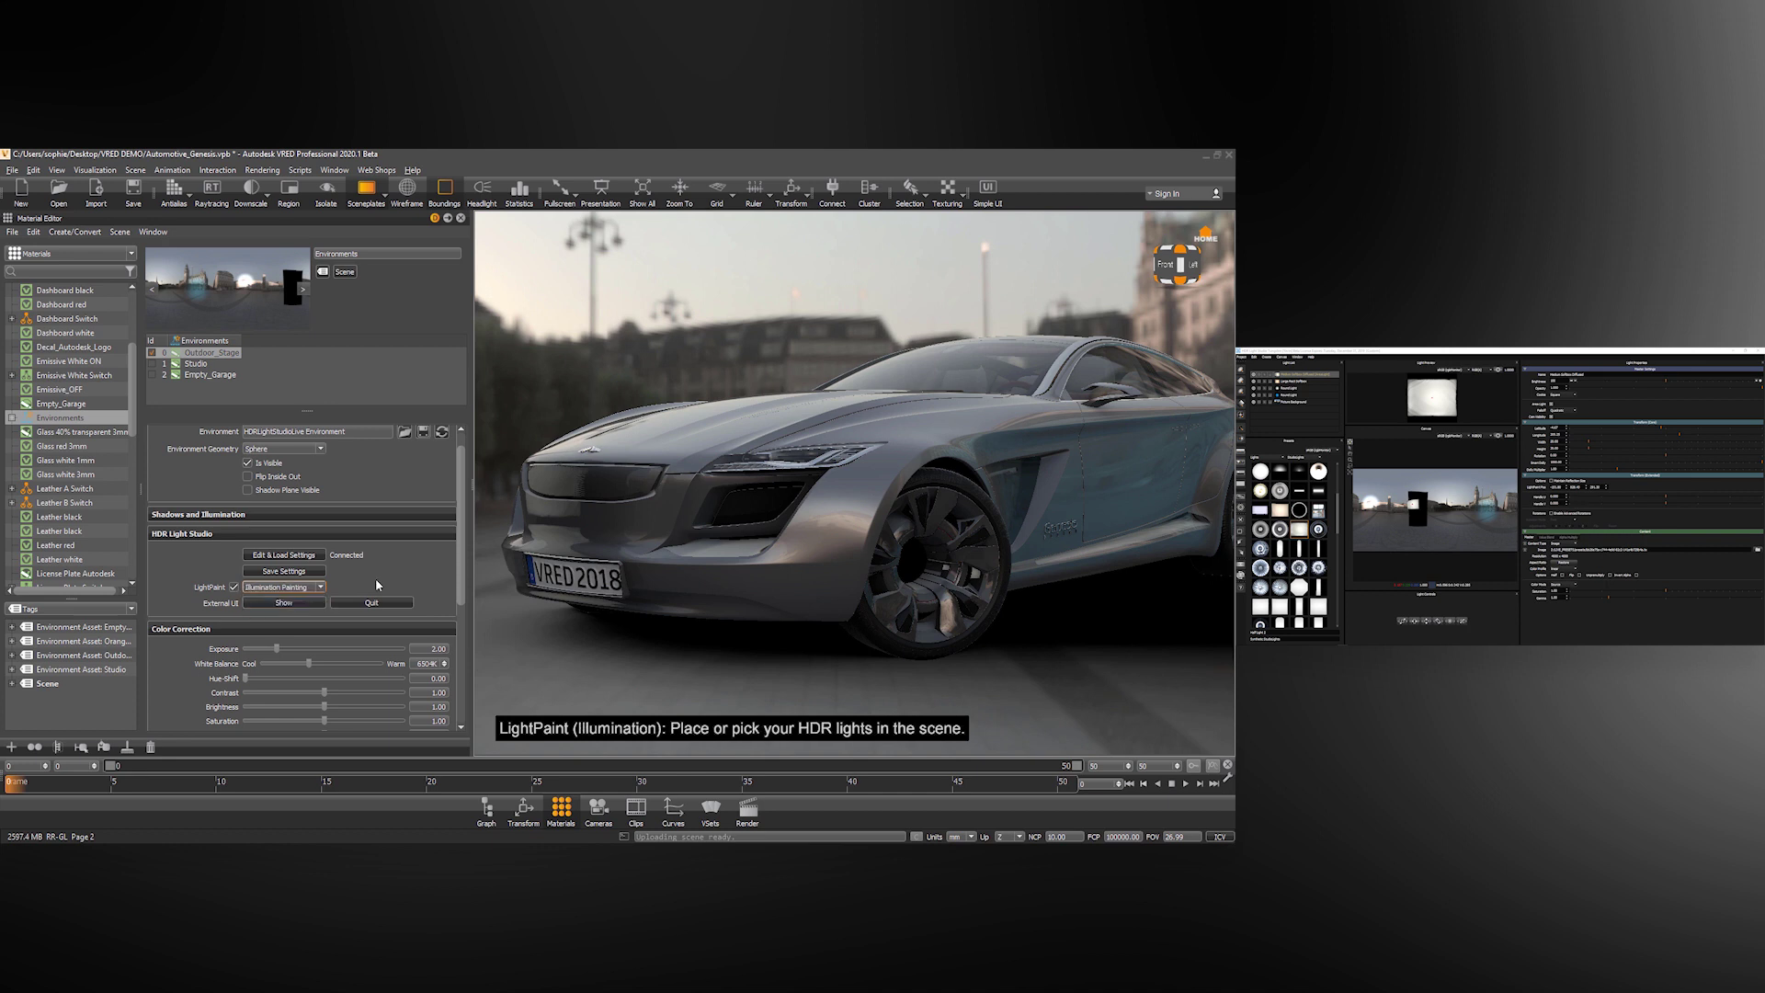
Step: Illumination-paint the area light across hood and sides, ending before the front fender and wheel
left_click(560, 809)
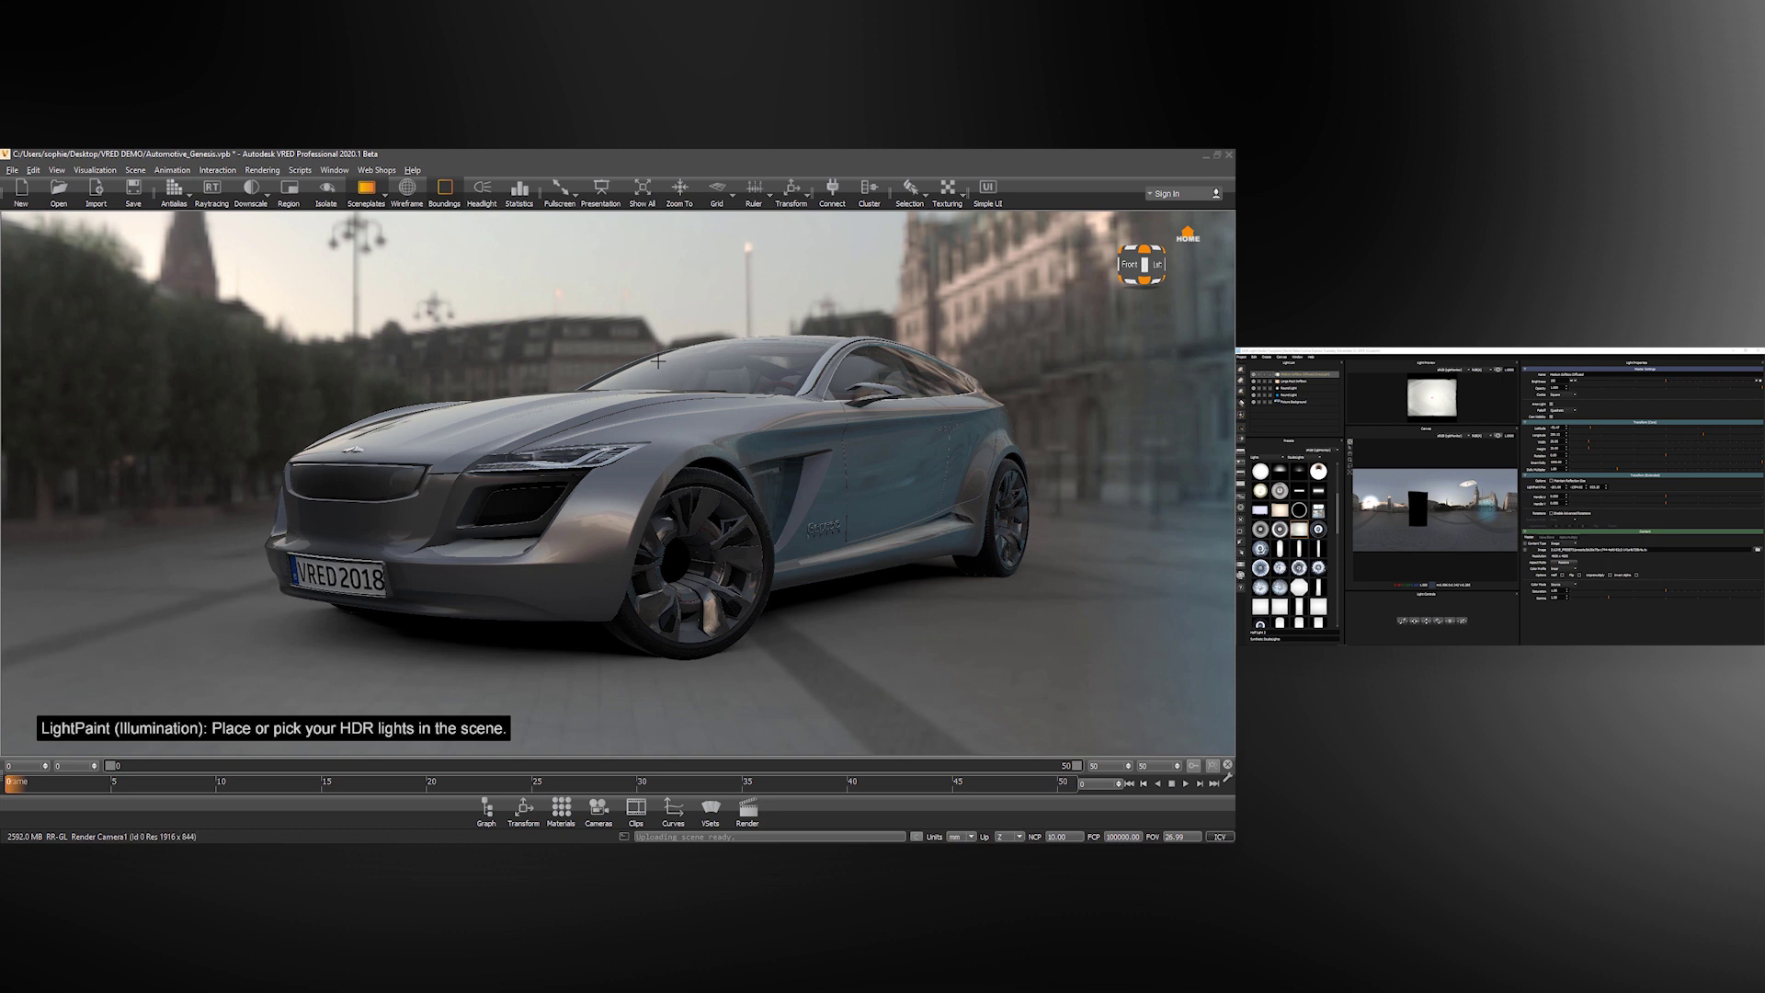
left_click(441, 431)
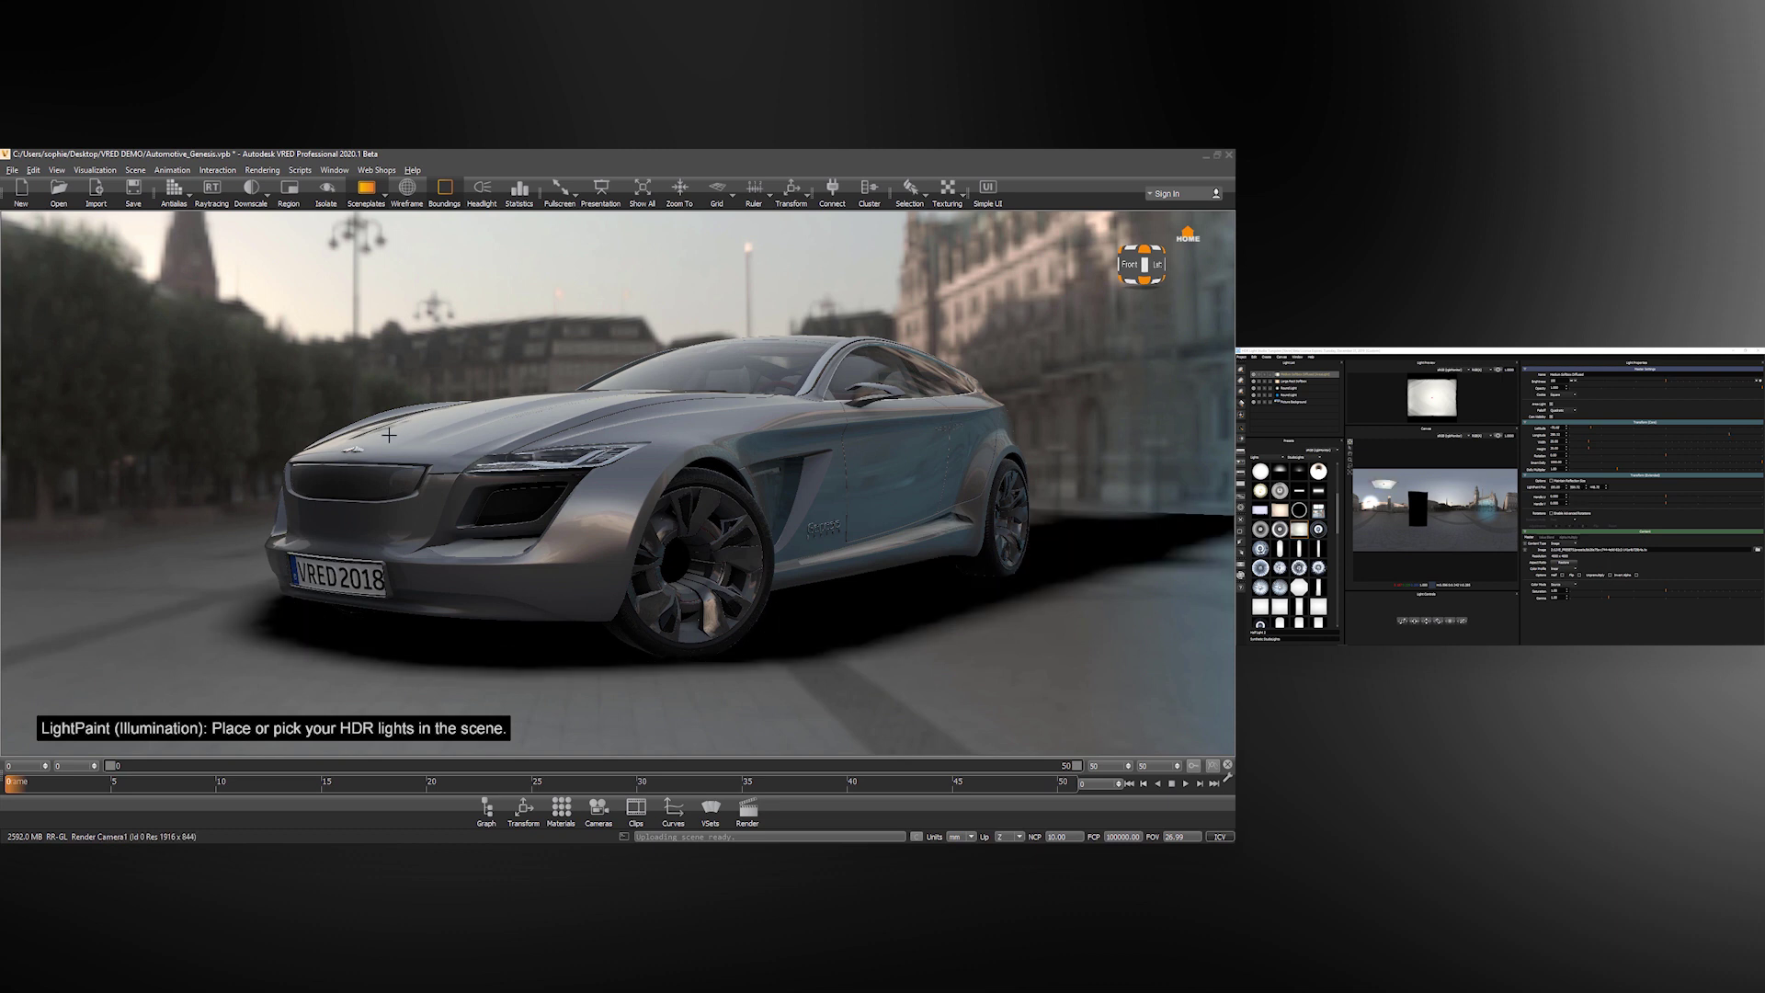
left_click_drag(356, 439, 340, 443)
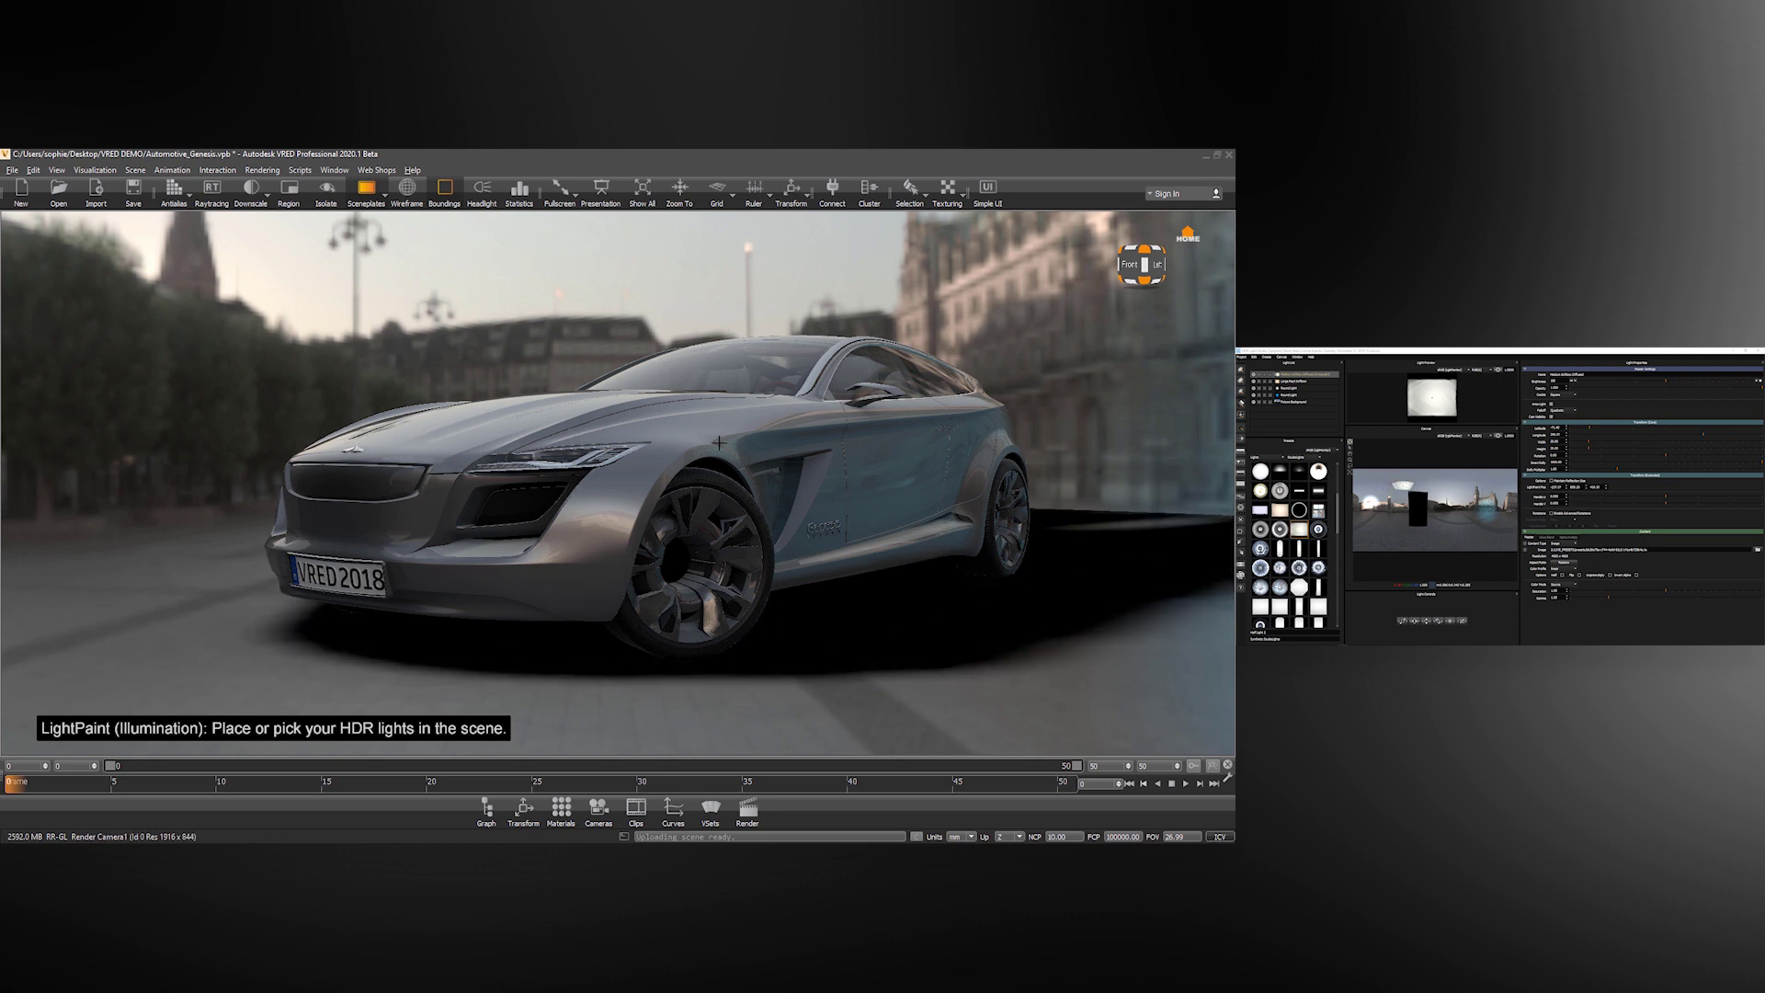
left_click(984, 400)
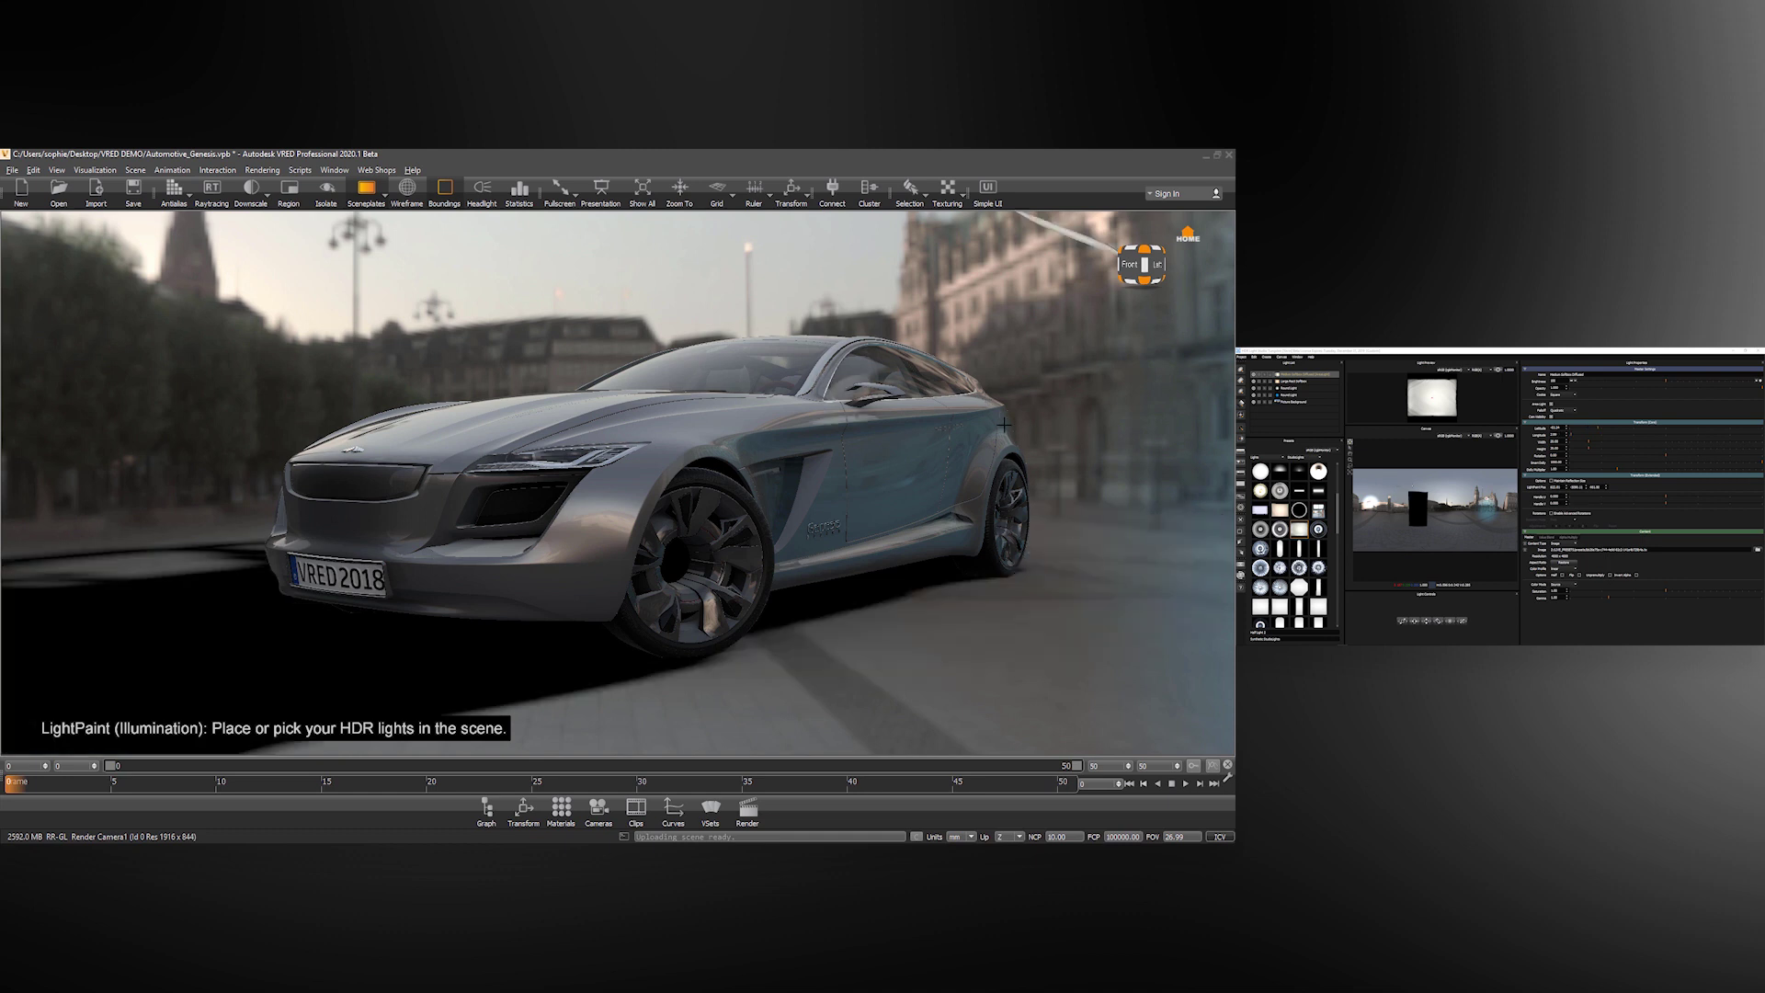
left_click(1005, 422)
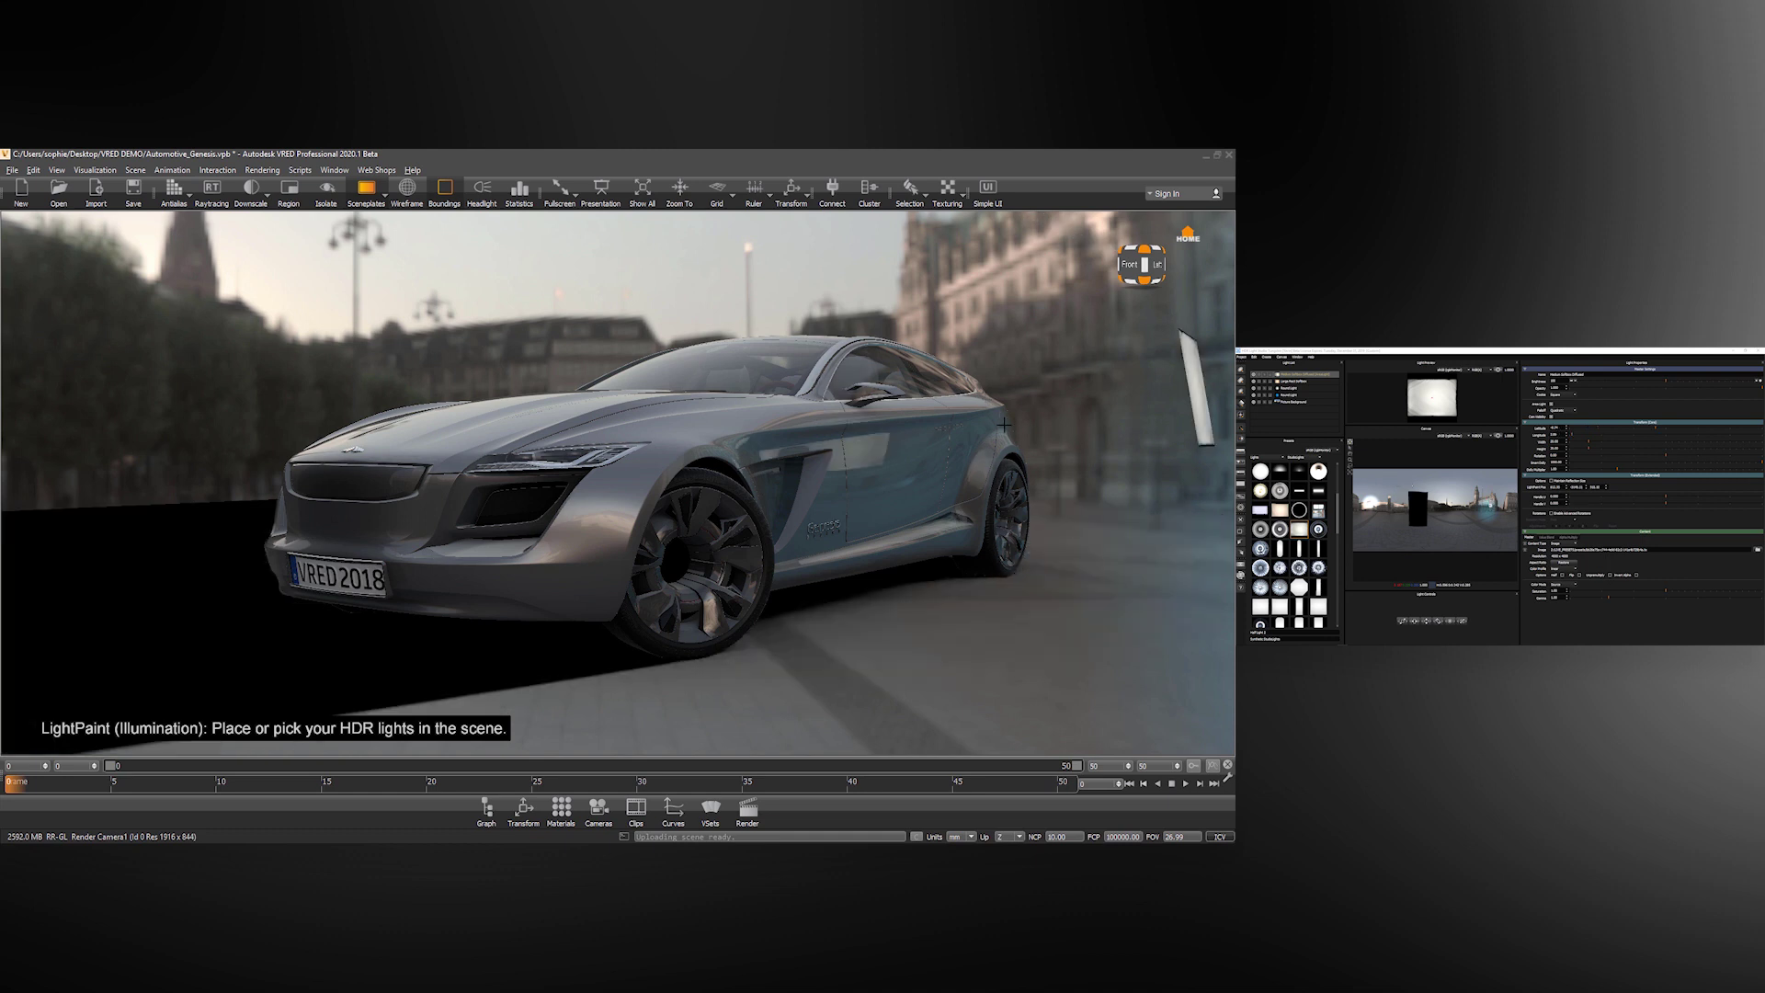
left_click(901, 467)
left_click(639, 494)
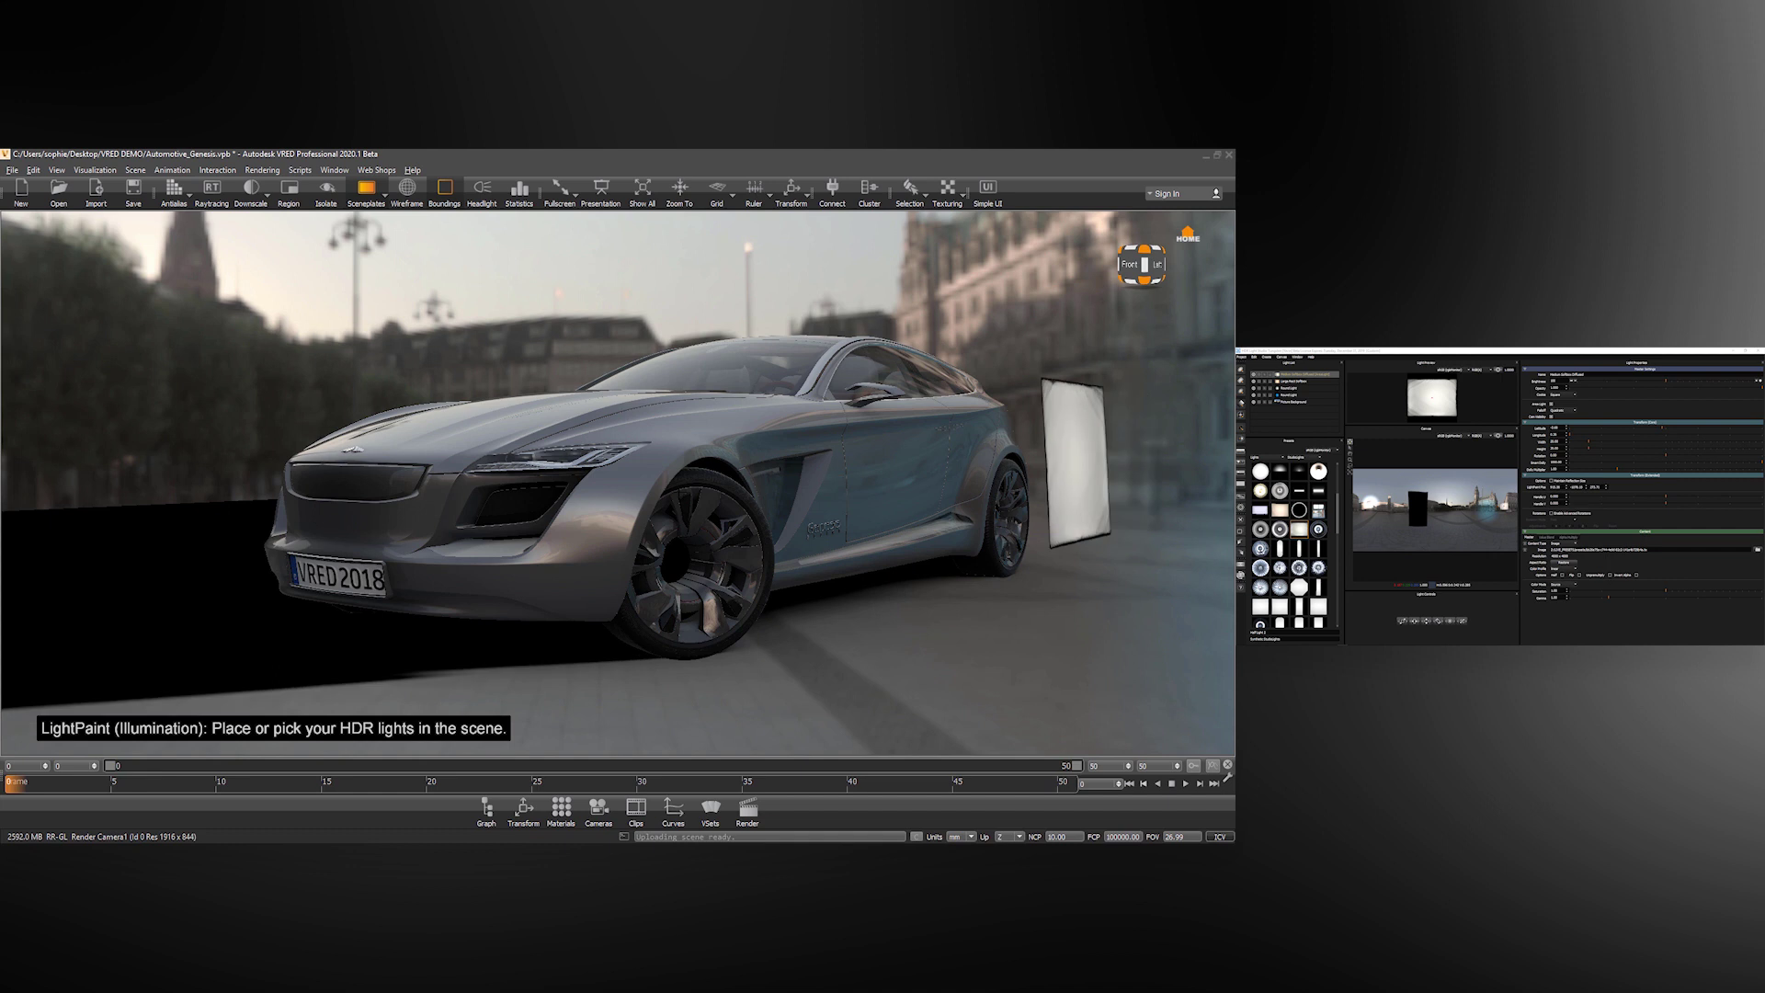
left_click(616, 492)
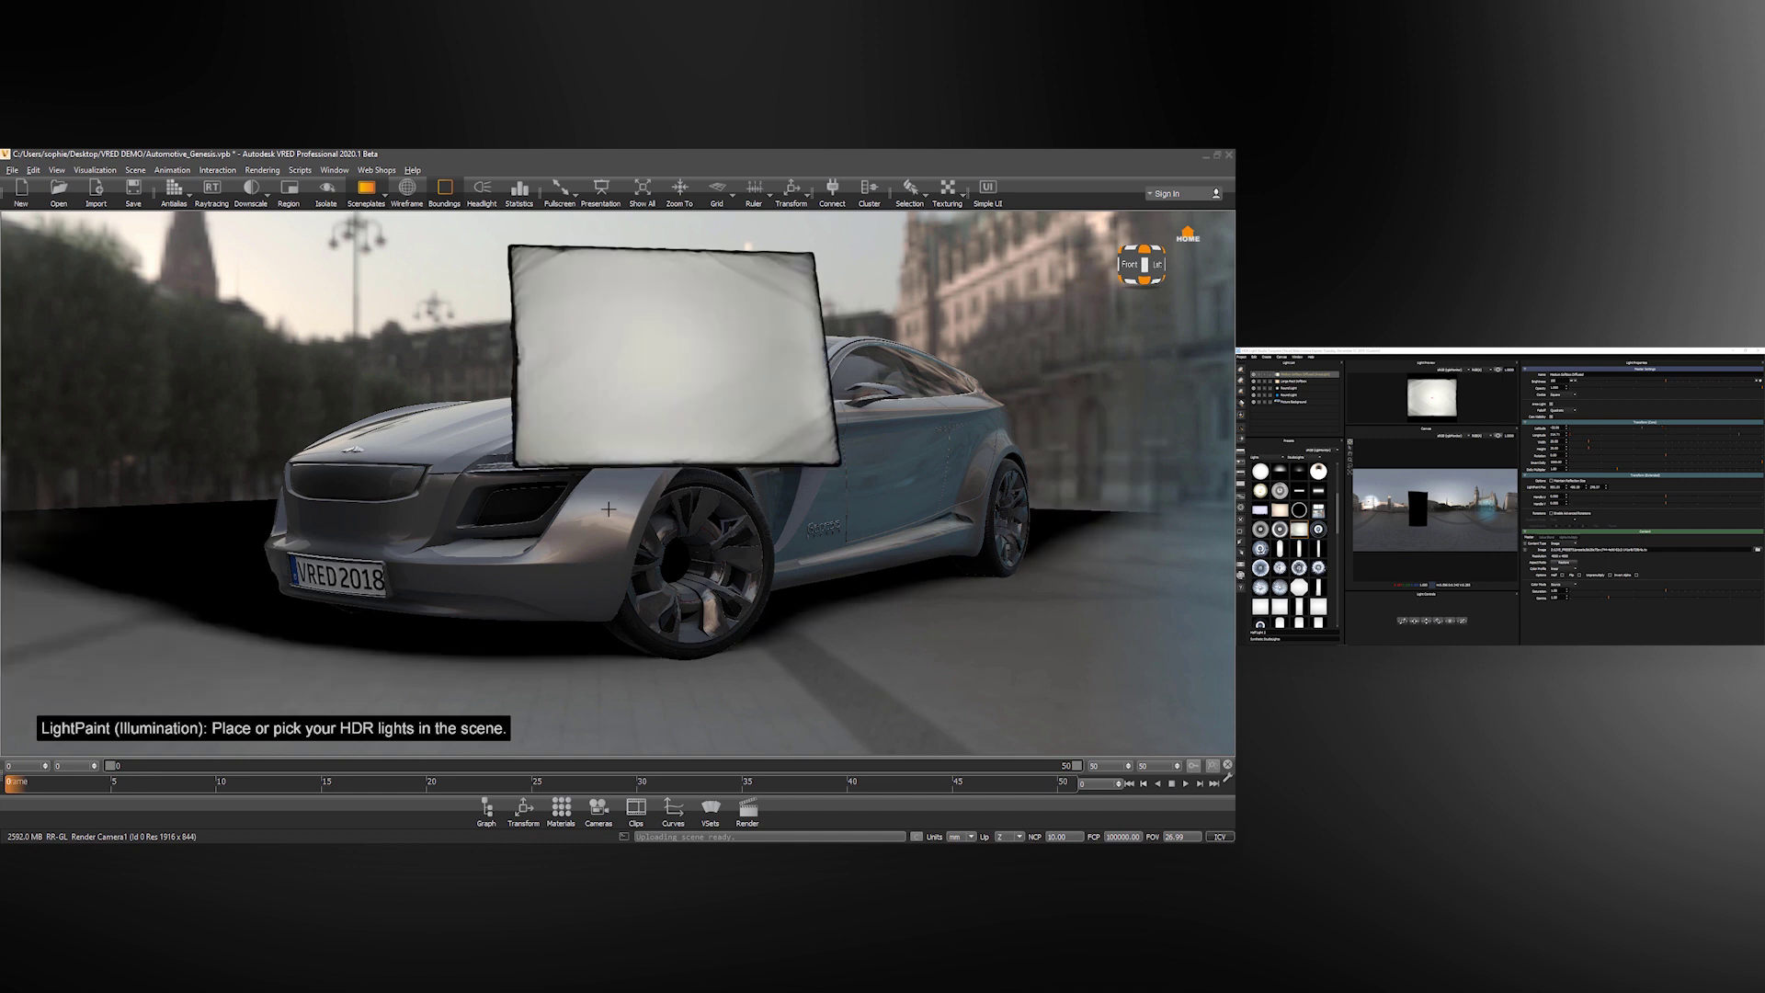
left_click(608, 511)
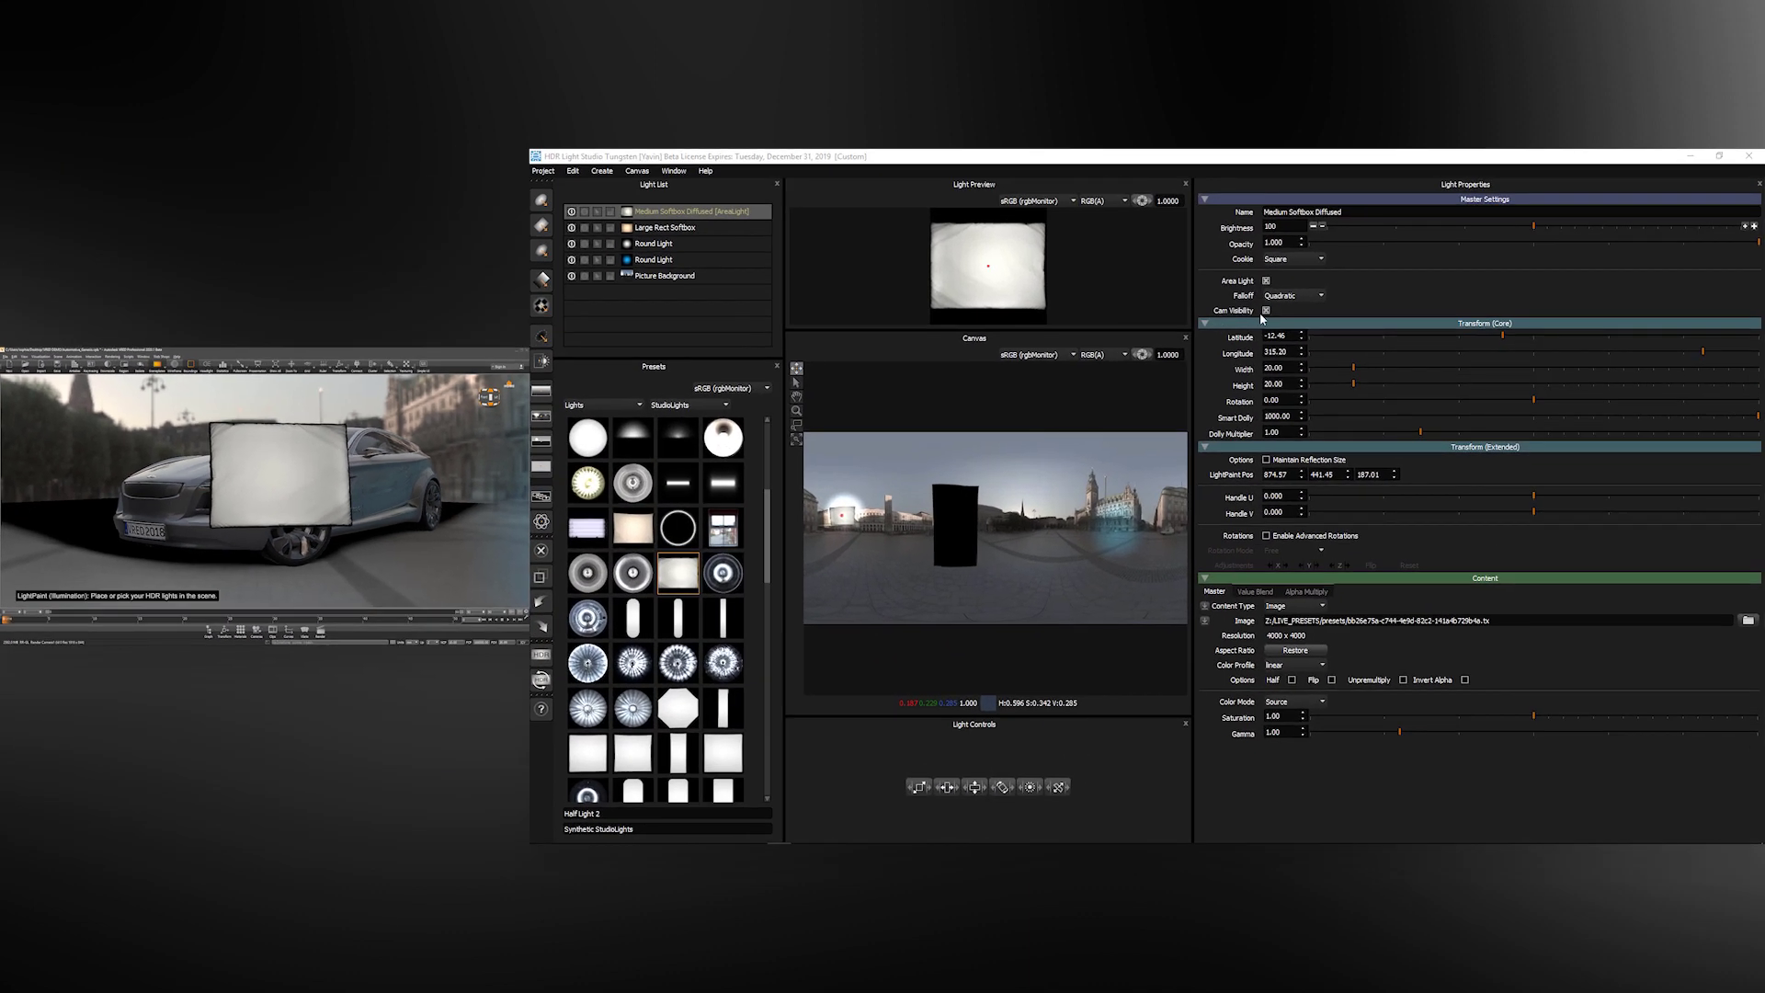
Step: Hide the panel from the camera, raise softbox brightness to about 731, and test positions on the car
left_click(1266, 310)
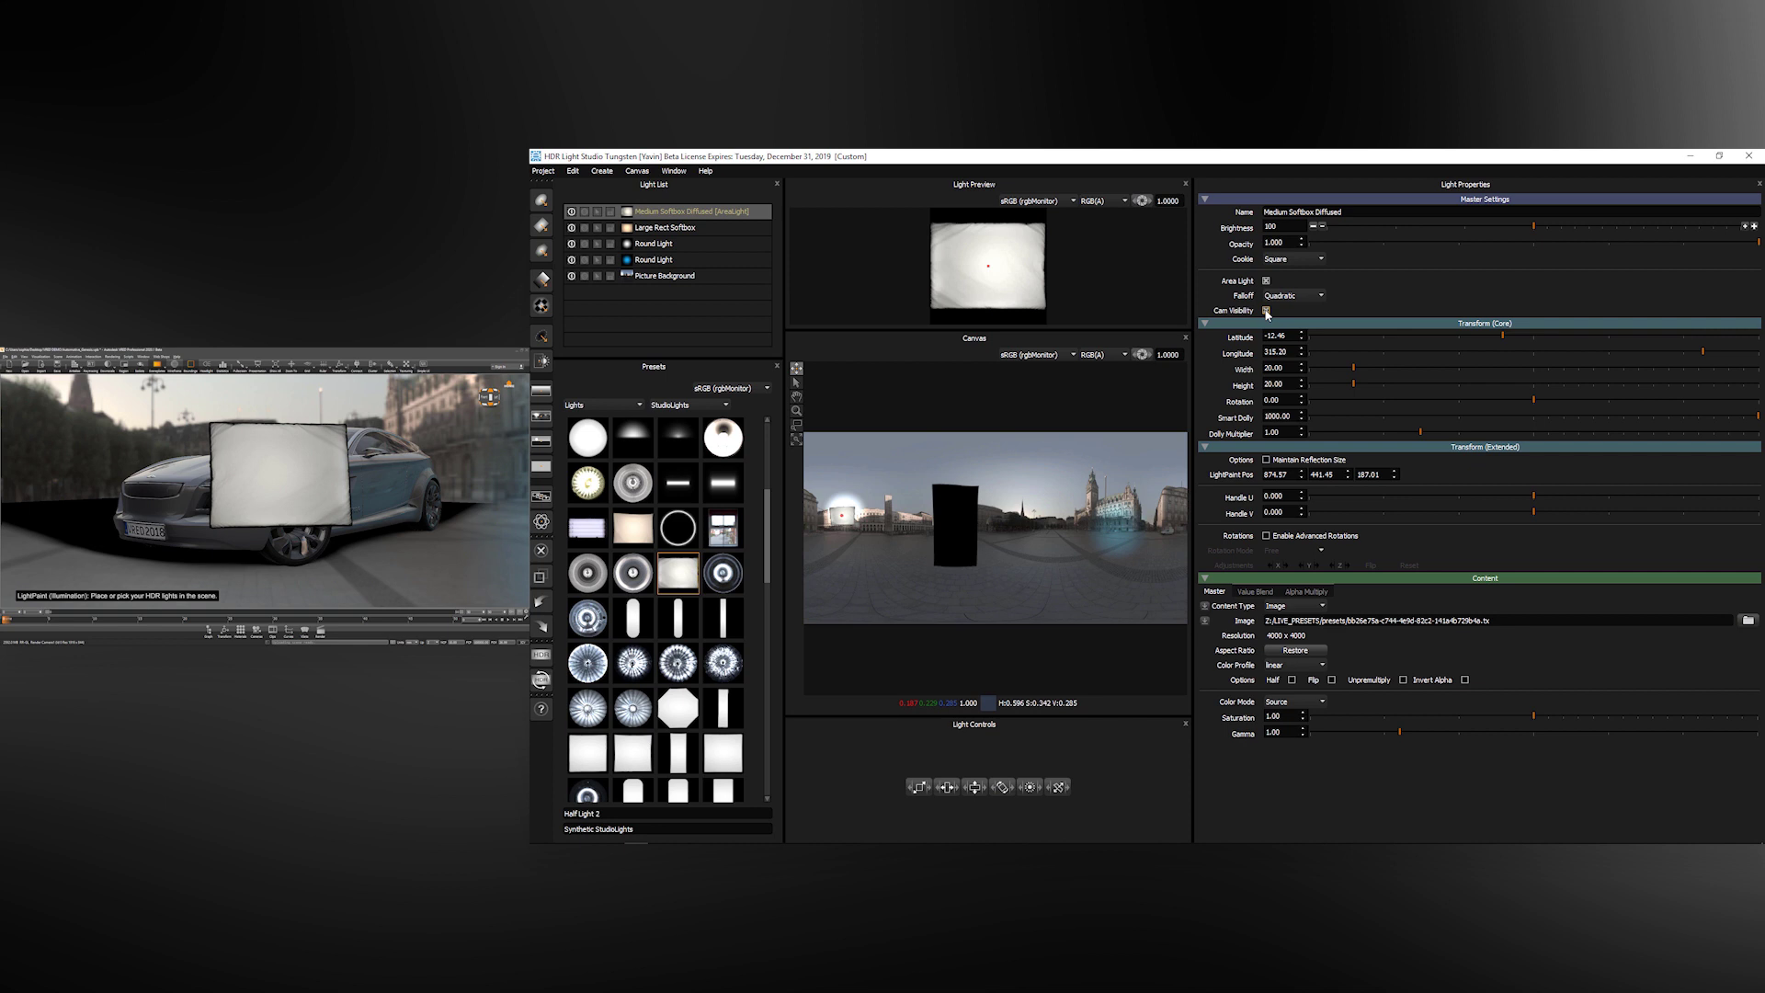
left_click_drag(1547, 228, 1604, 230)
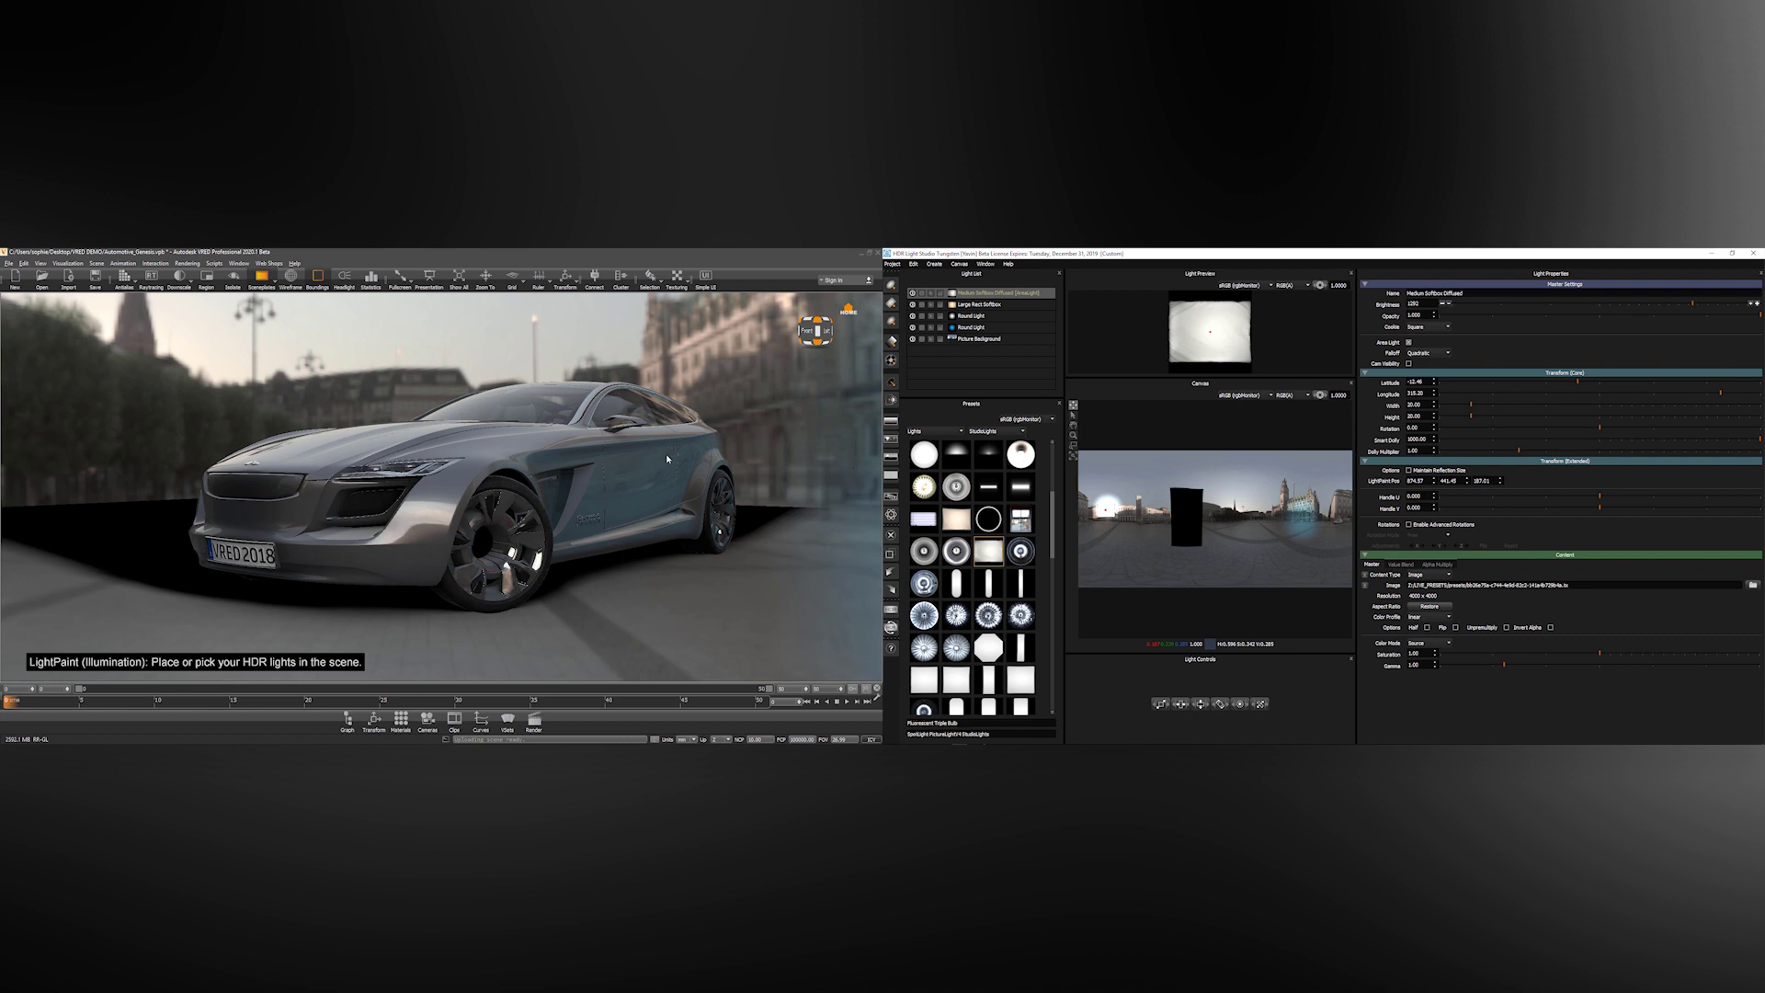
left_click(639, 467)
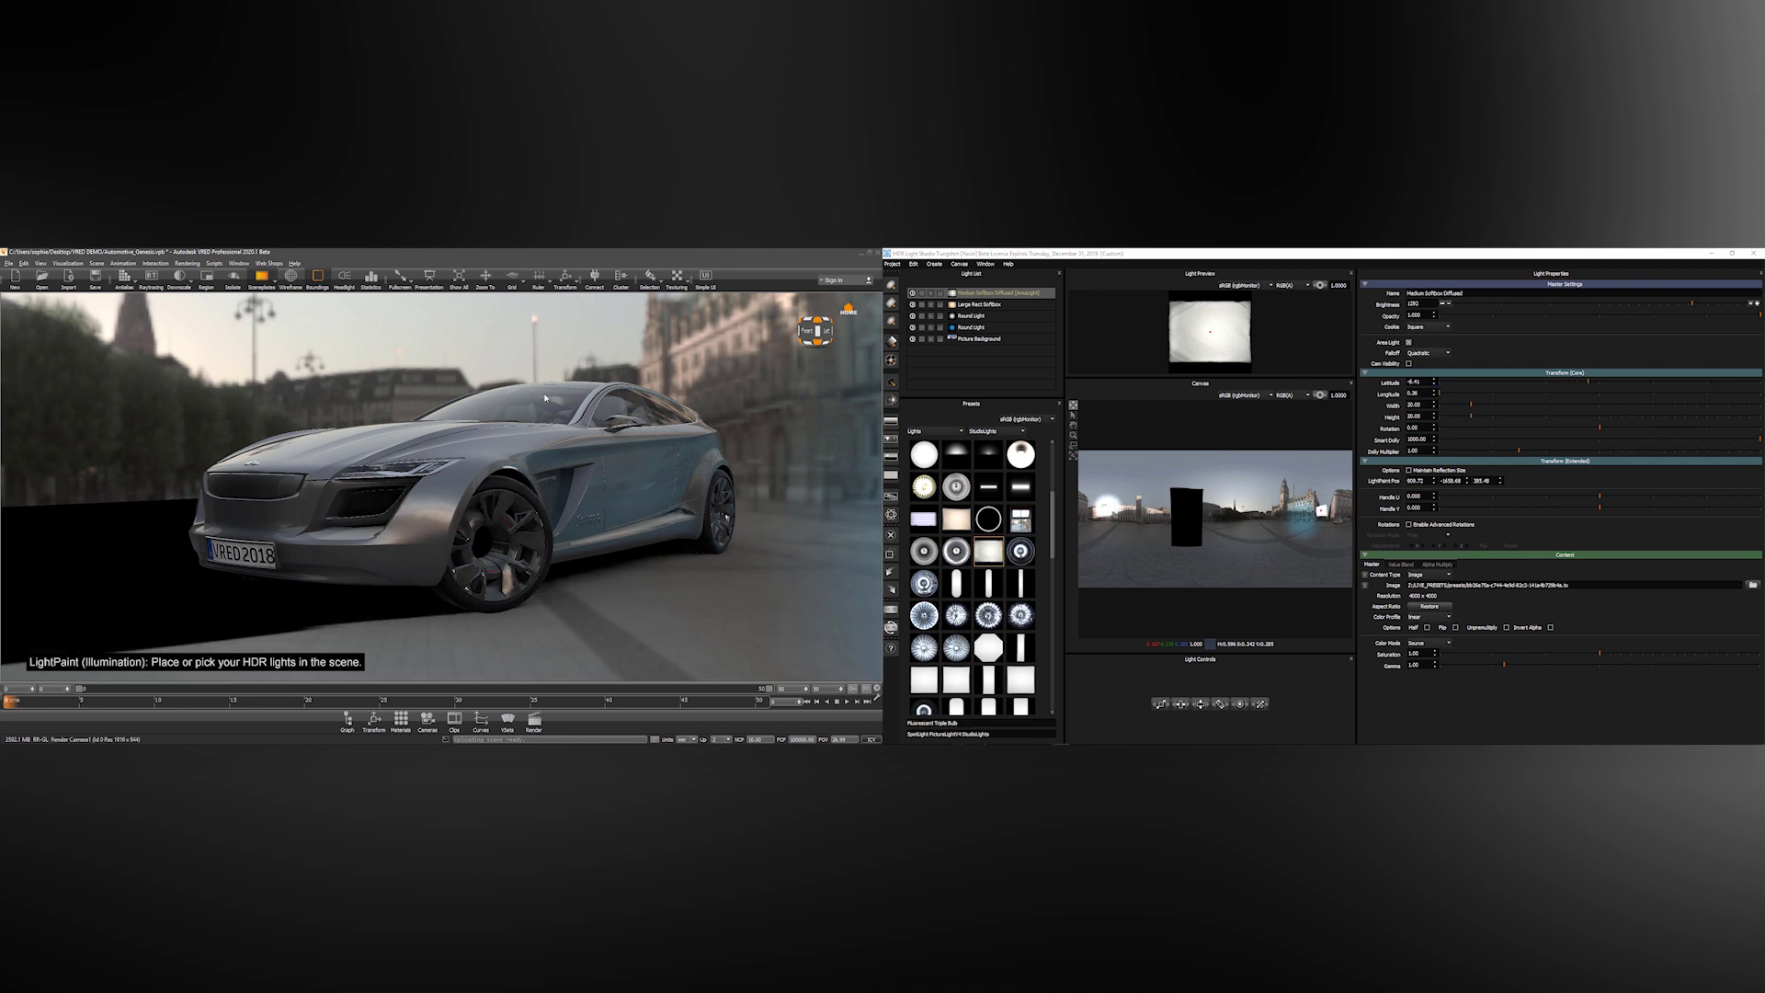
left_click(492, 404)
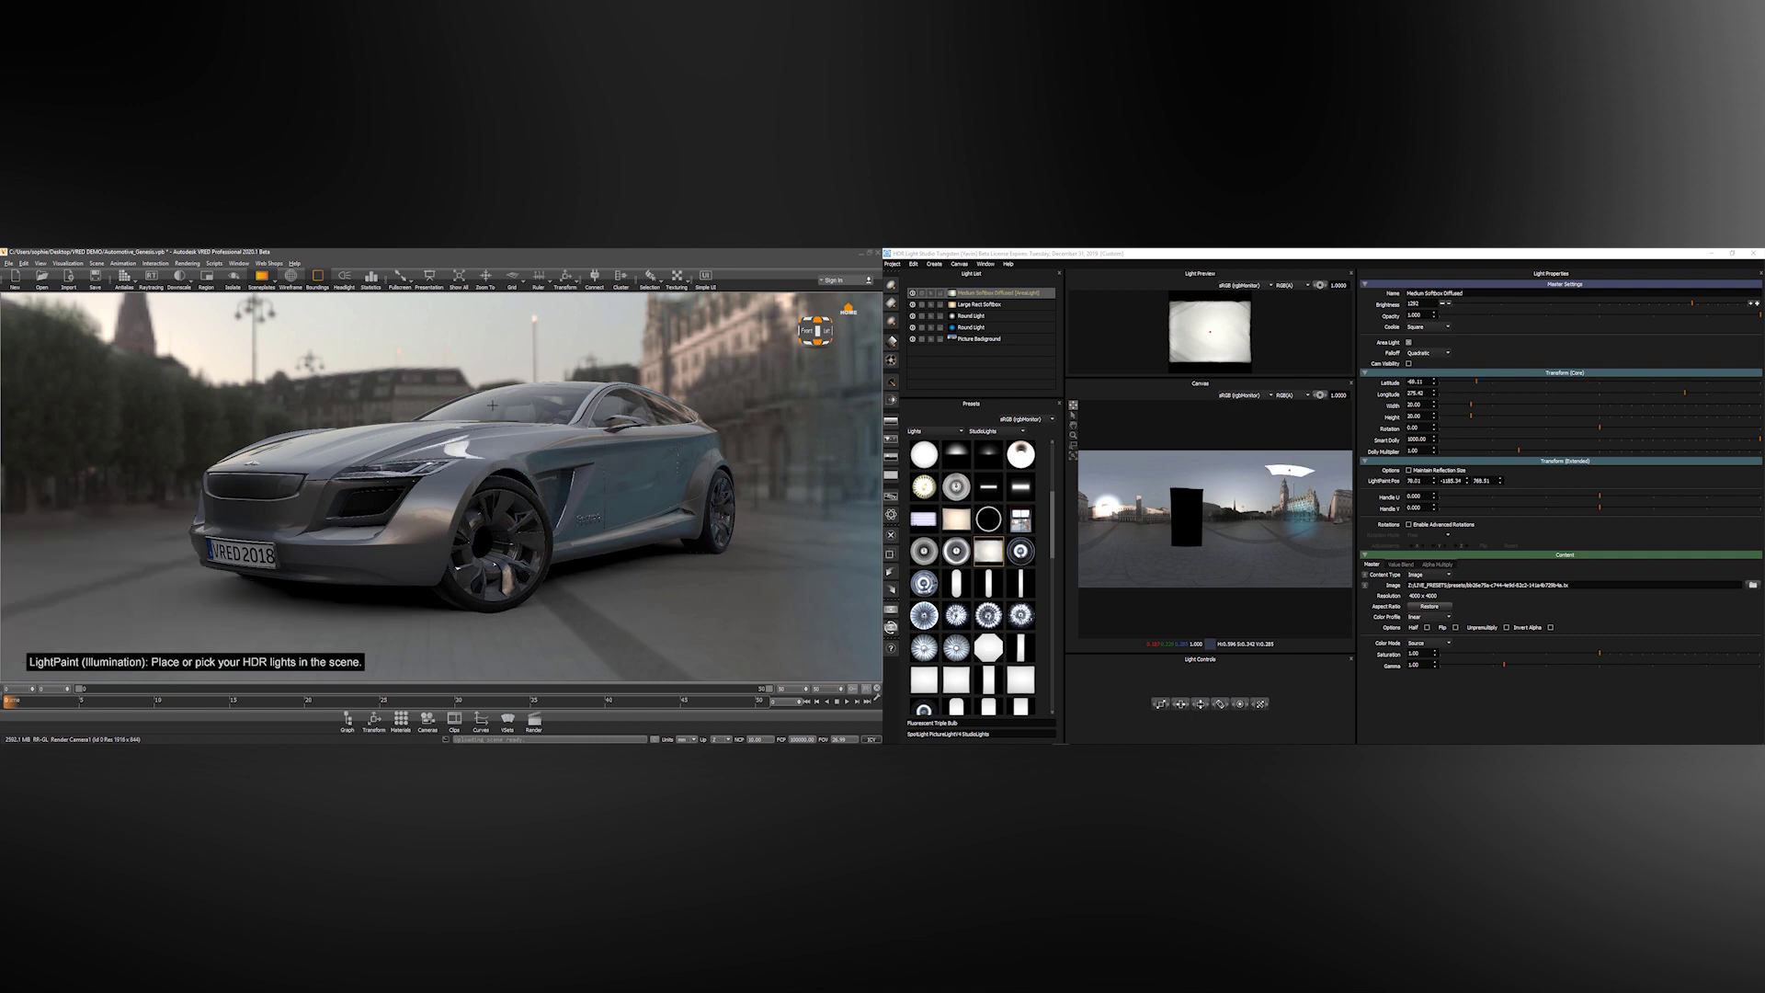
left_click(439, 517)
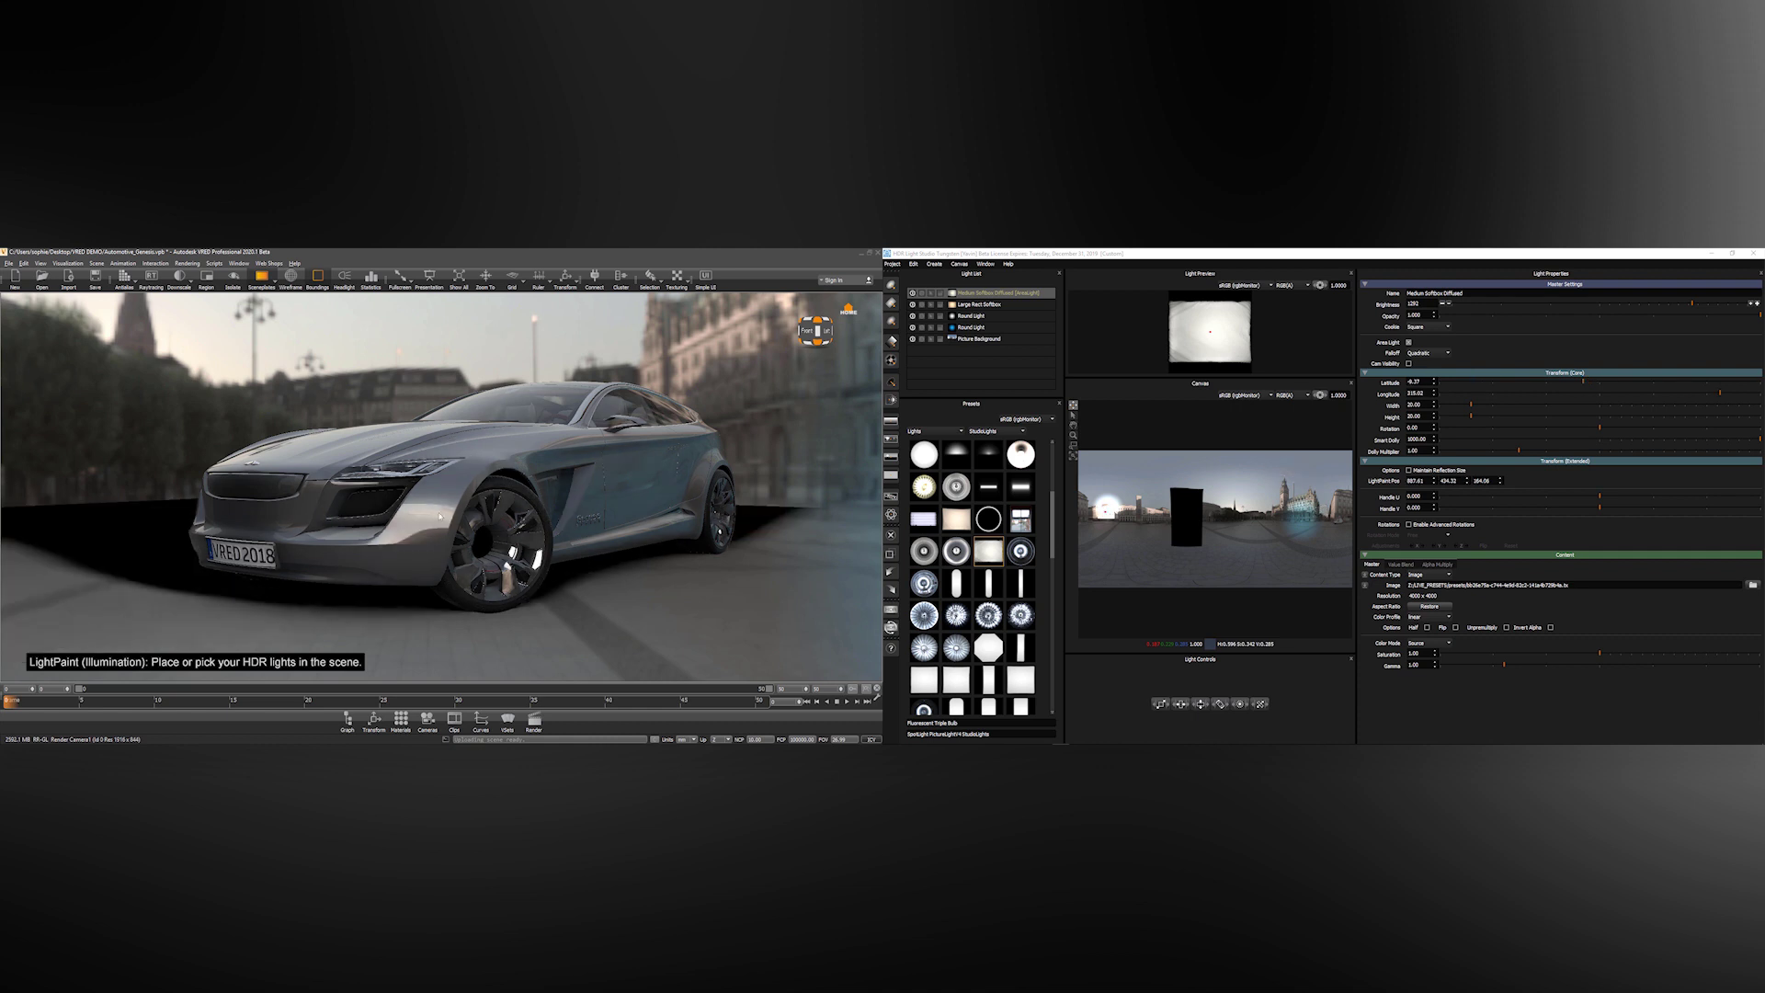
Step: Make the softbox camera-visible and light-paint it until it sits right of the car's rear
left_click(1409, 364)
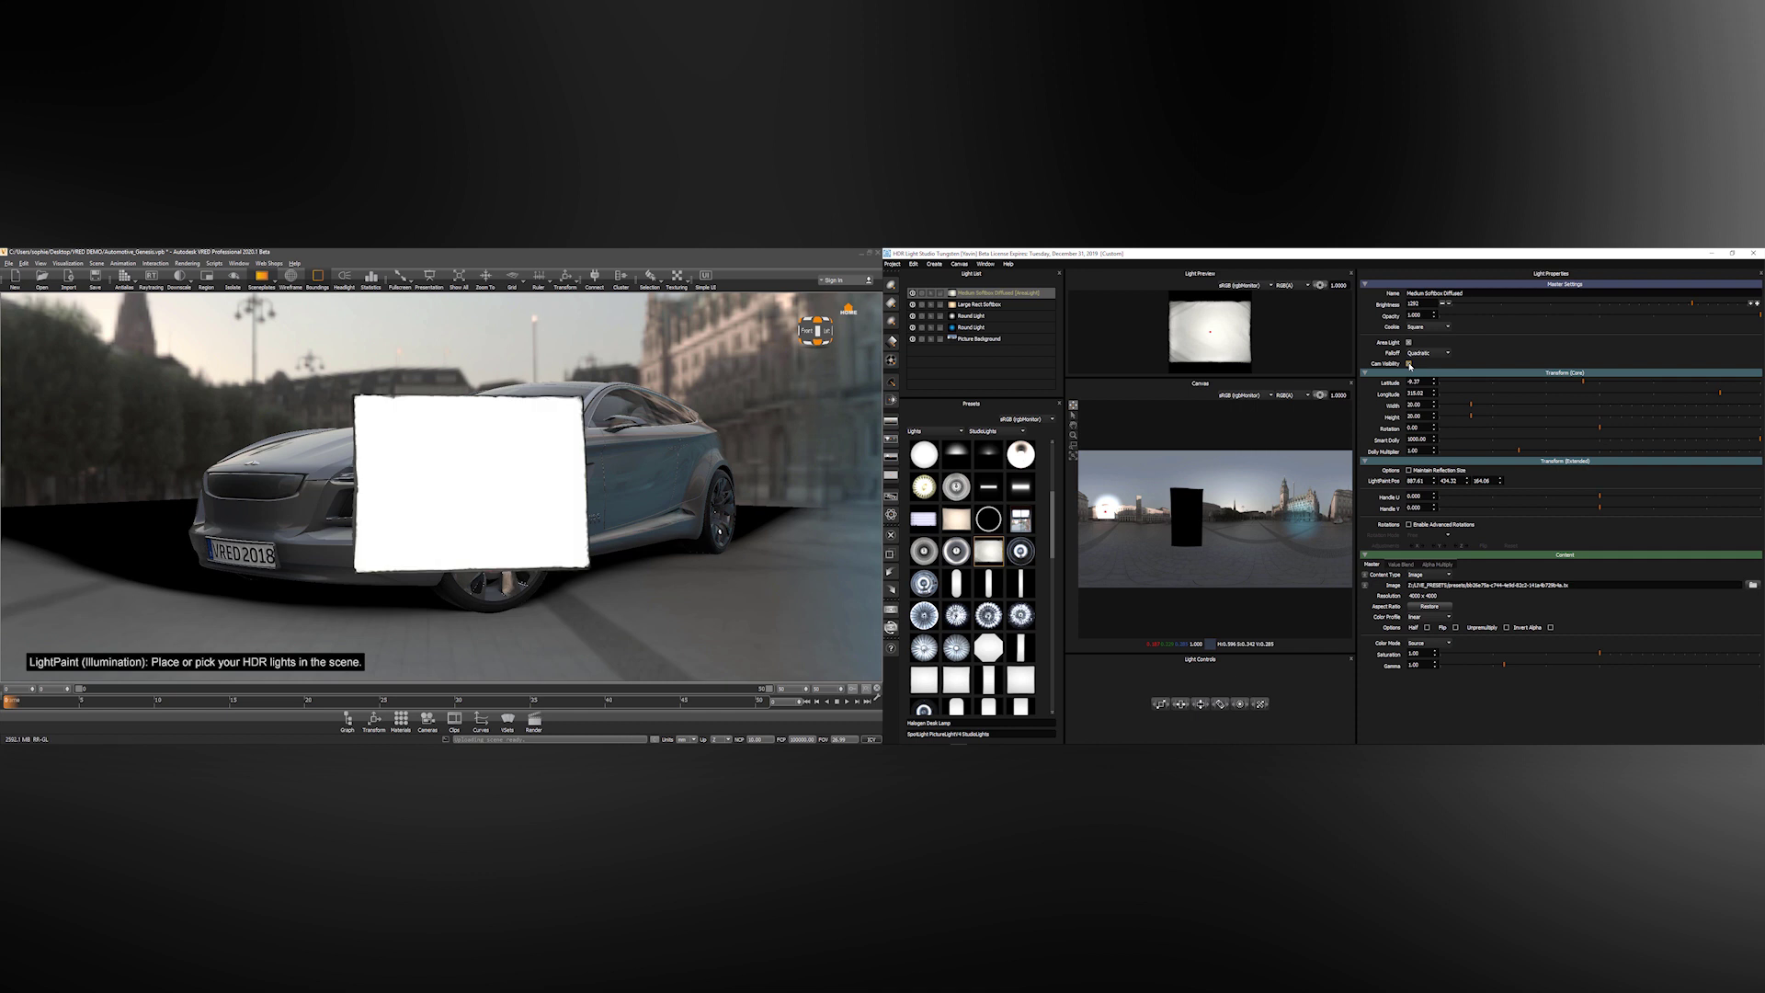
left_click(682, 467)
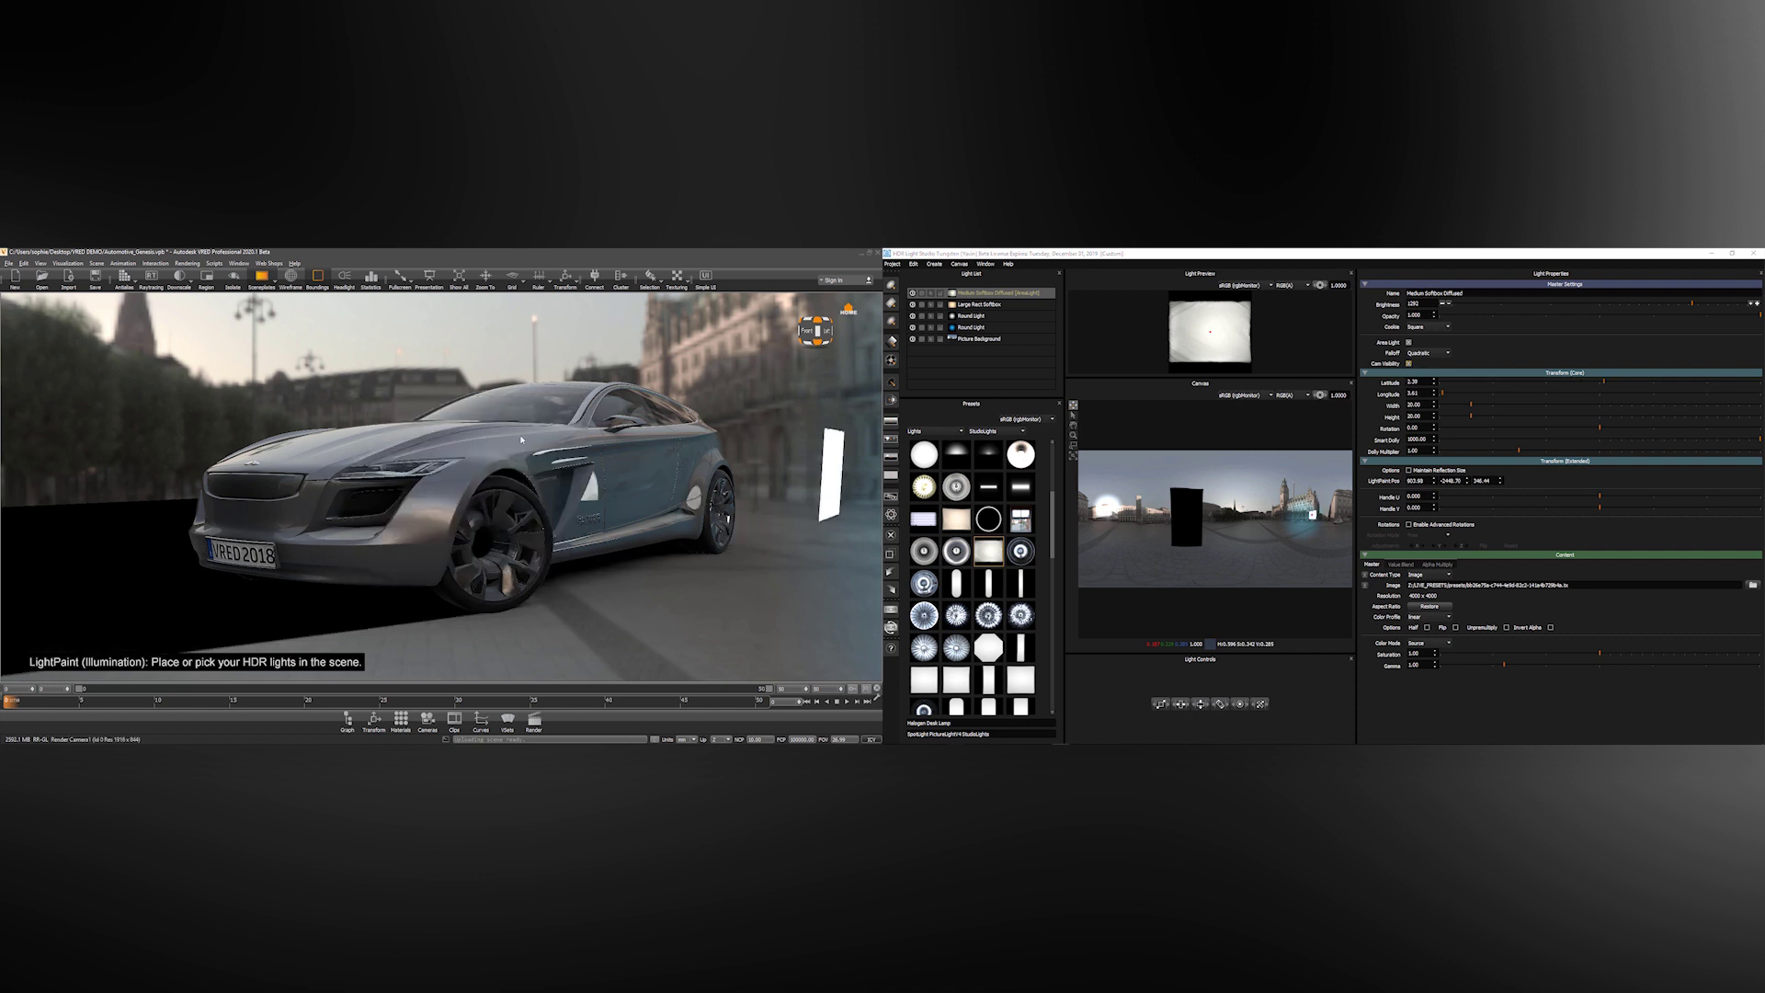
left_click(476, 401)
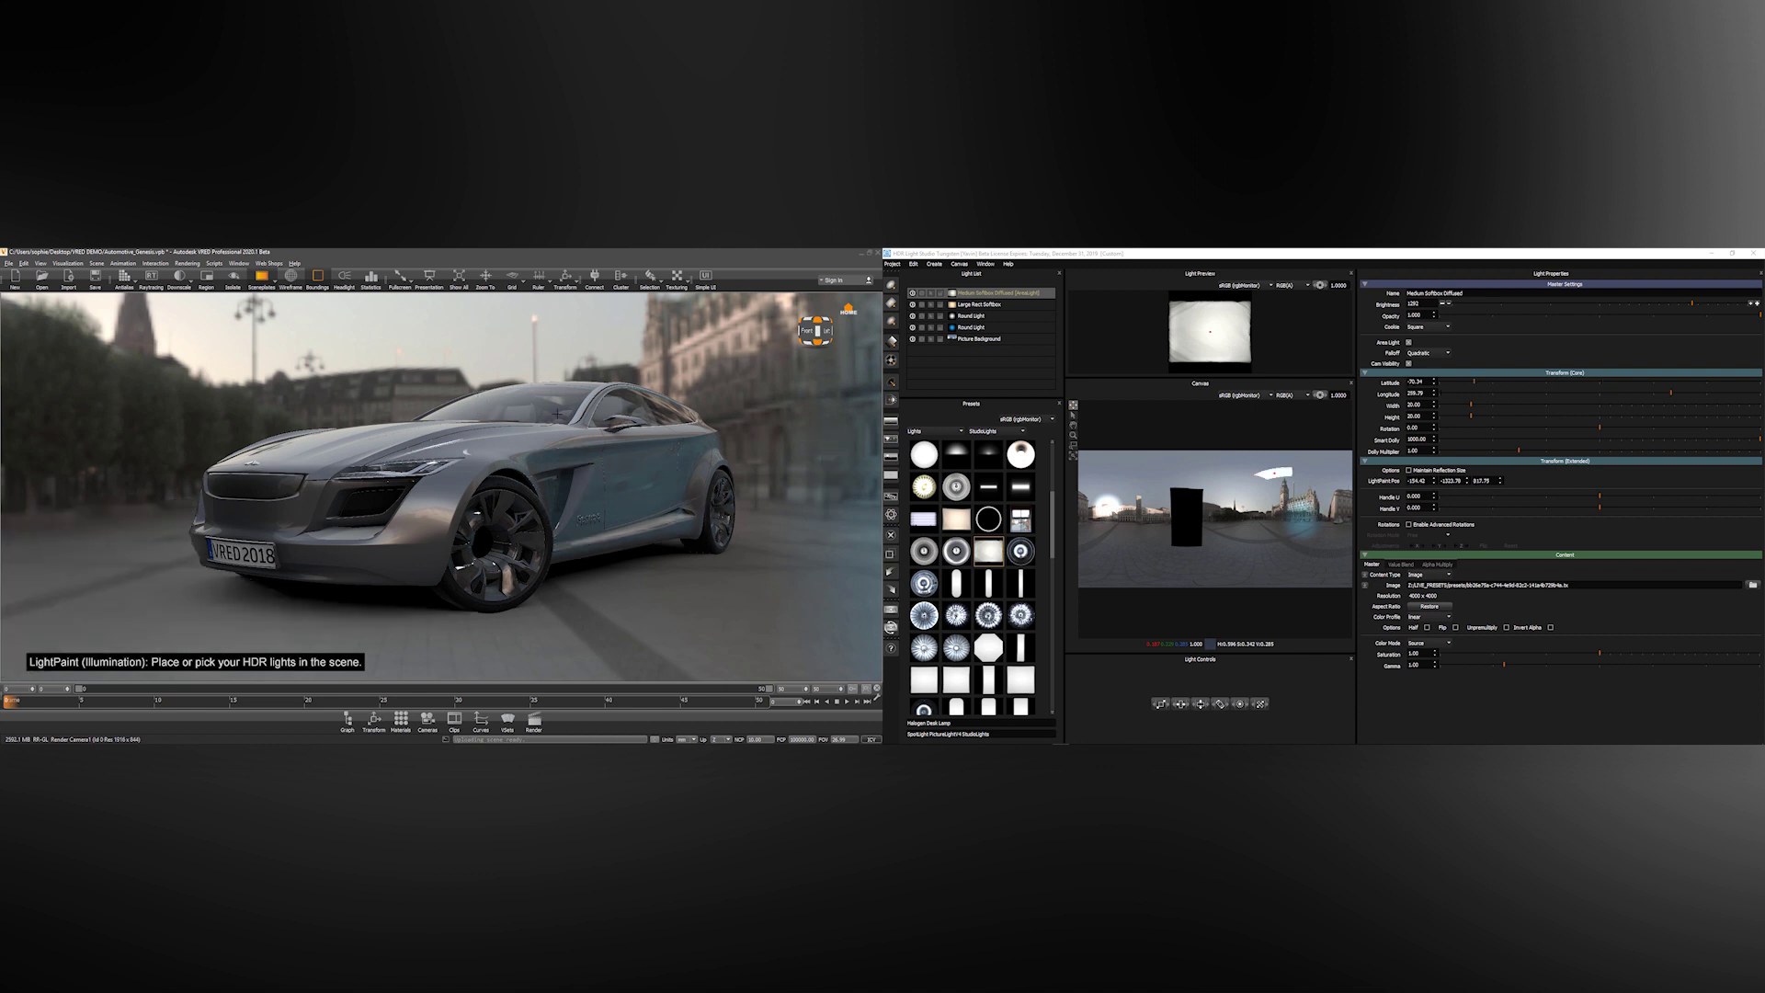
left_click(520, 443)
left_click(357, 447)
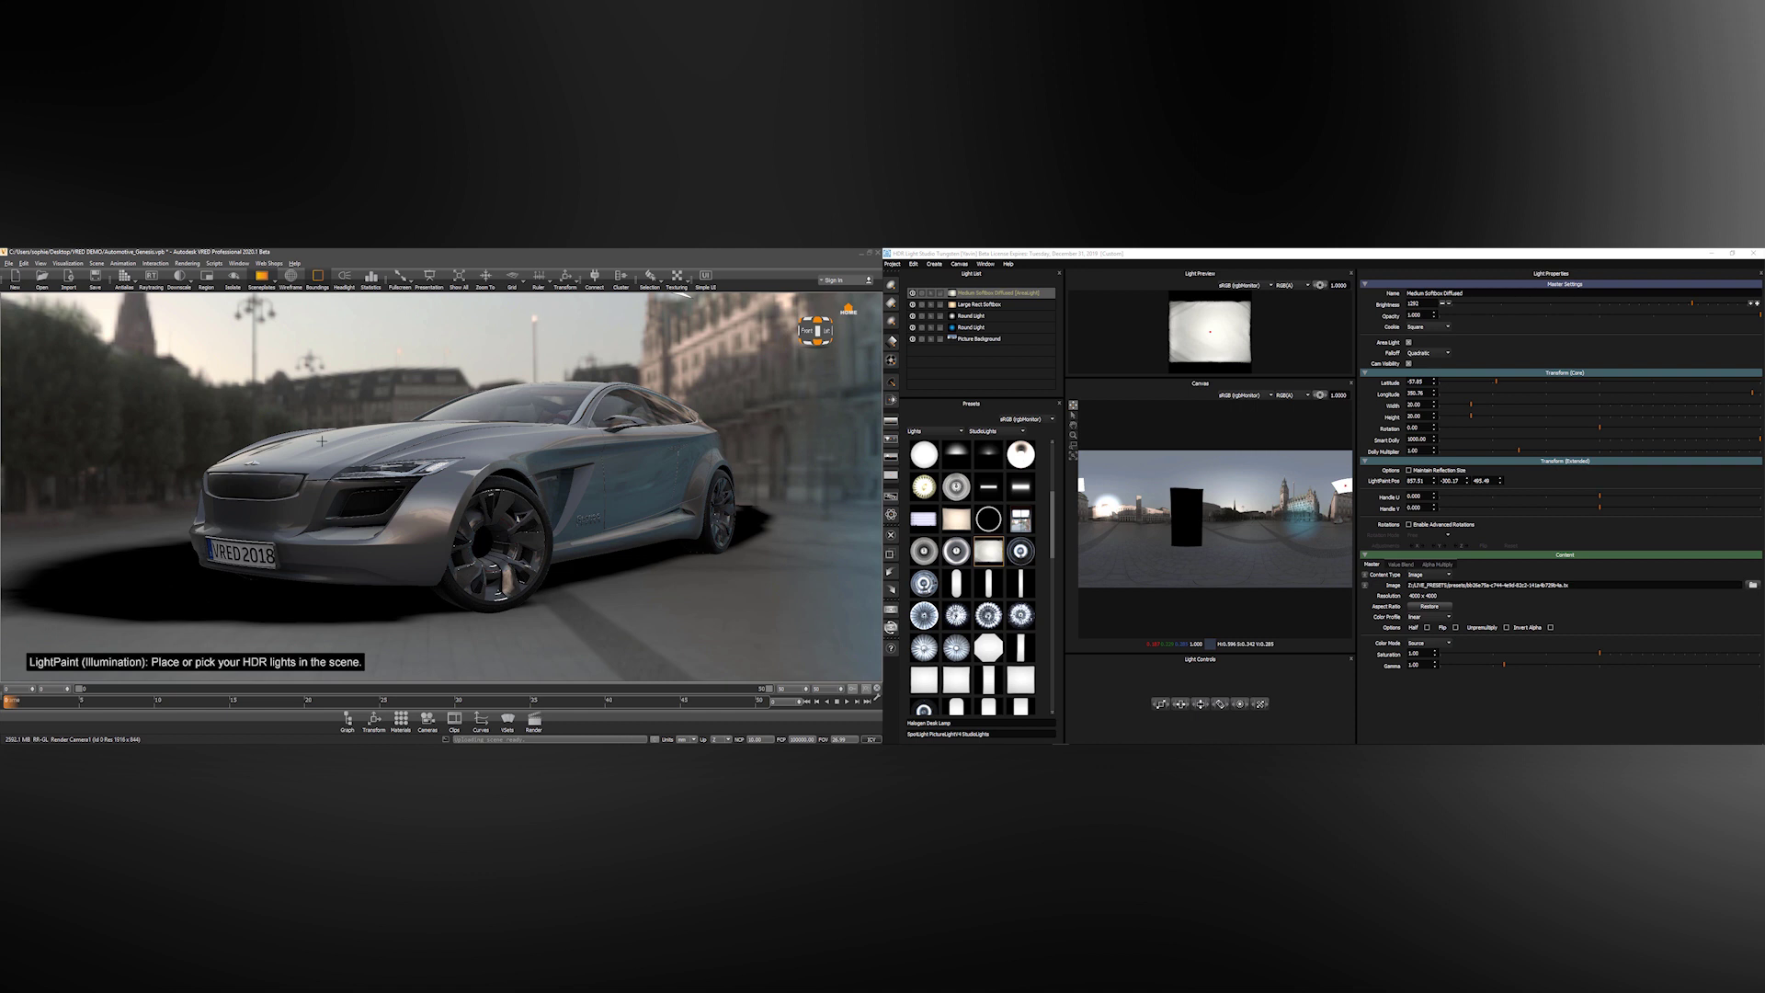
left_click(317, 439)
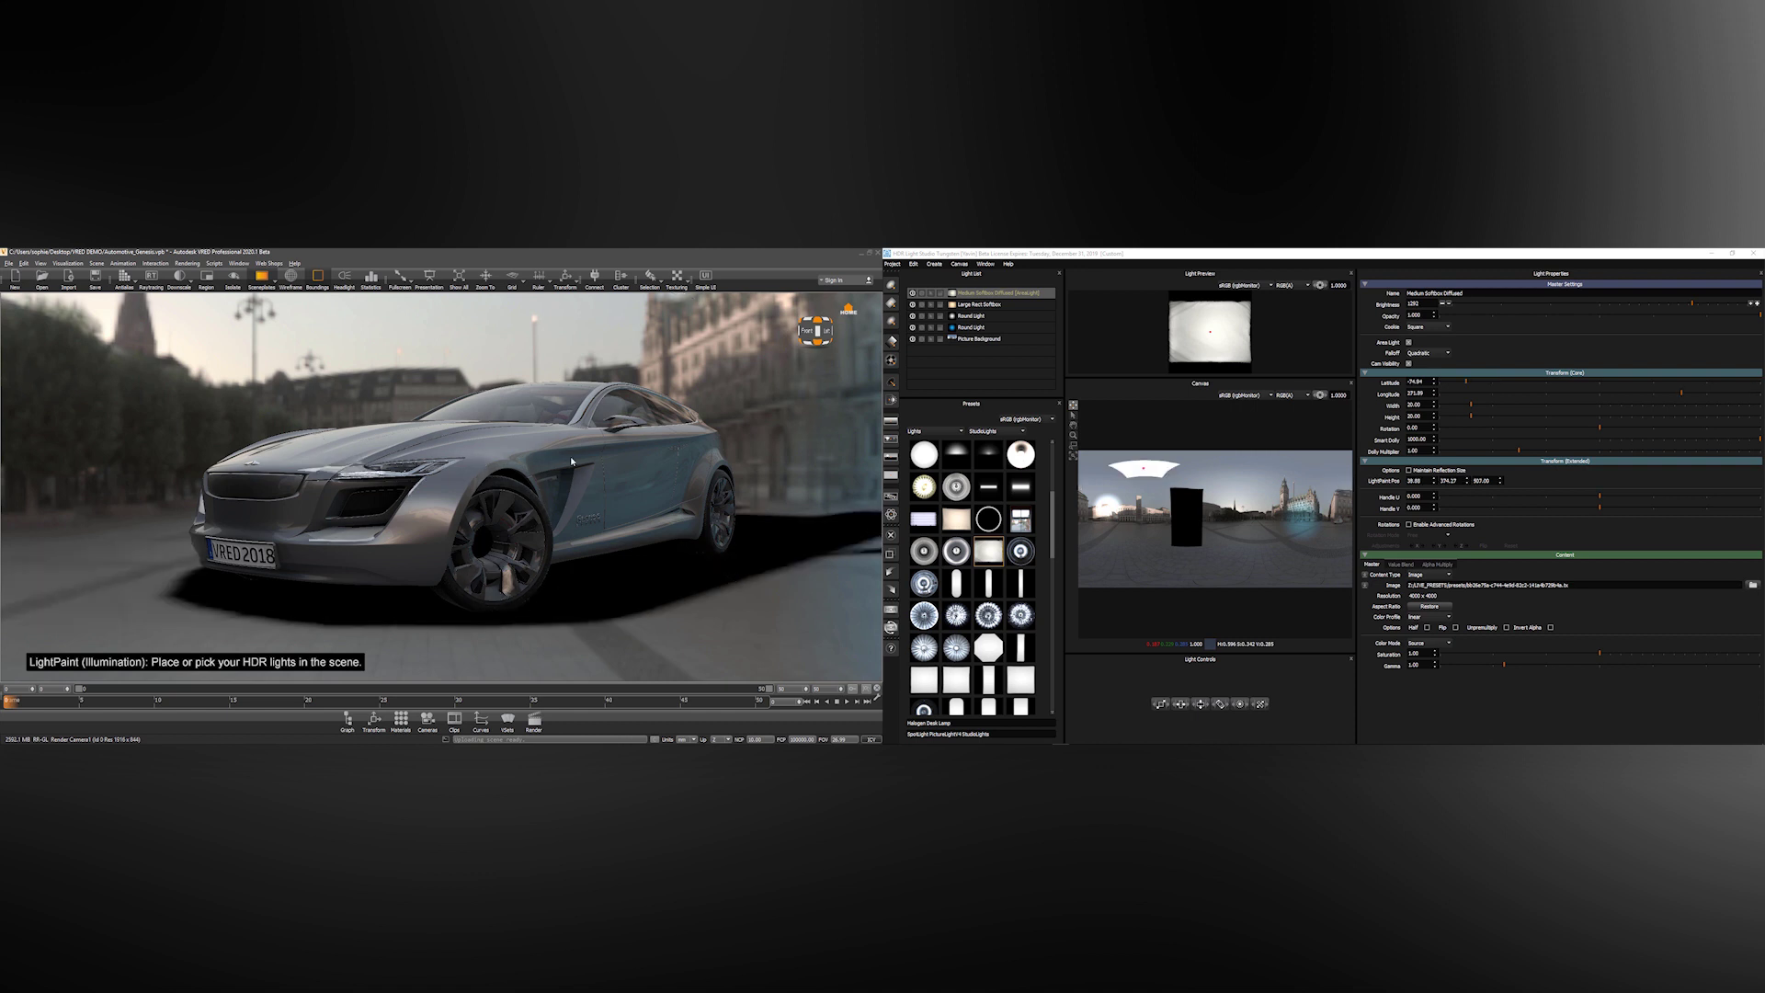
left_click(655, 478)
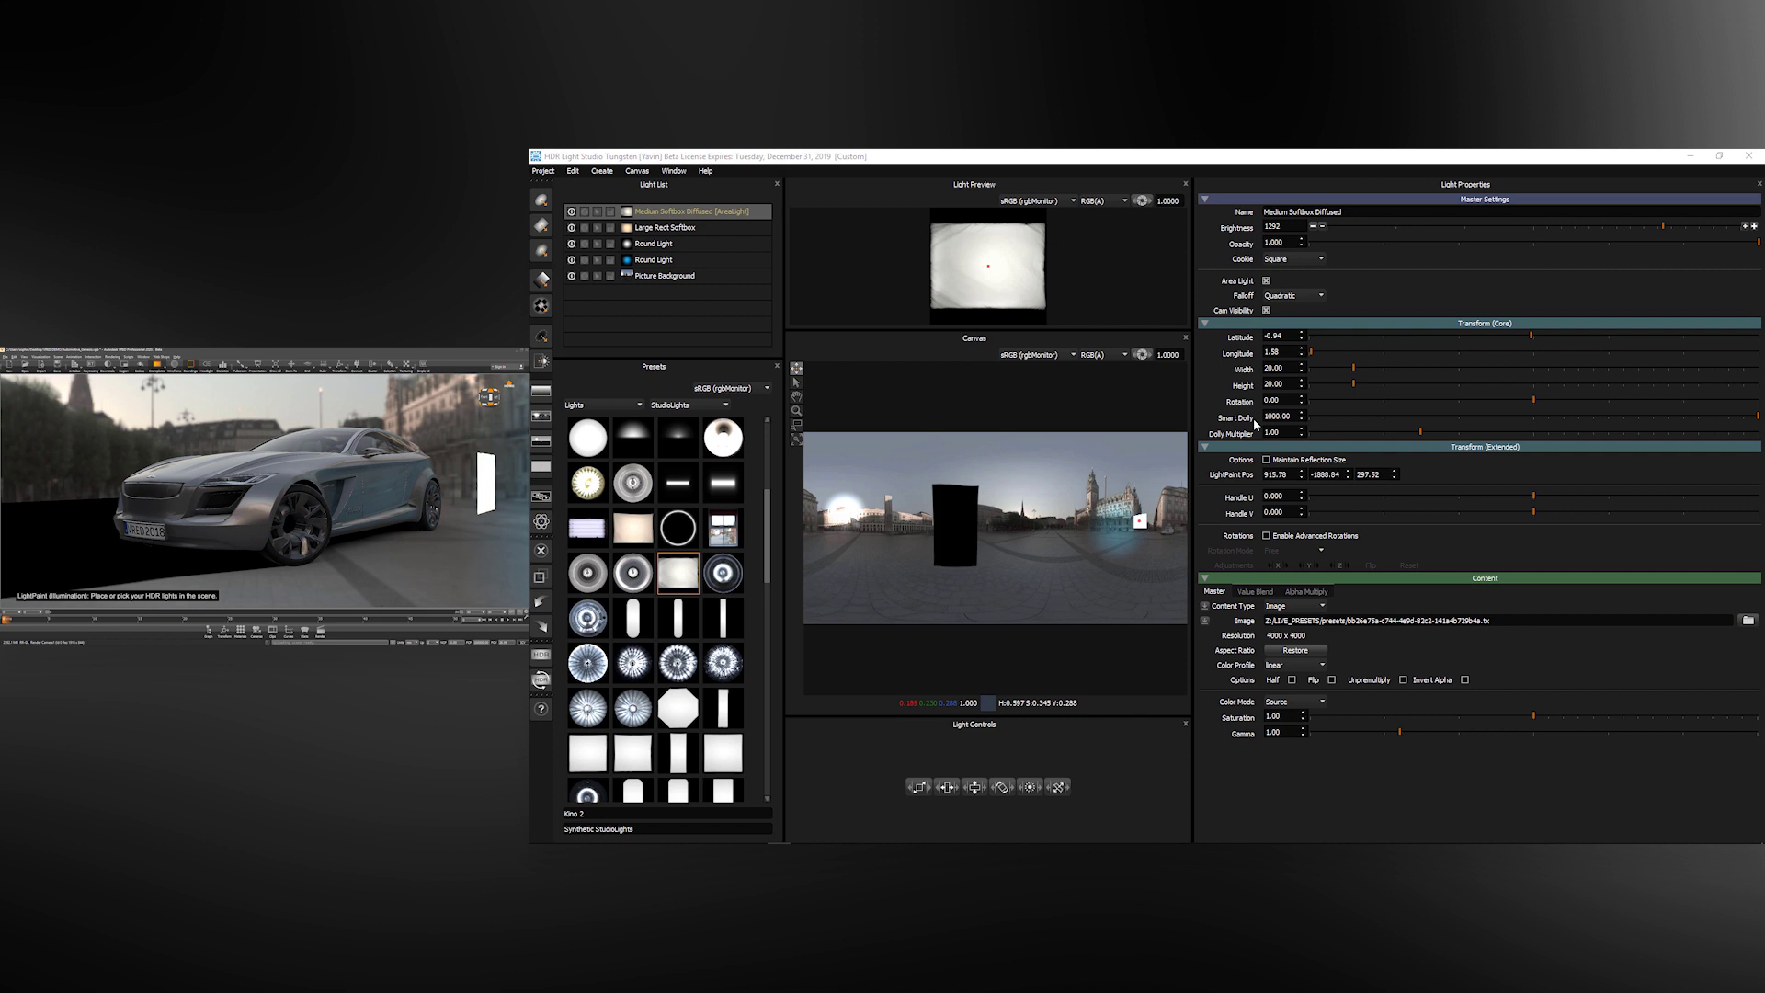
Step: Try several Smart Dolly distances with the slider and typed values, including 1000
left_click_drag(1758, 418, 1552, 420)
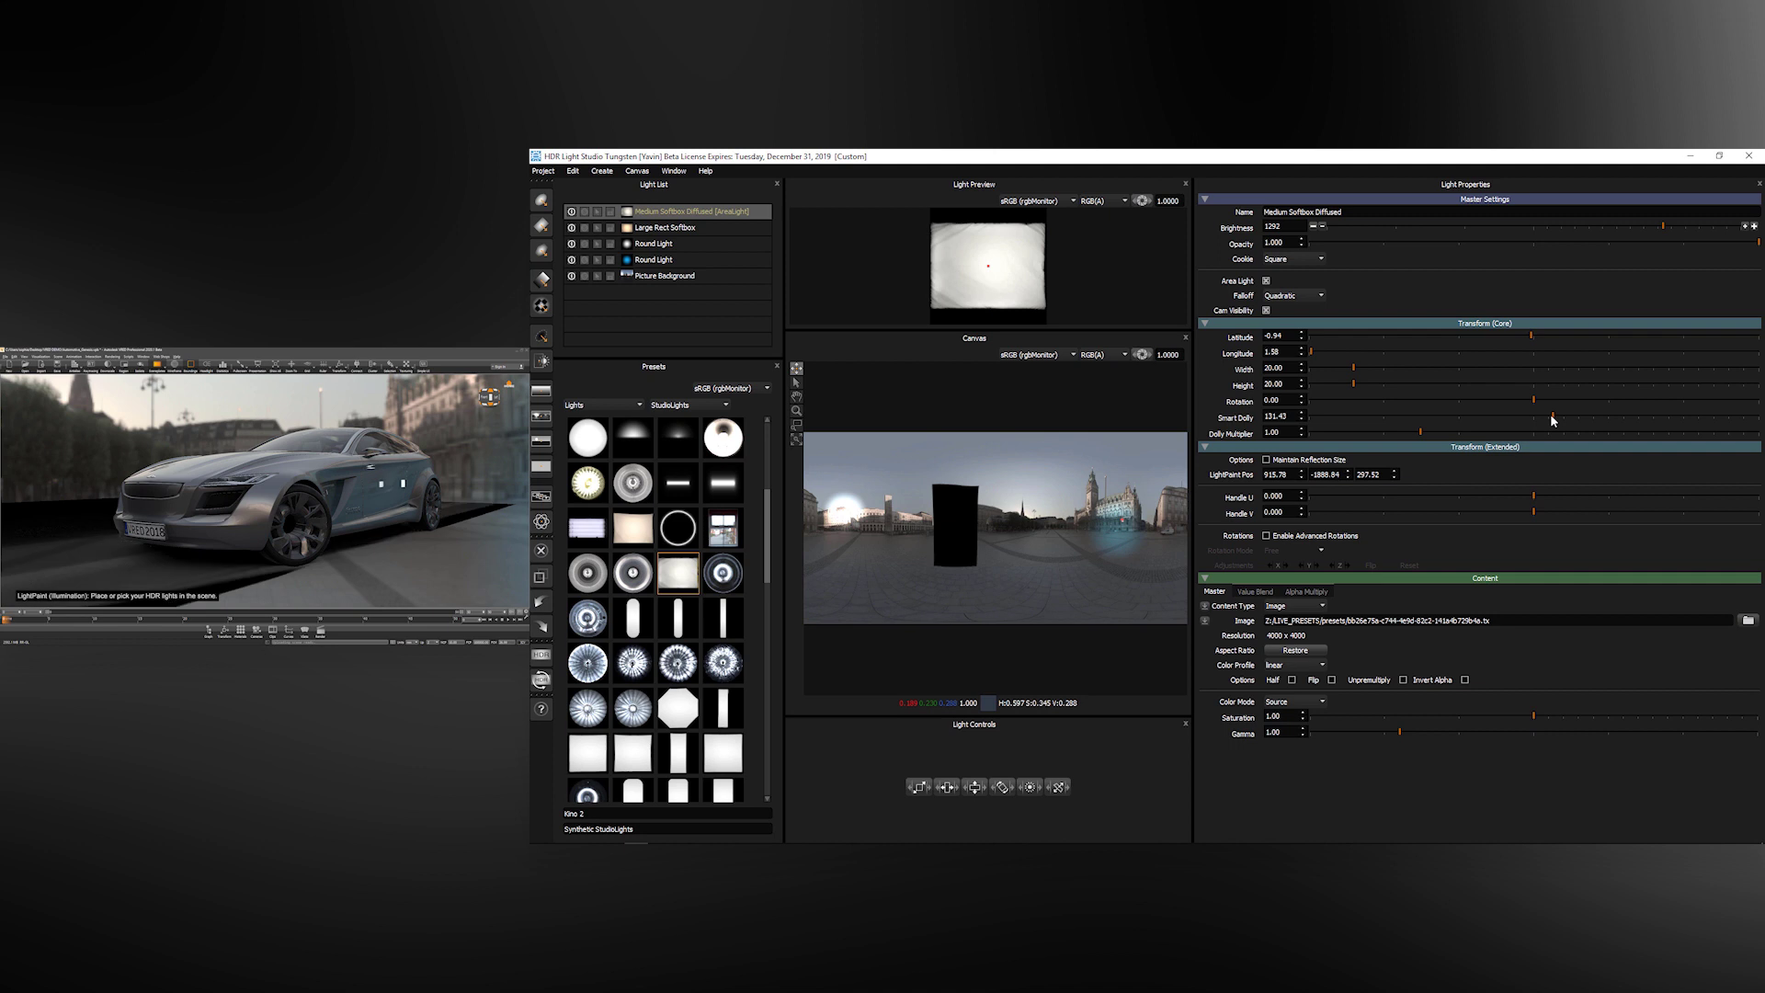
left_click_drag(1551, 419, 1710, 420)
left_click(1666, 419)
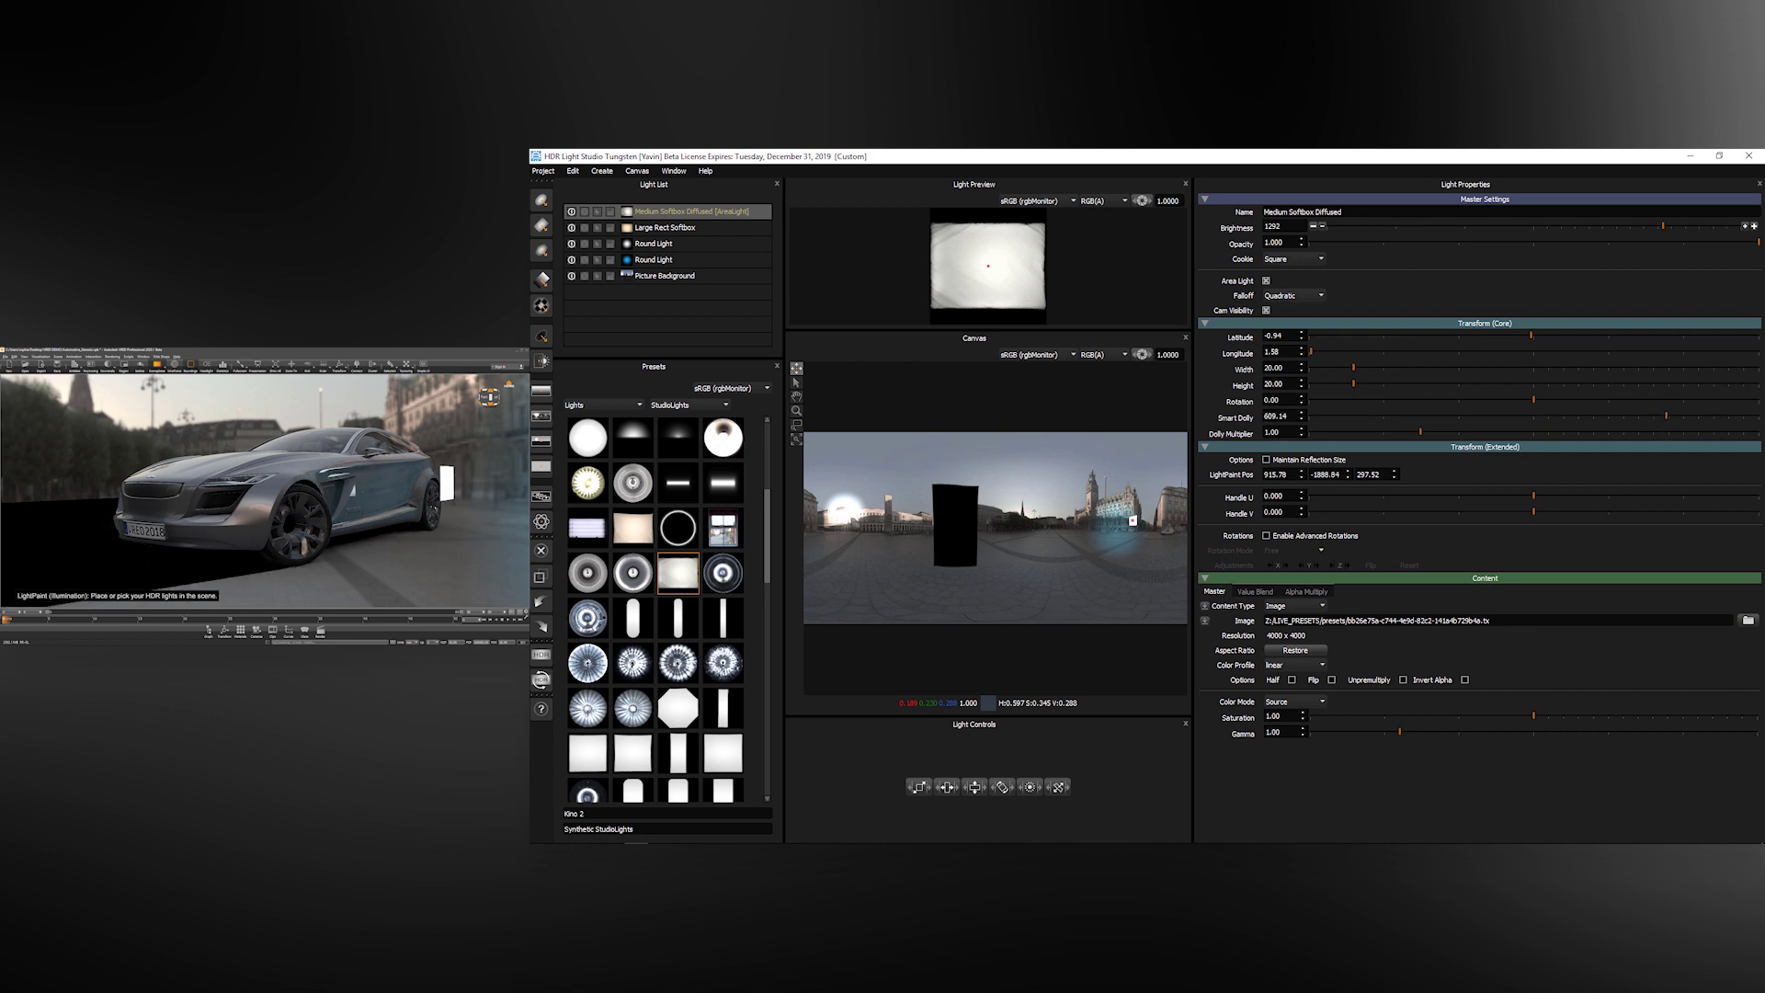
left_click(1275, 416)
type("1")
key("Return")
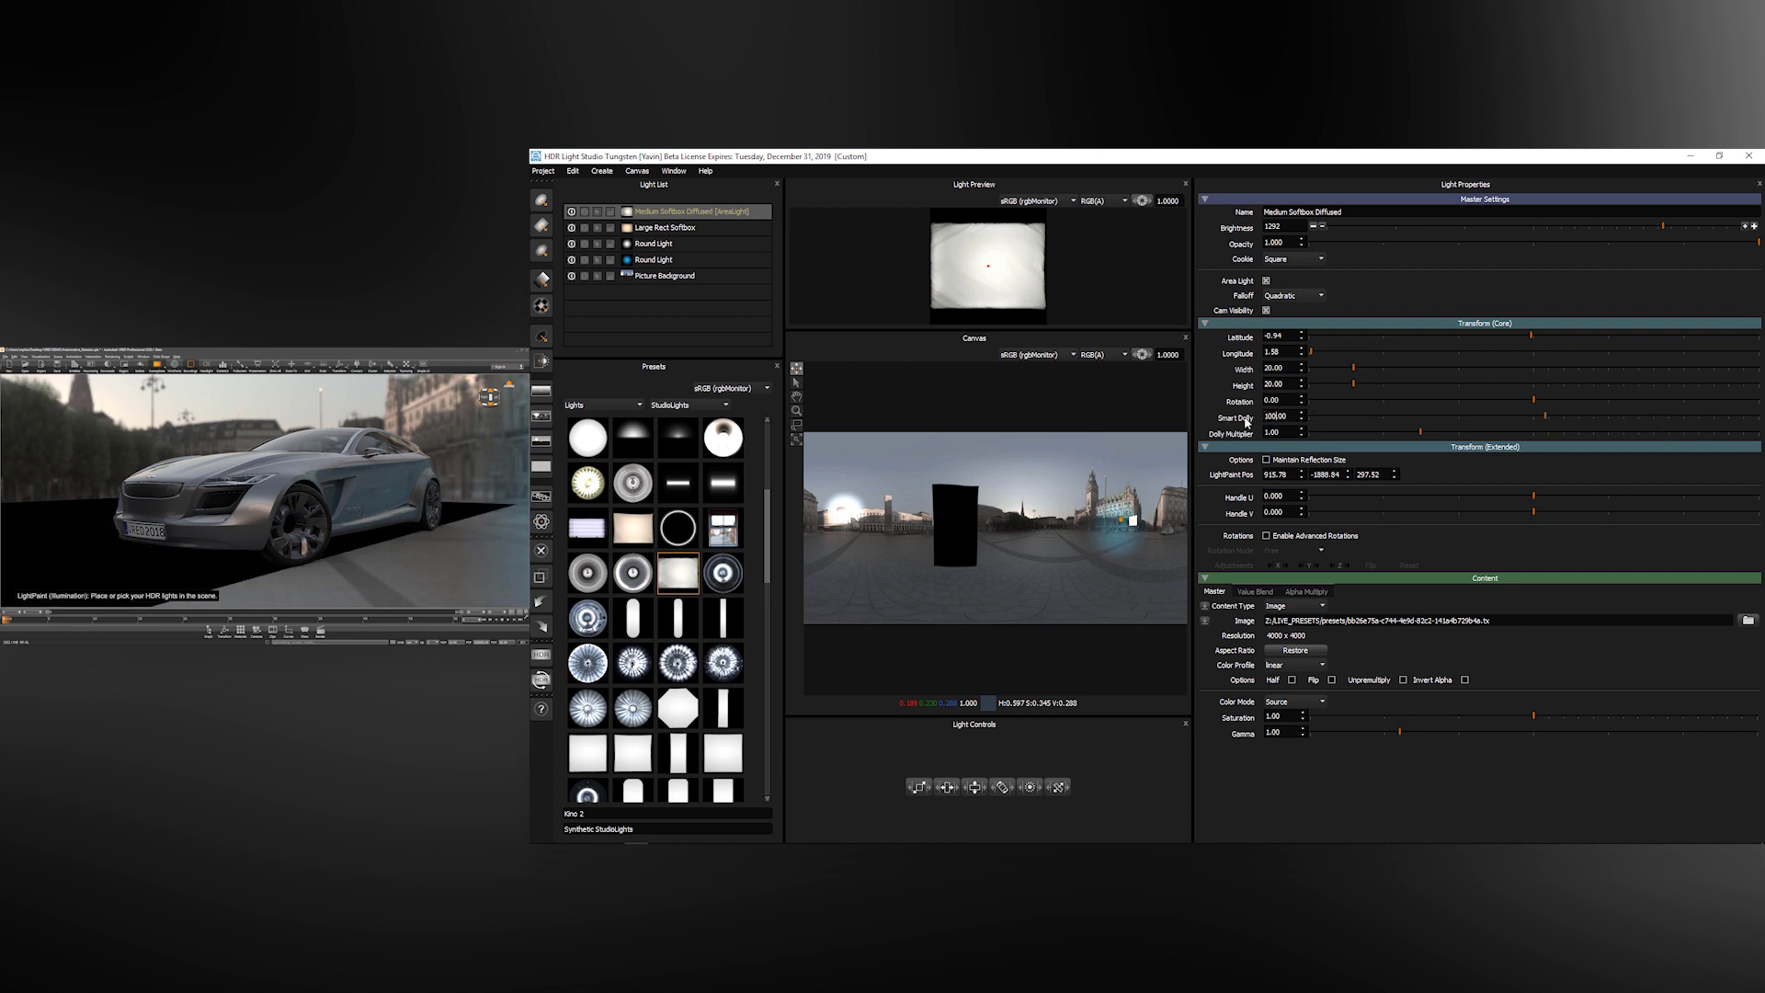
type("1000")
key("Return")
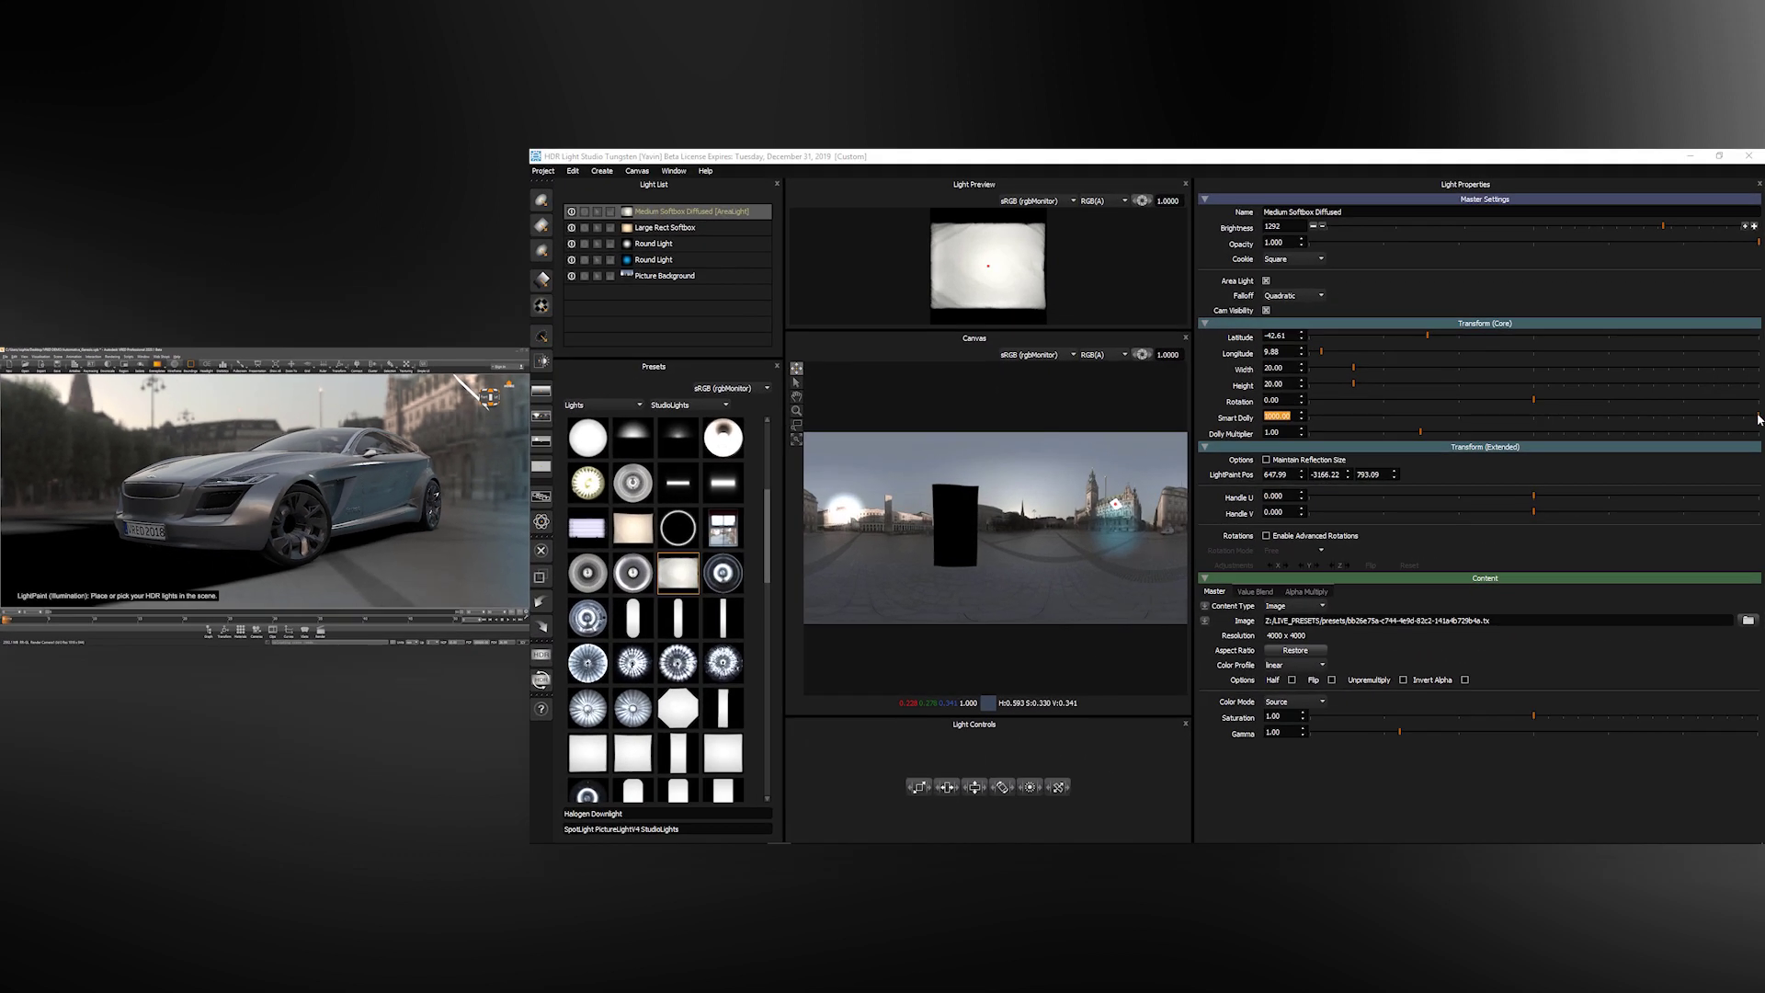
Step: Enter 250 as the softbox's Smart Dolly distance
left_click(1286, 415)
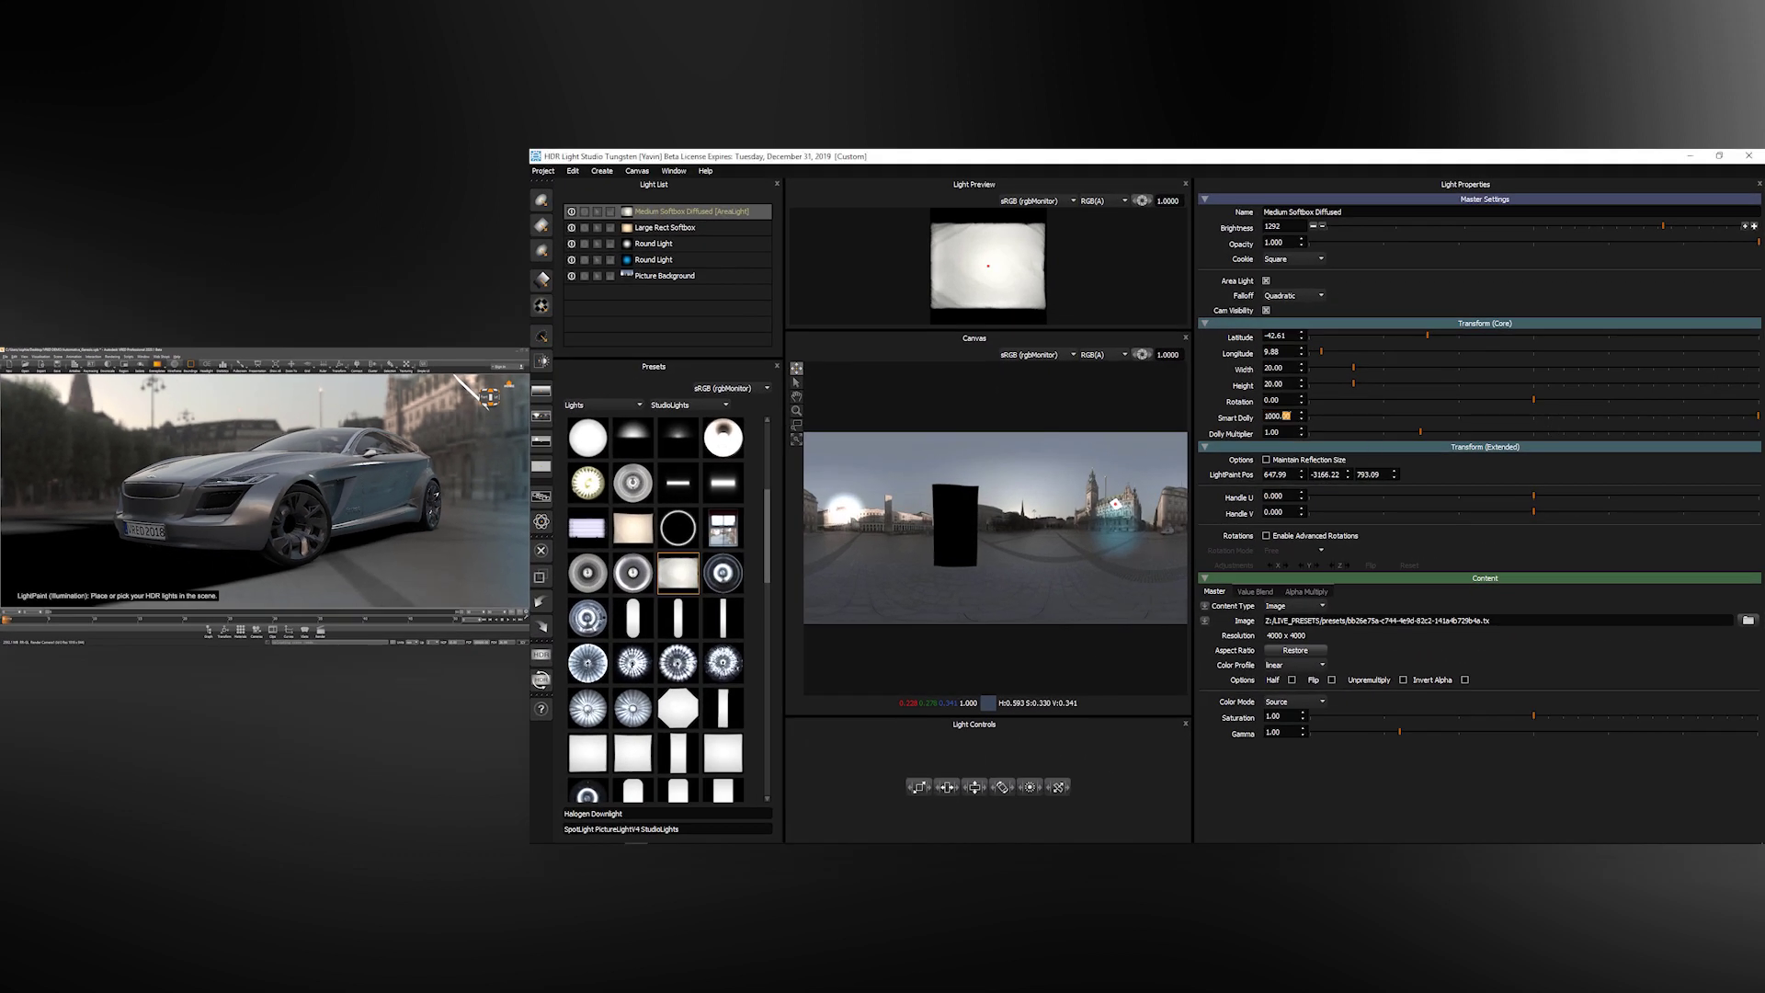
double_click(1276, 415)
type("250")
key("Return")
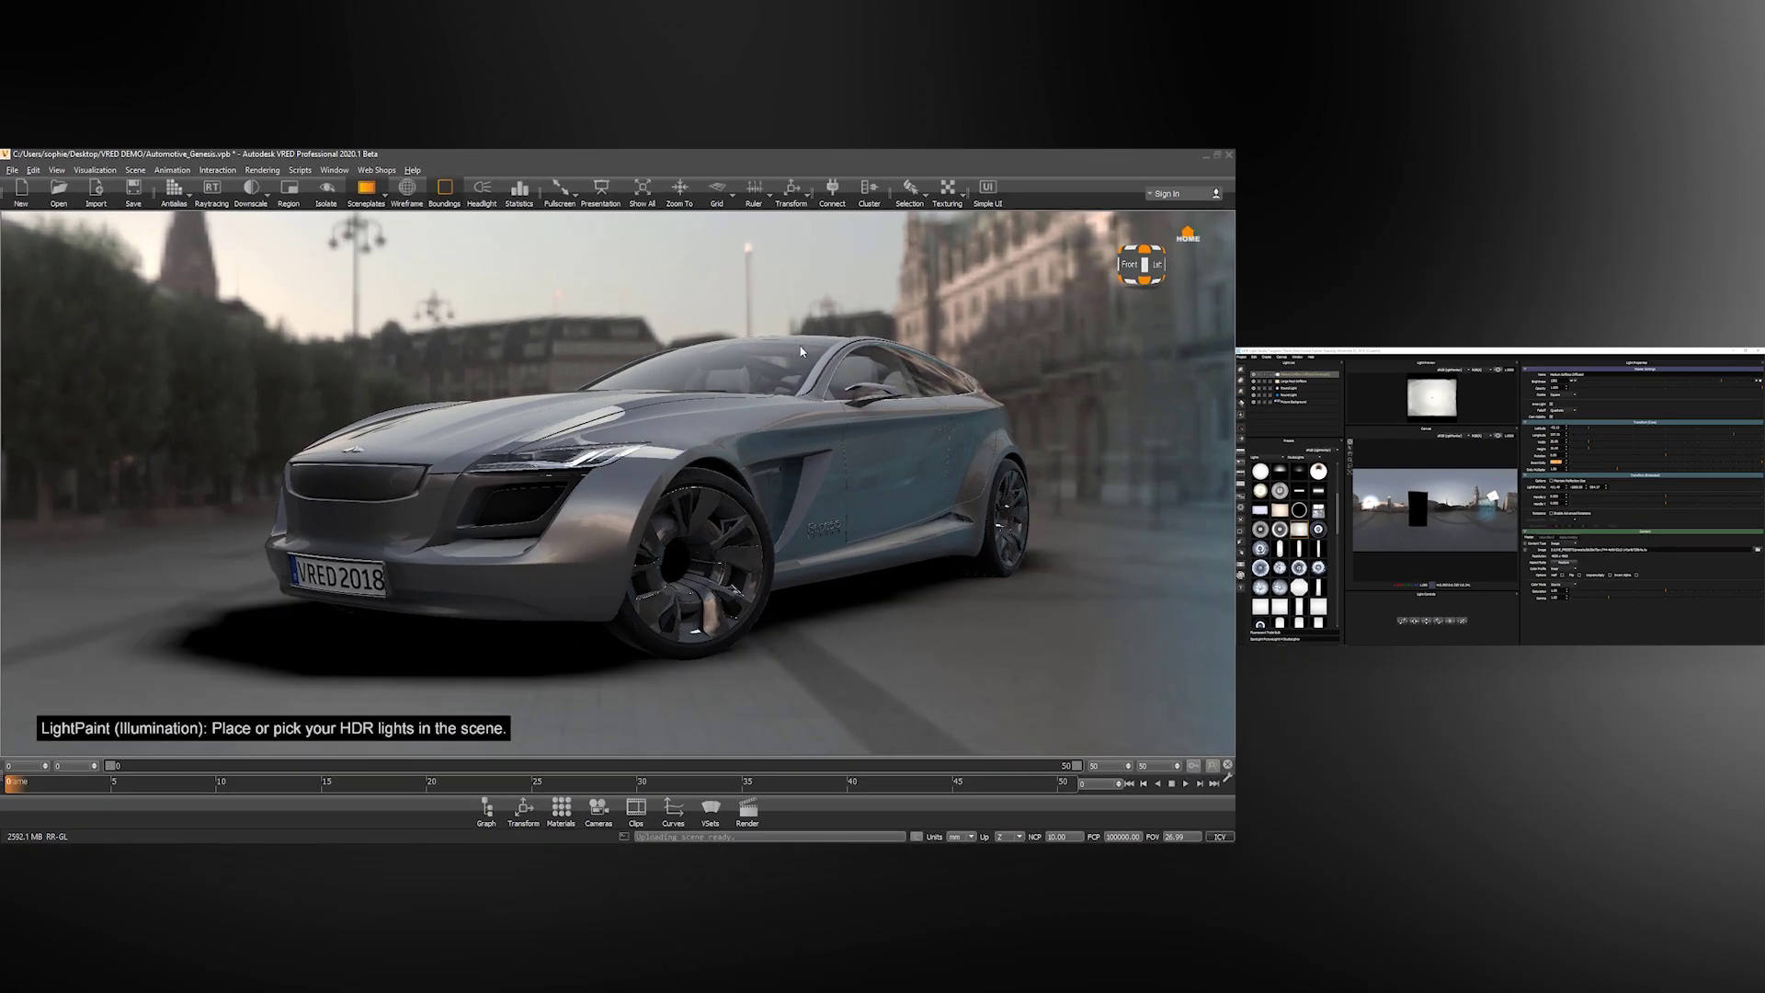
Step: Light-paint the softbox over the hood, headlight and grille, then pull Smart Dolly to about 346
left_click(801, 351)
left_click(602, 384)
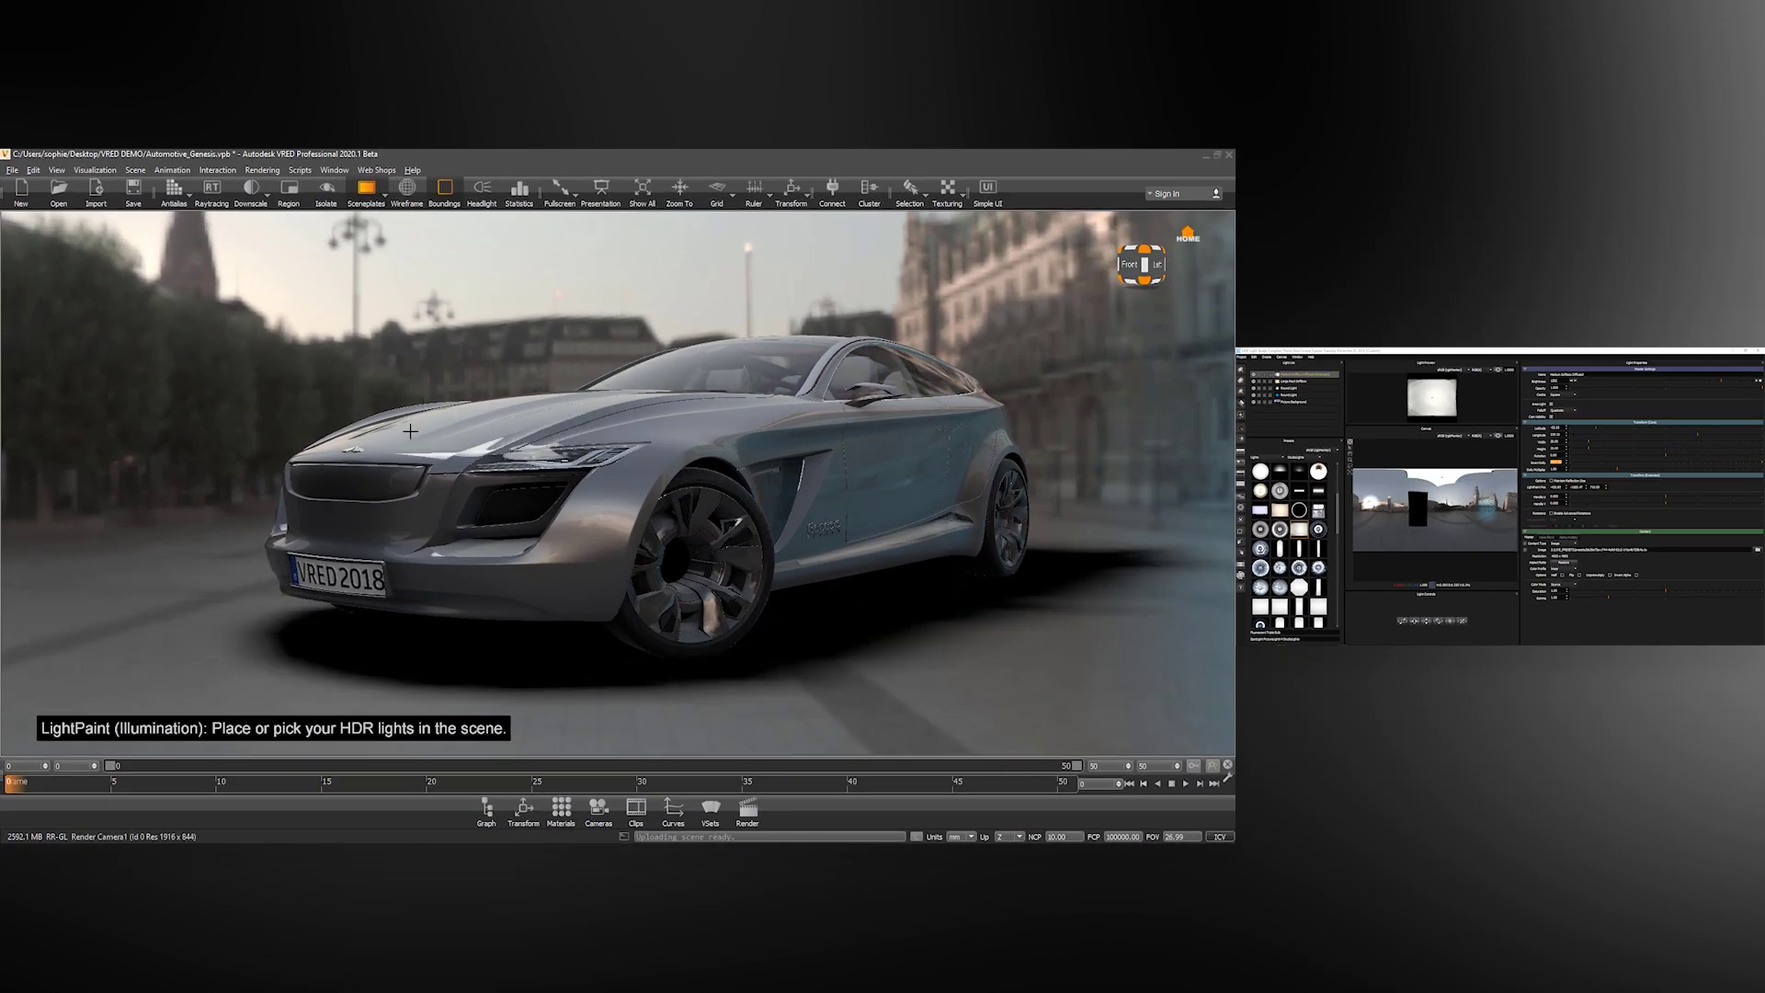
left_click(325, 477)
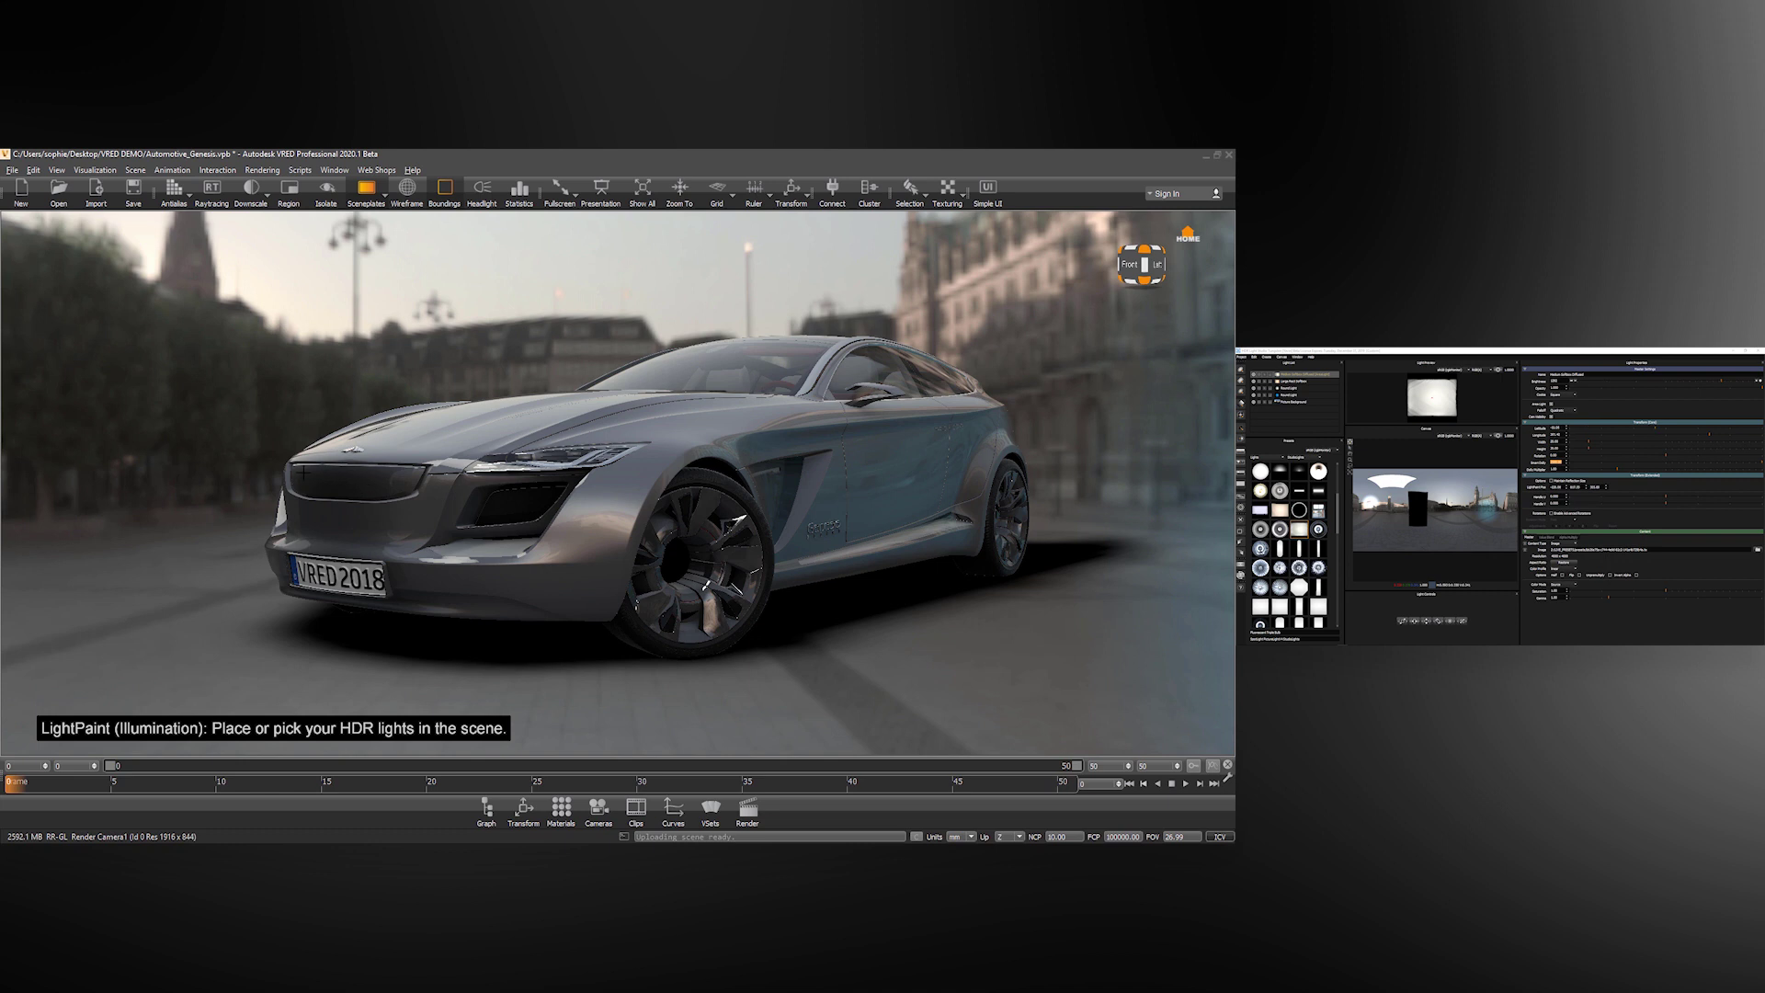
left_click(394, 479)
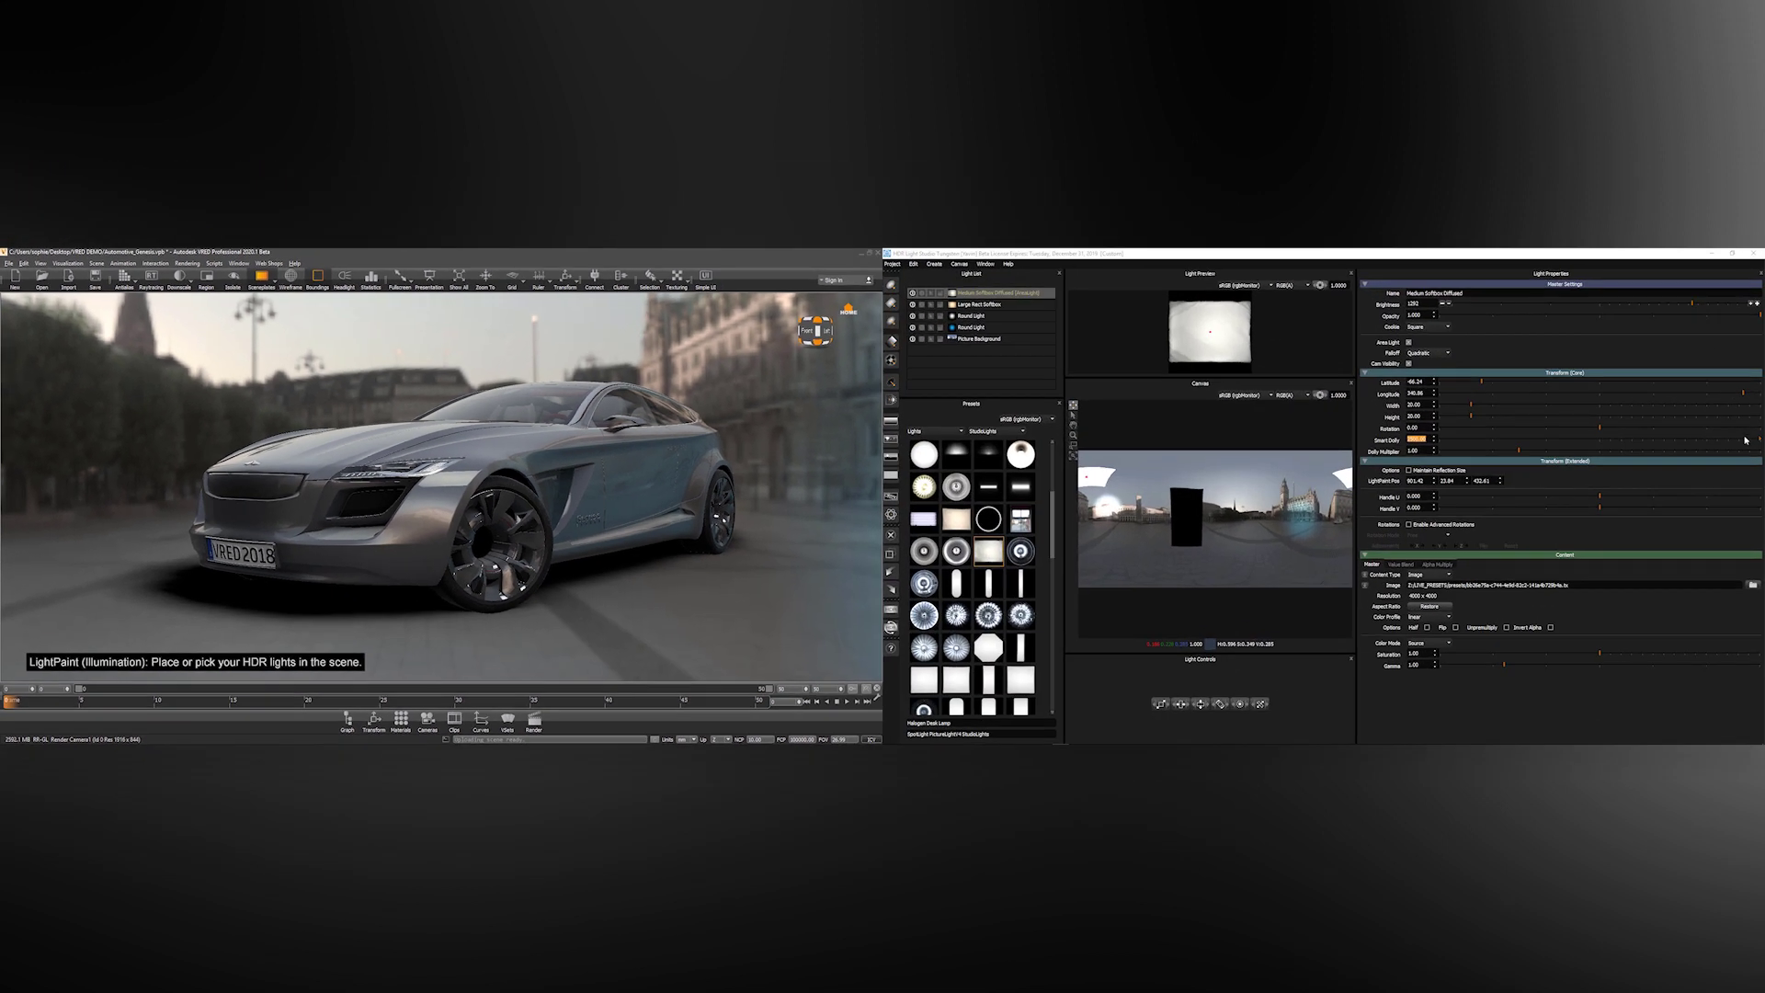
left_click_drag(1745, 440, 1646, 445)
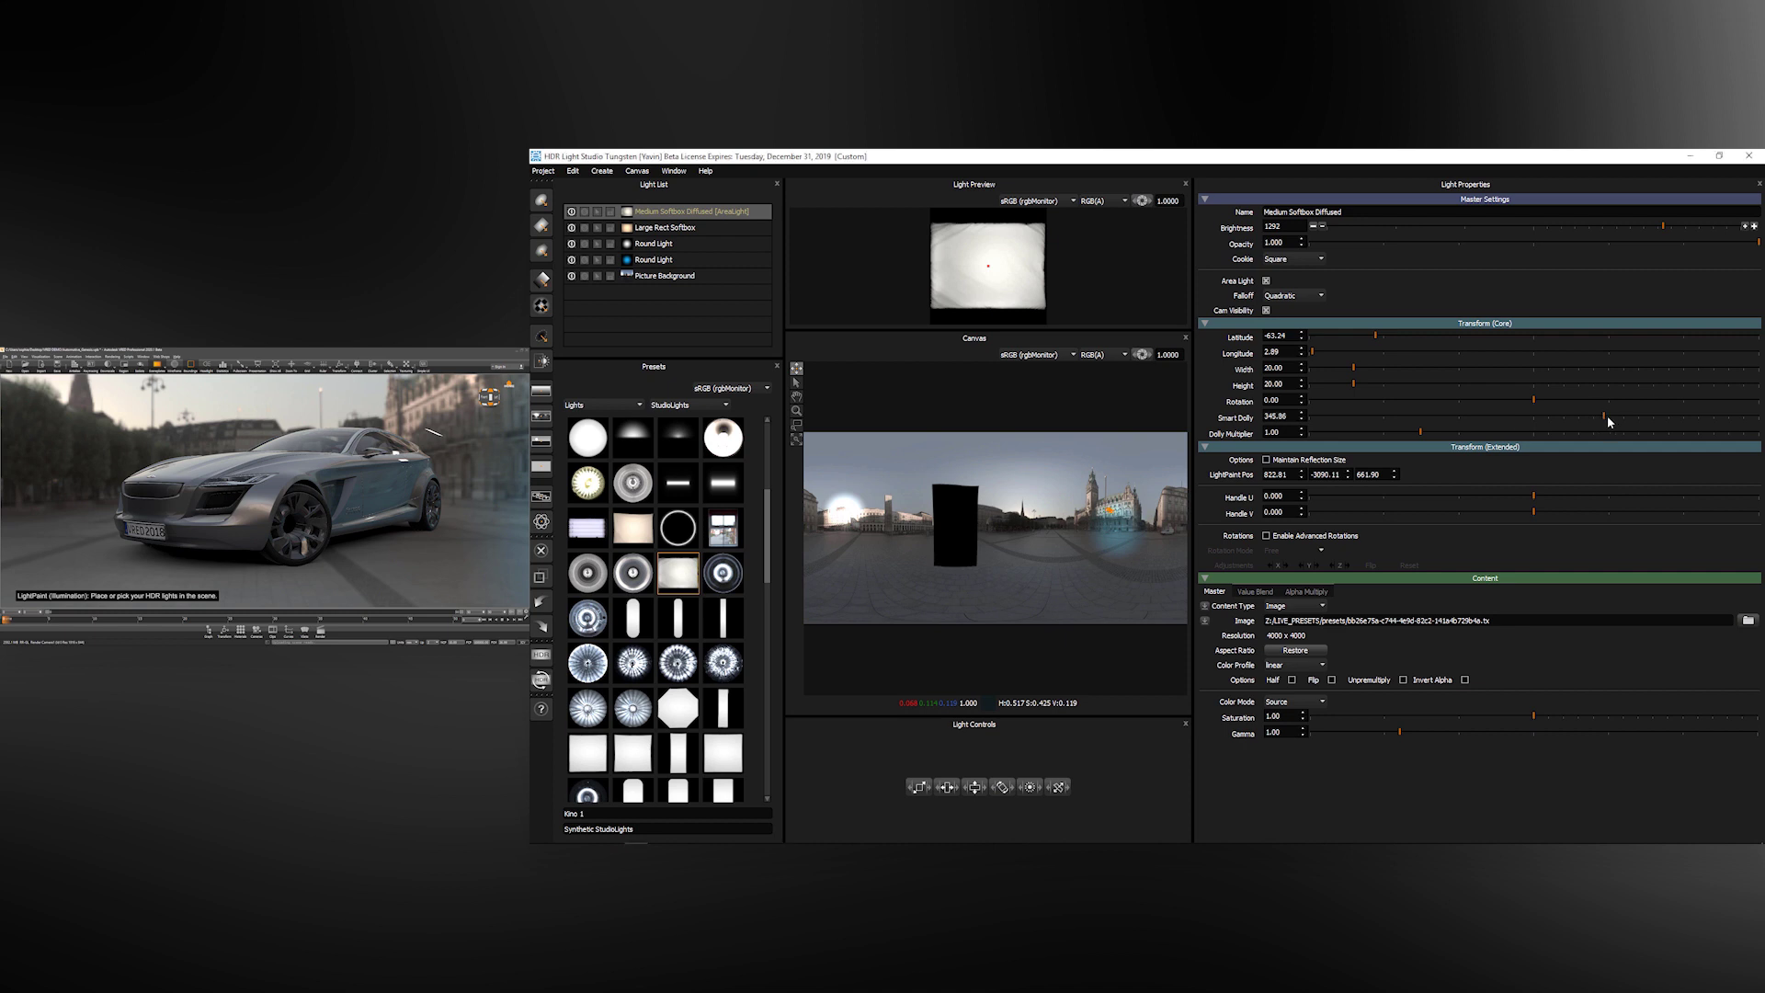
Step: Test Smart Dolly distances between about 35 and 666, settling at 307.86
left_click_drag(1600, 418, 1686, 419)
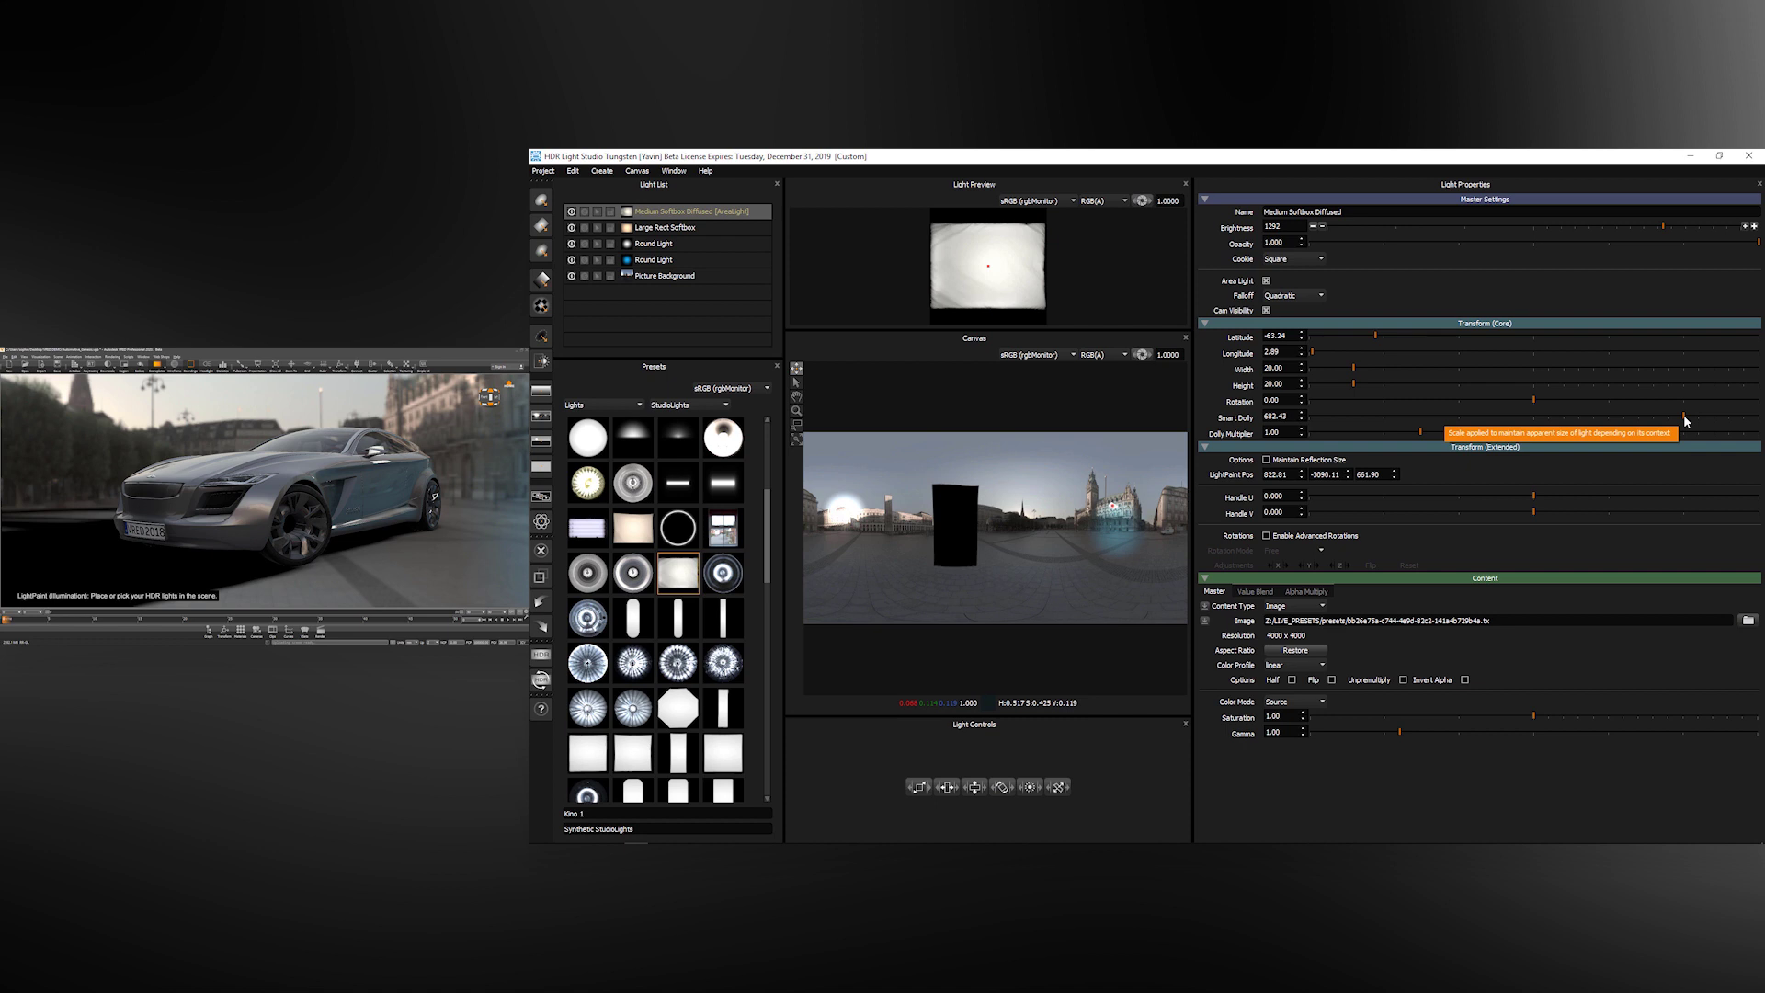
left_click(1408, 414)
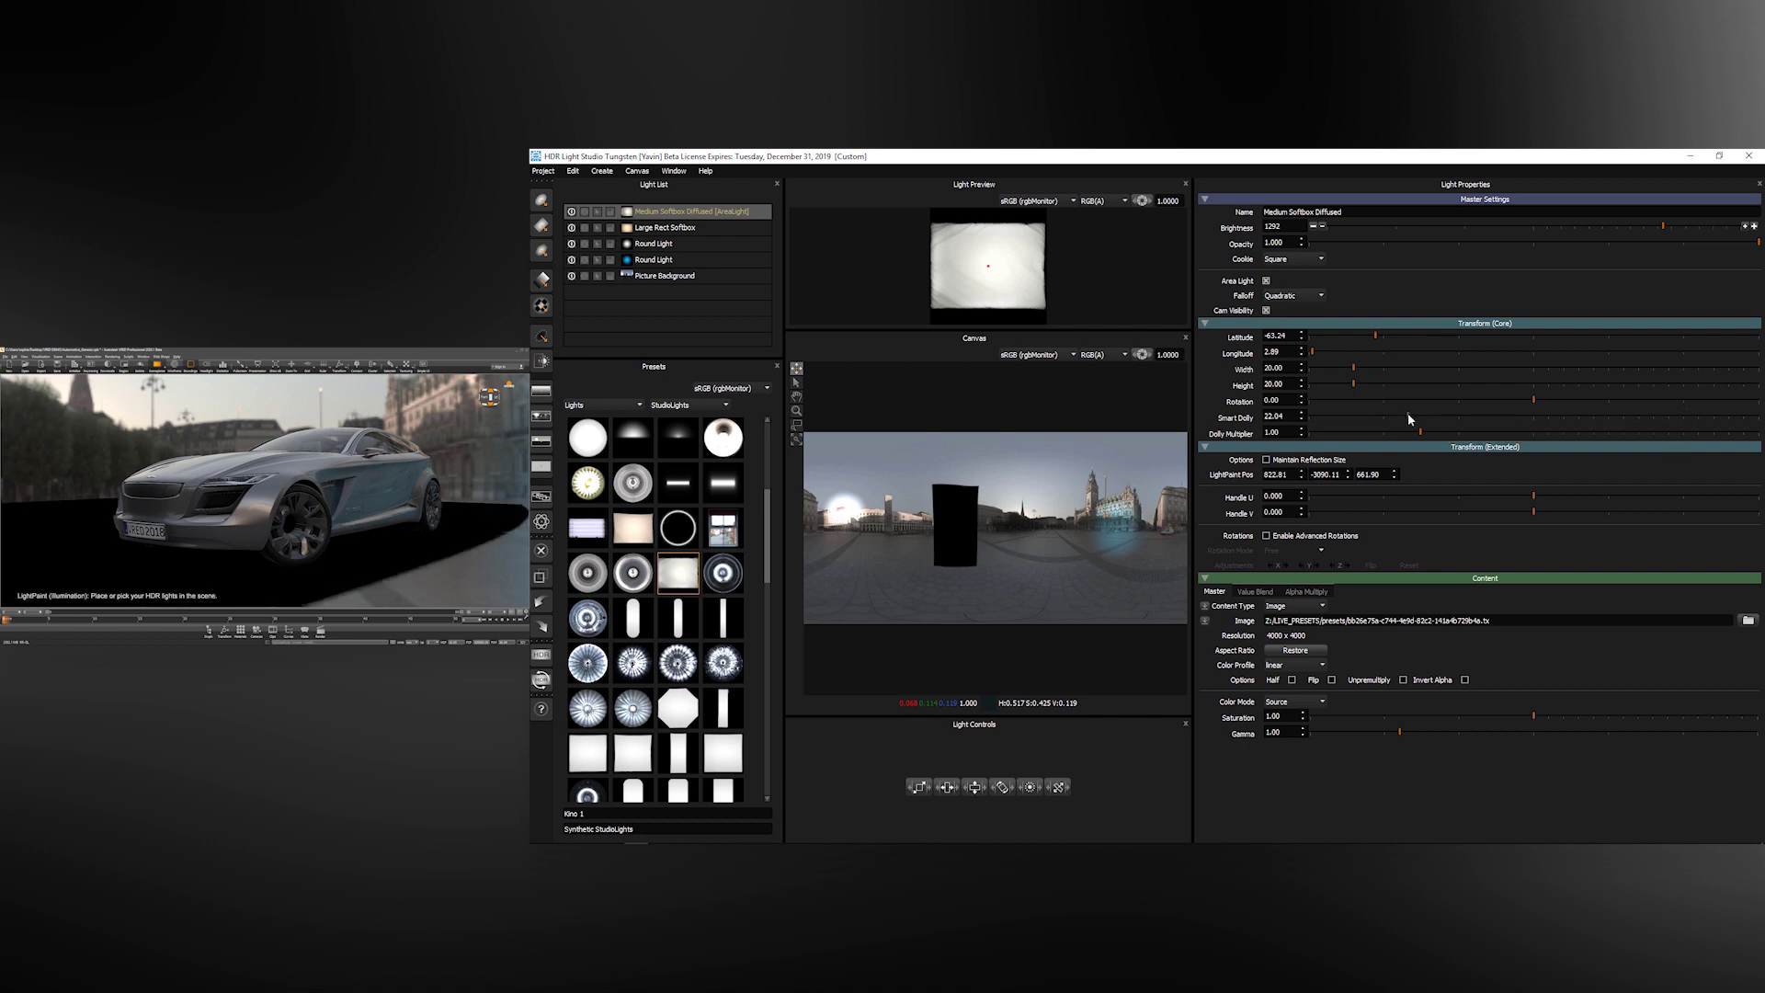
left_click(1526, 417)
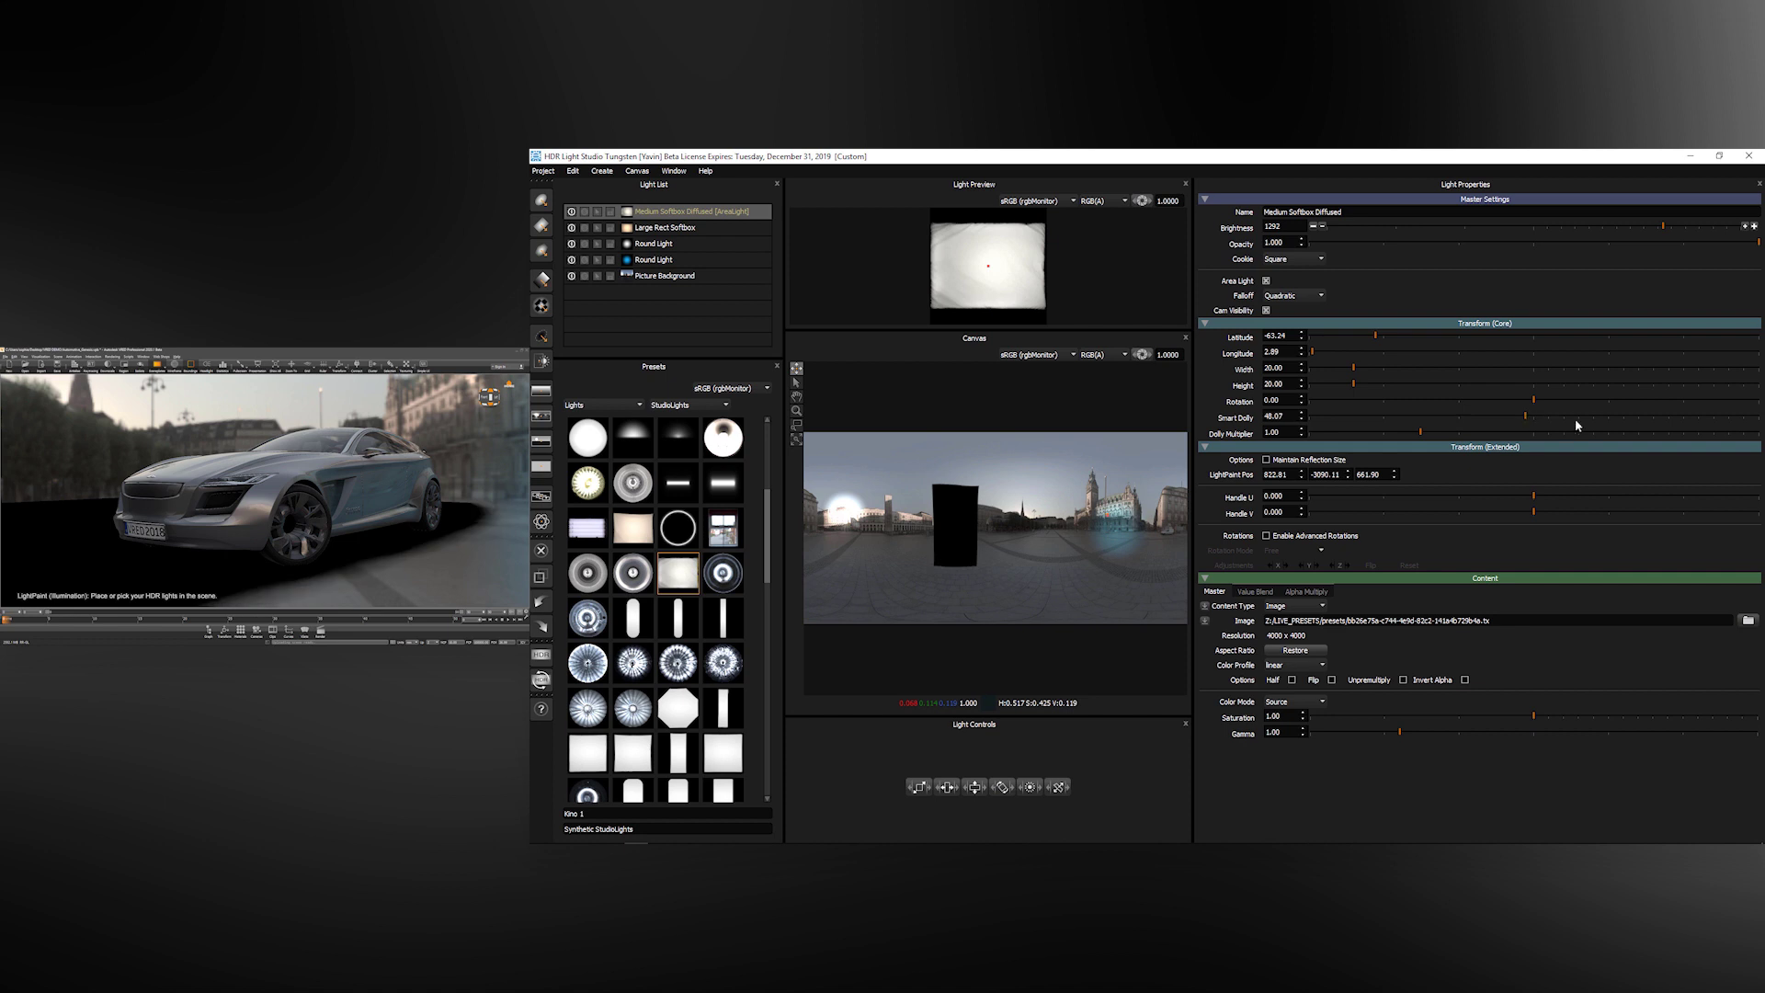
left_click(1612, 419)
left_click(1656, 417)
left_click(1678, 416)
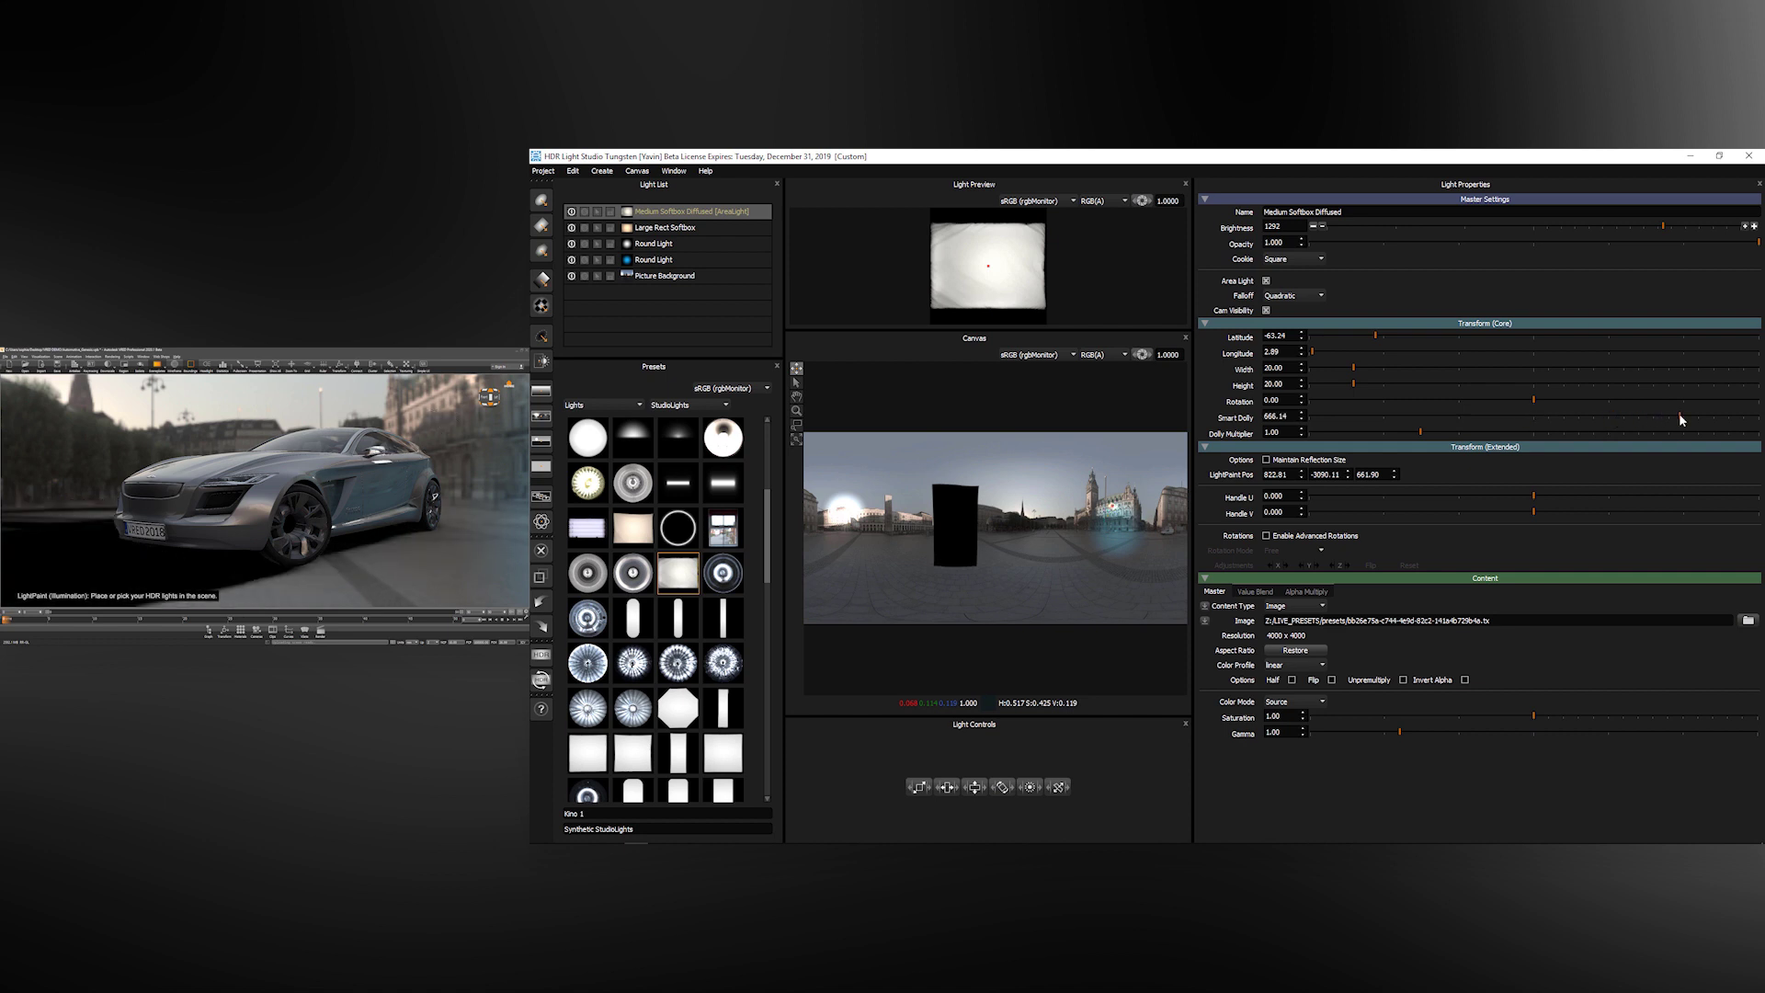
left_click(1537, 417)
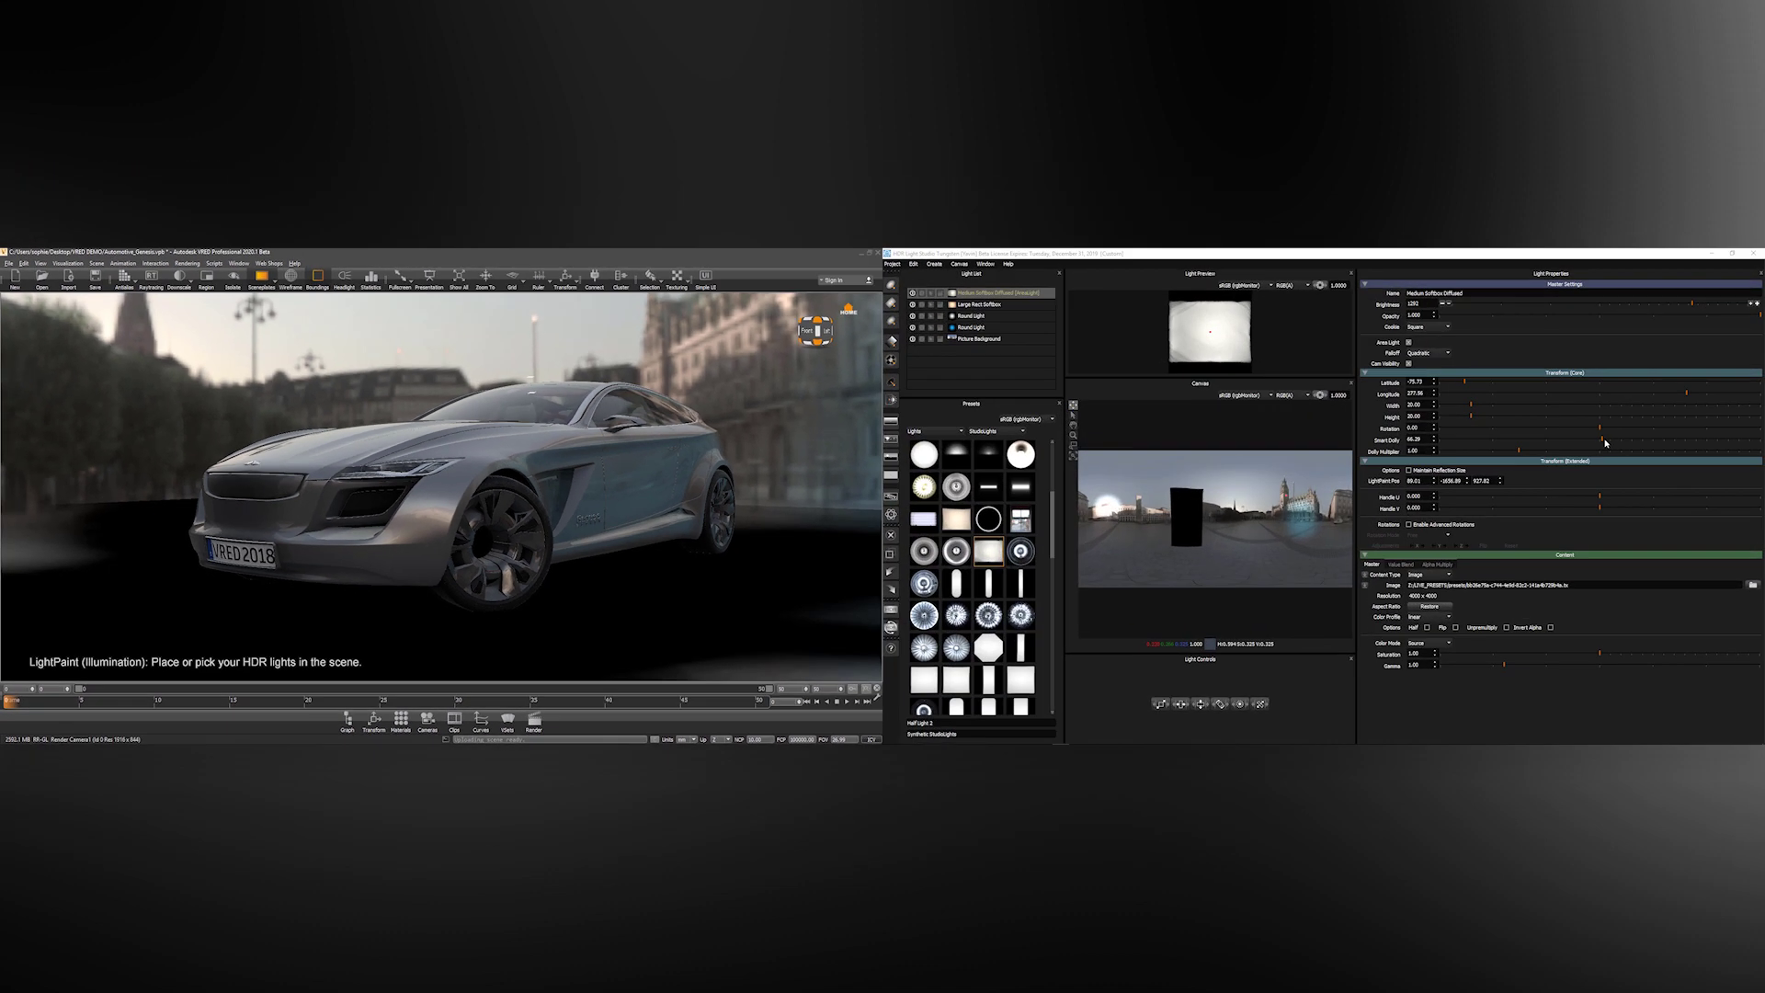
left_click_drag(1604, 443, 1645, 441)
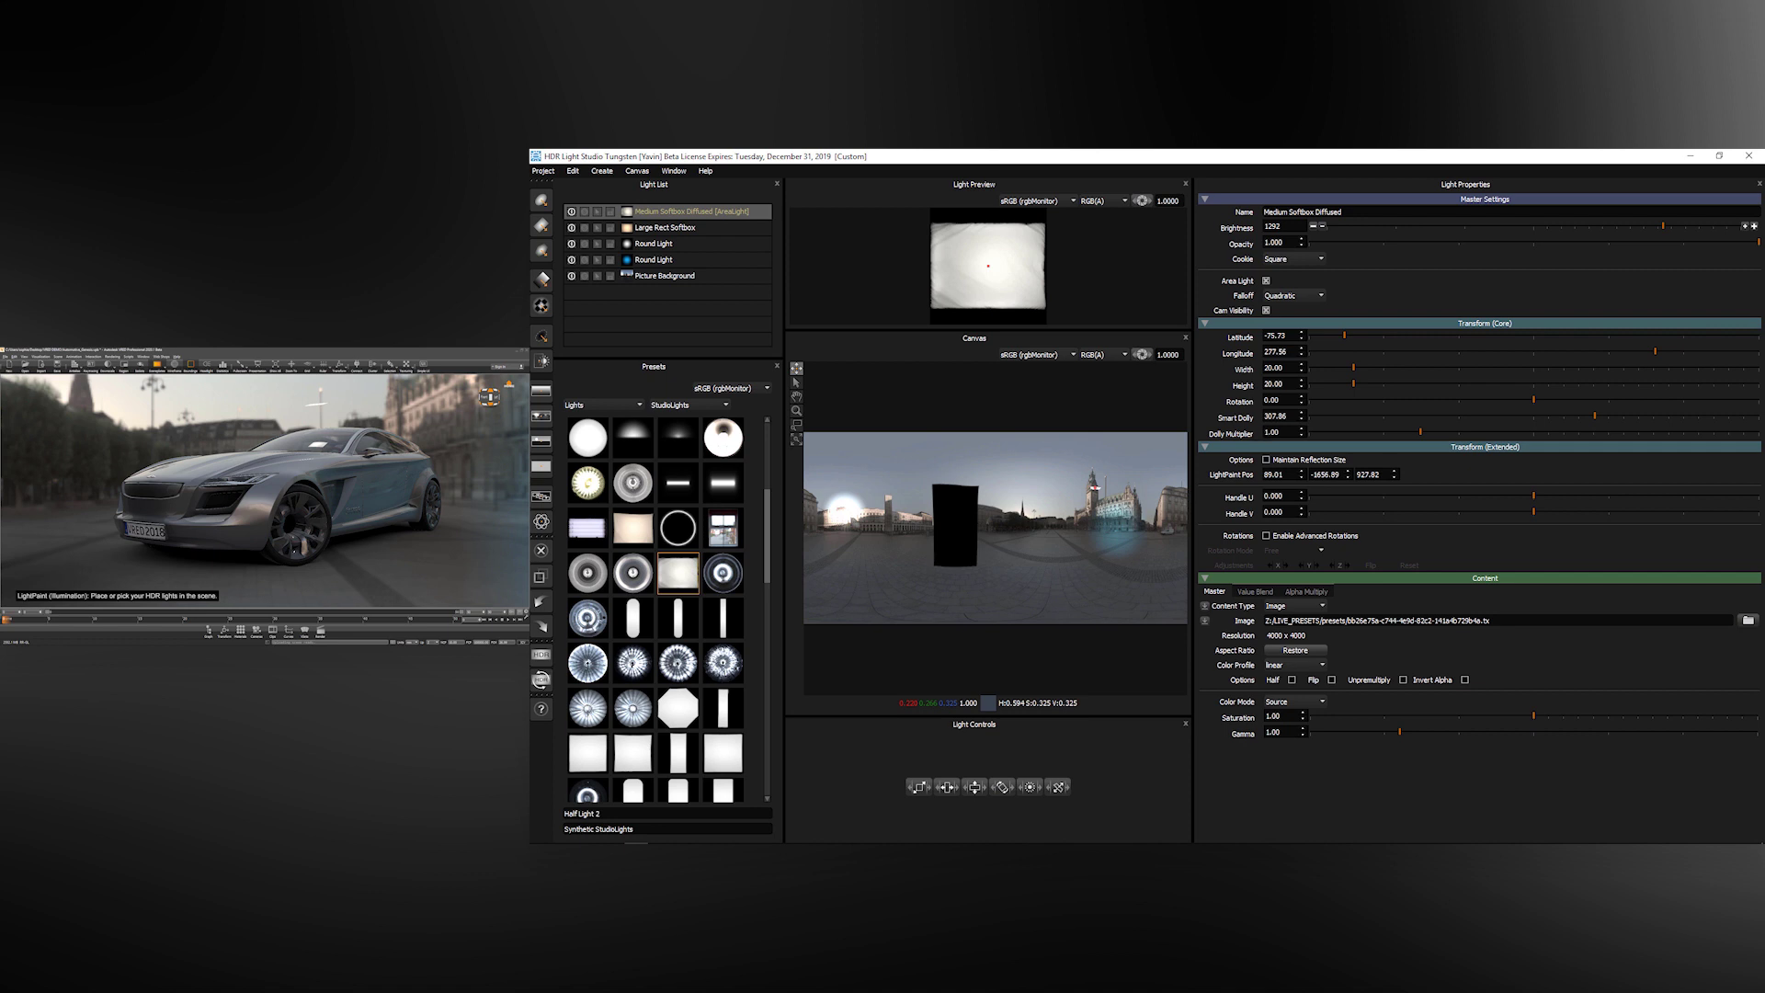
left_click(1426, 434)
left_click_drag(1440, 440, 1325, 438)
type("1")
key("Tab")
key("shift+Tab")
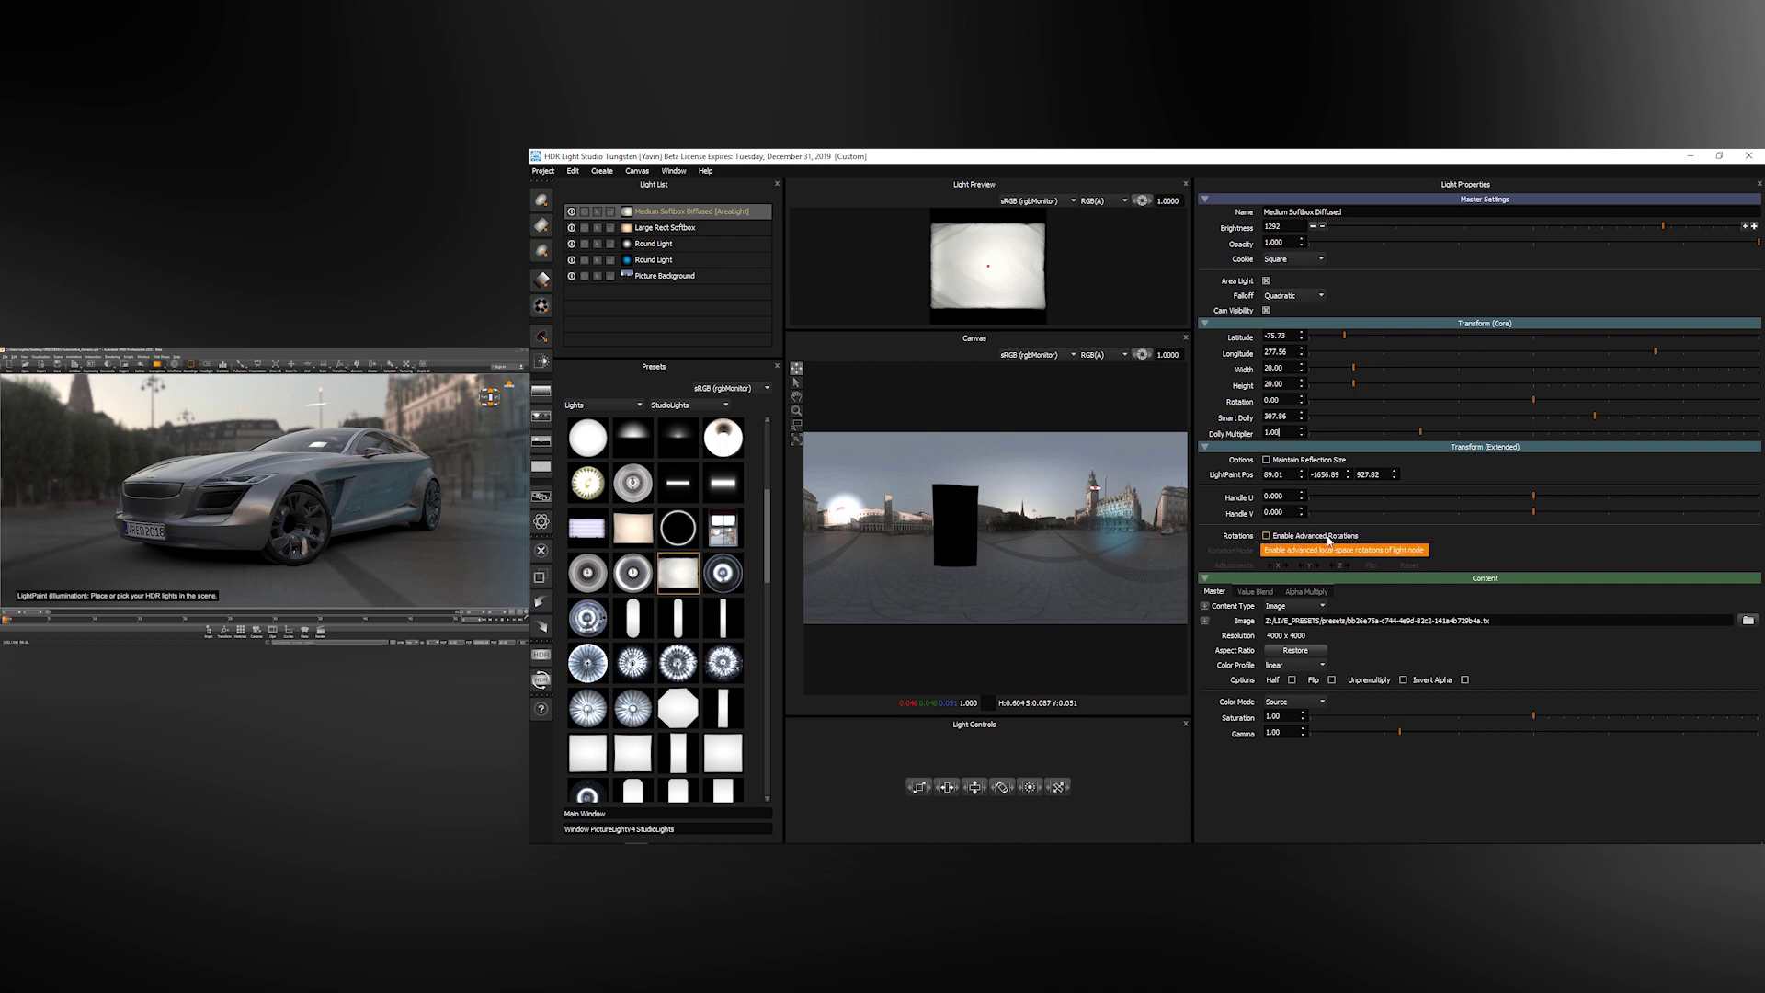
Step: Enable advanced rotations in Fixed mode and paint the softbox reflection across the roof, windshield and hood
left_click(1267, 536)
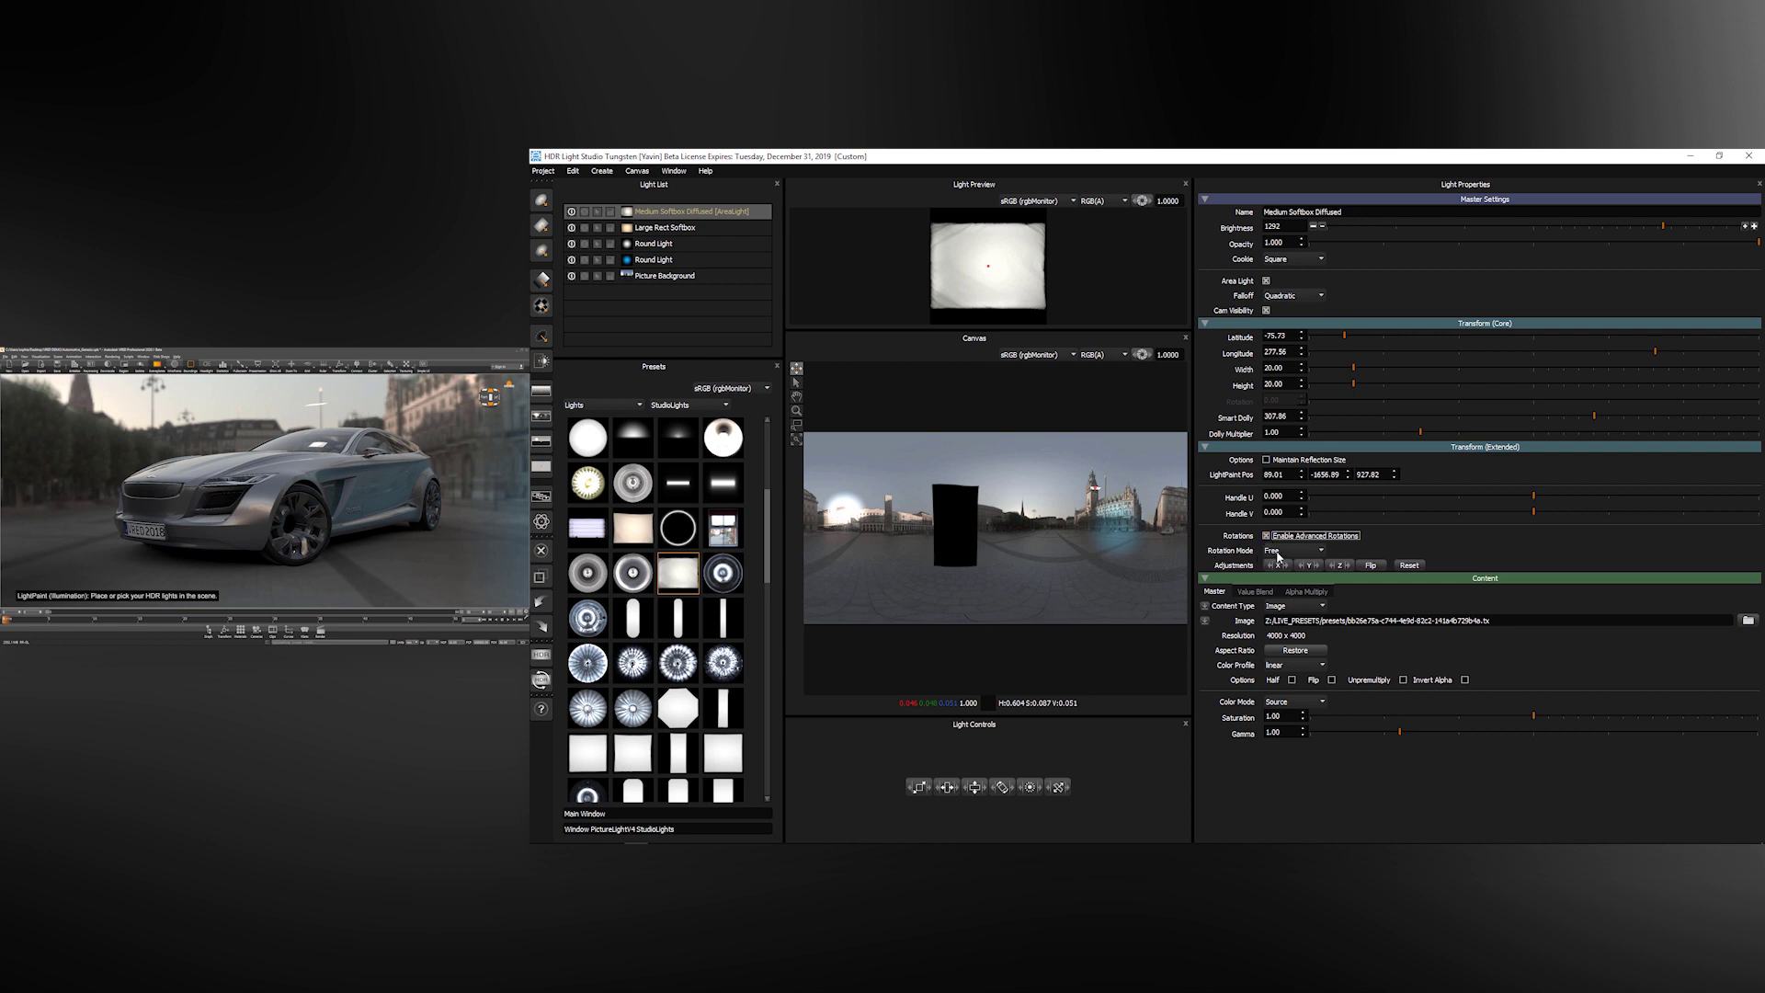
left_click(1282, 552)
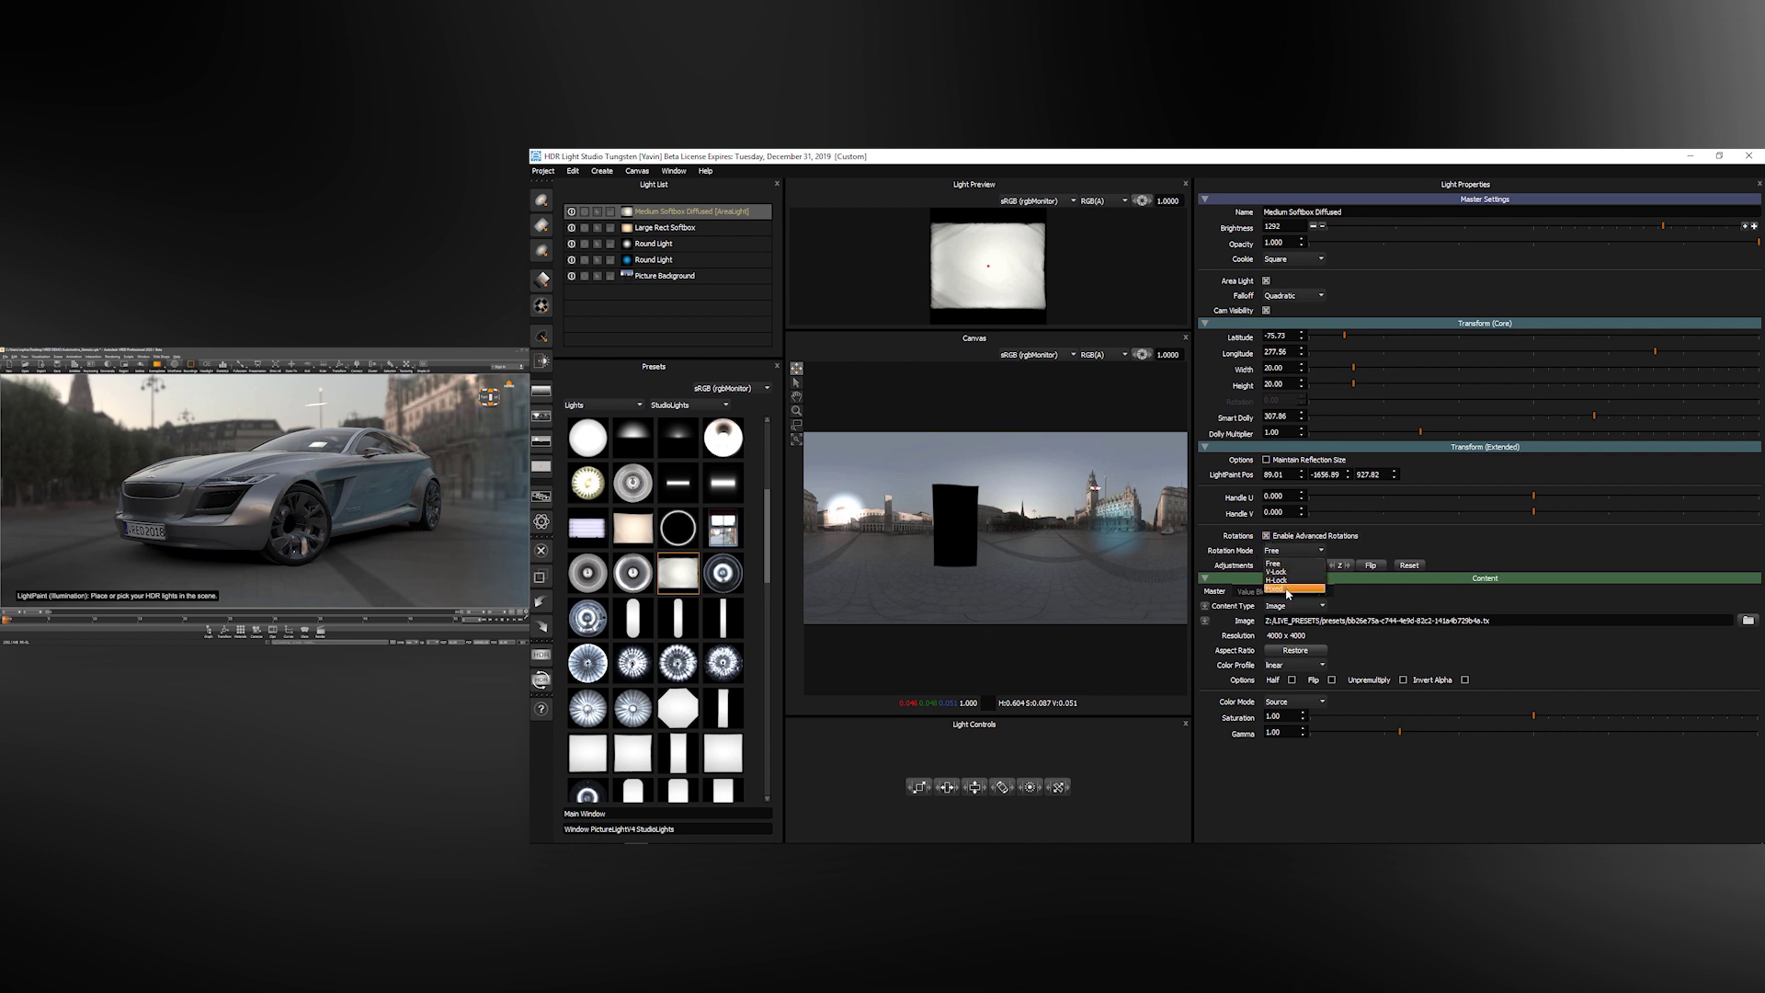
left_click(1289, 590)
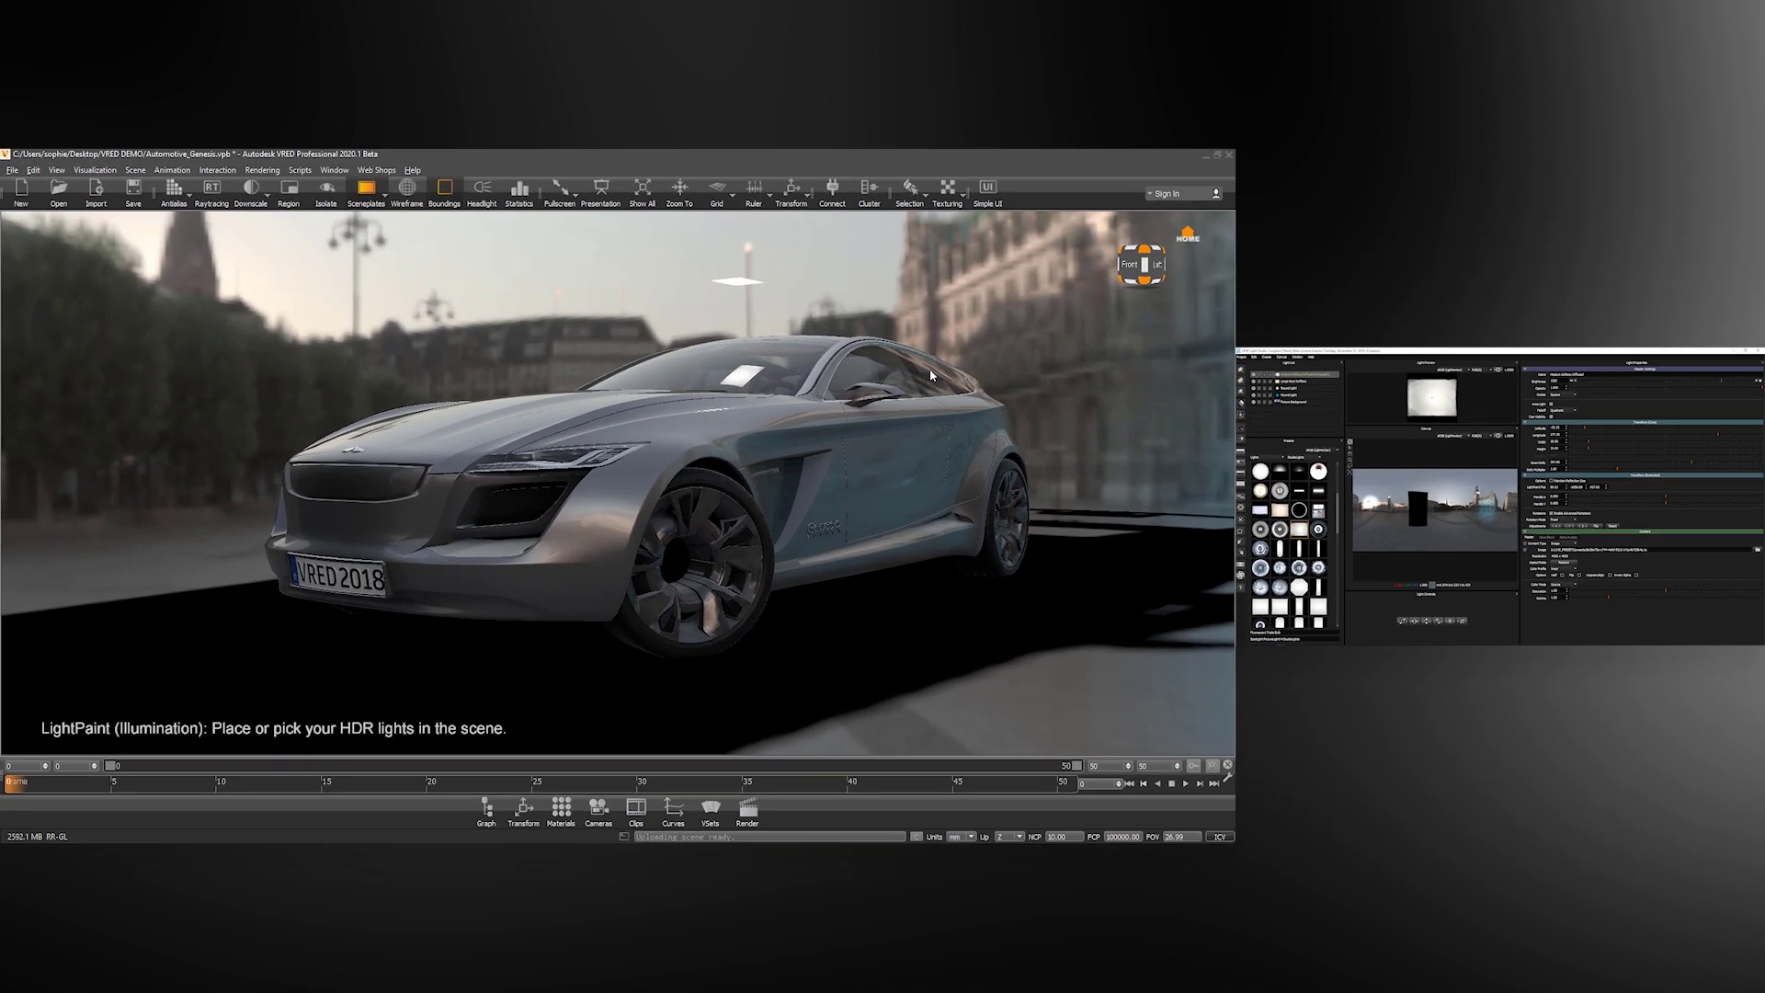
left_click(937, 365)
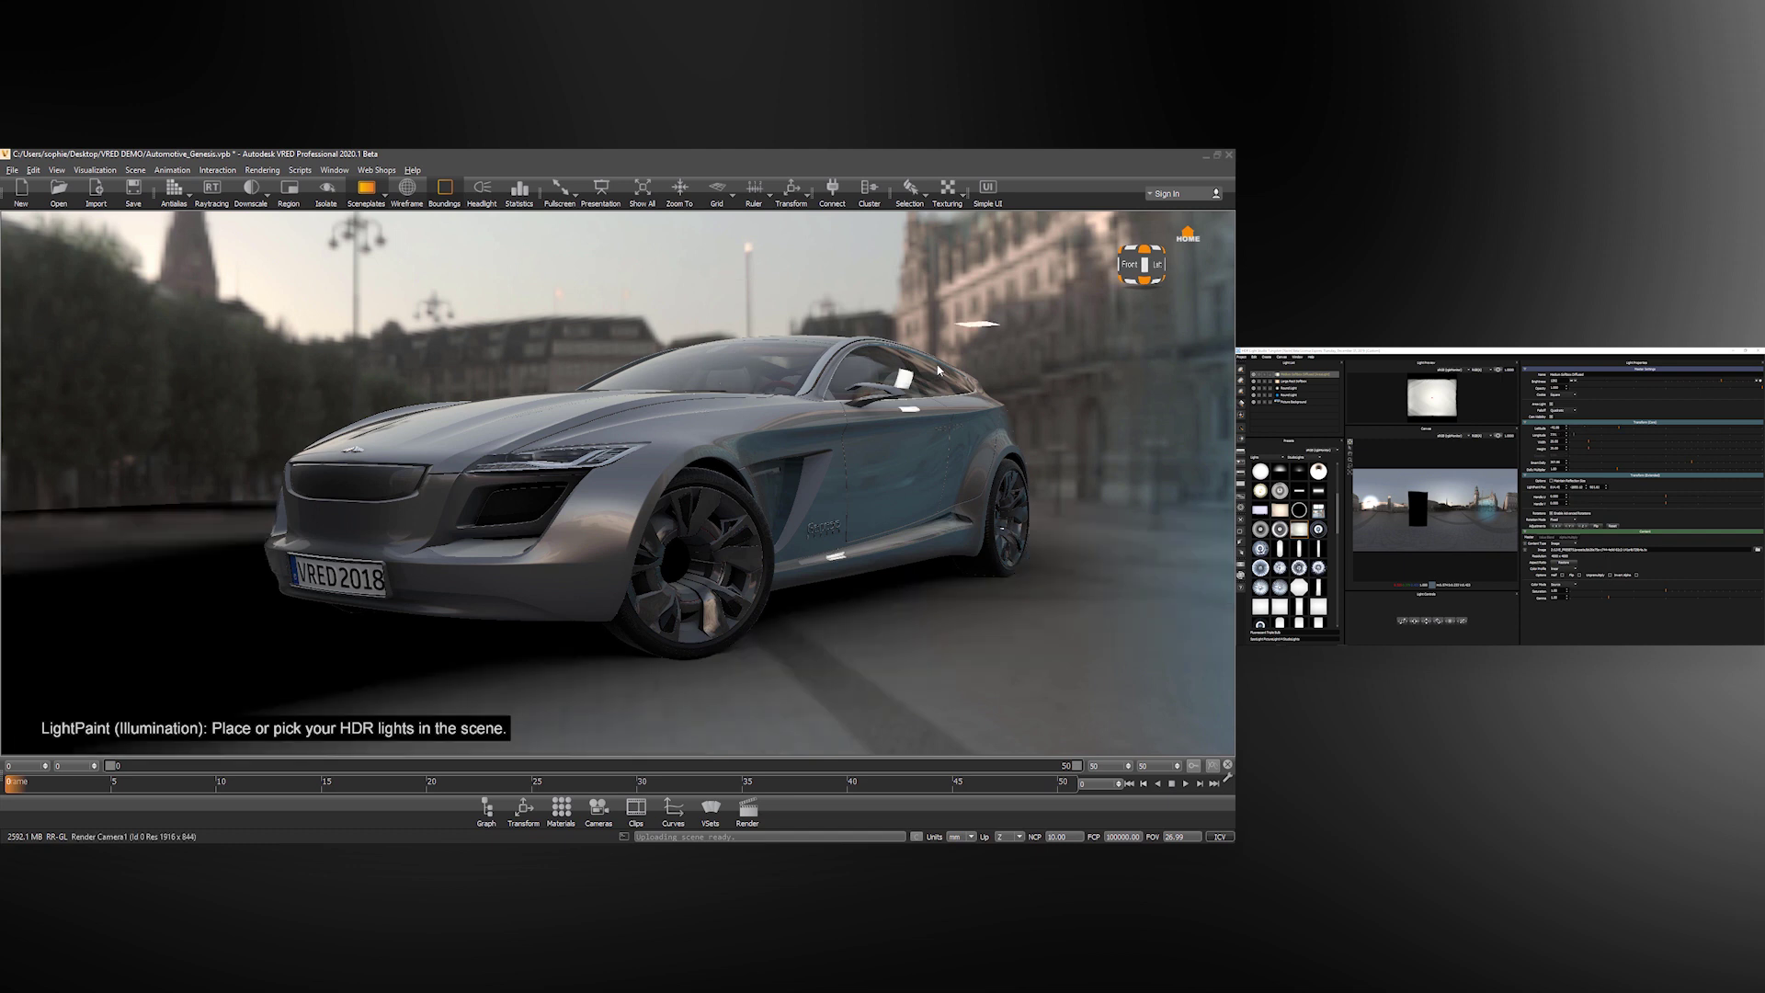
left_click(764, 343)
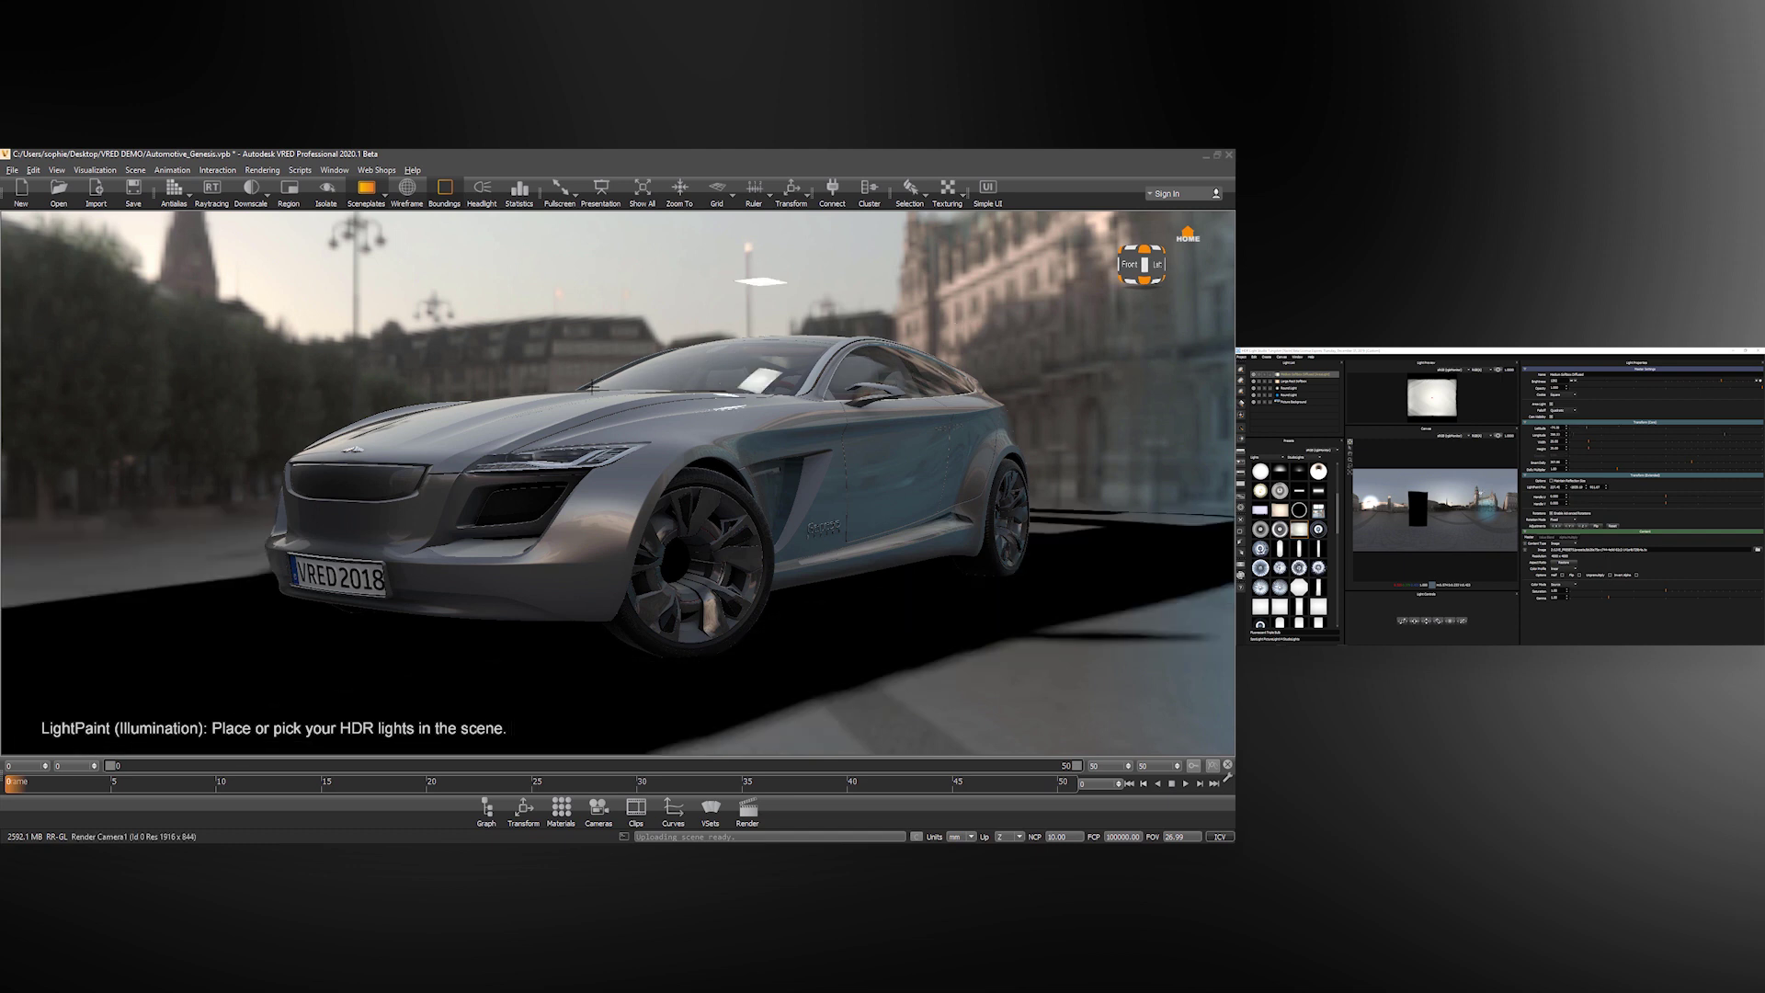
left_click(504, 403)
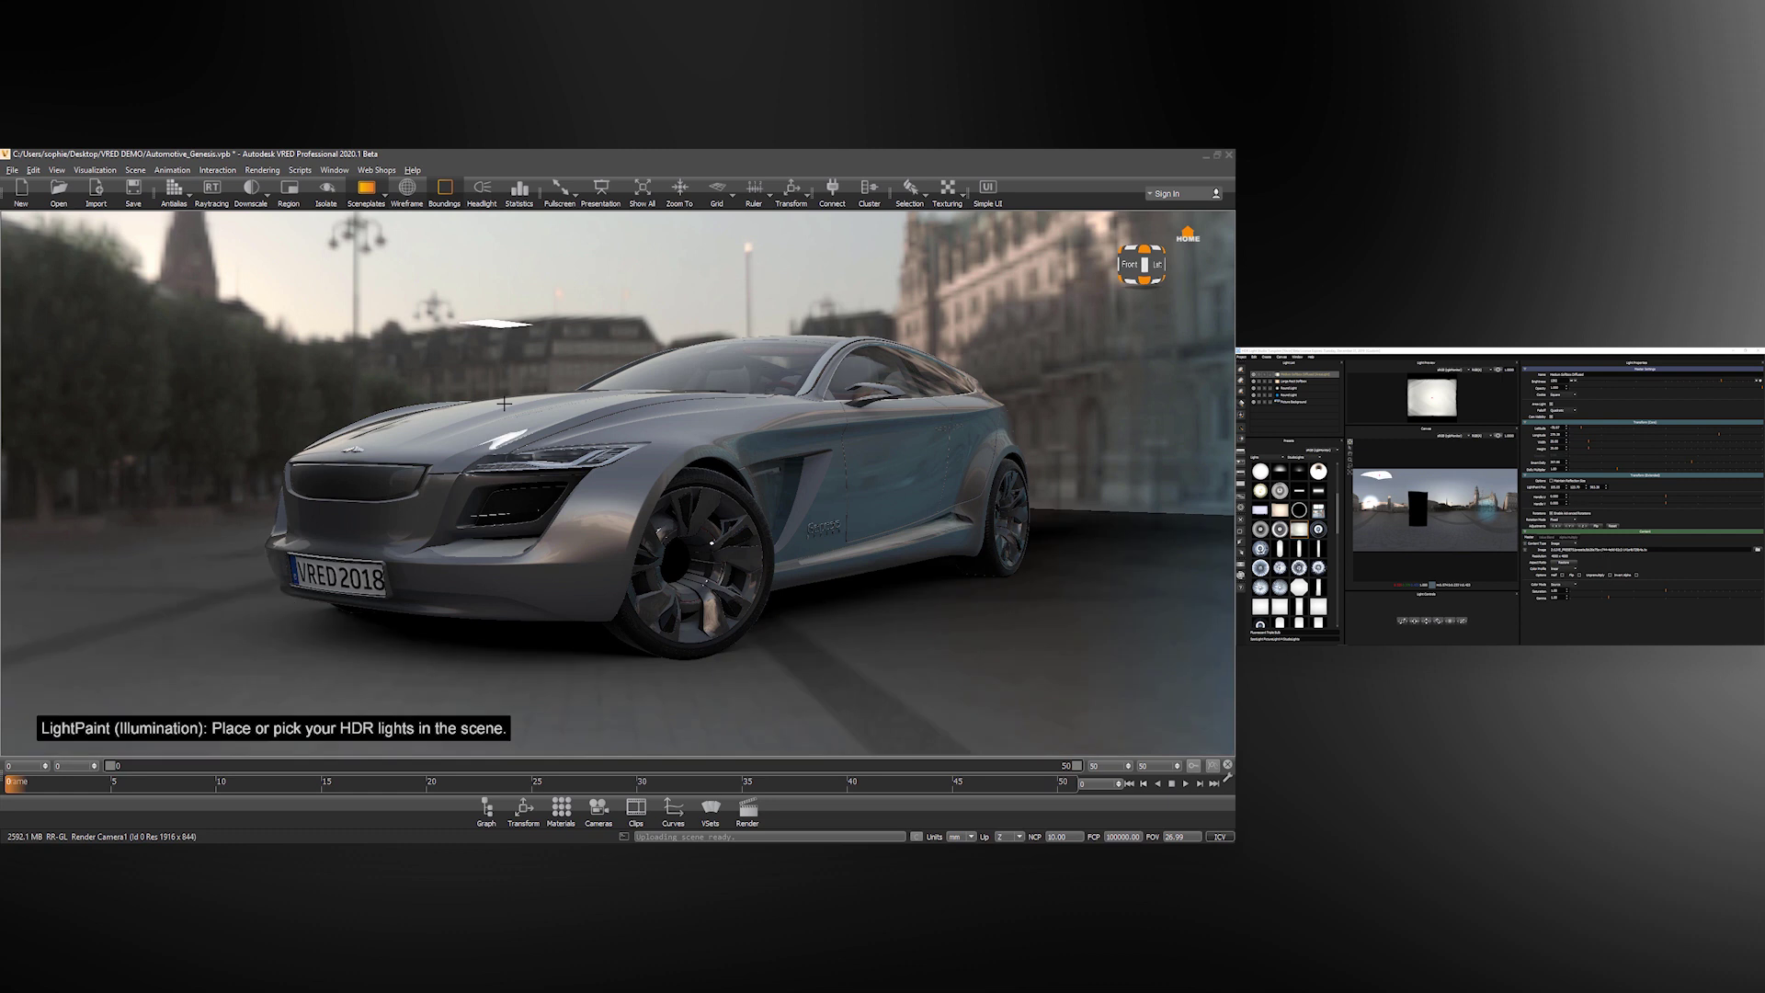
left_click(667, 408)
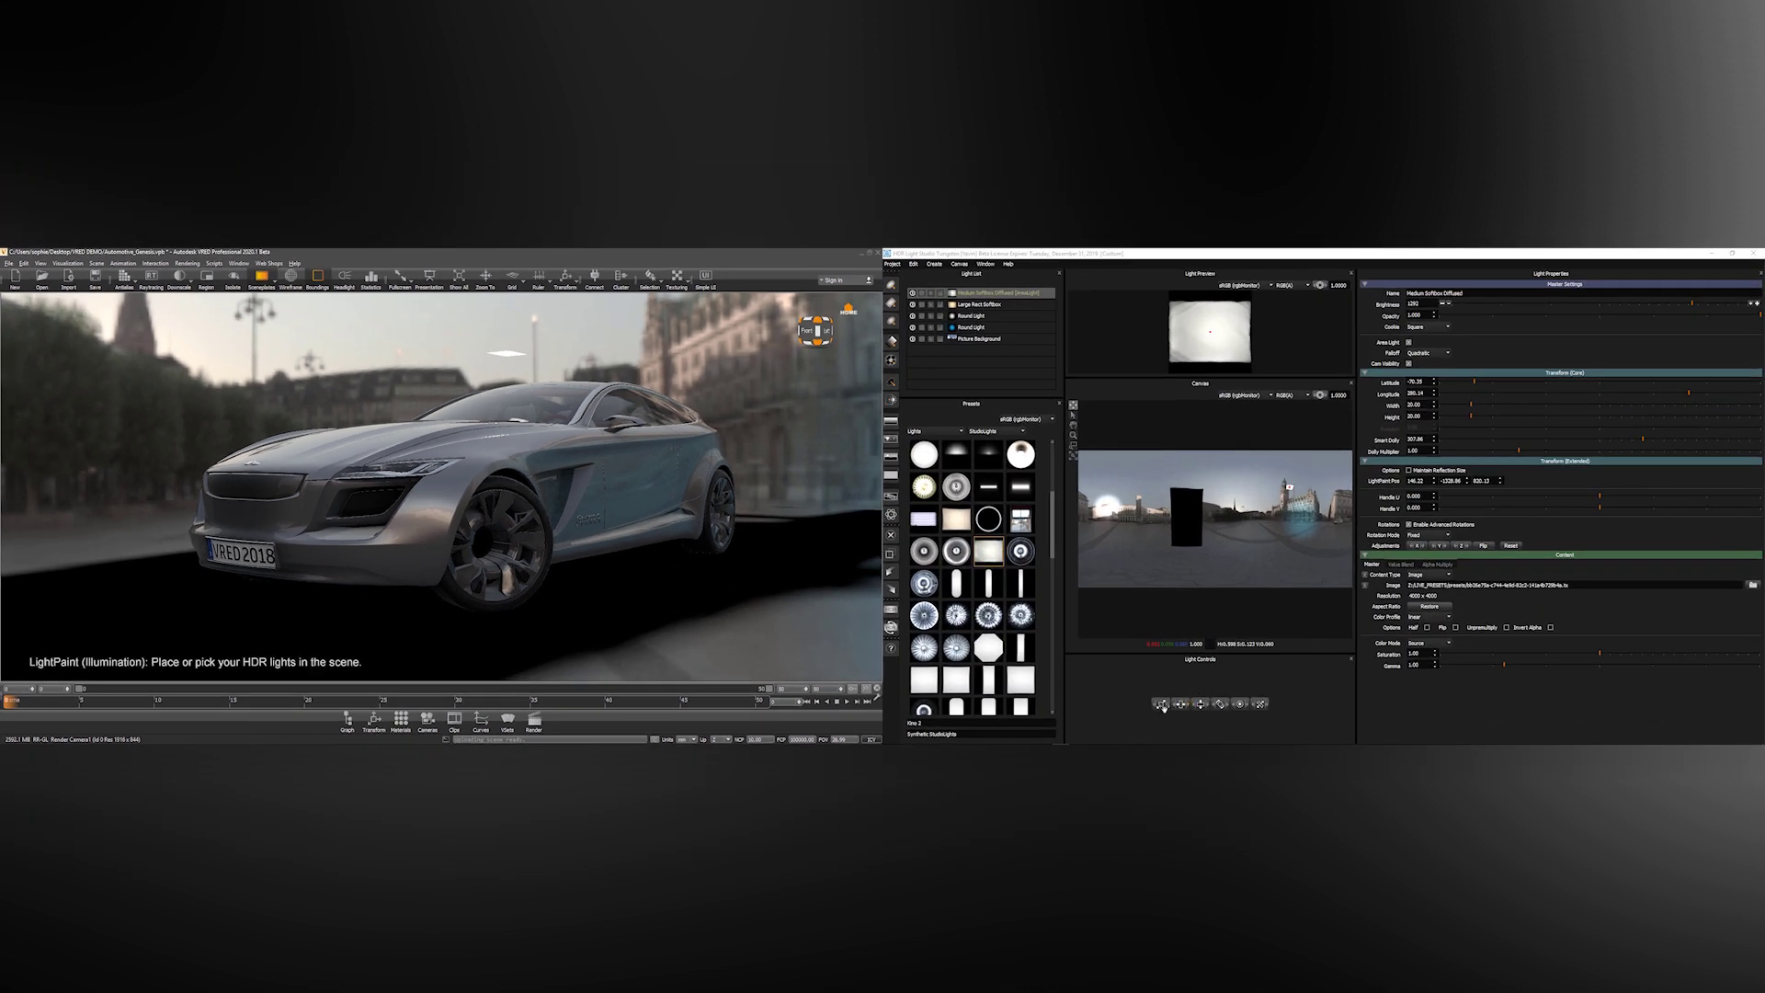
Step: Enlarge the softbox to 174 by 145 and place its reflection on the windshield
left_click(1162, 705)
scroll(1306, 709, "up", 3)
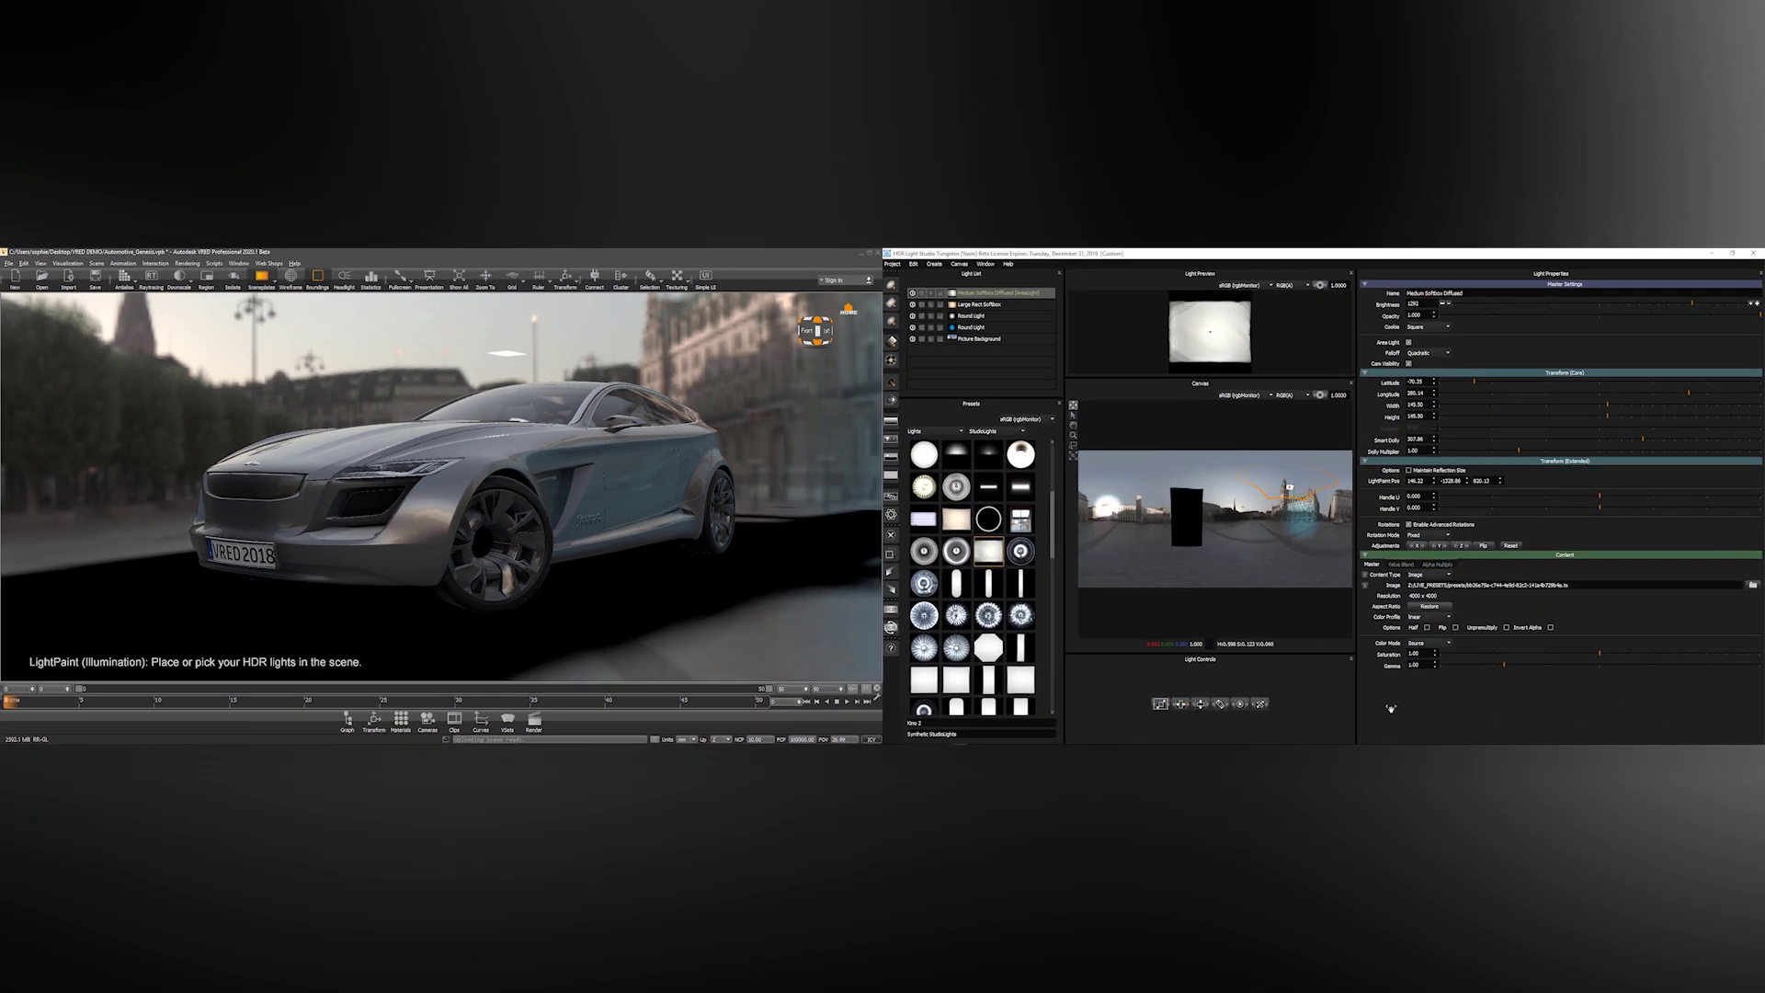
left_click(1181, 704)
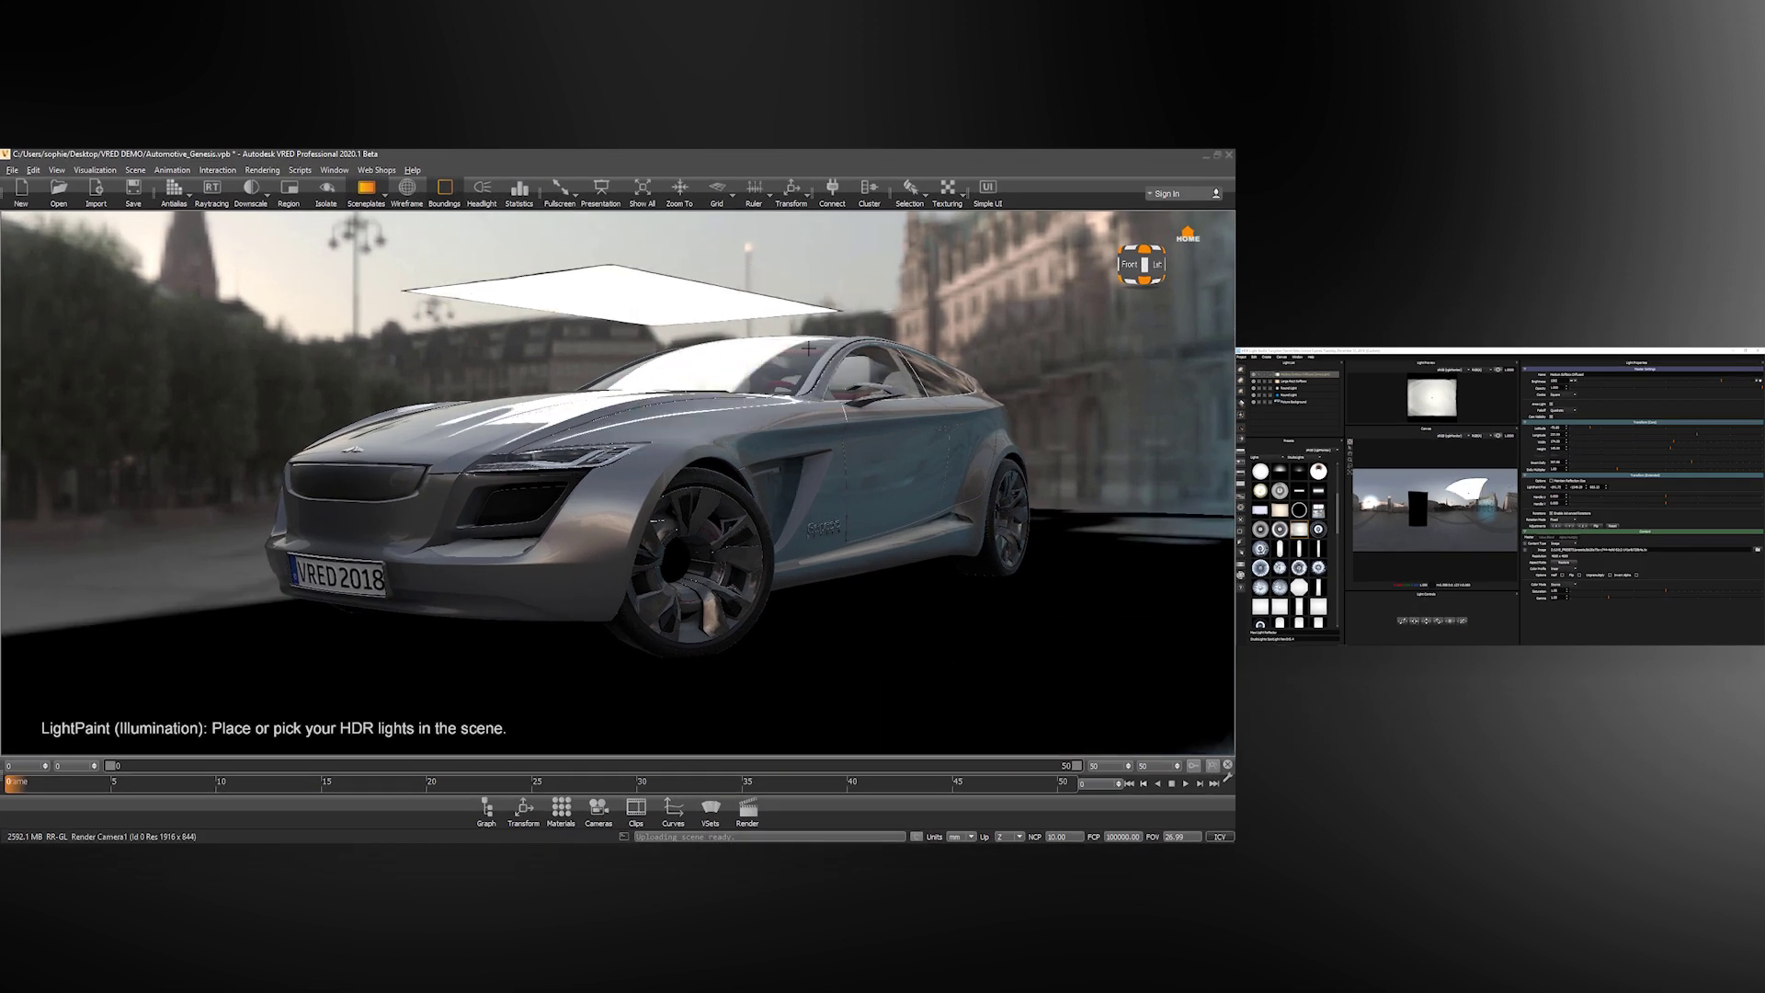
left_click(788, 348)
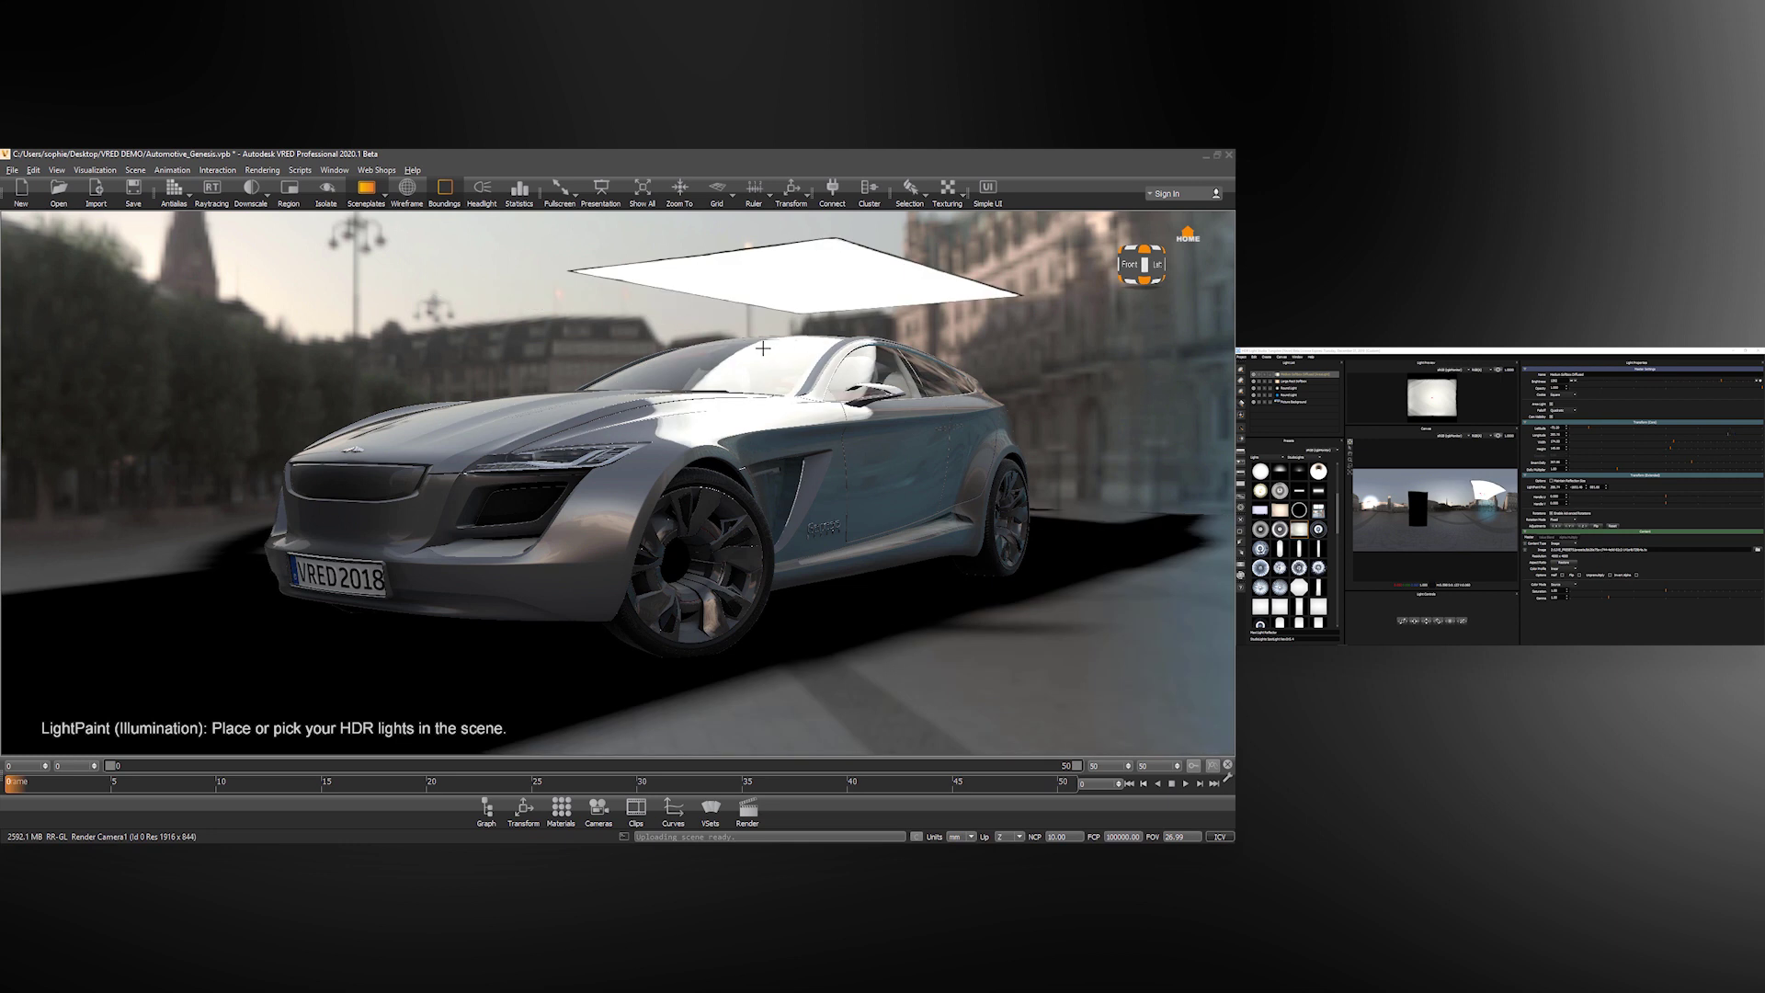
left_click(763, 348)
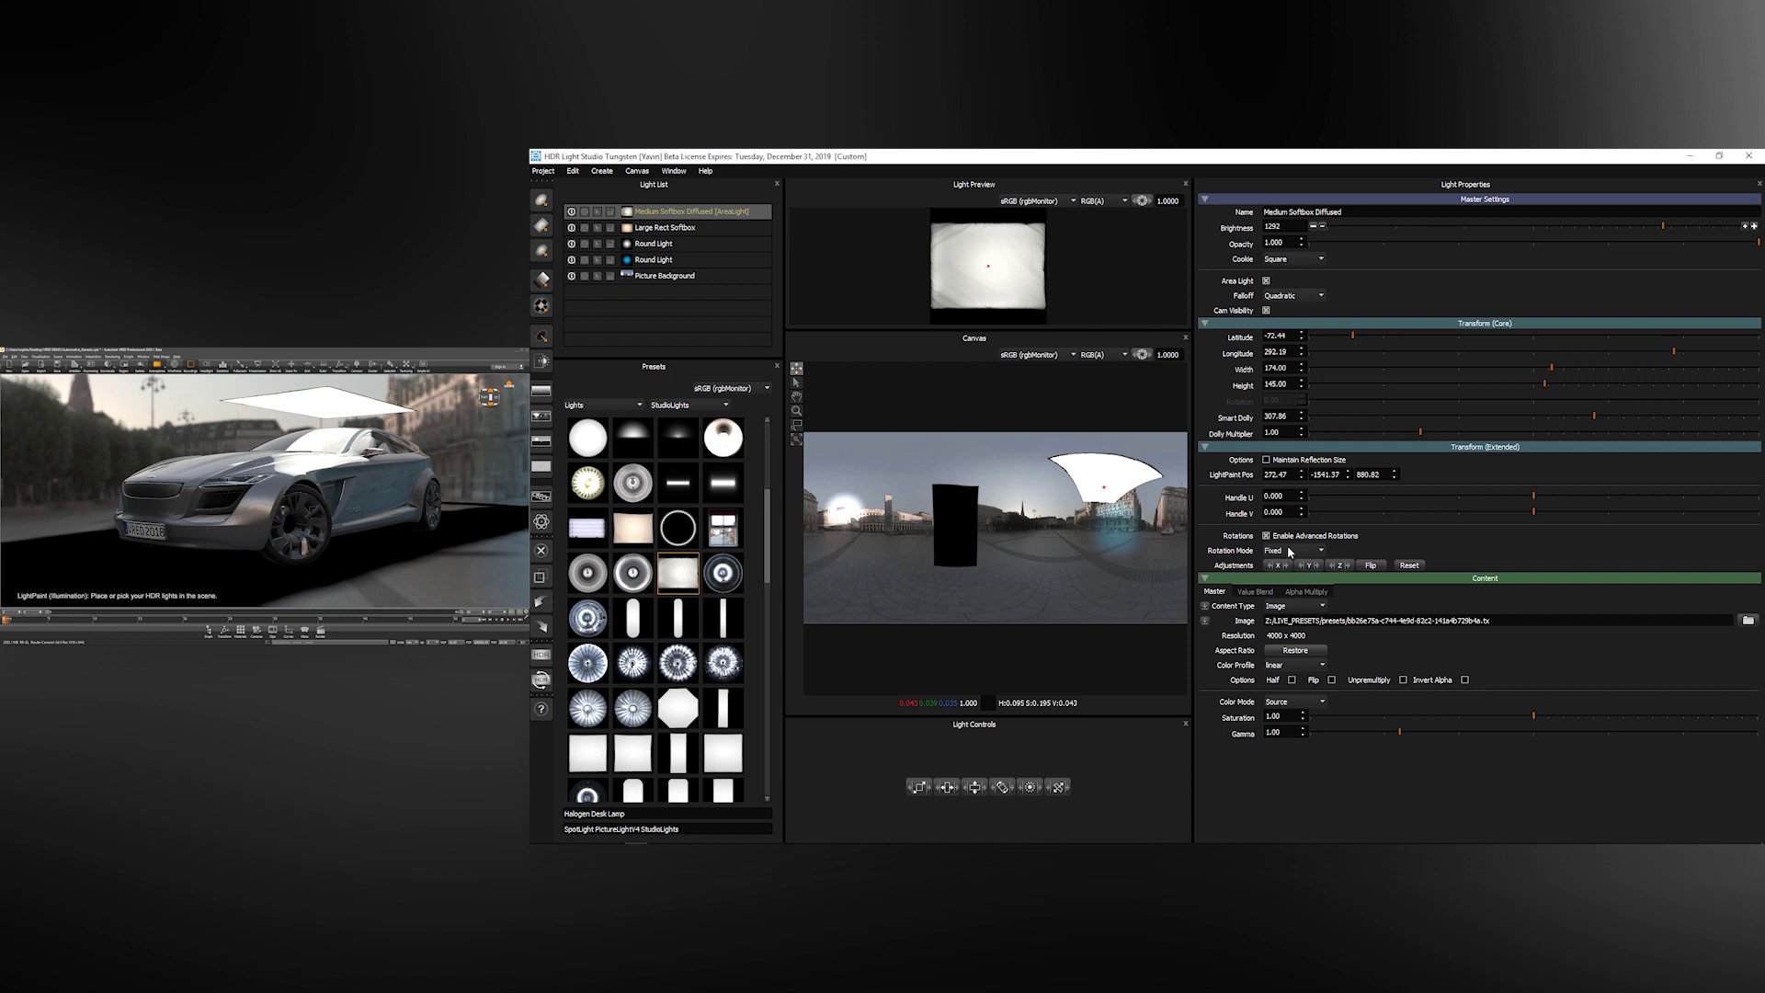
Step: Switch the softbox rotation to V-Lock and try placements beside, over and behind the car
left_click(1285, 550)
left_click(1276, 572)
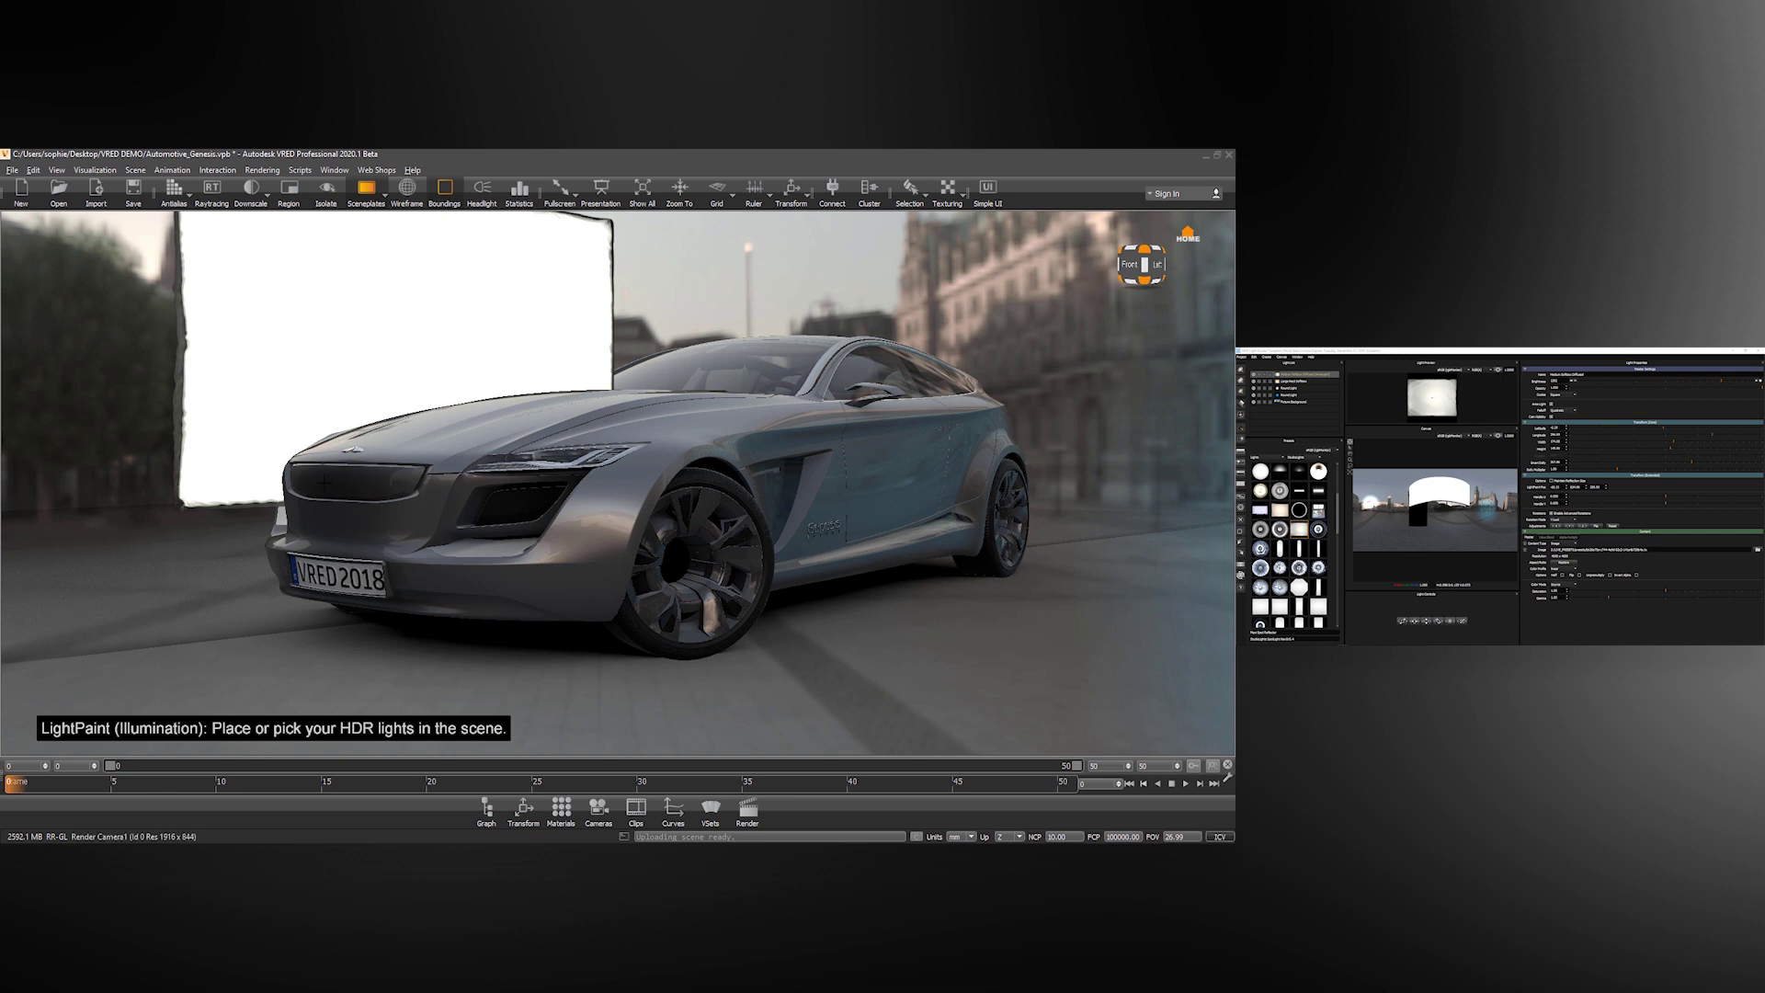
left_click(323, 484)
left_click(602, 507)
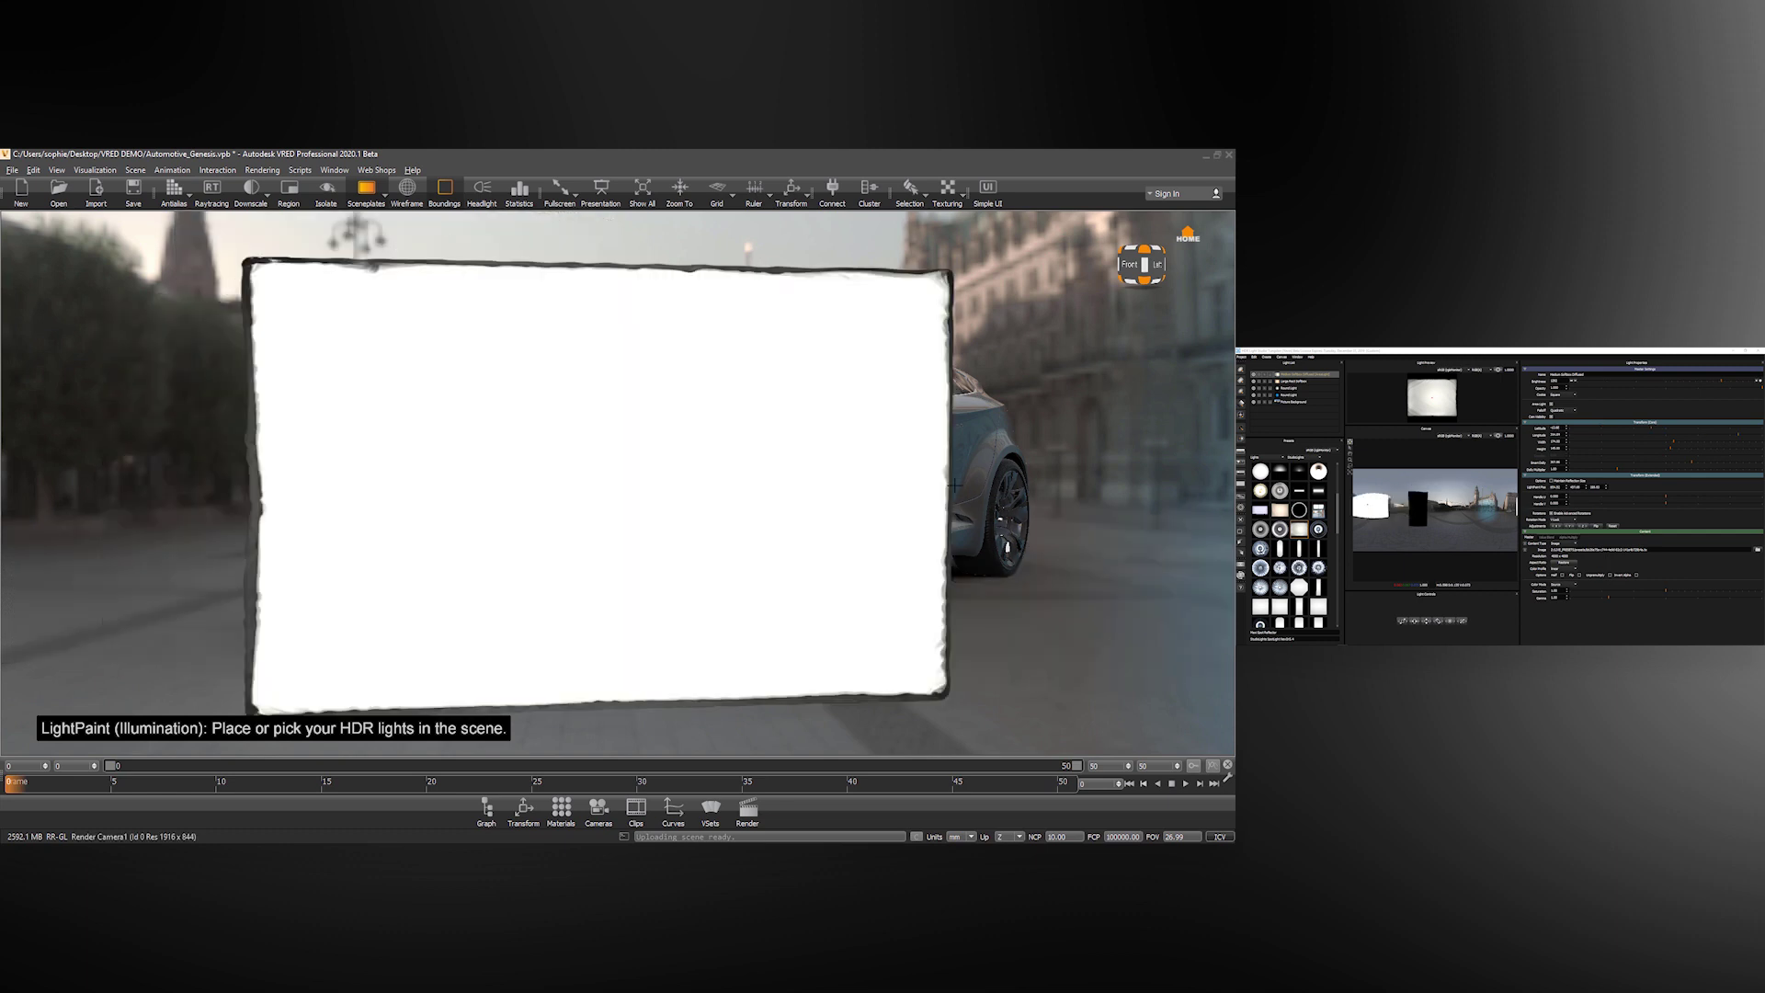
left_click(1005, 426)
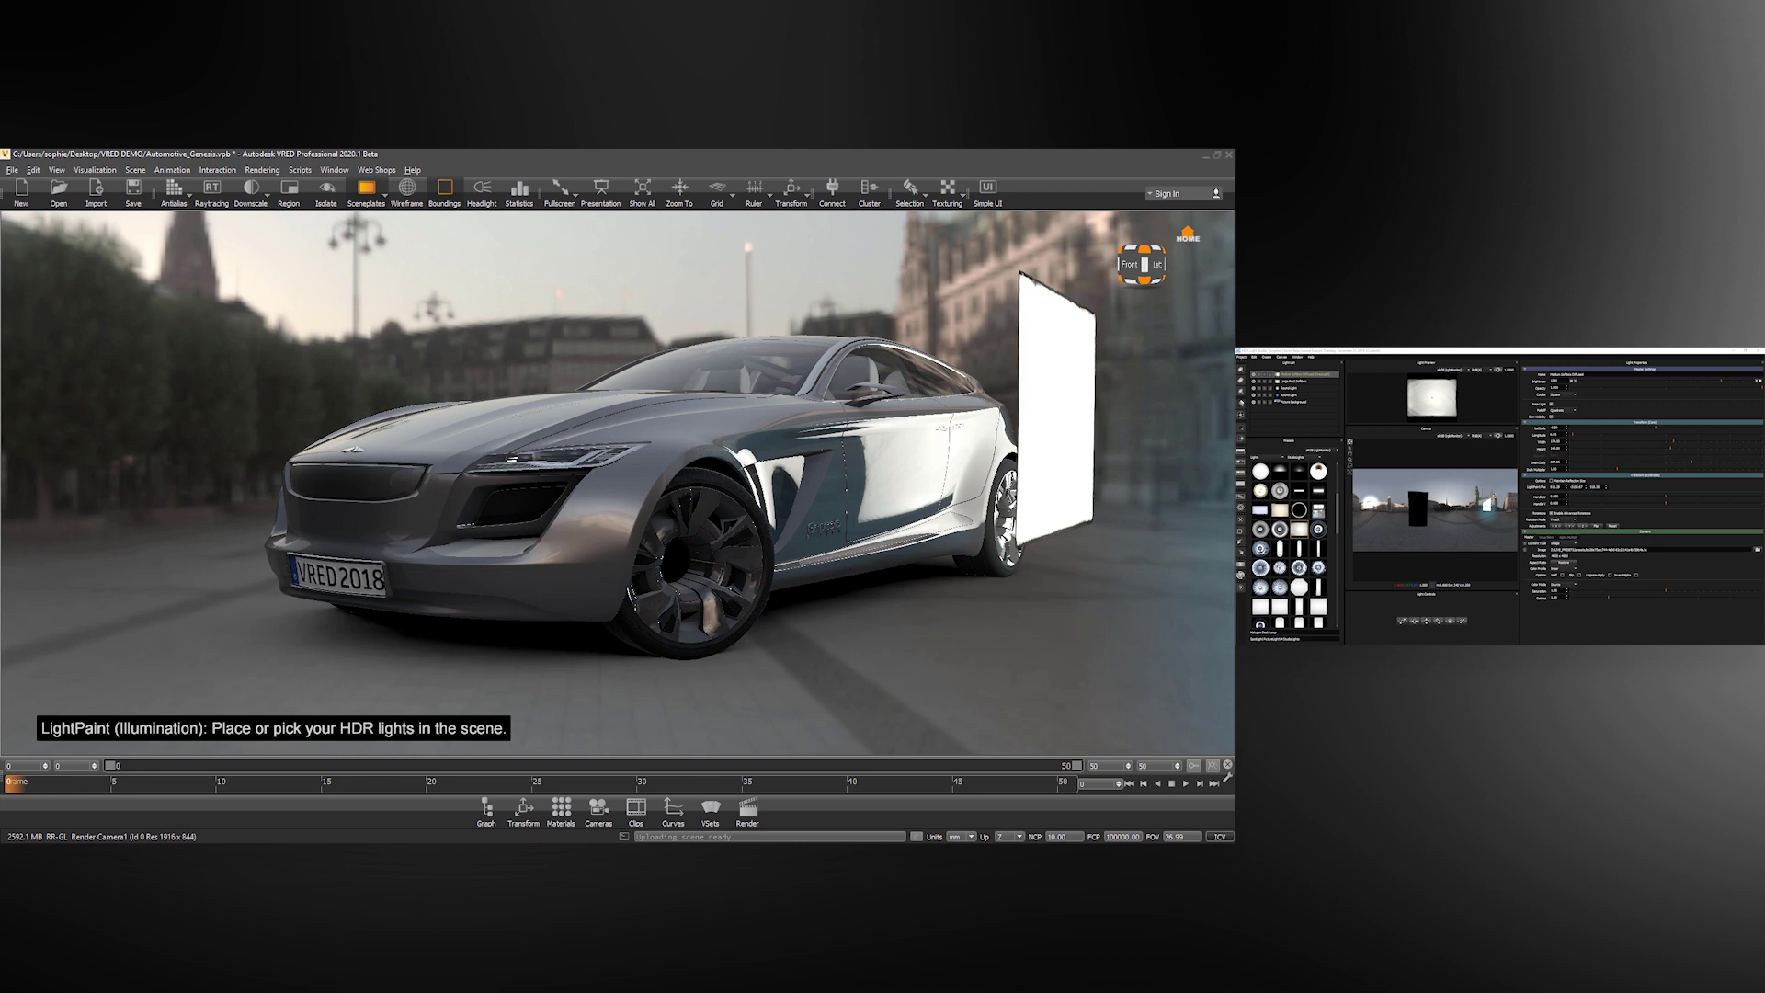
left_click(858, 386)
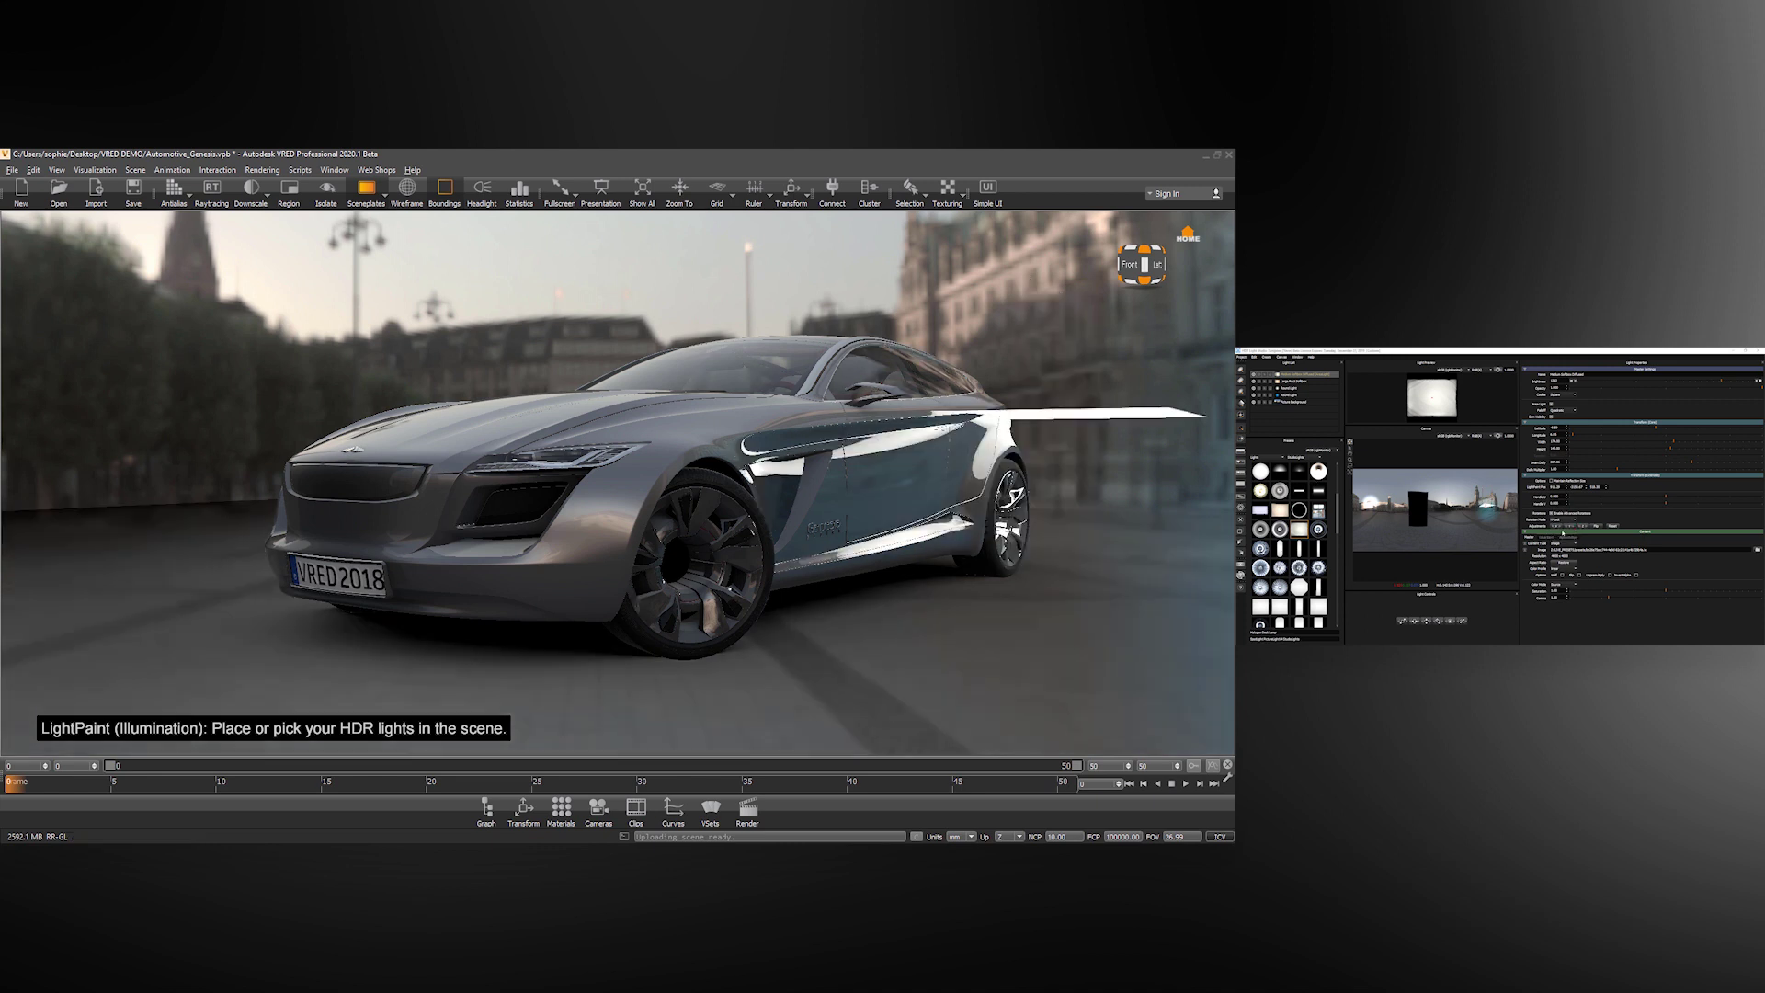
Step: Try placements over the roof, hood and front, ending with the light directly above the roof
left_click(835, 339)
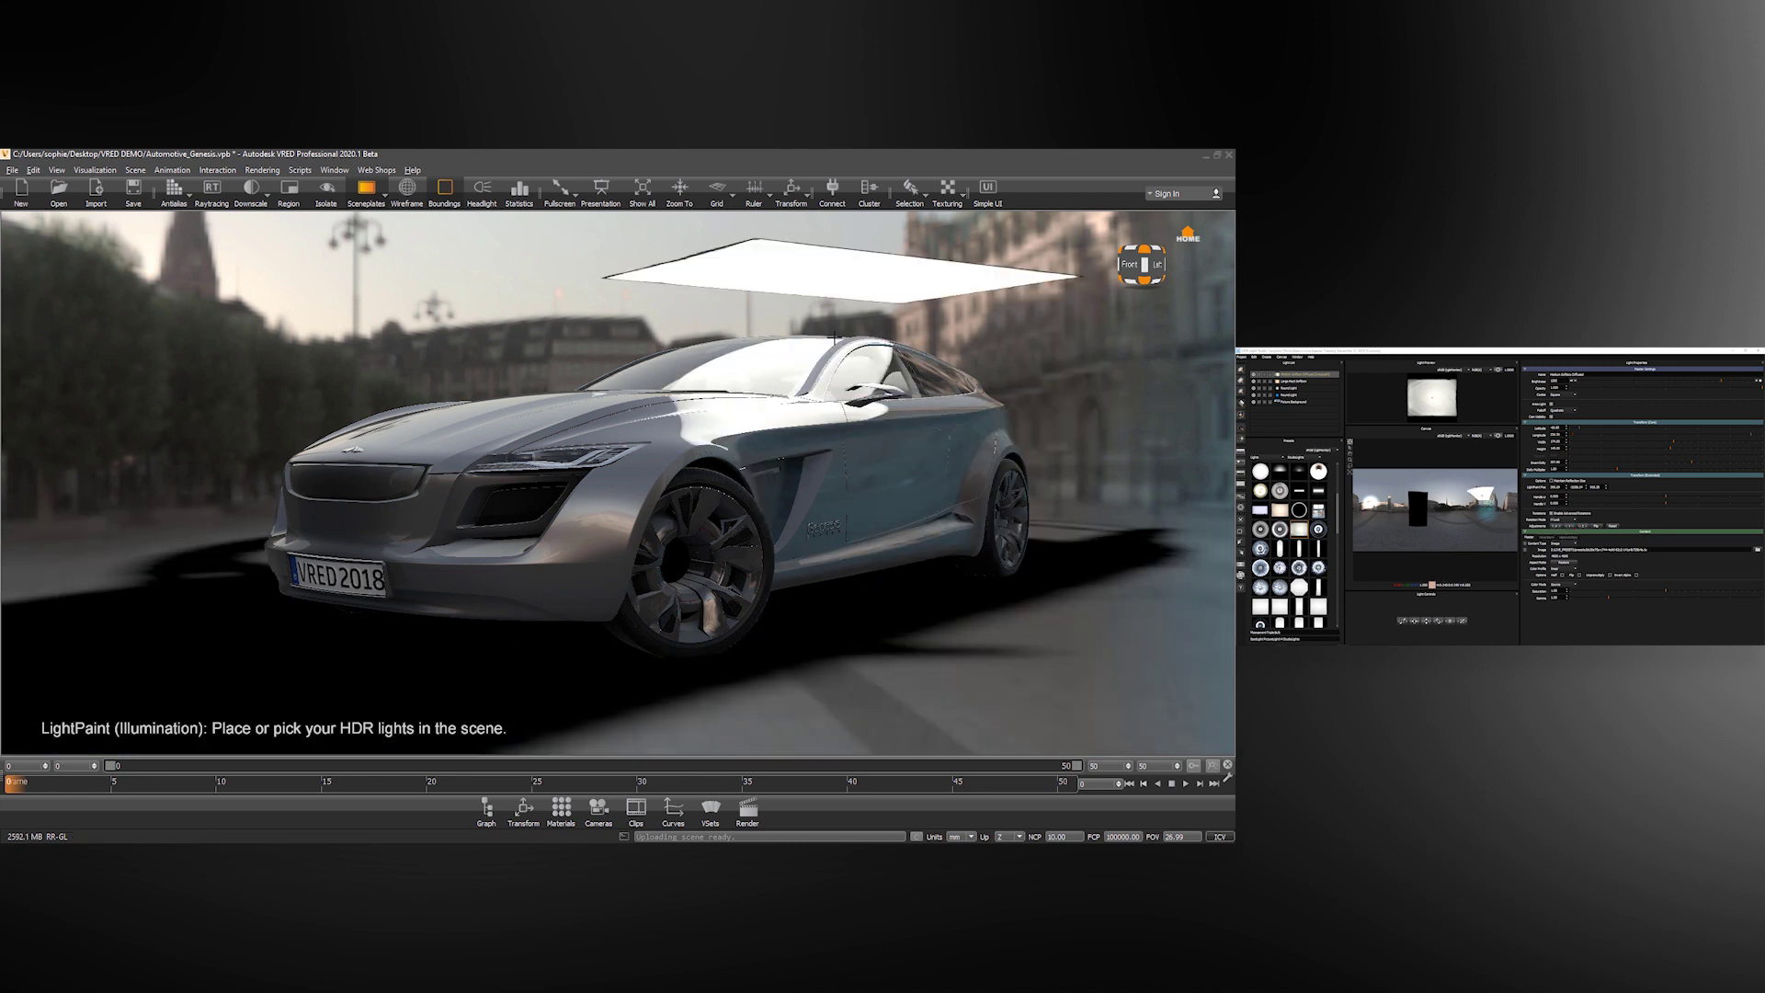
left_click(664, 358)
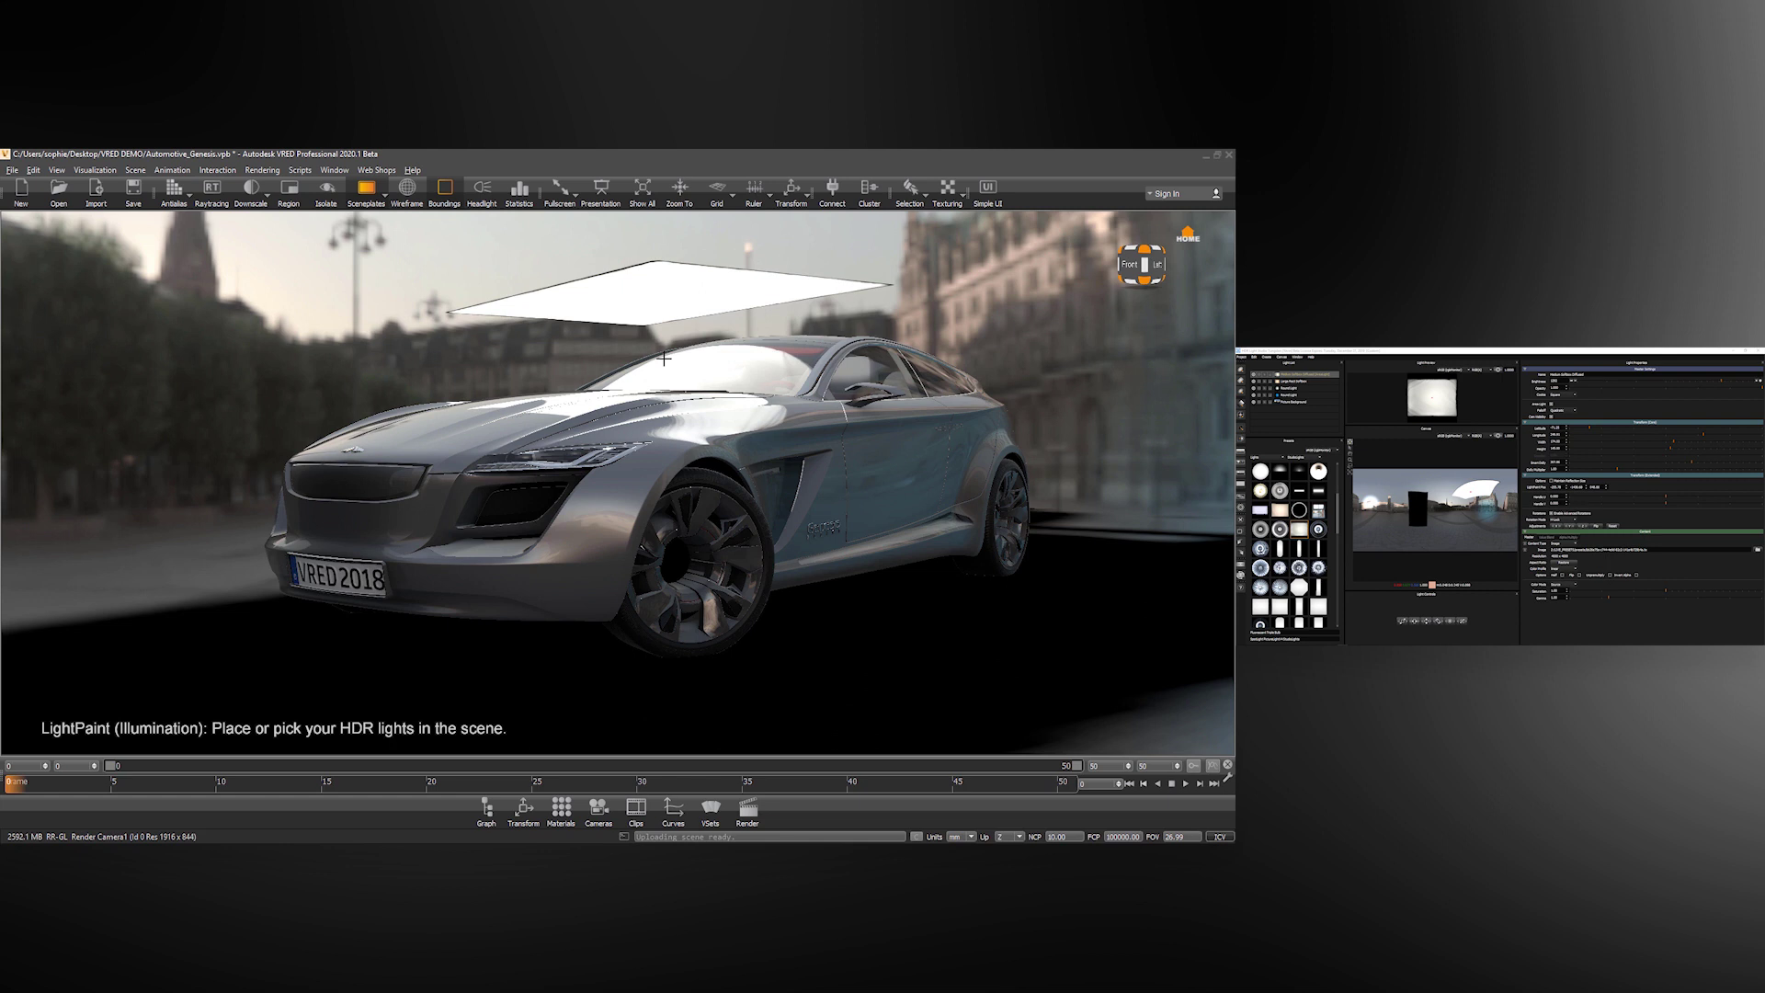
left_click(395, 421)
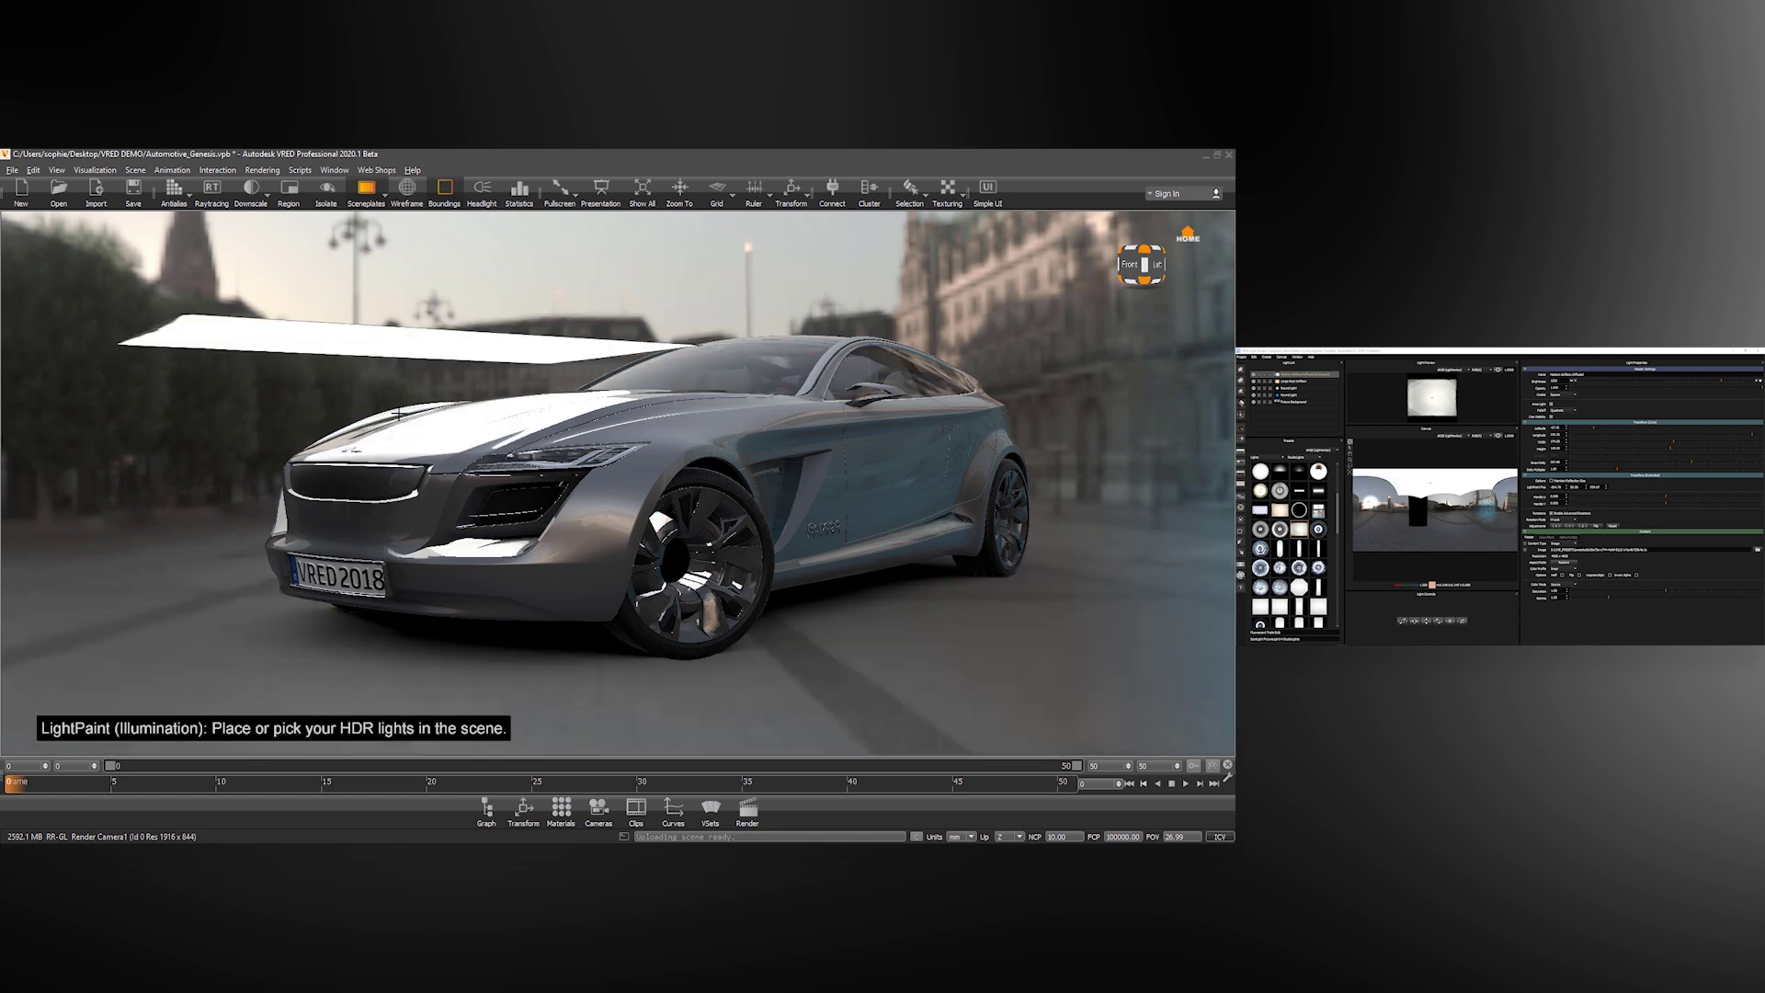
left_click(626, 483)
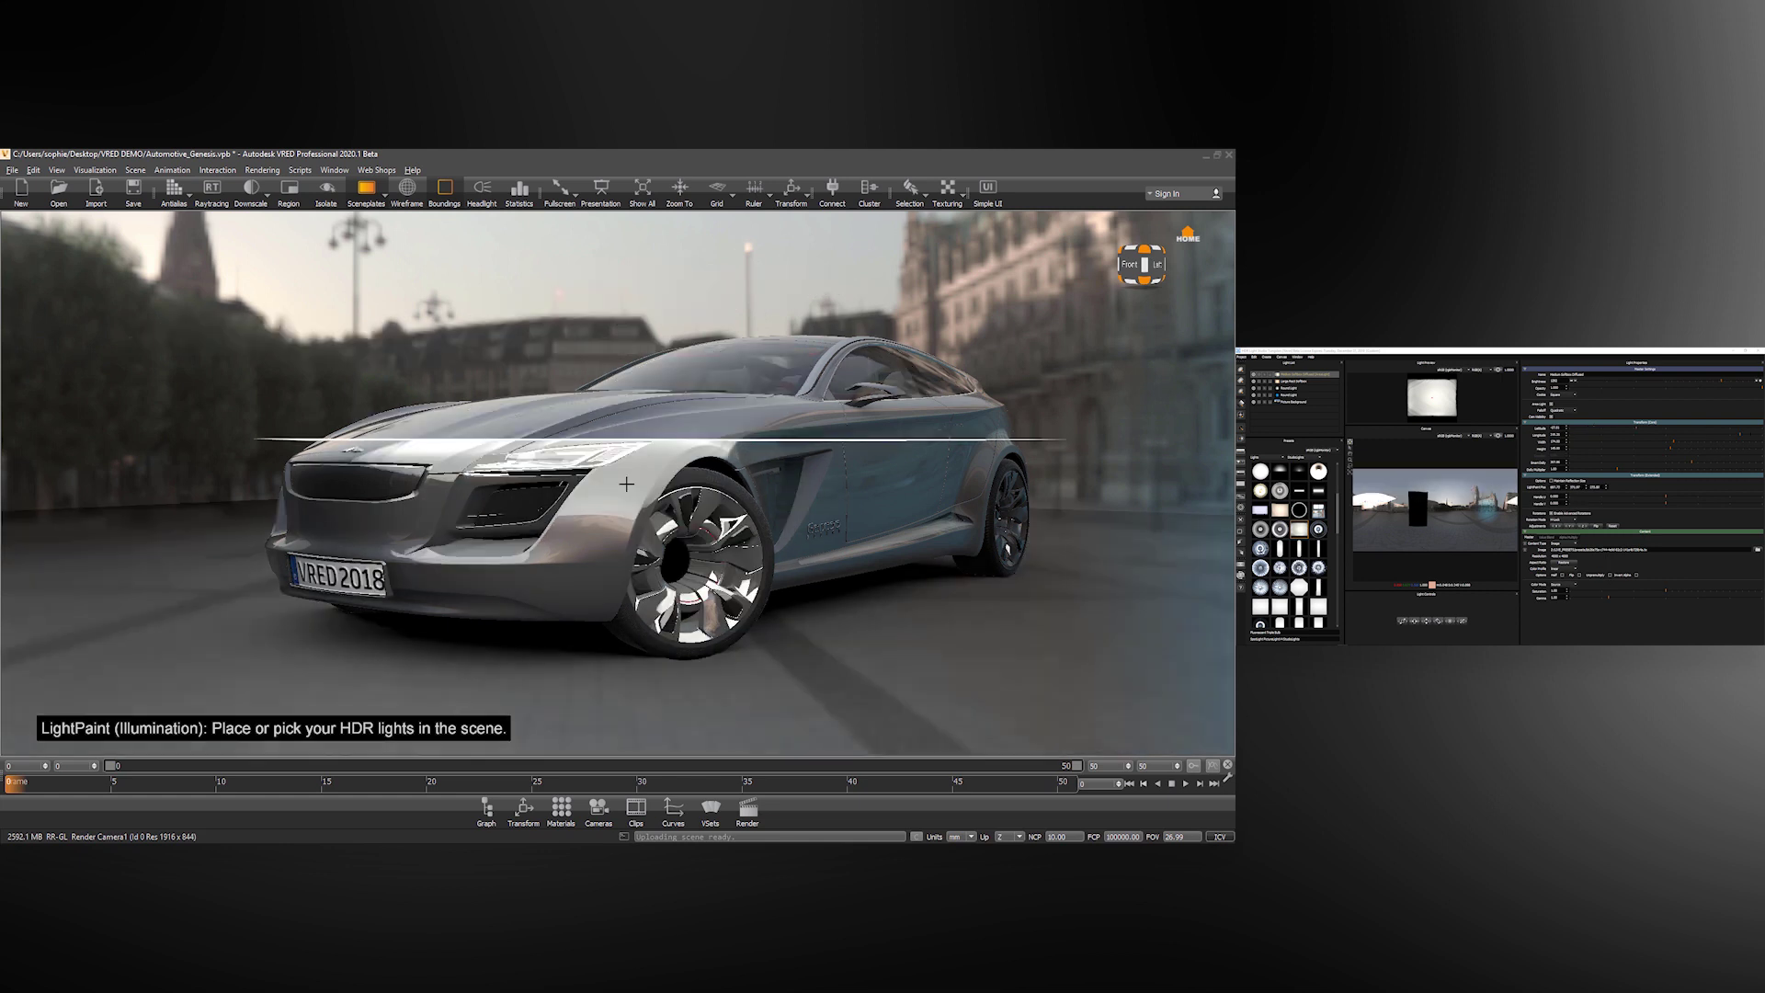
left_click(985, 404)
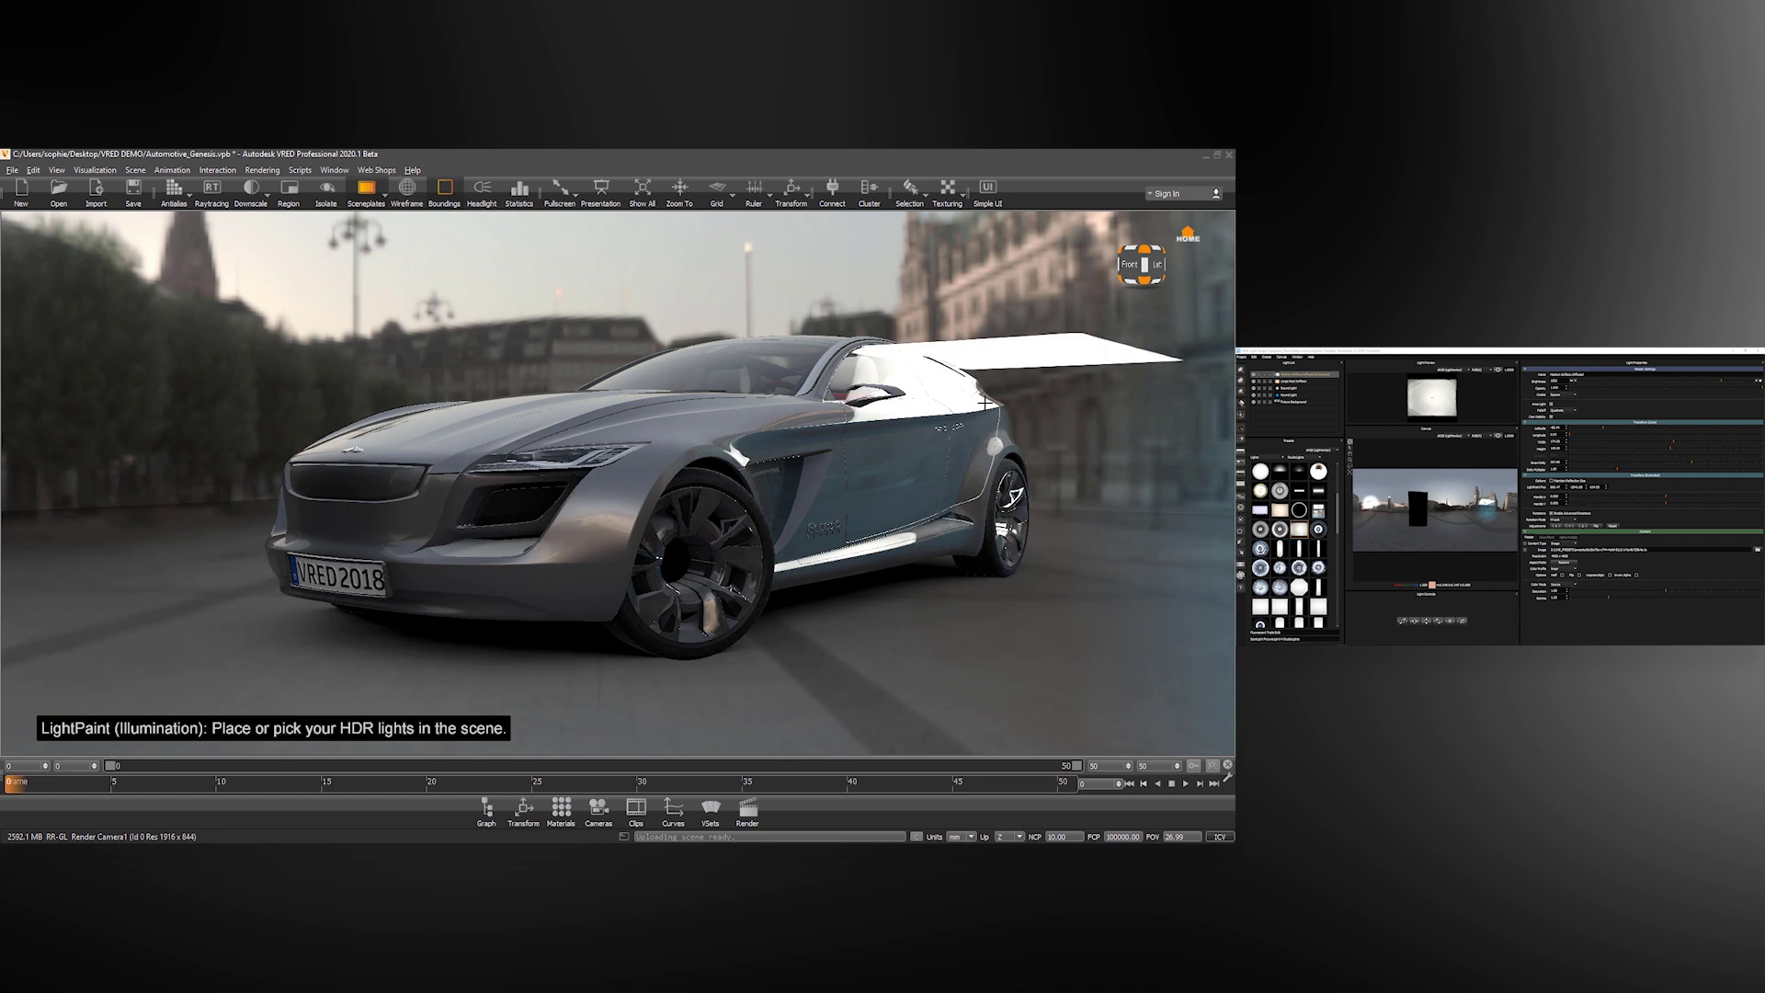
left_click(857, 338)
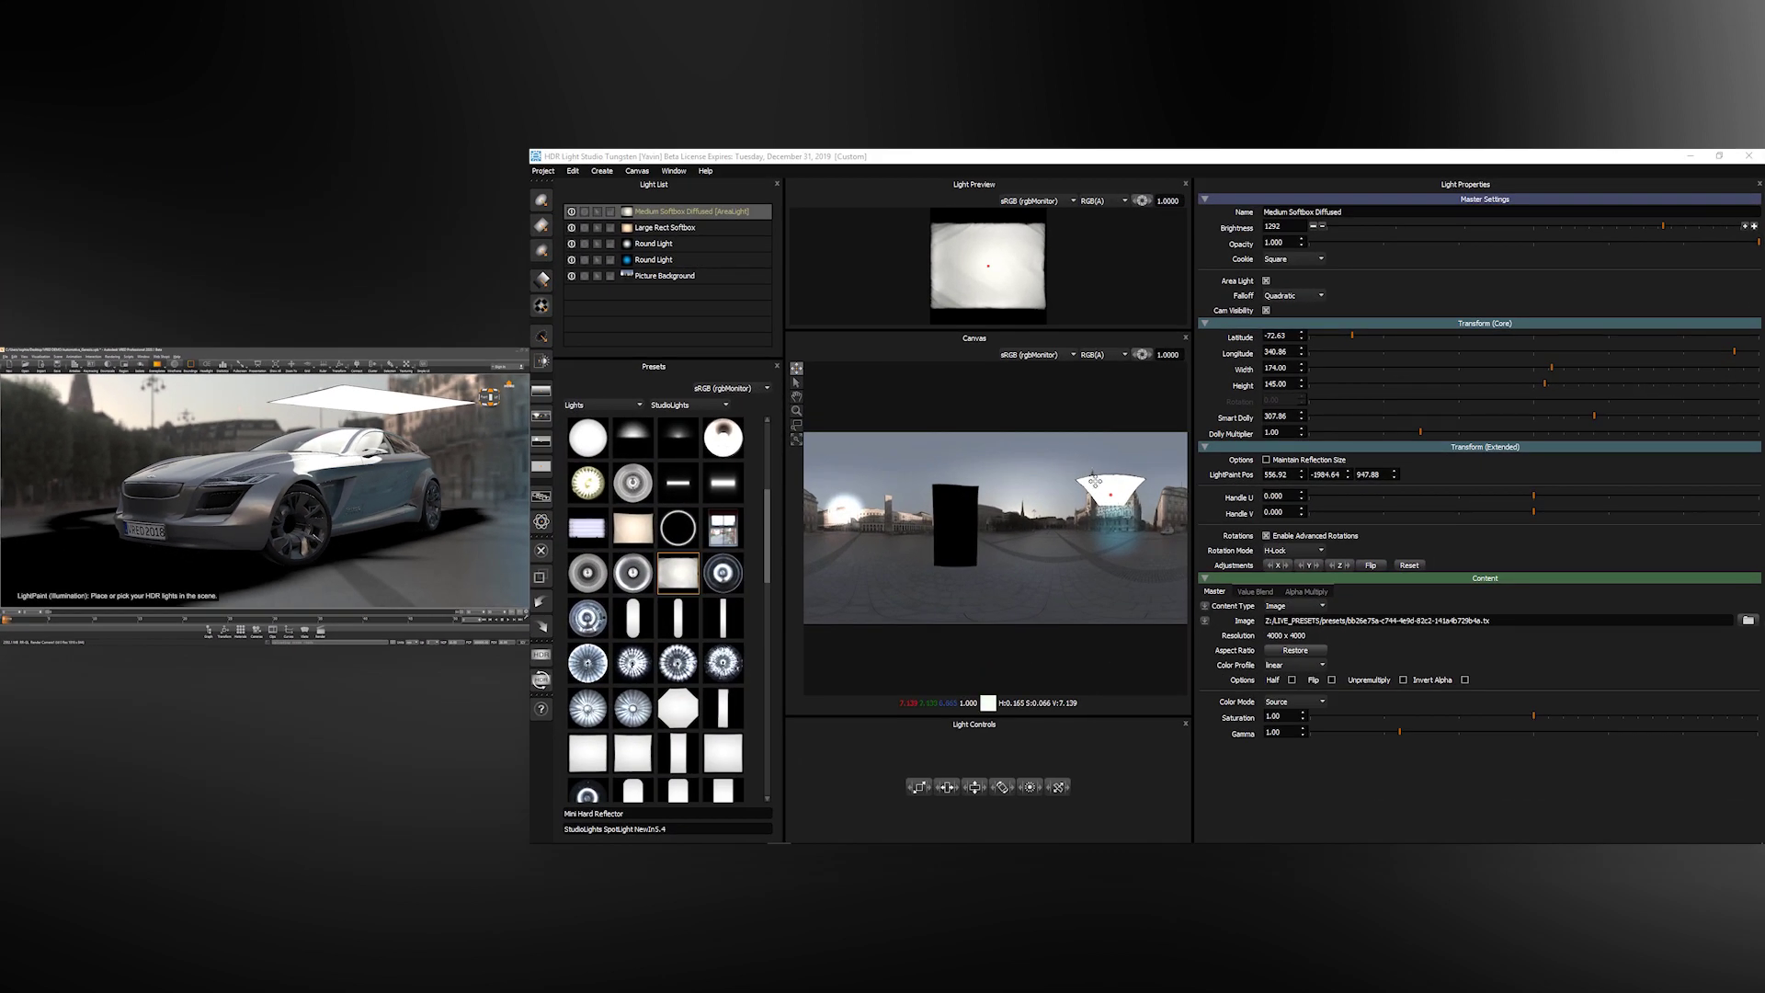
Step: Toggle Area Light off and back on, then lower the softbox brightness to 495
left_click(1266, 282)
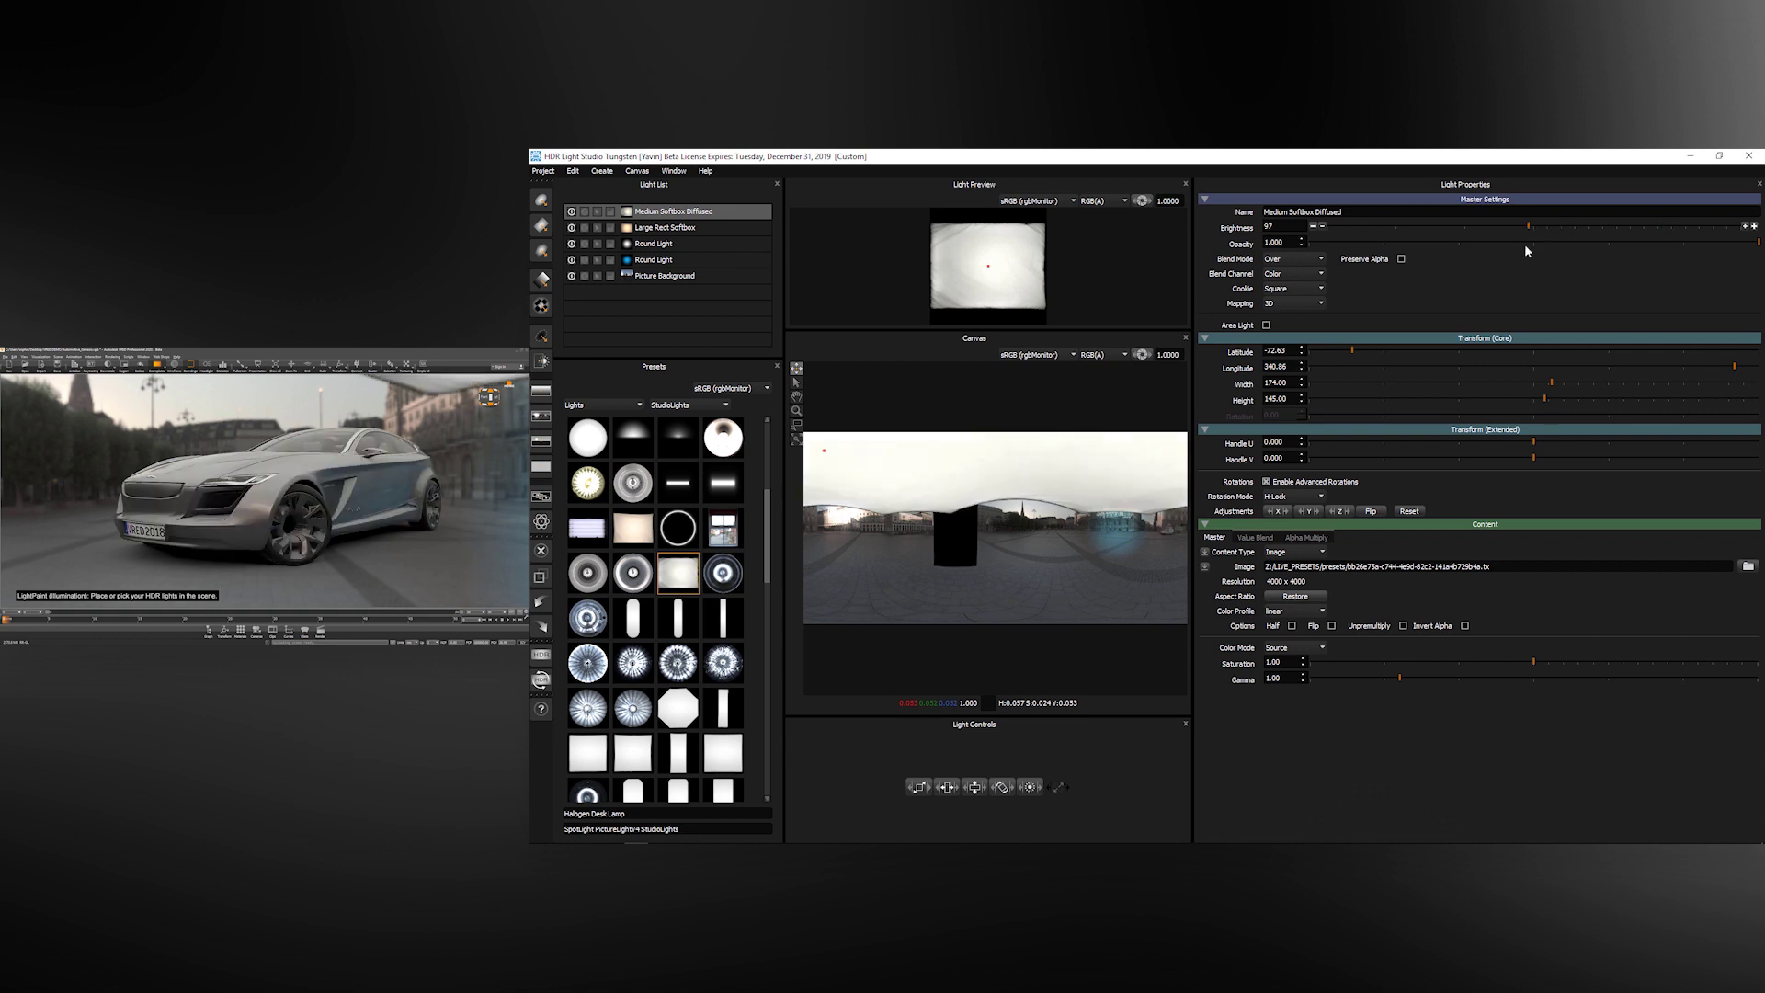
left_click(1267, 325)
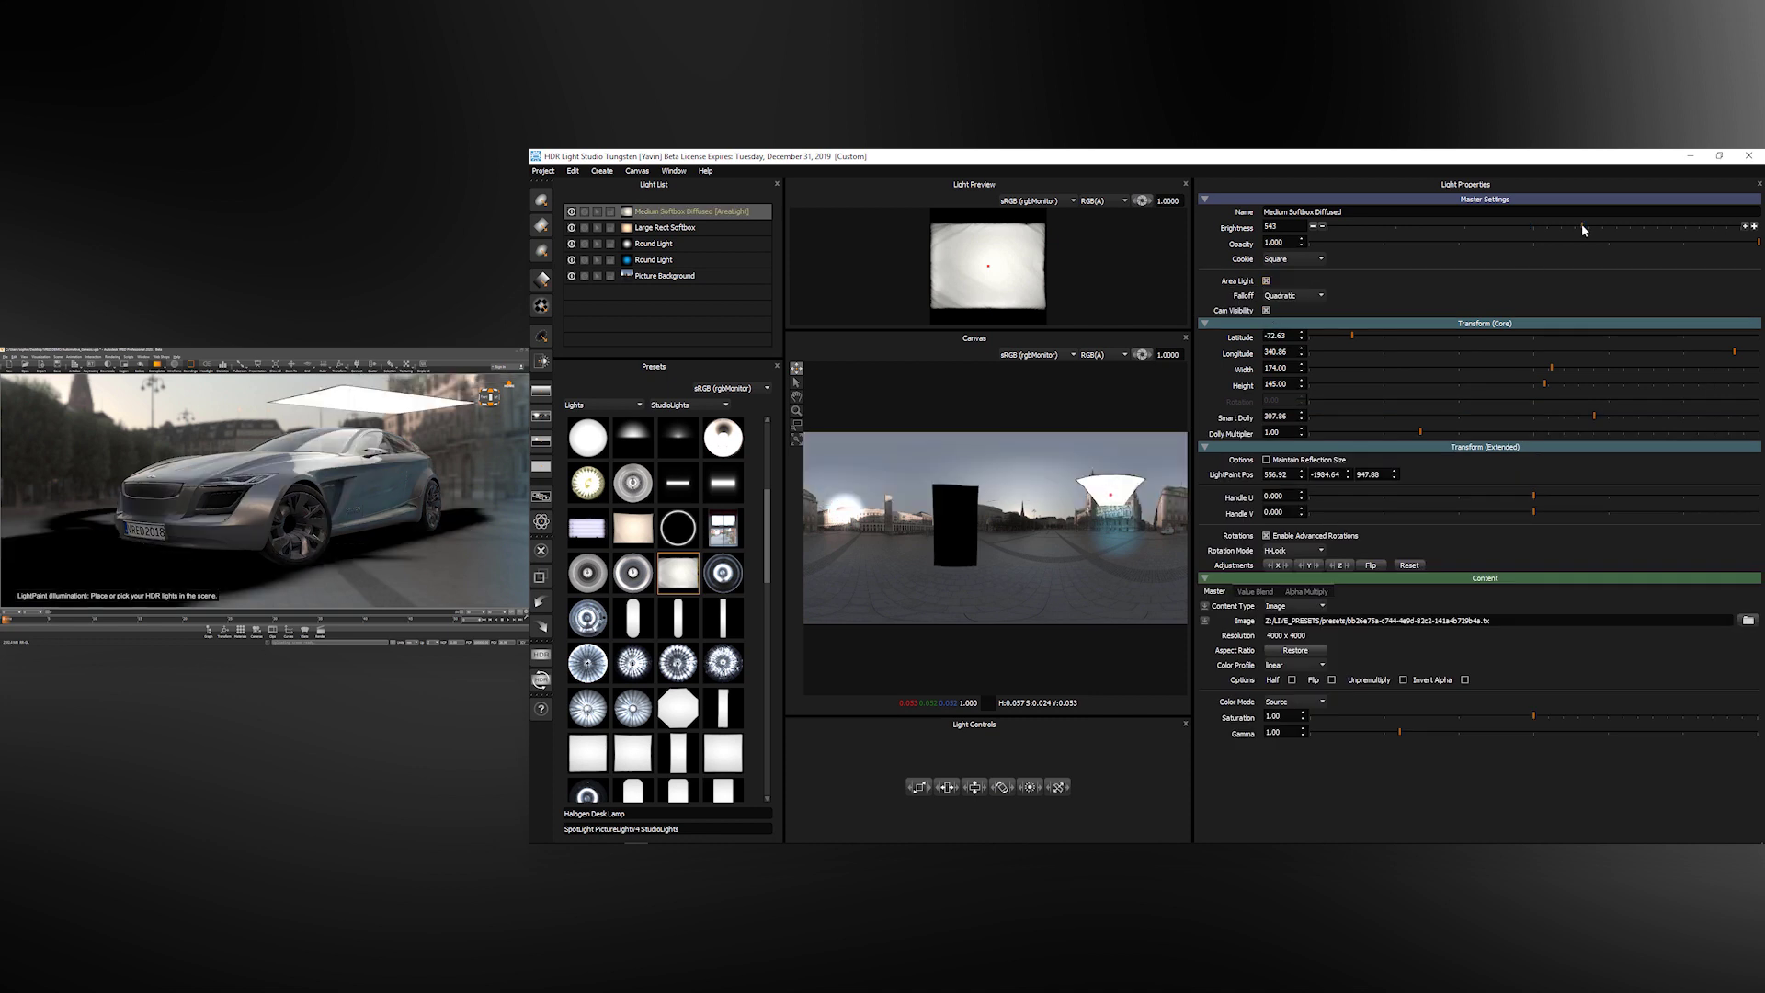
left_click_drag(1581, 223, 1576, 224)
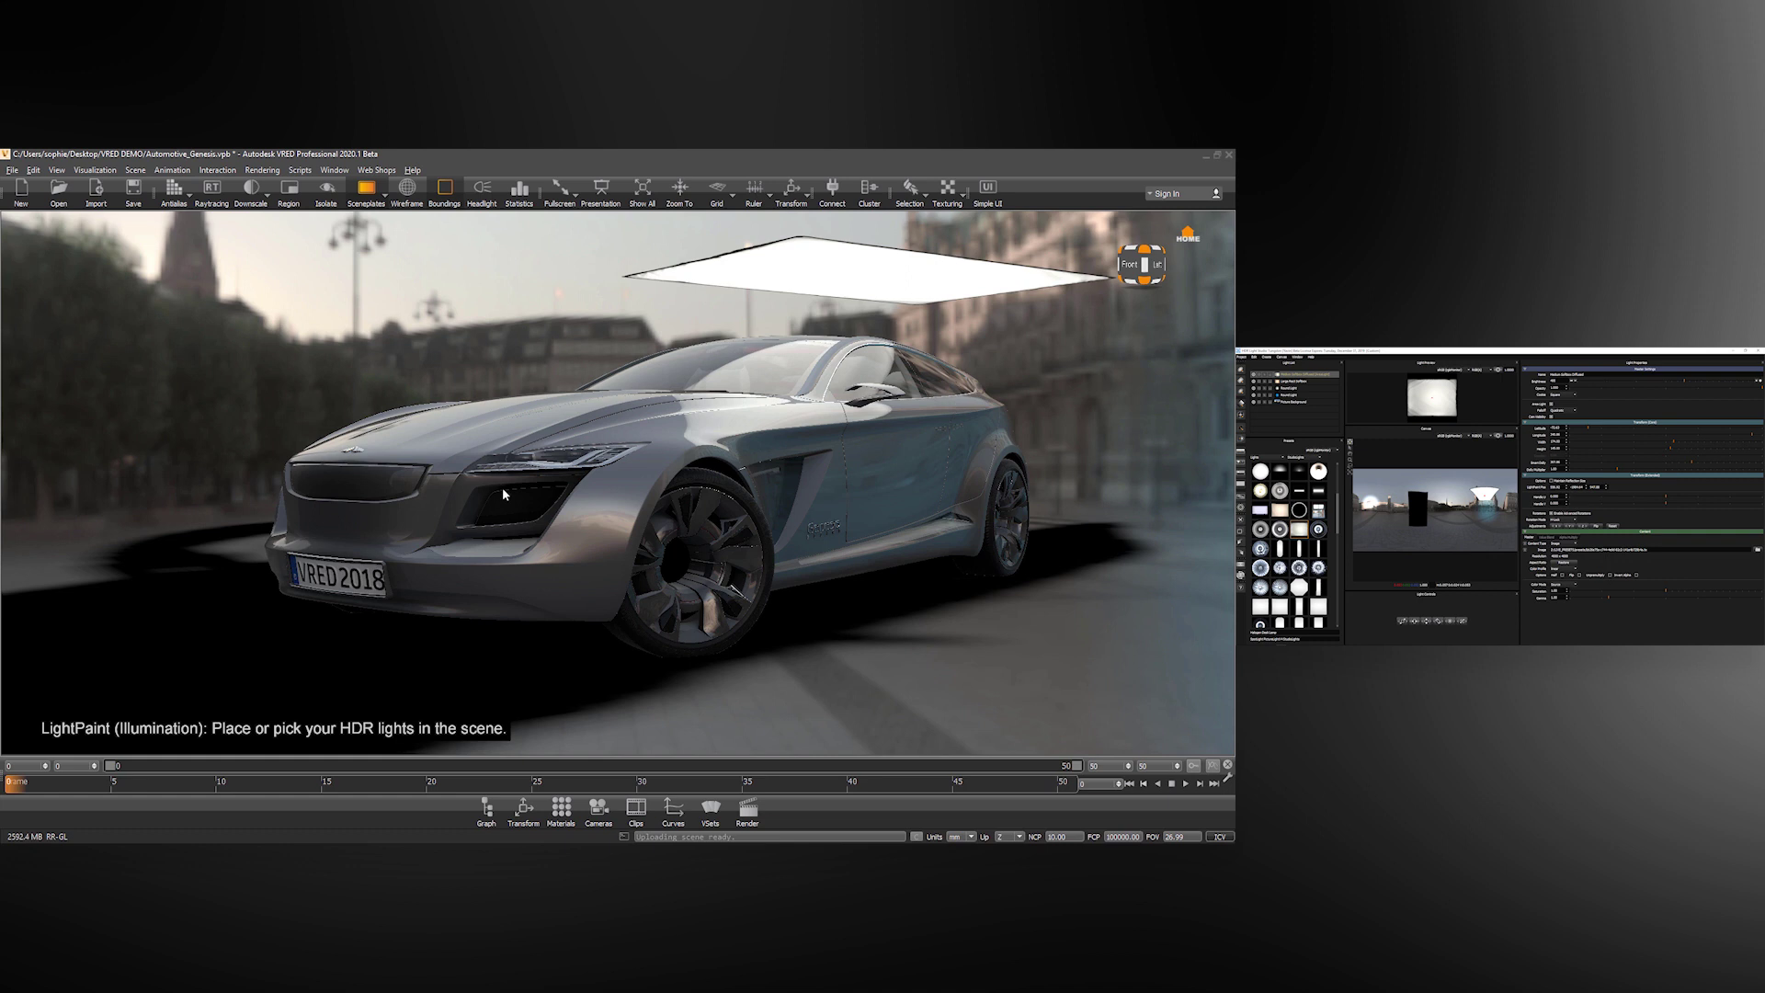
Step: Open and enlarge VRED's Light Editor, selecting Medium Softbox Diffused under the Outdoor_Stage area light
left_click(135, 170)
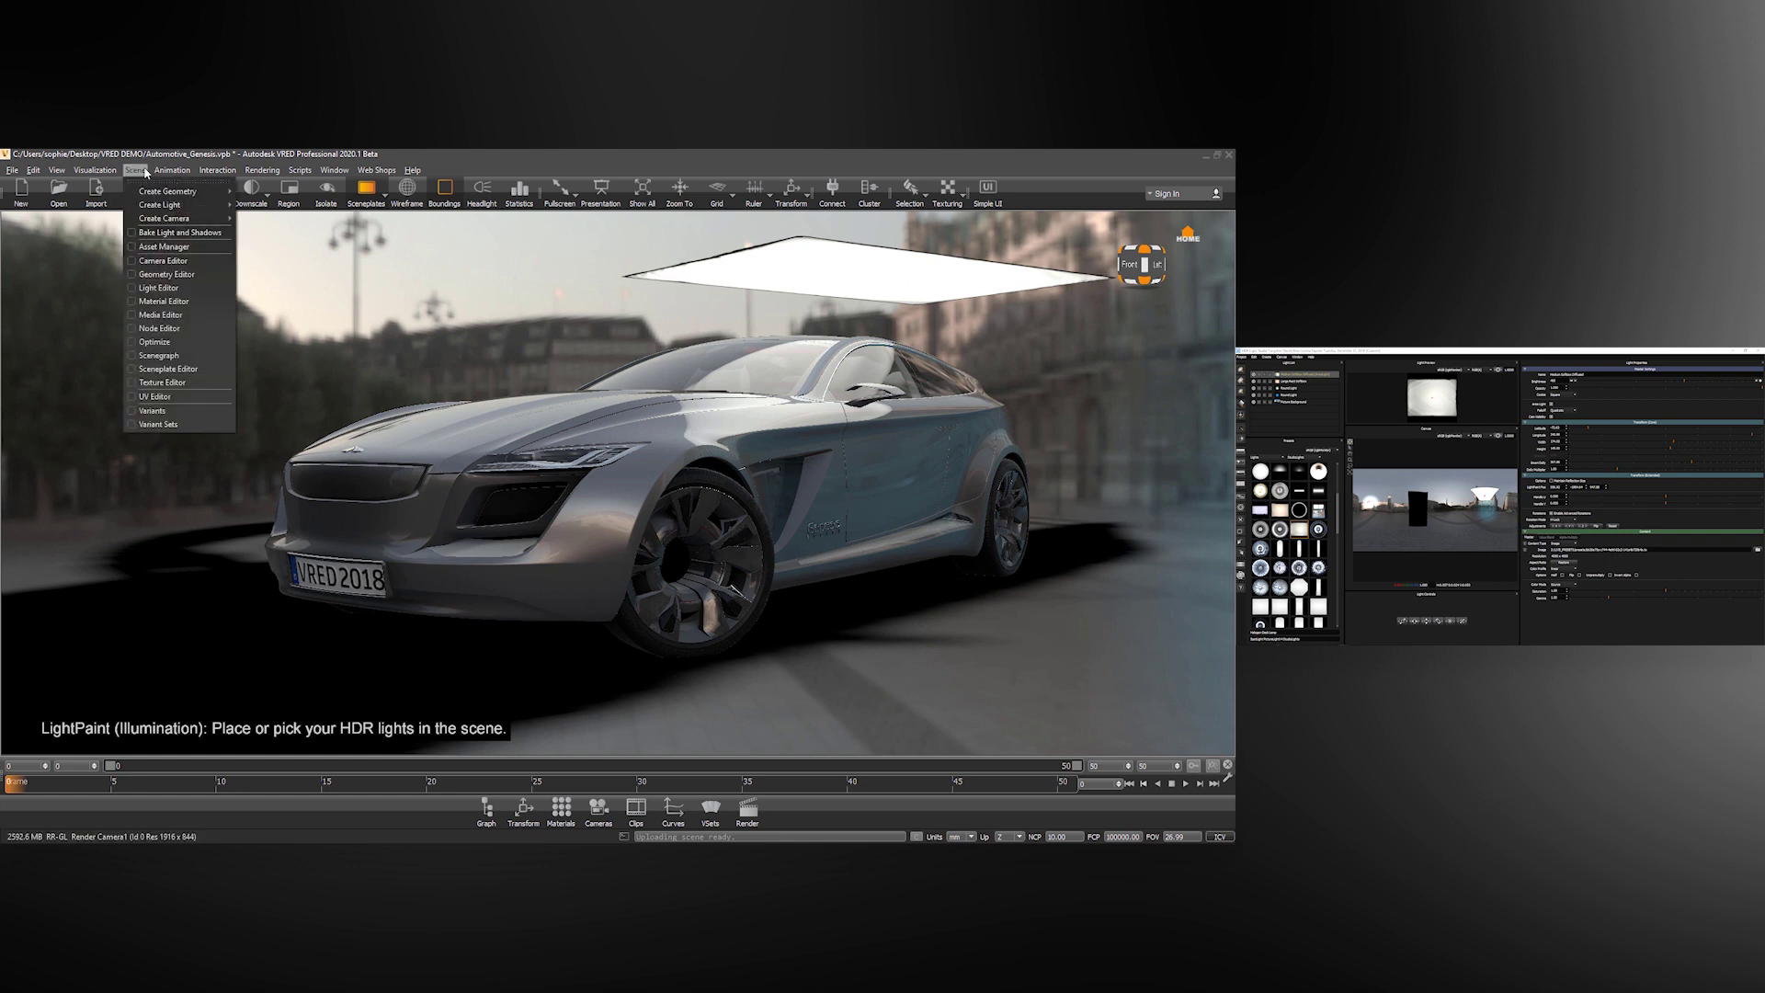
left_click(154, 288)
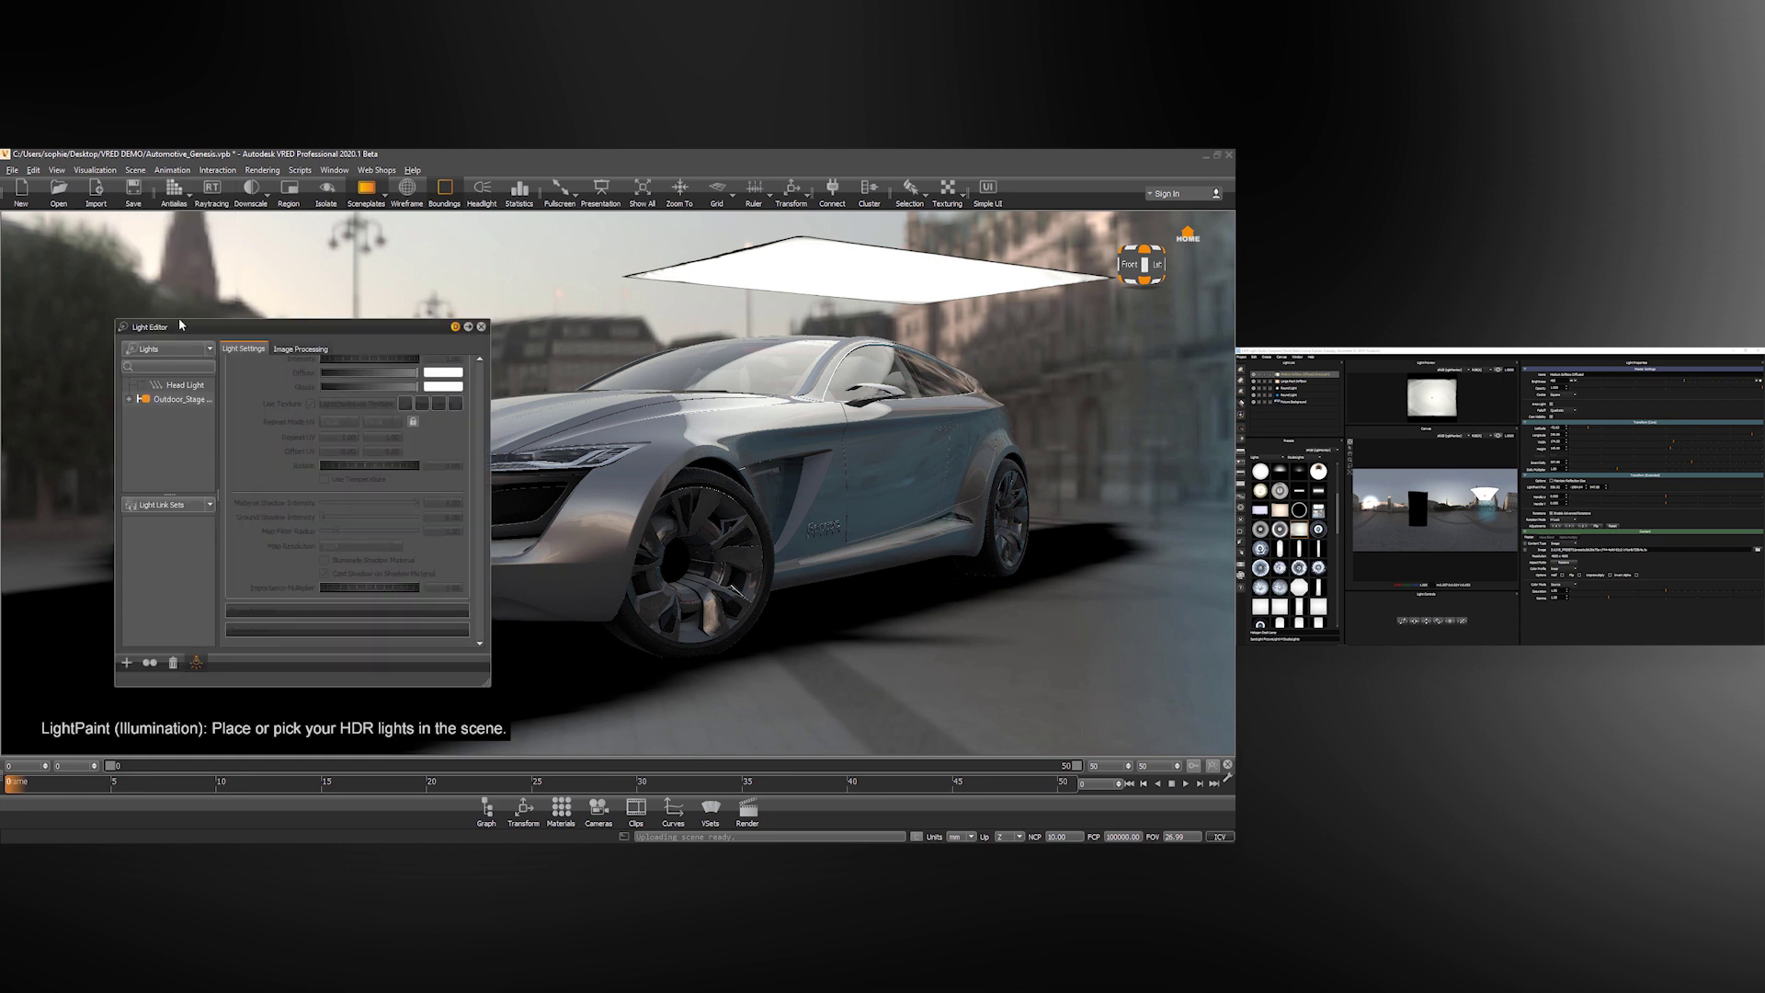
left_click_drag(184, 324, 141, 271)
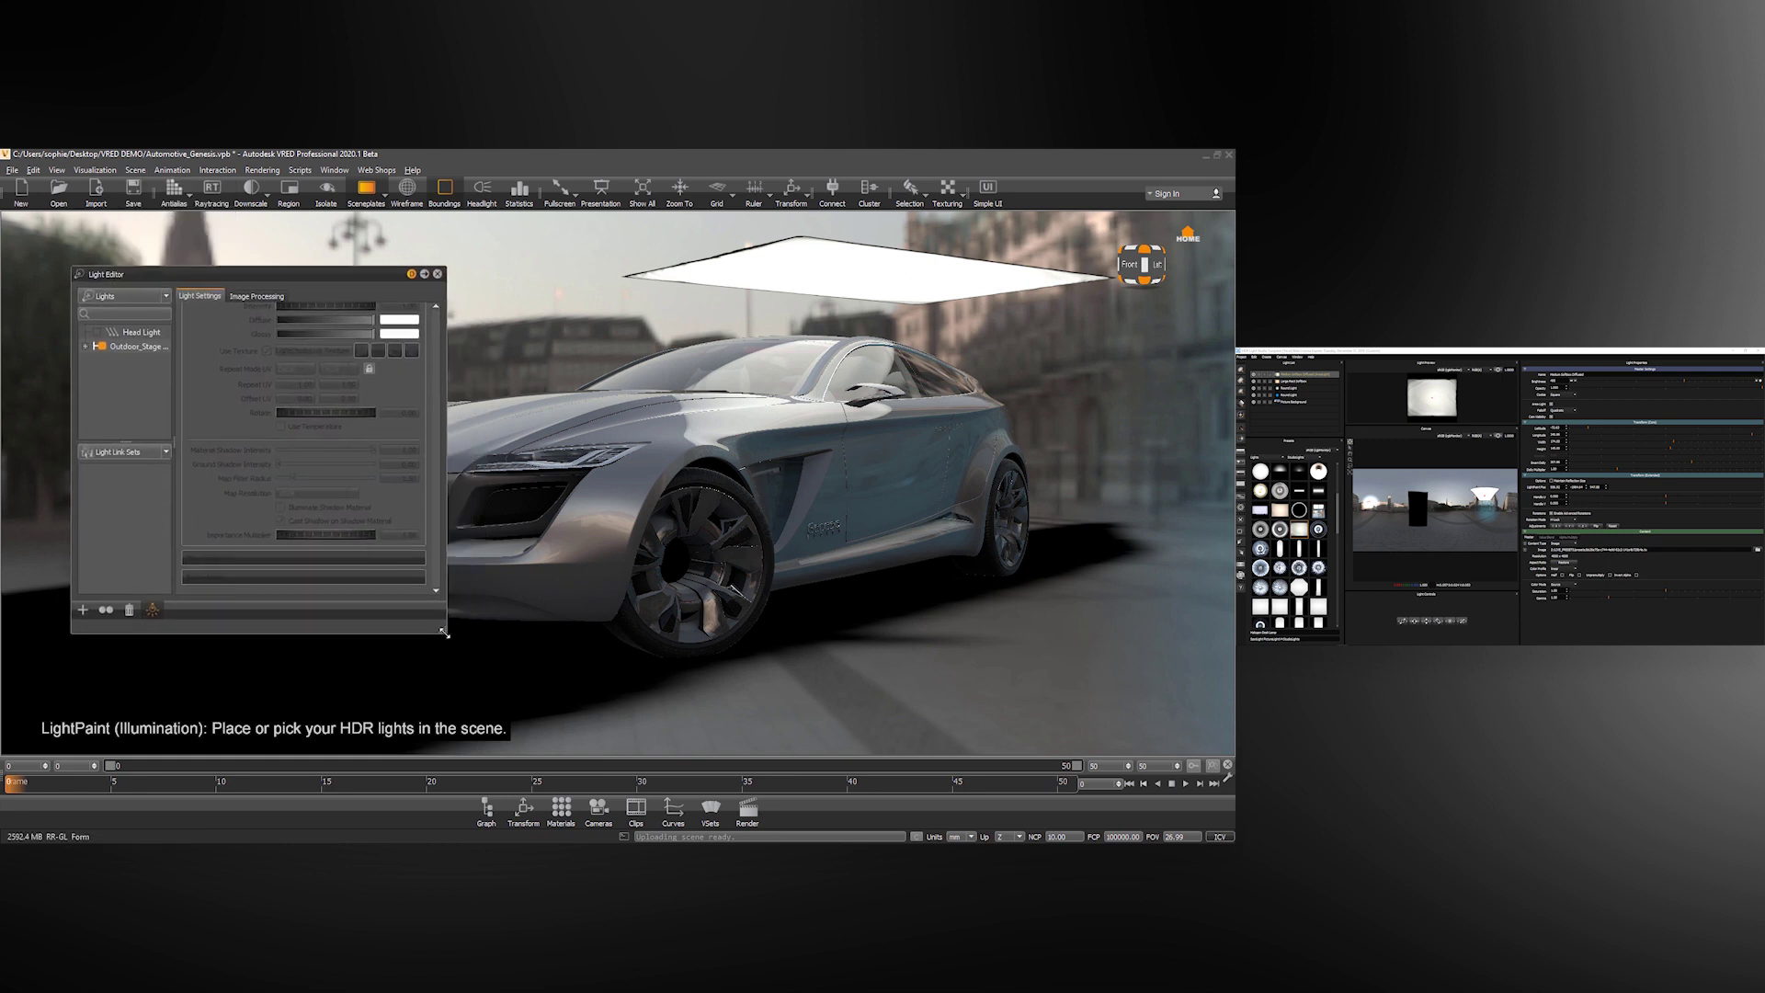
left_click_drag(444, 633, 534, 720)
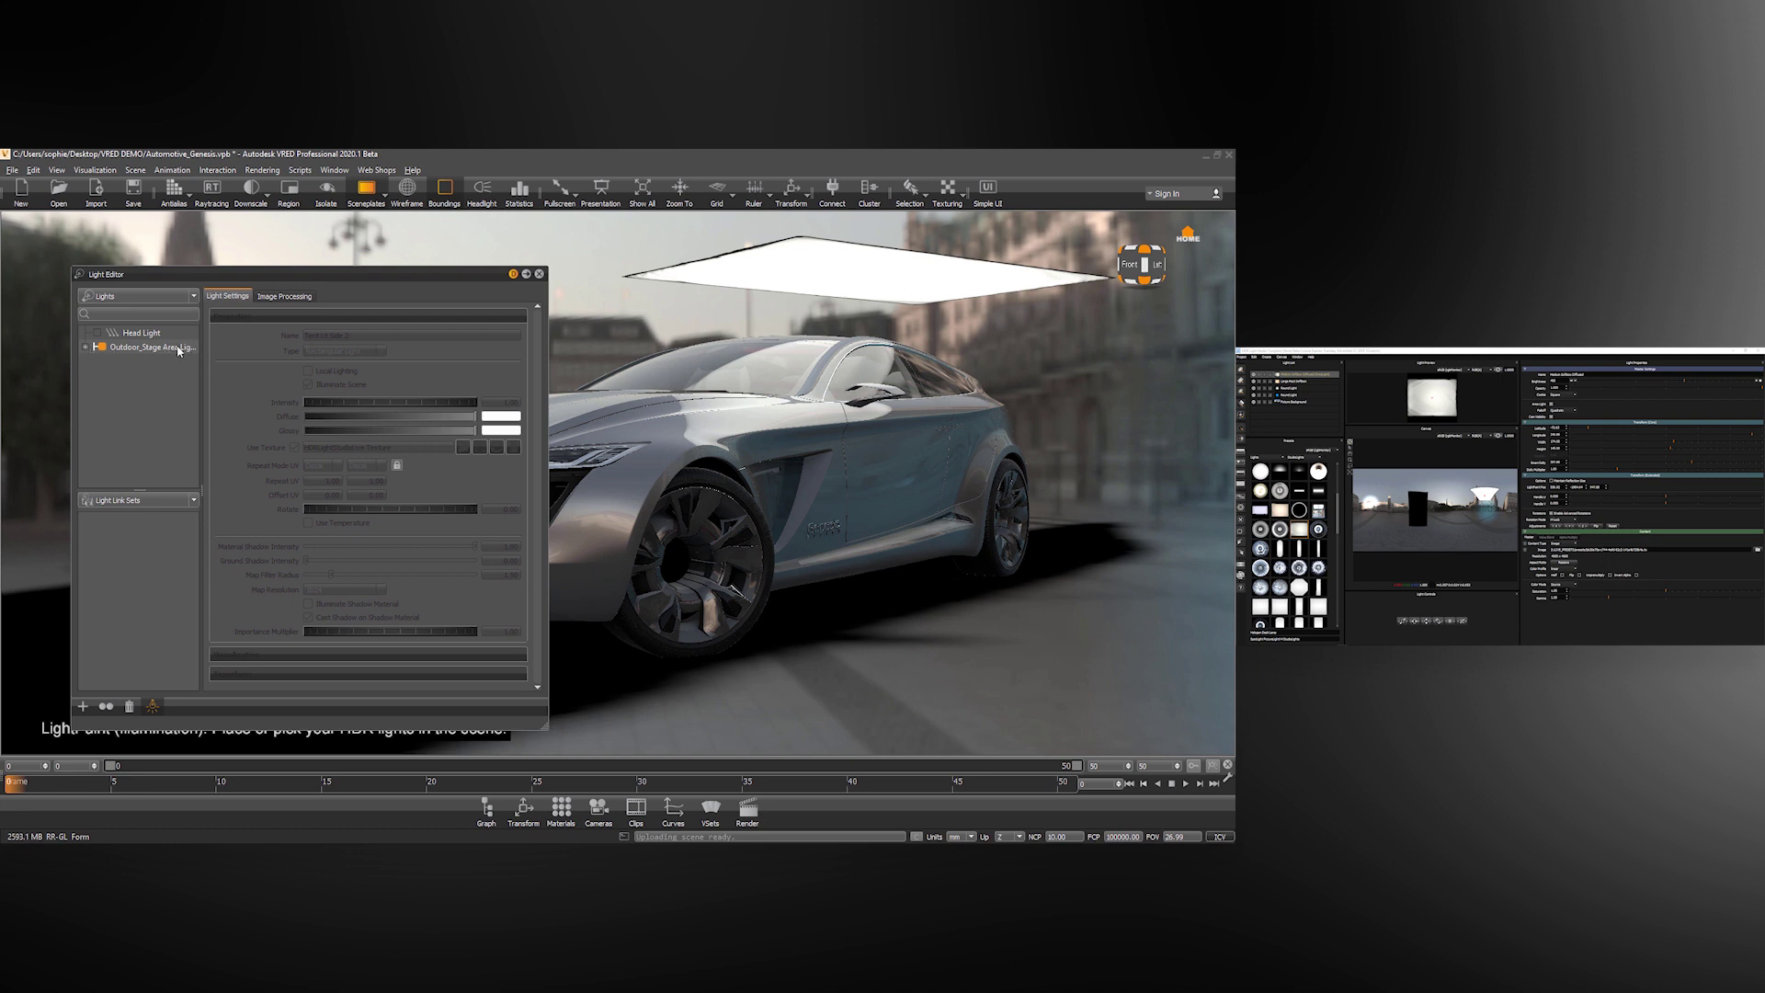
left_click(86, 348)
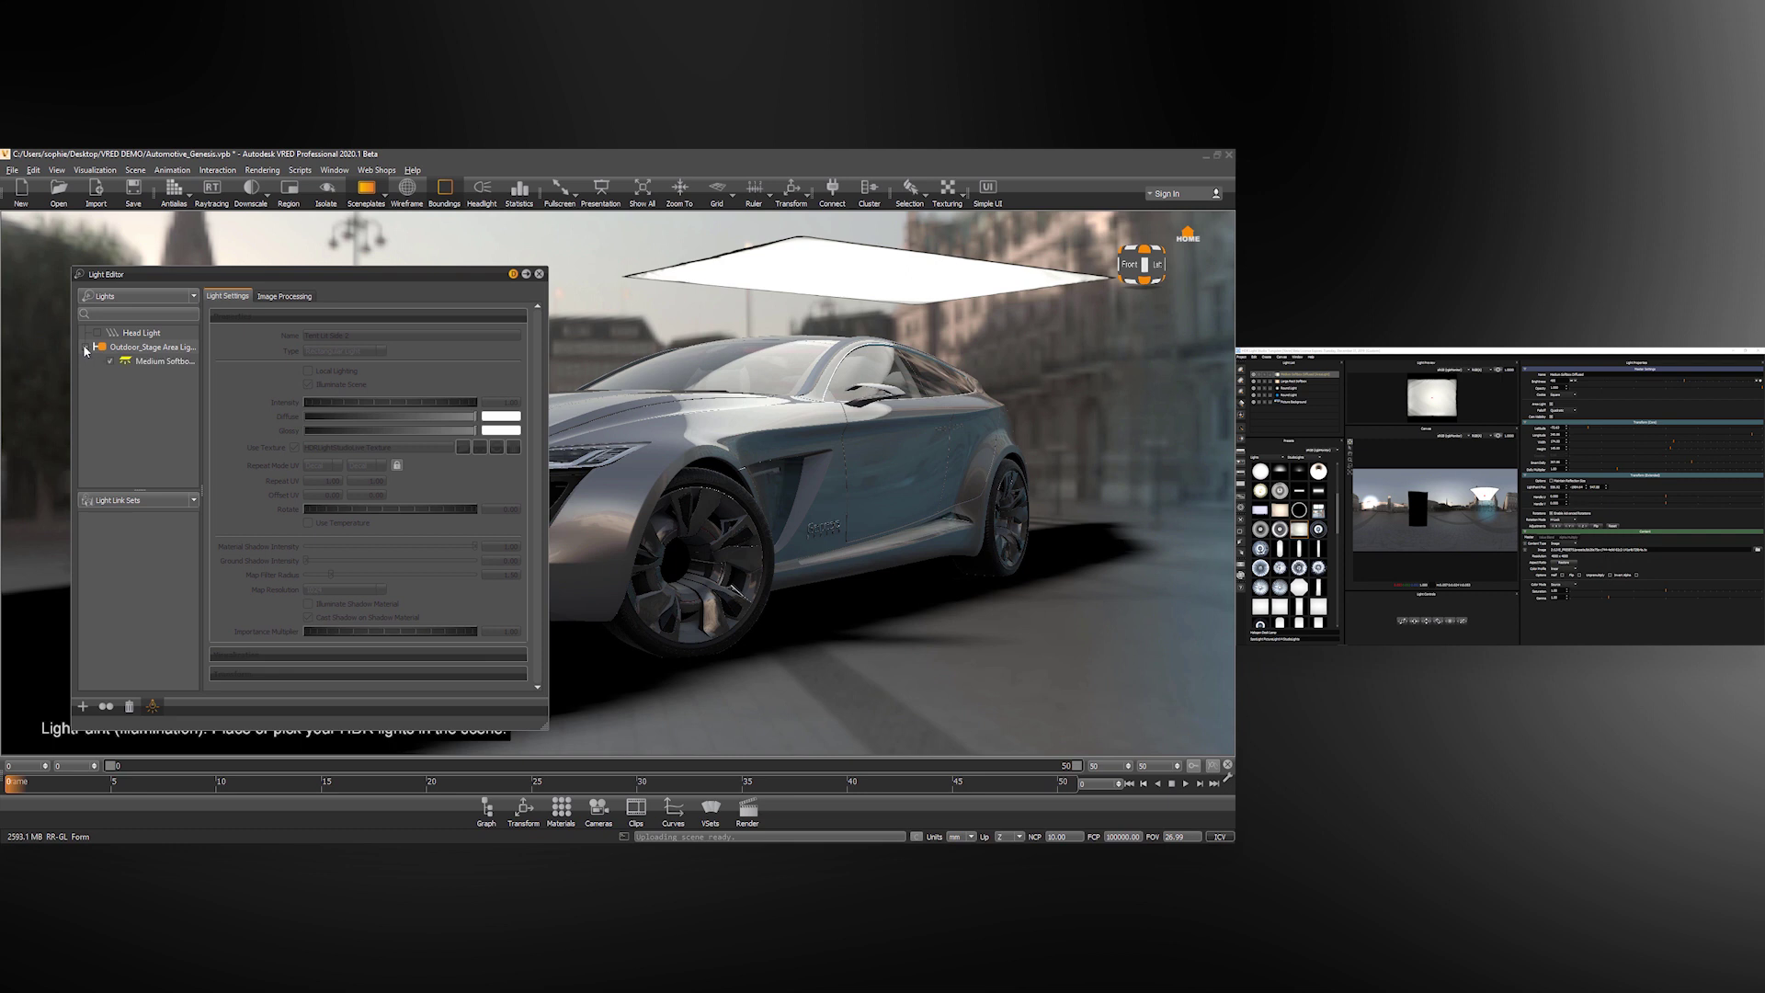
left_click(158, 363)
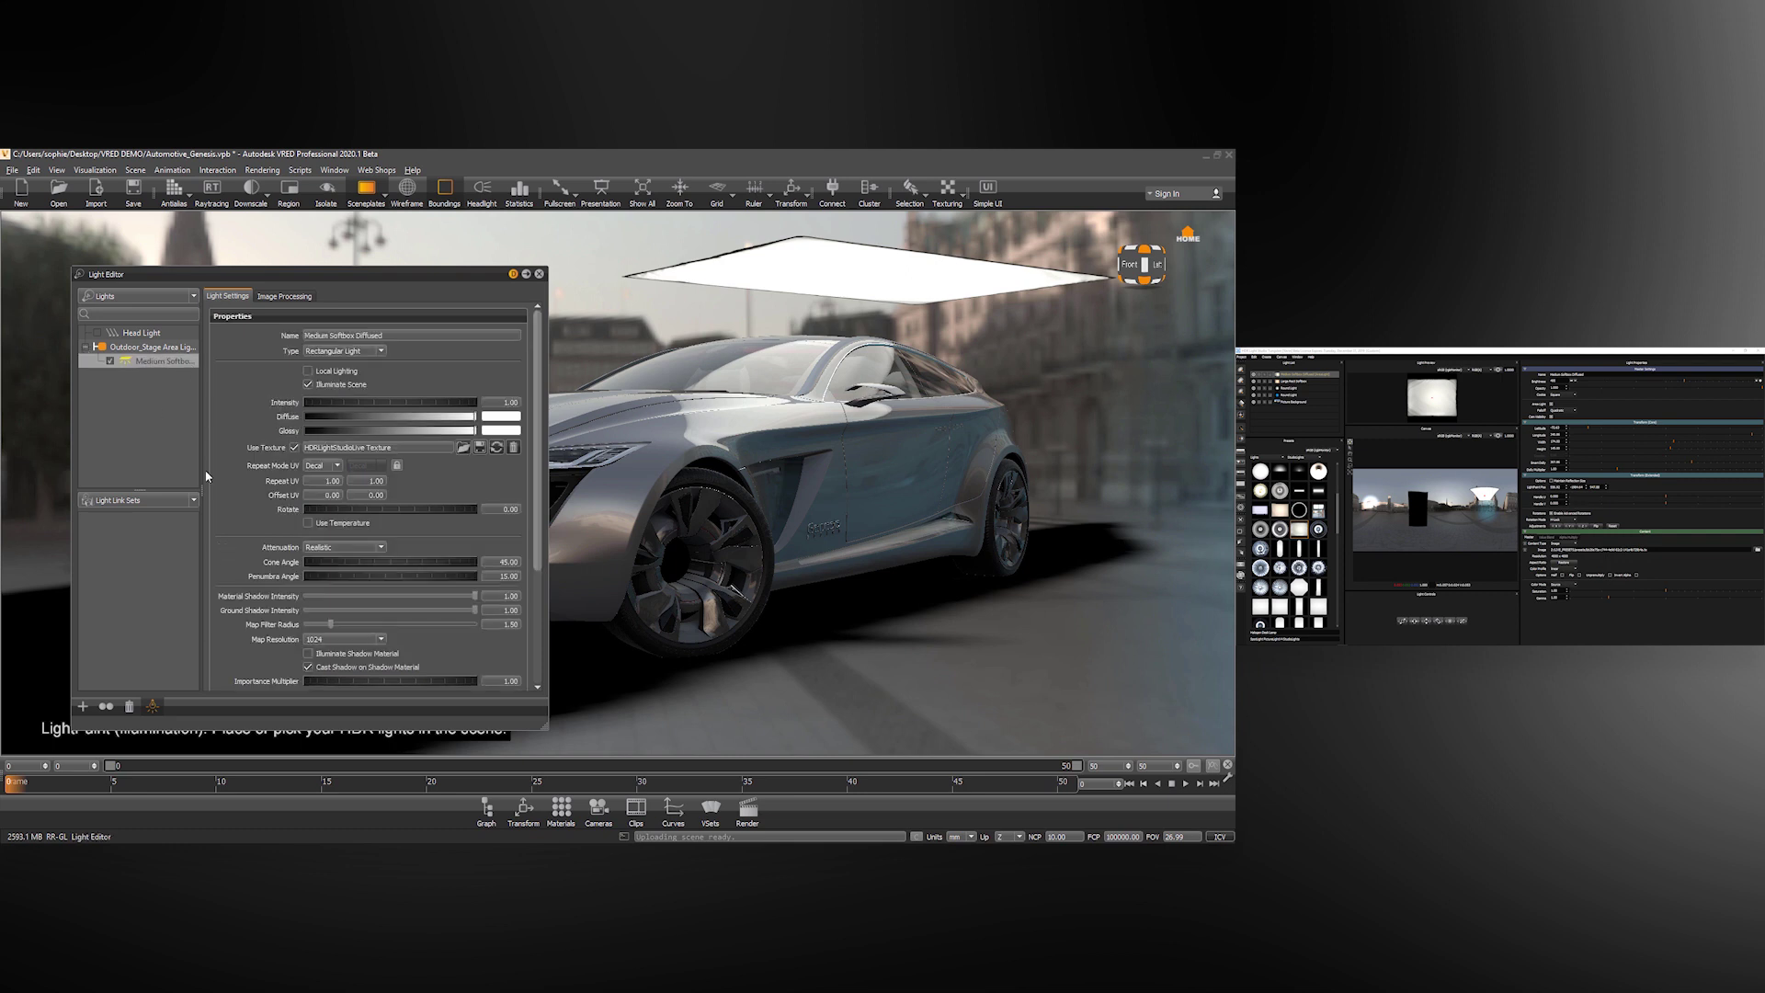
left_click_drag(200, 491, 244, 484)
Step: Rename the Medium Softbox Diffused entry in the Light List to mark_light
double_click(1299, 374)
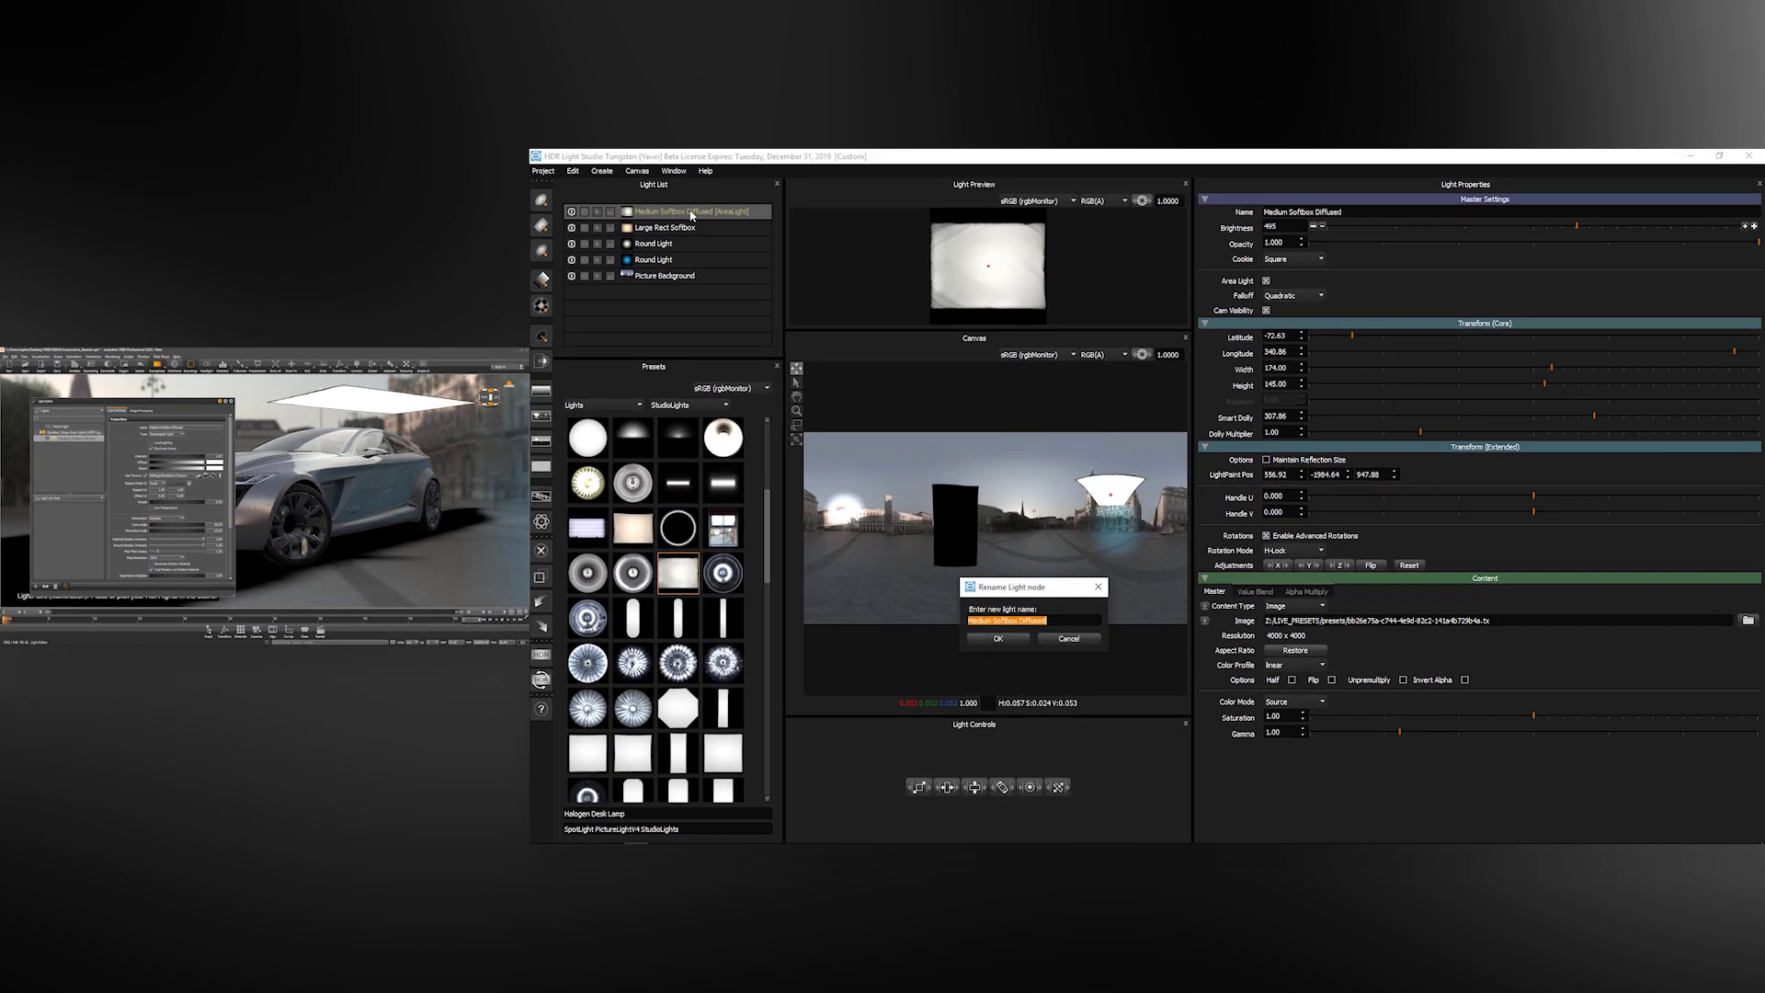
type("mark_light")
key("Return")
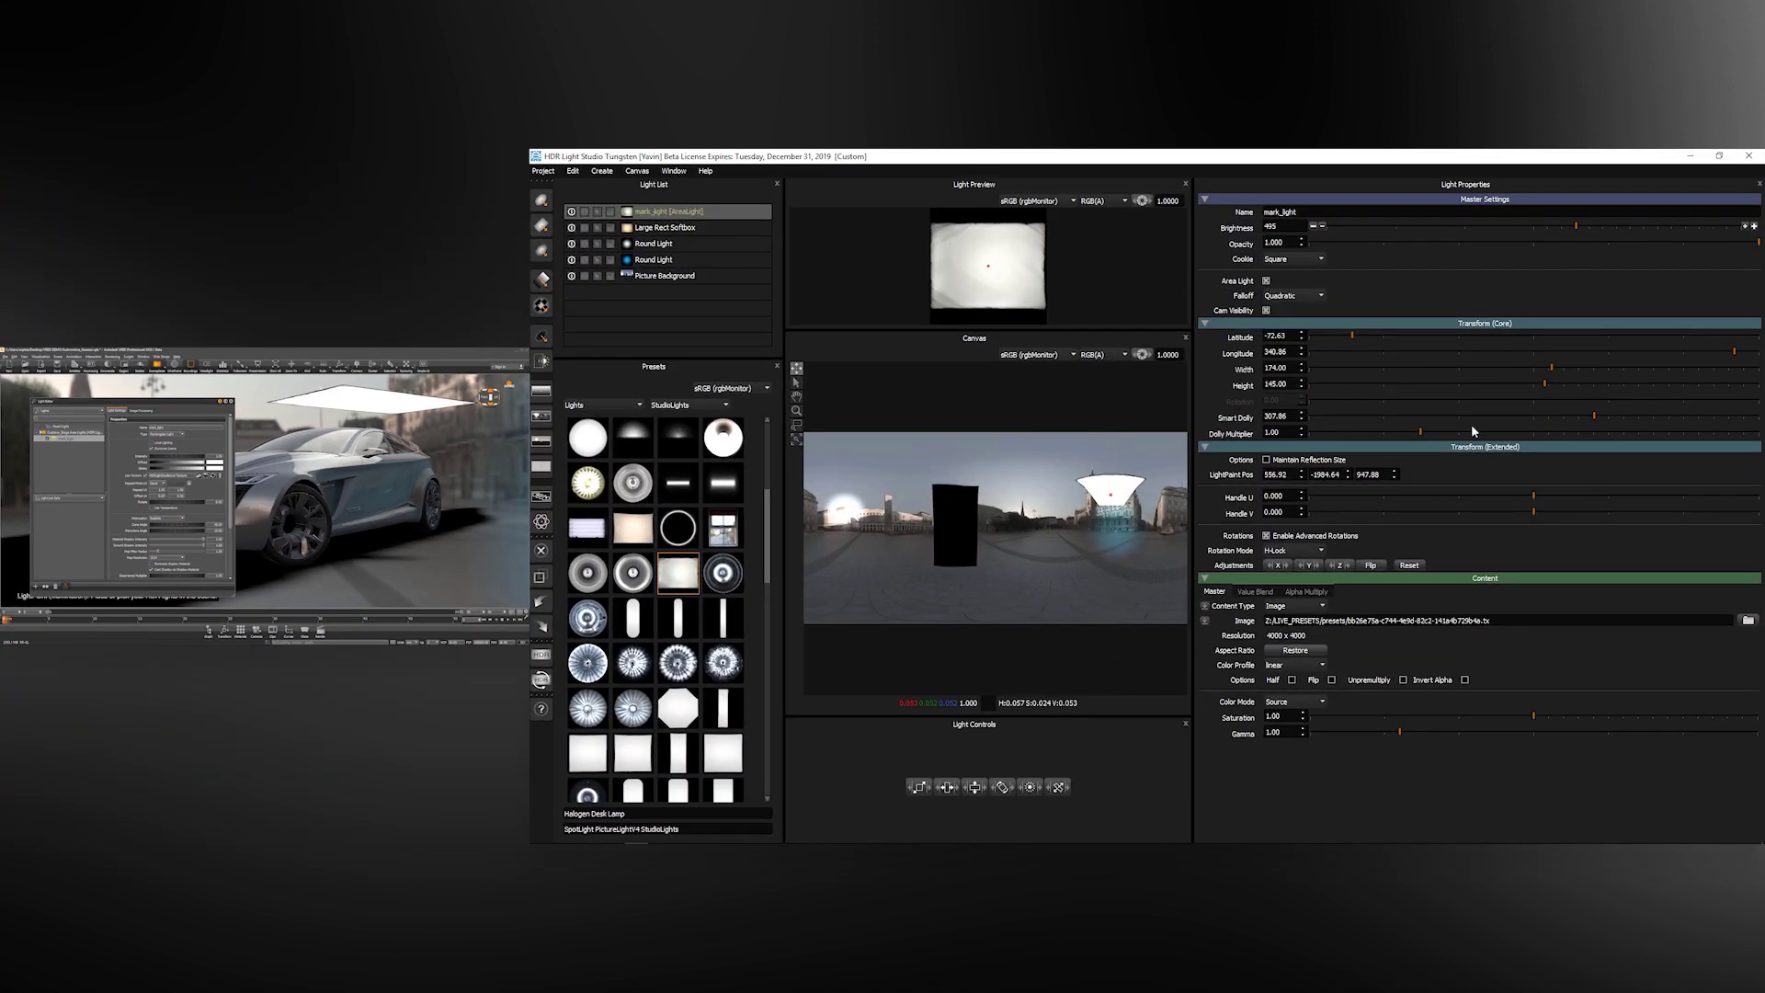
Step: Set mark_light's content colour mode to Flat and pick red as its colour
left_click(1274, 701)
left_click(1280, 716)
left_click(1276, 719)
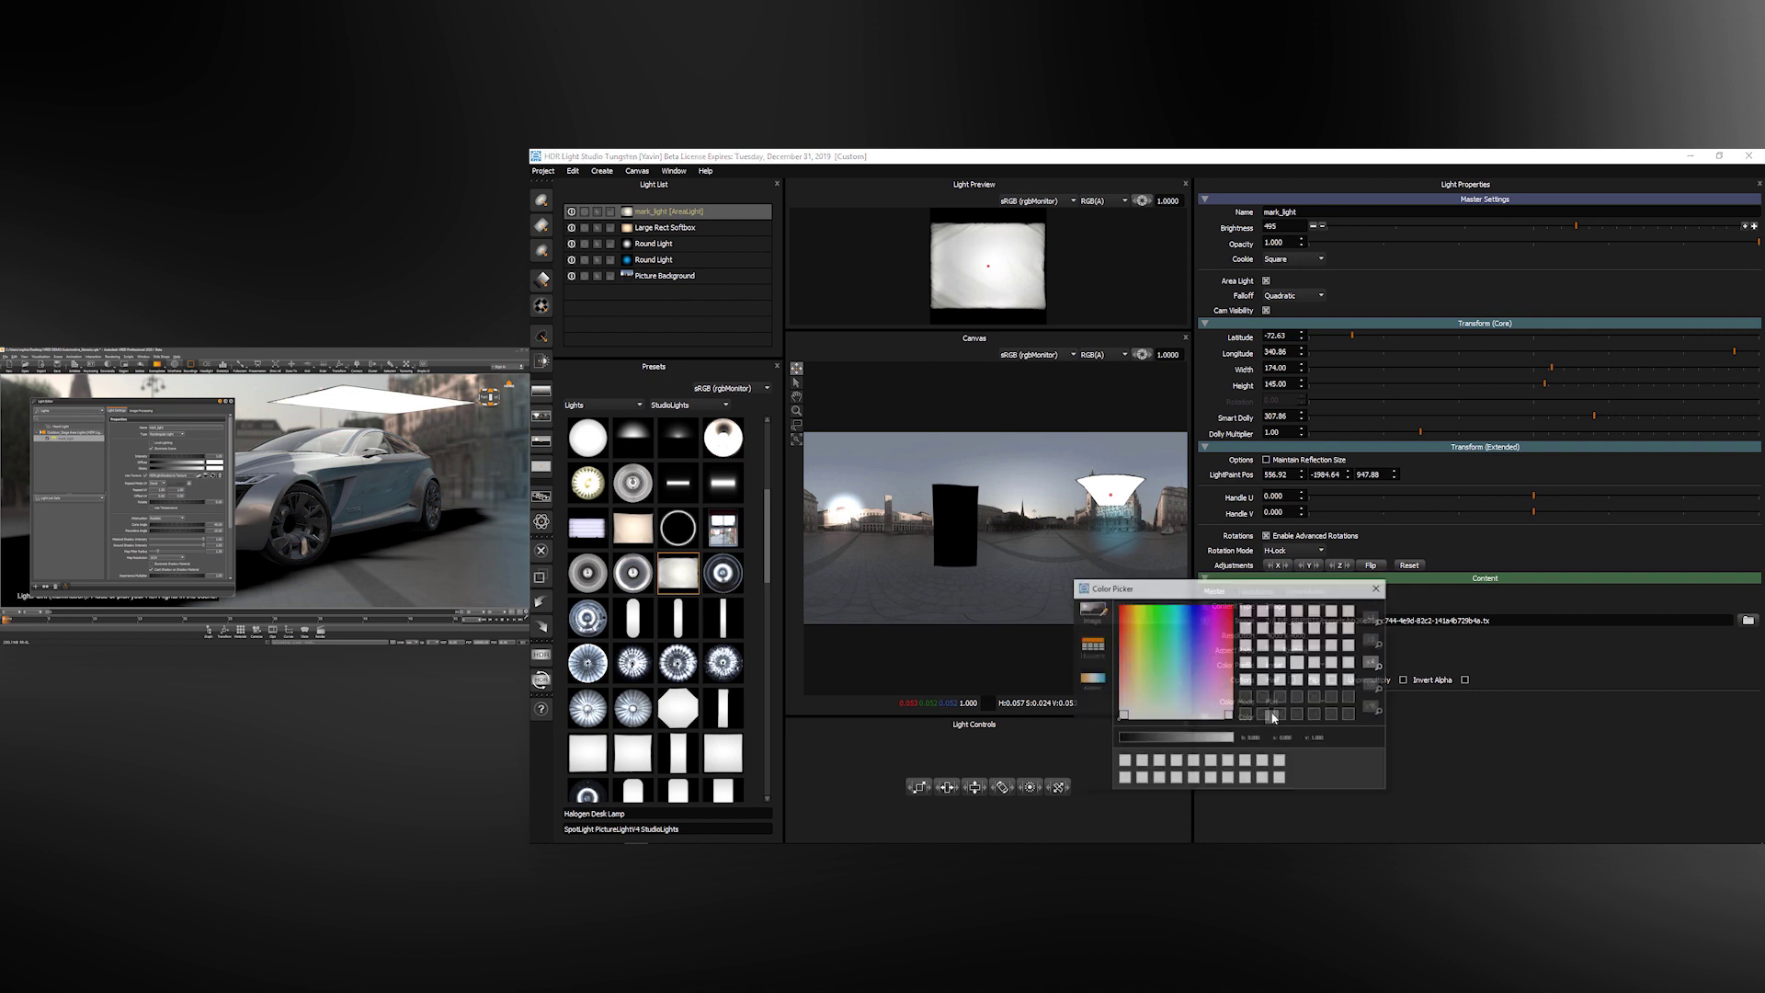
left_click(1228, 610)
left_click(1378, 587)
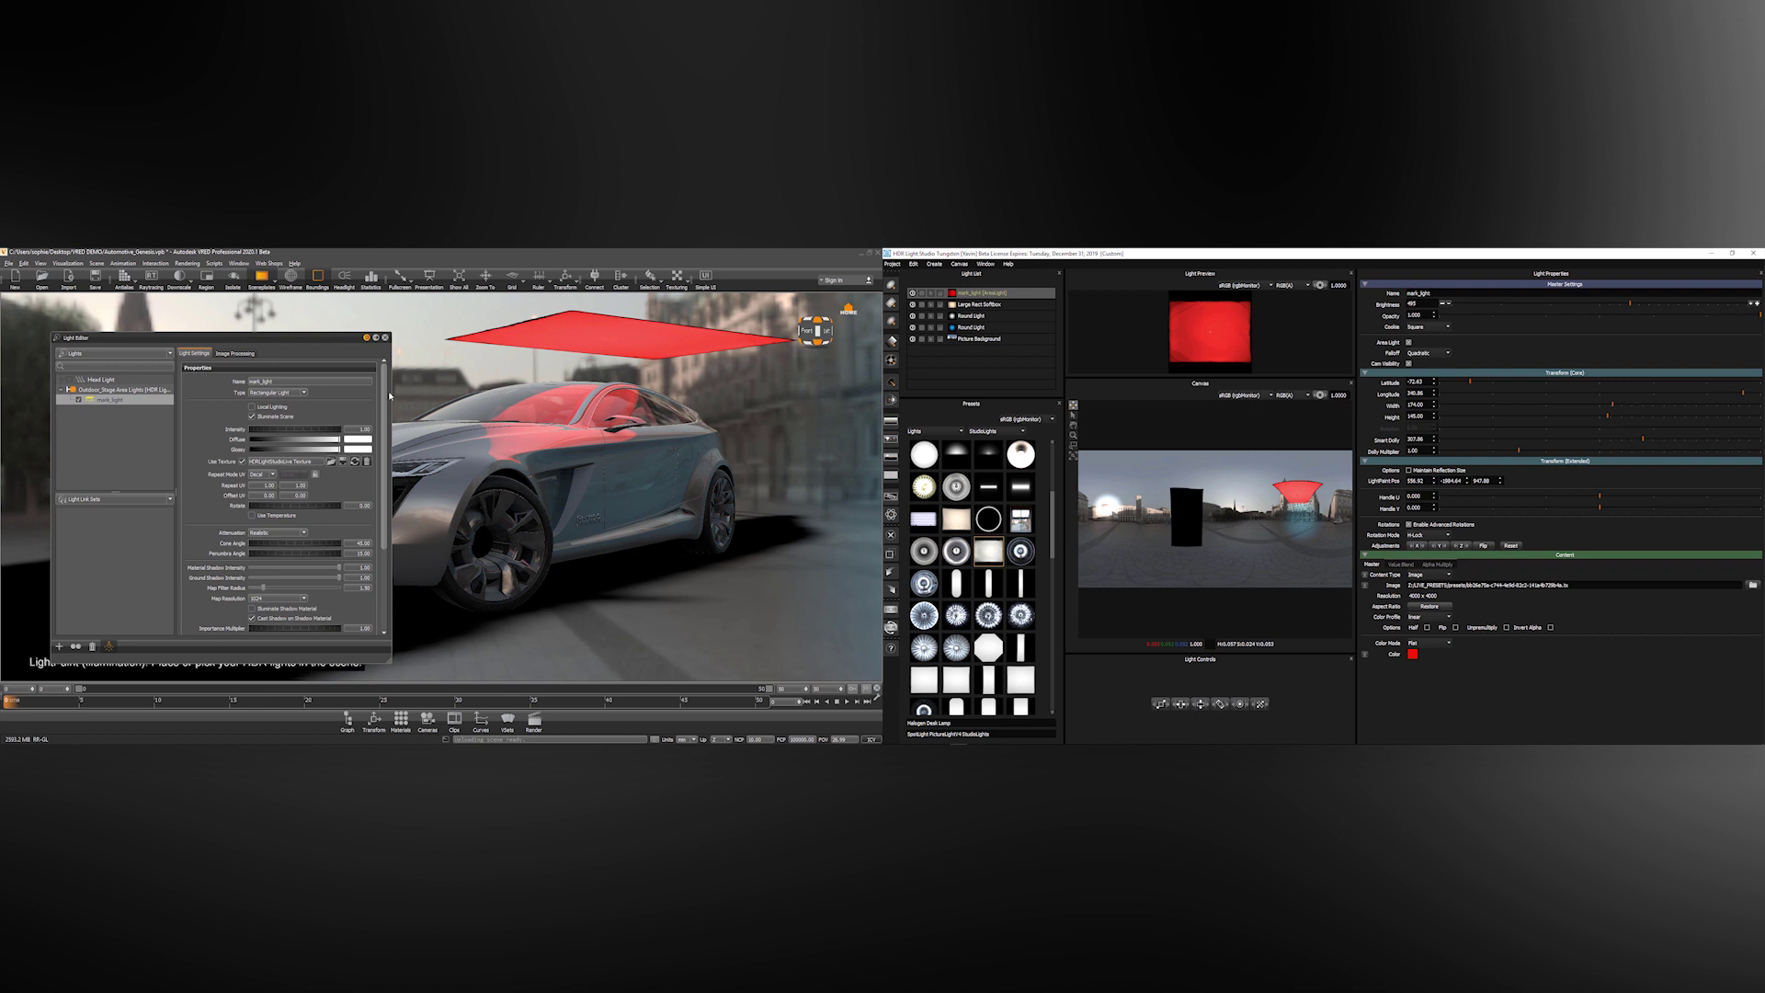
Step: Set mark_light's Ground Shadow Intensity to 0.00 and close the Light Editor
scroll(386, 411, "down", 2)
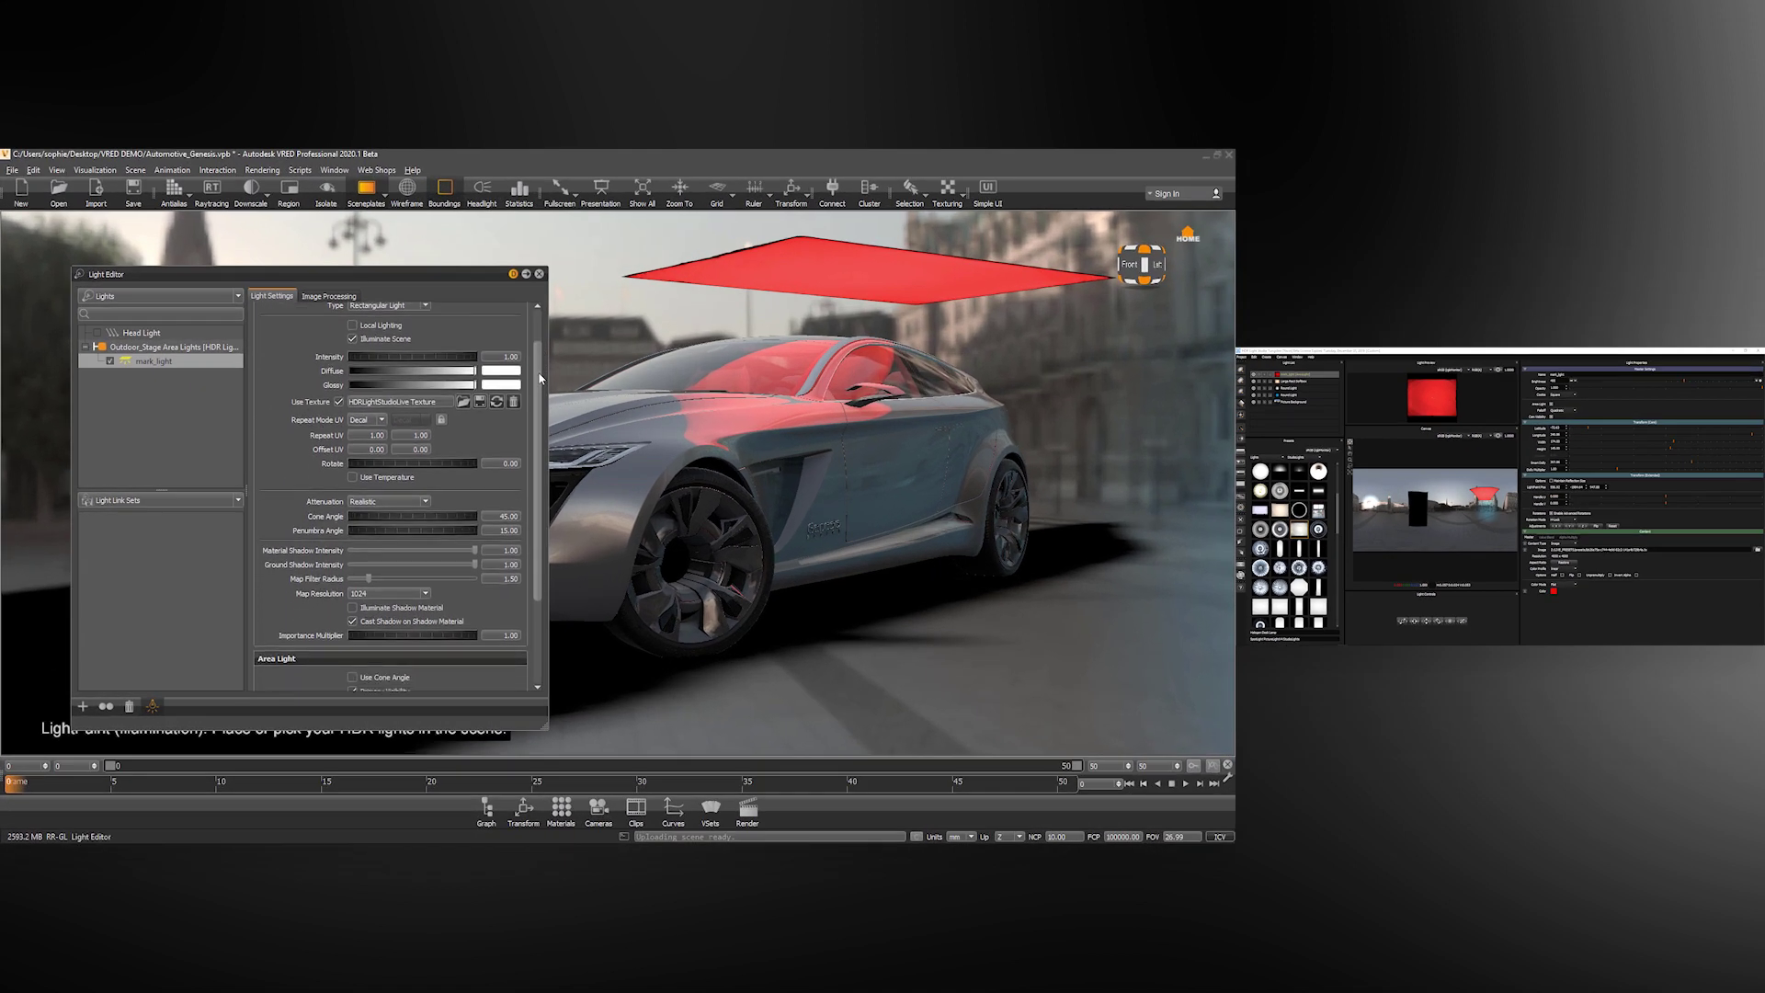
scroll(540, 378, "down", 1)
mouse_move(541, 378)
left_mouse_down()
mouse_move(543, 418)
mouse_move(542, 328)
mouse_move(542, 364)
left_mouse_up()
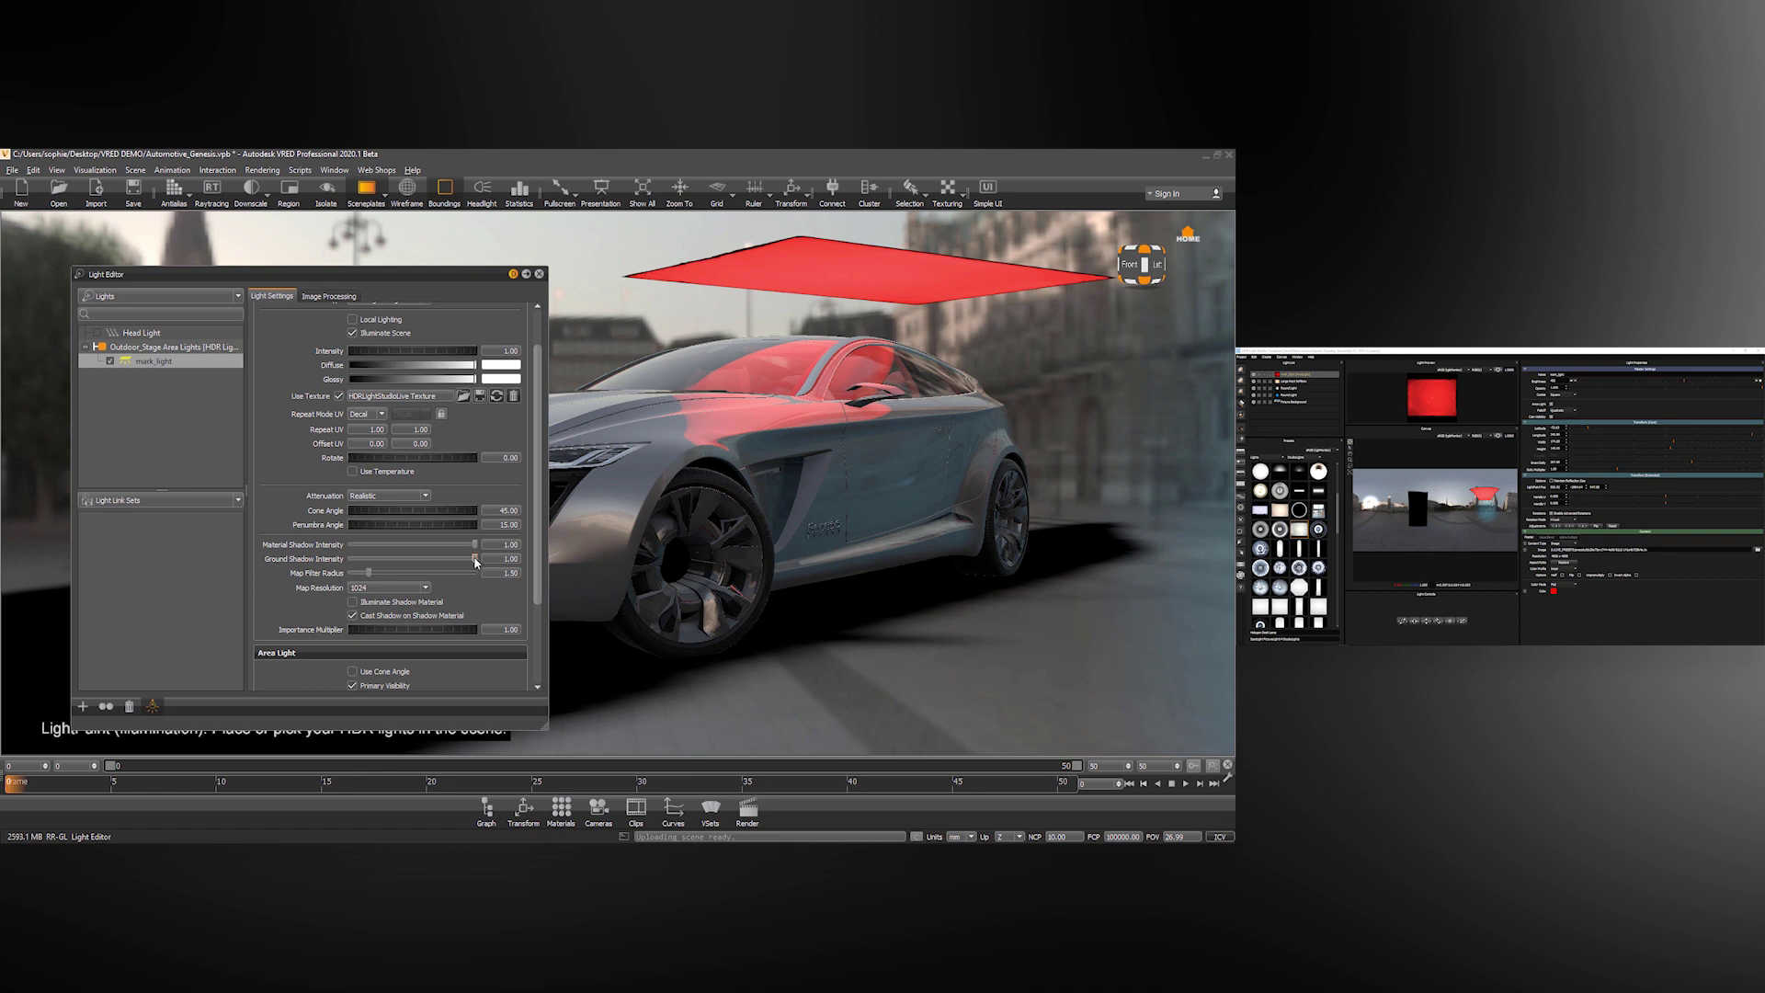
left_click_drag(475, 559, 349, 563)
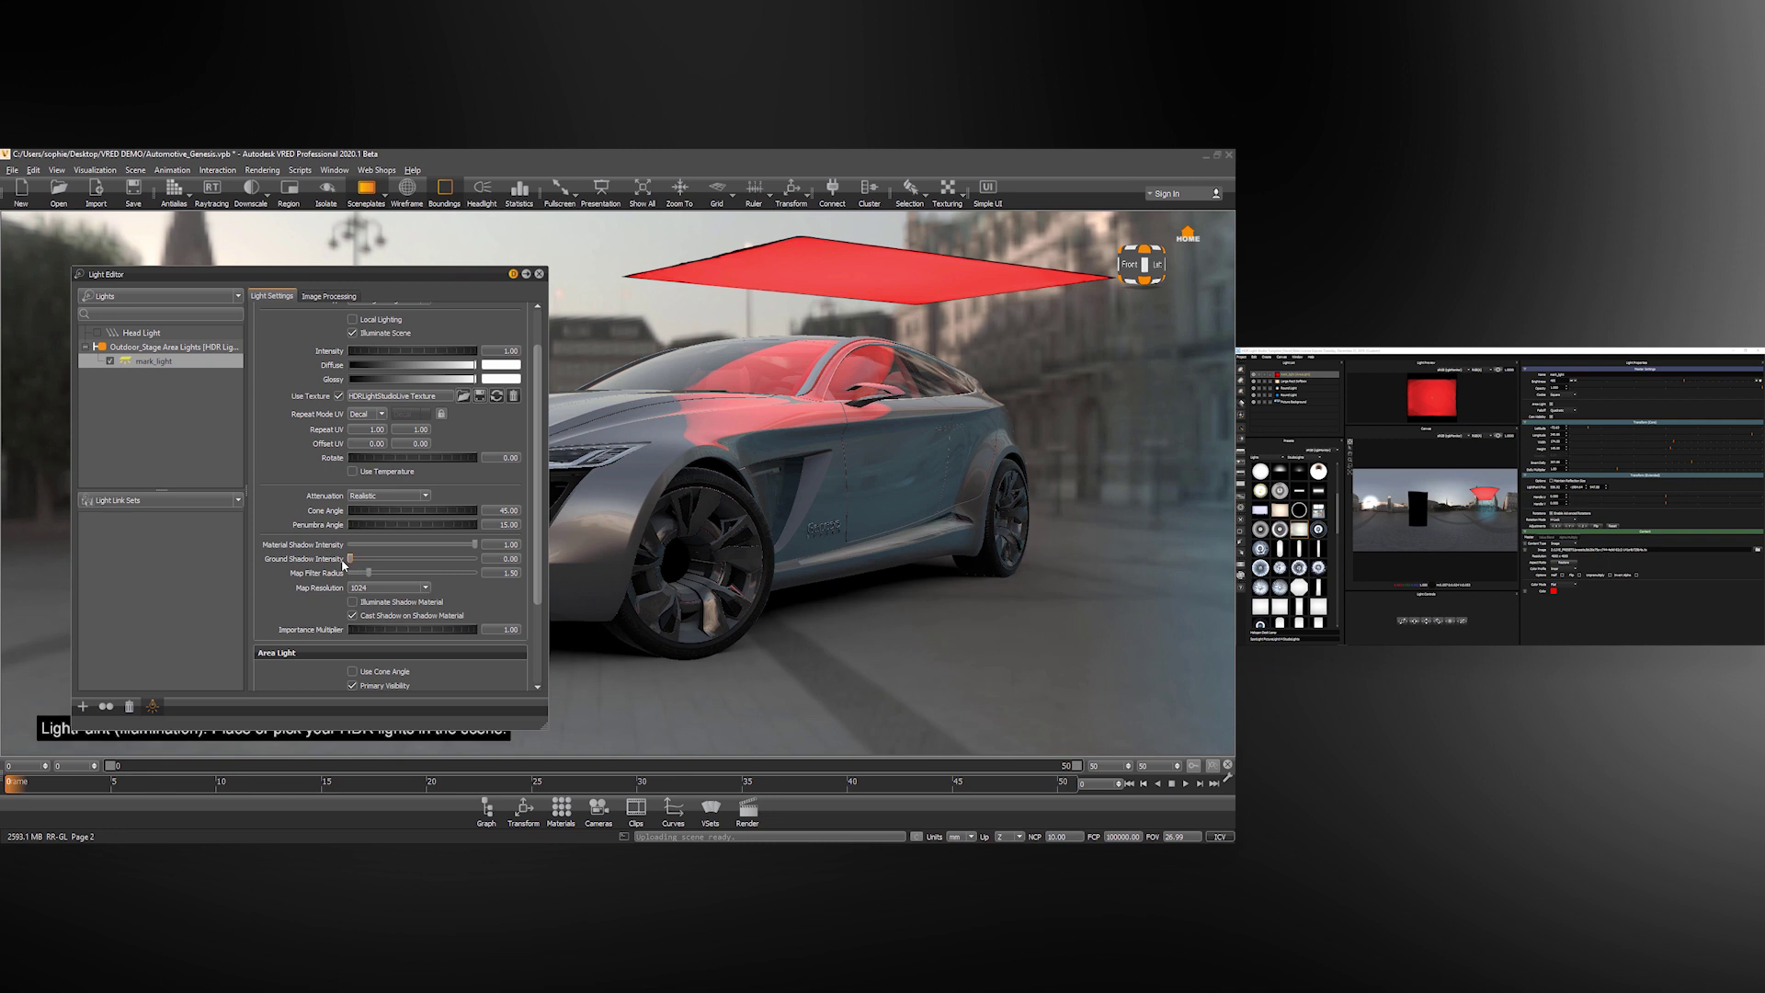
left_click(539, 274)
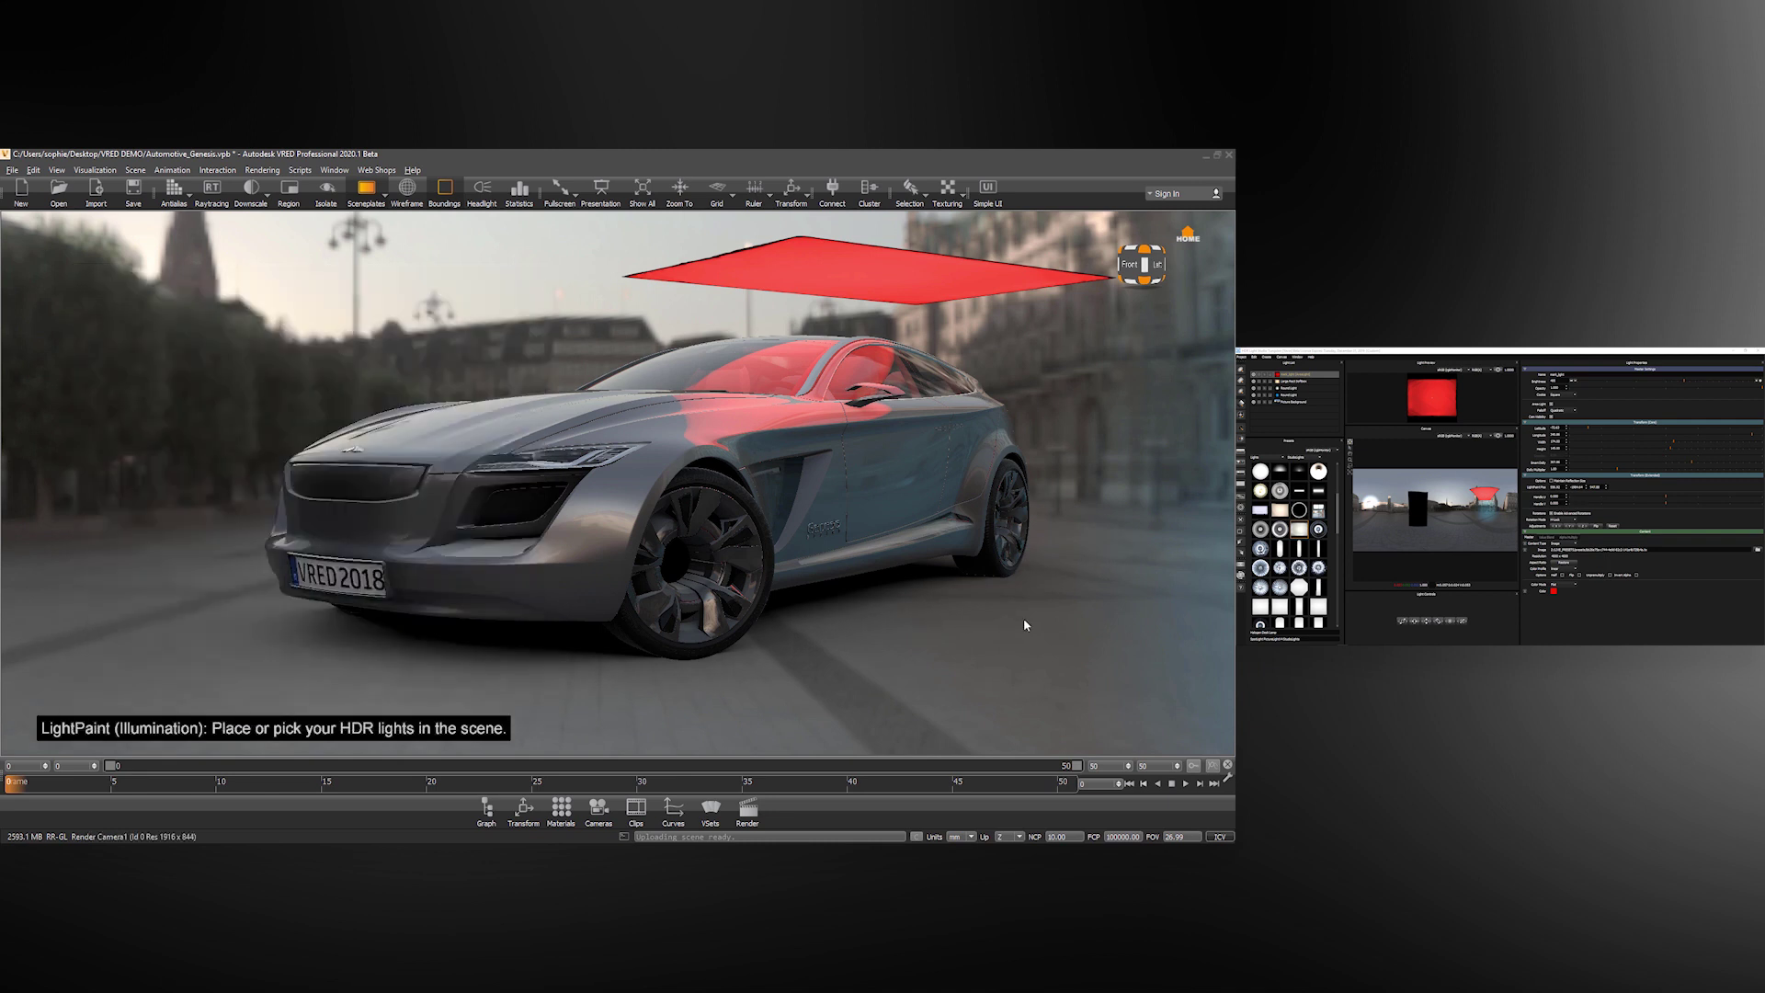
Step: Place the light's reflection on the hood and set mark_light's colour back to white
left_click(458, 406)
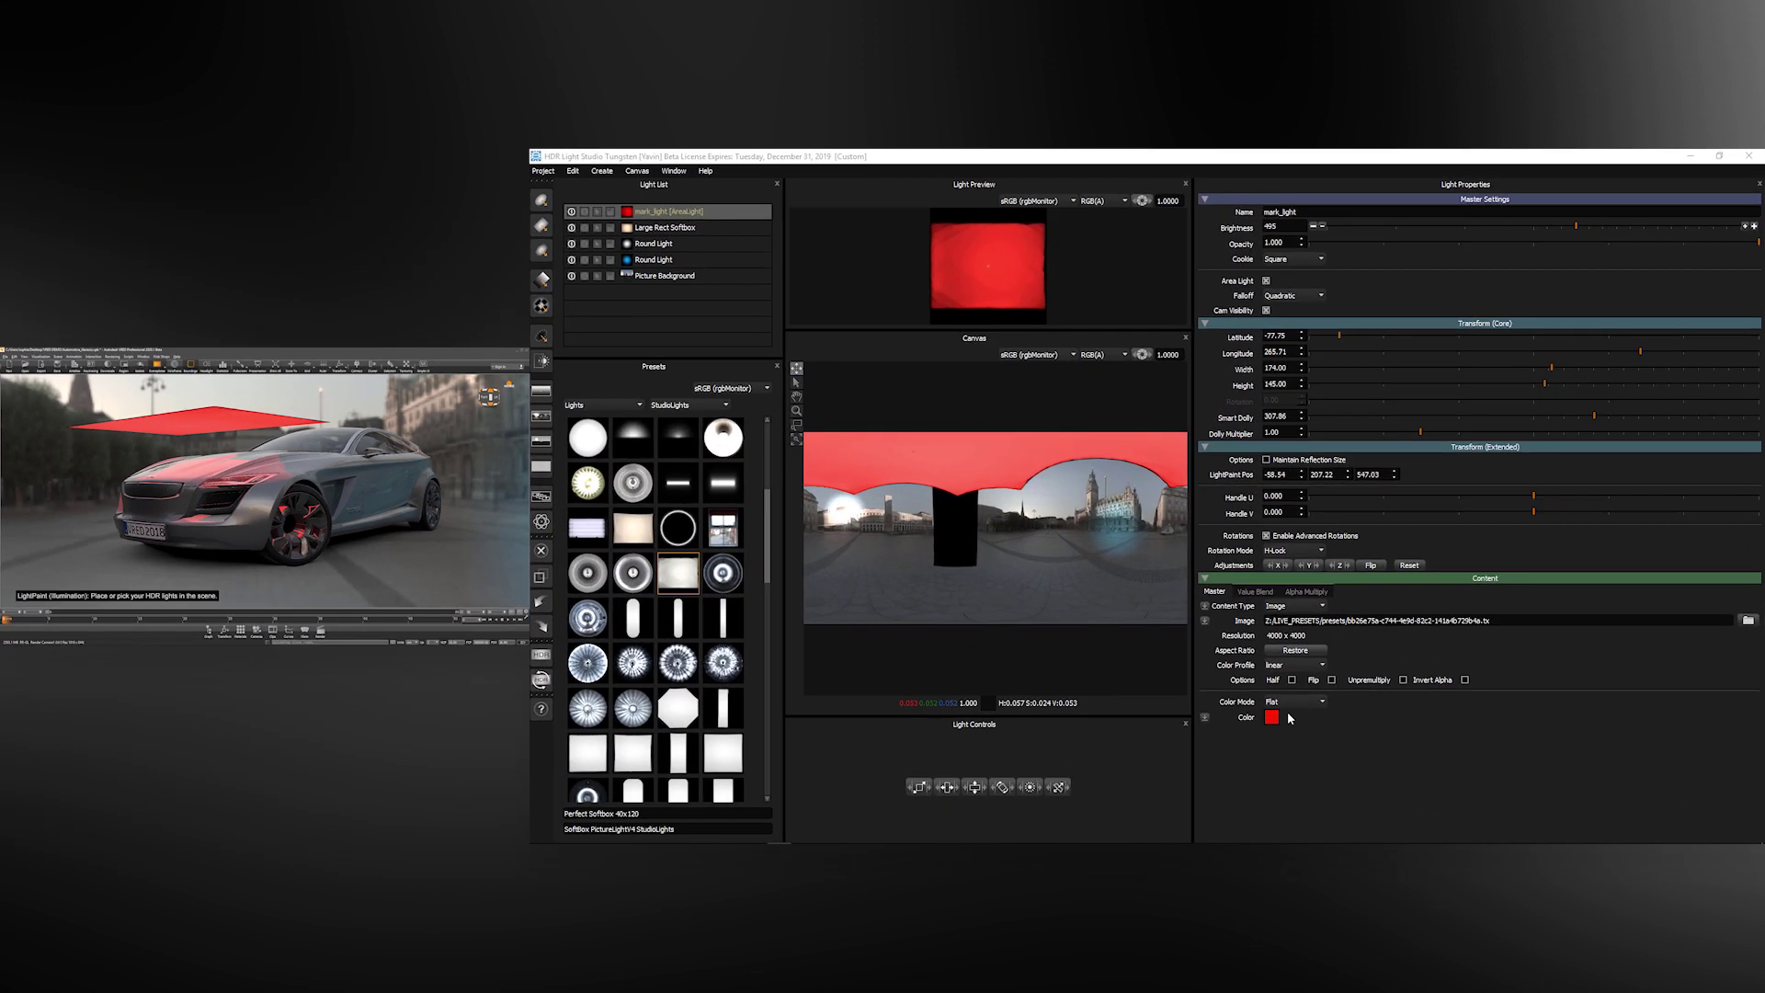
left_click(1553, 591)
left_click(1210, 717)
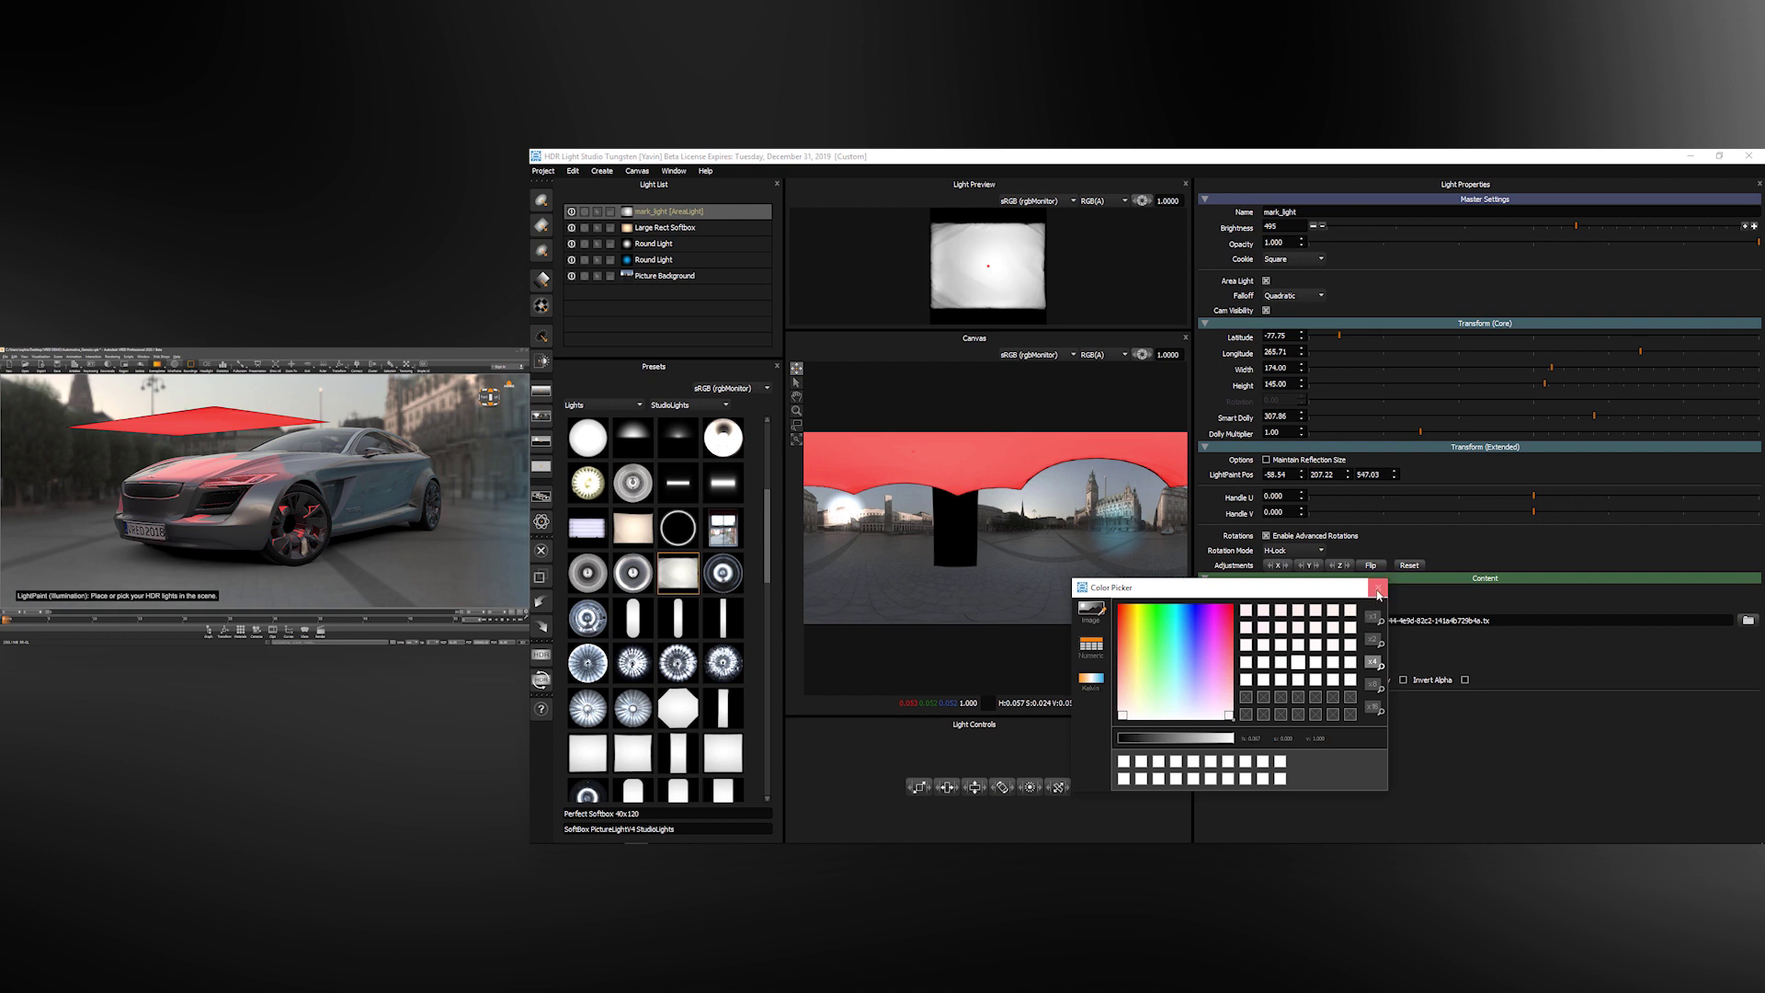
left_click(1378, 586)
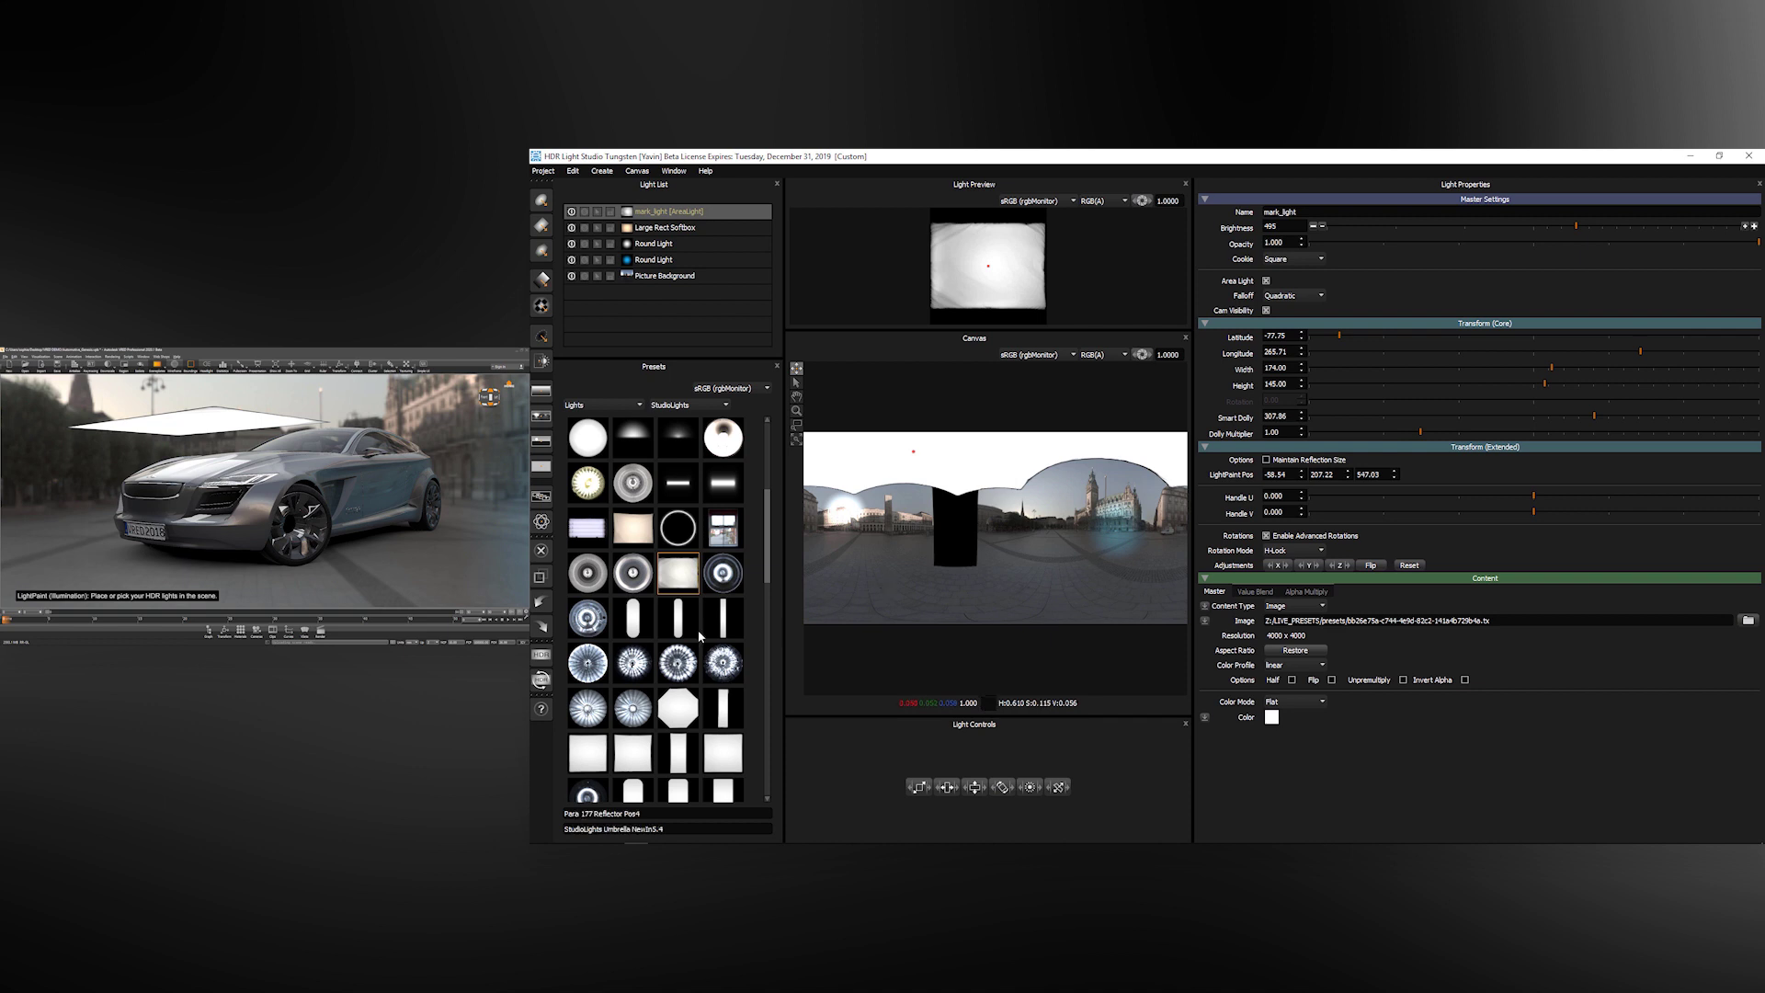
Step: Set the production render resolution to 3000x1500 with area light texture resolution 1500
left_click(543, 655)
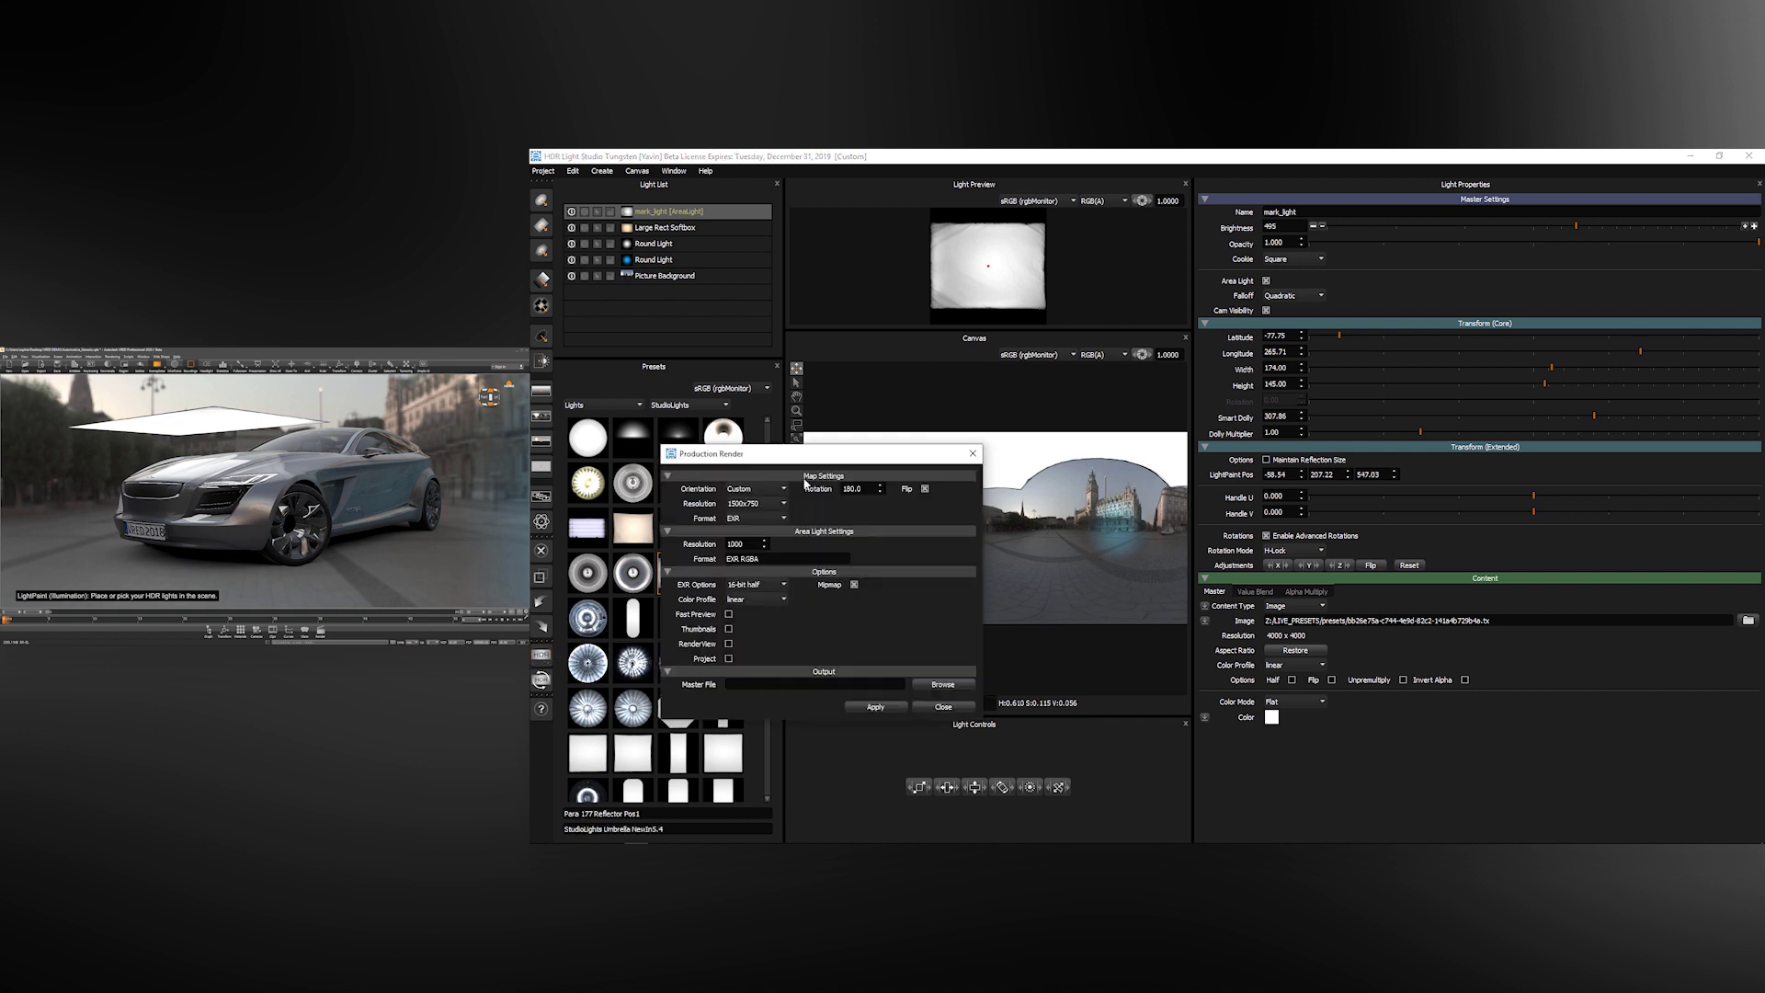
left_click_drag(758, 460, 832, 402)
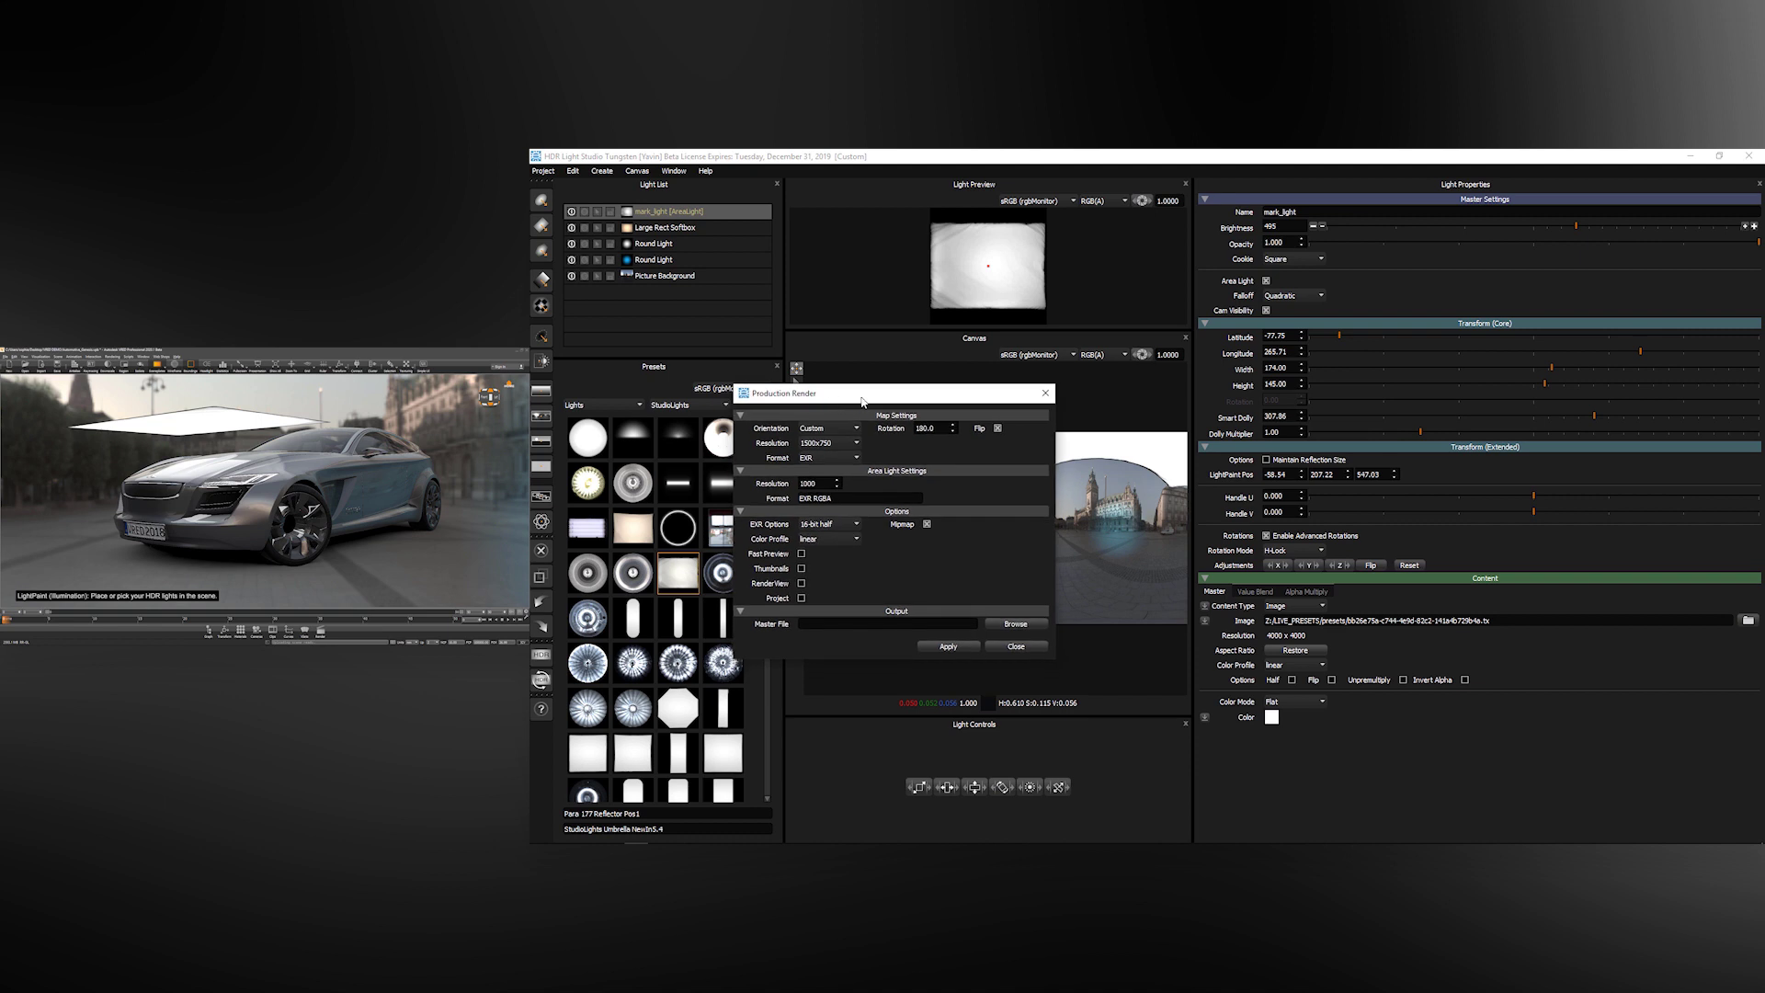
left_click(851, 443)
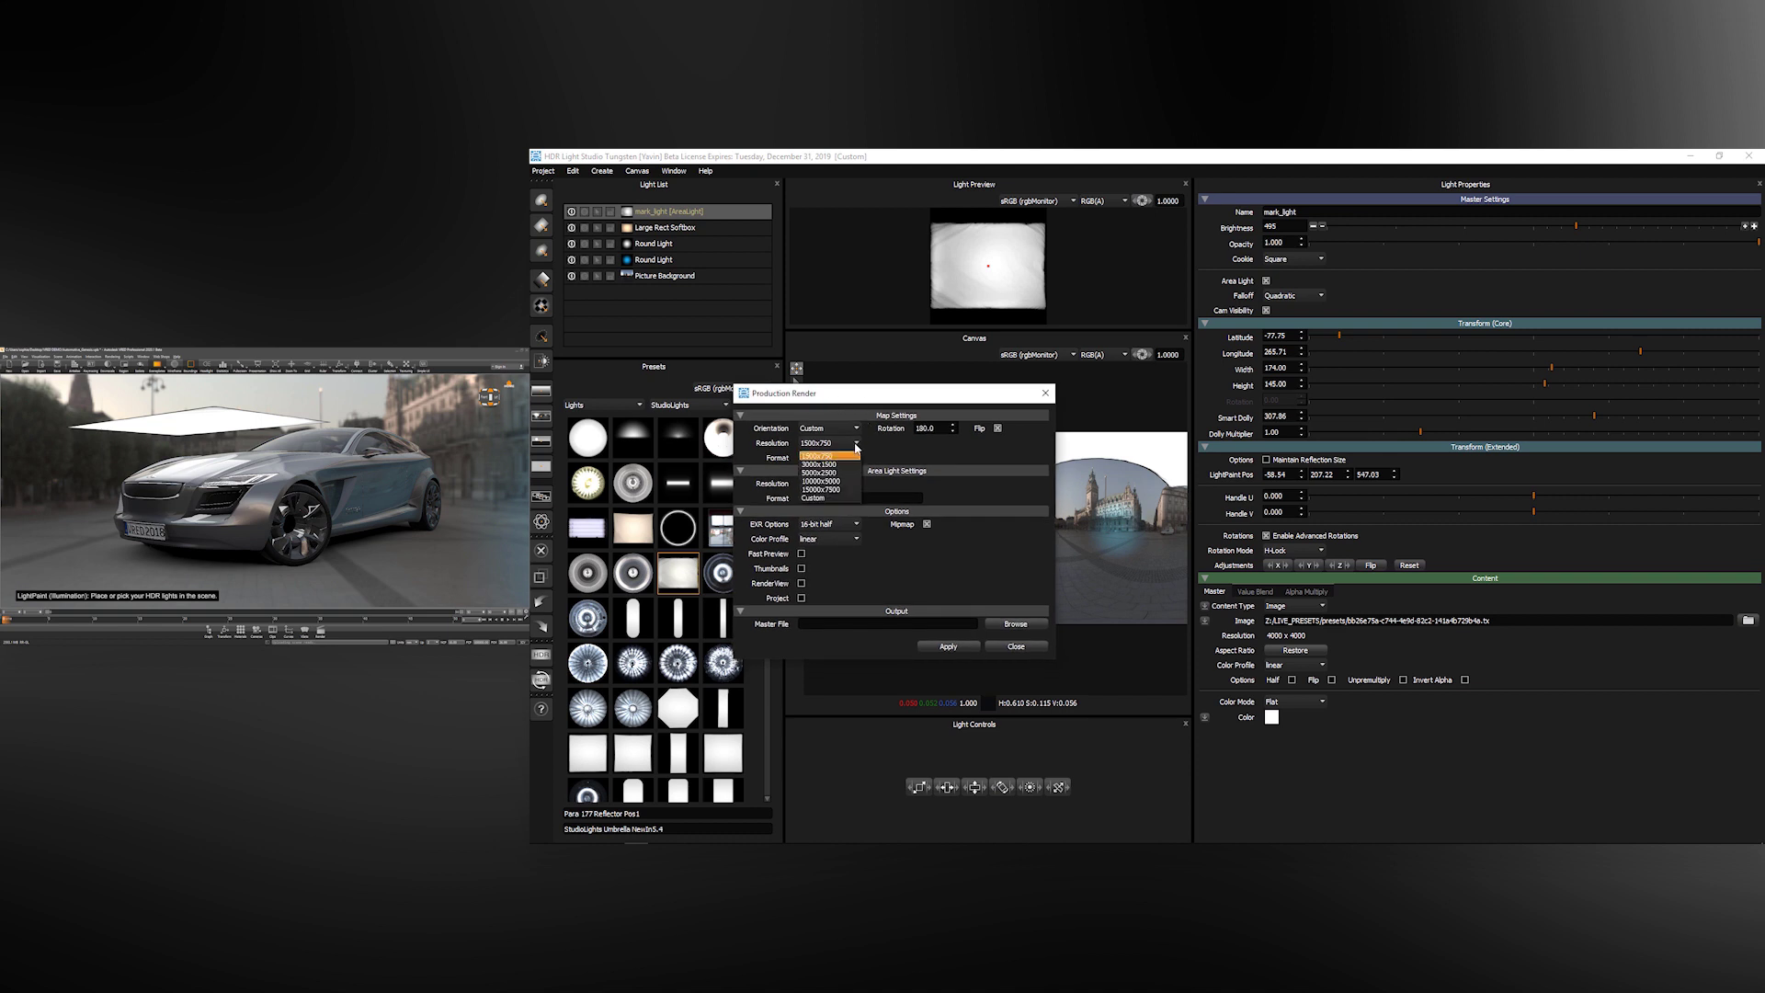
left_click(838, 466)
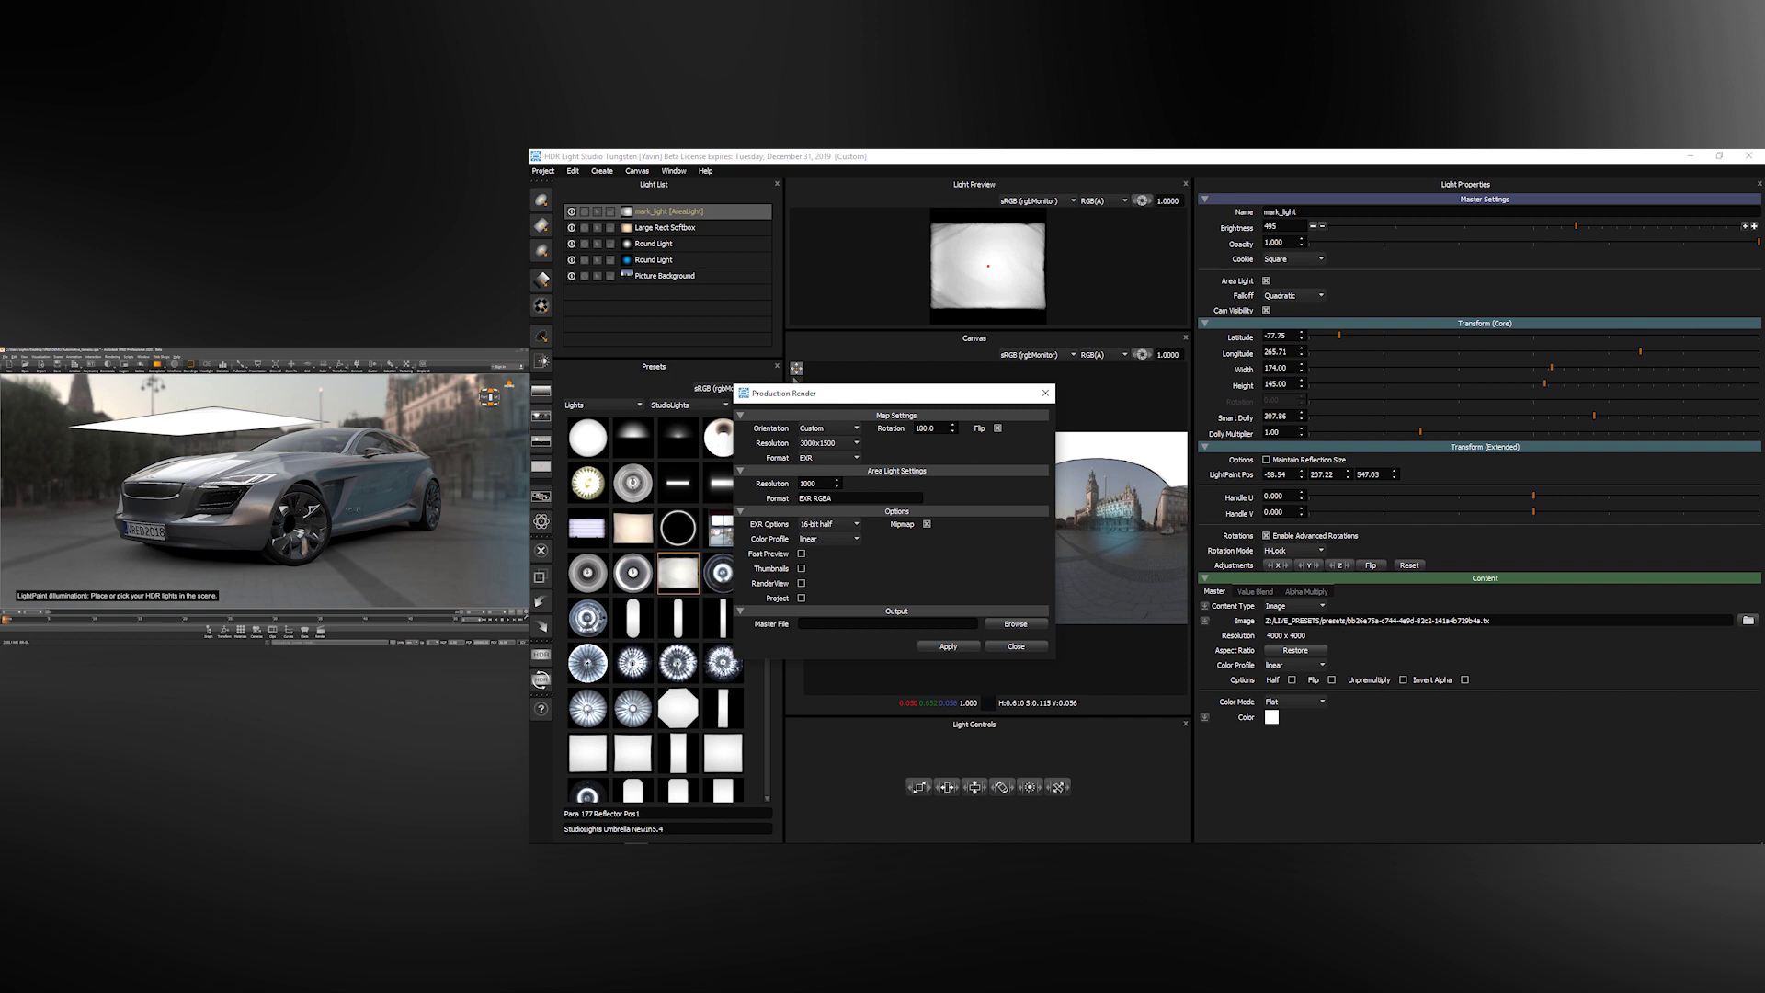
double_click(815, 482)
type("15")
Step: Set the render output file to demo.exr on the Desktop
left_click(1015, 624)
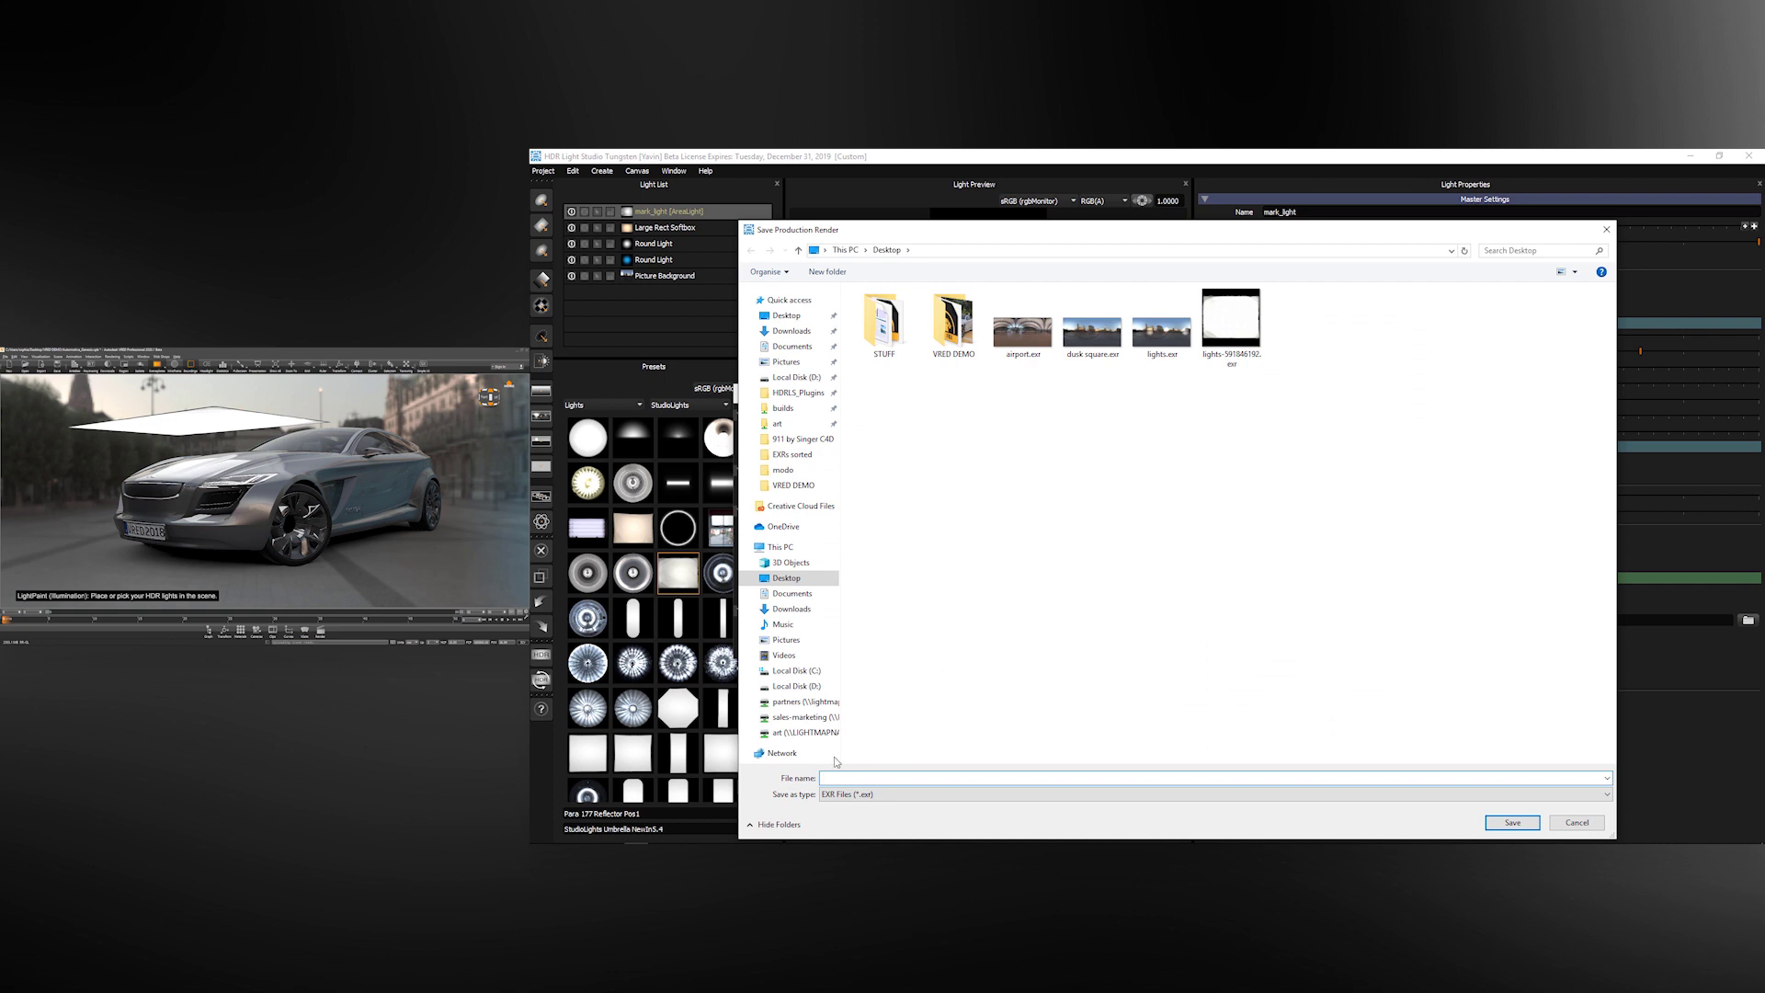
type("demo")
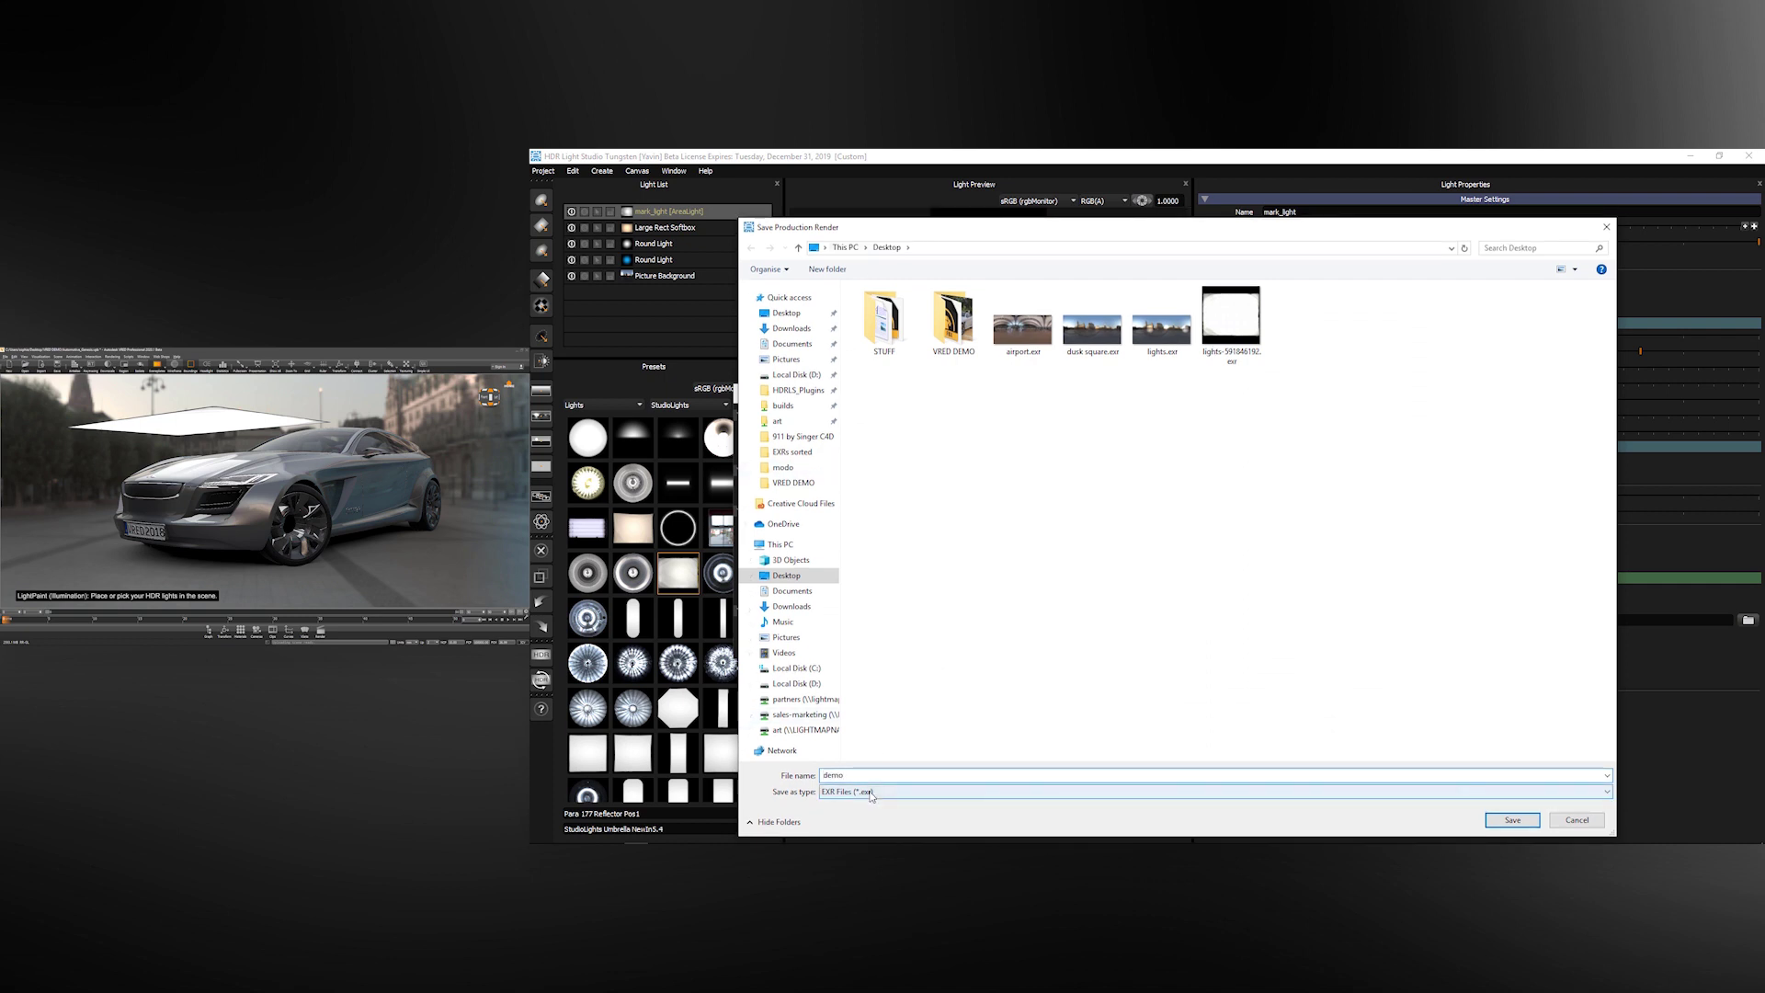
left_click(1512, 819)
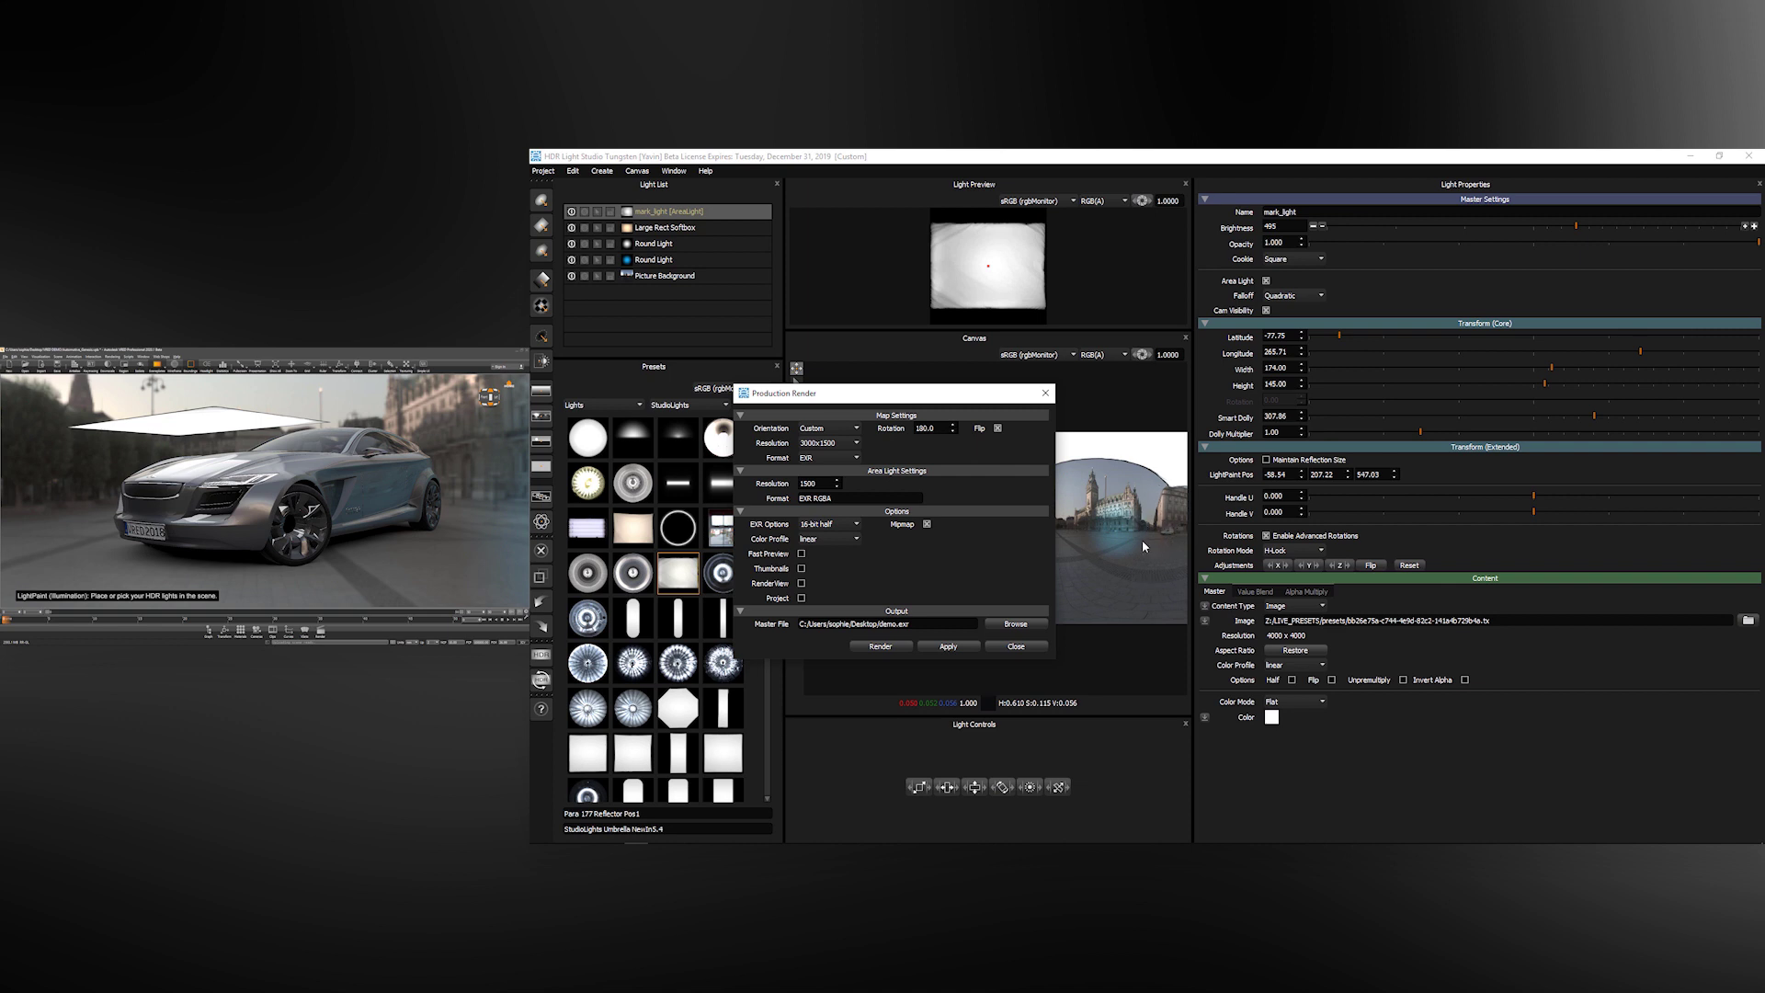
Step: Start the production render, then save the HDR Light Studio settings into VRED's environment material
left_click(879, 647)
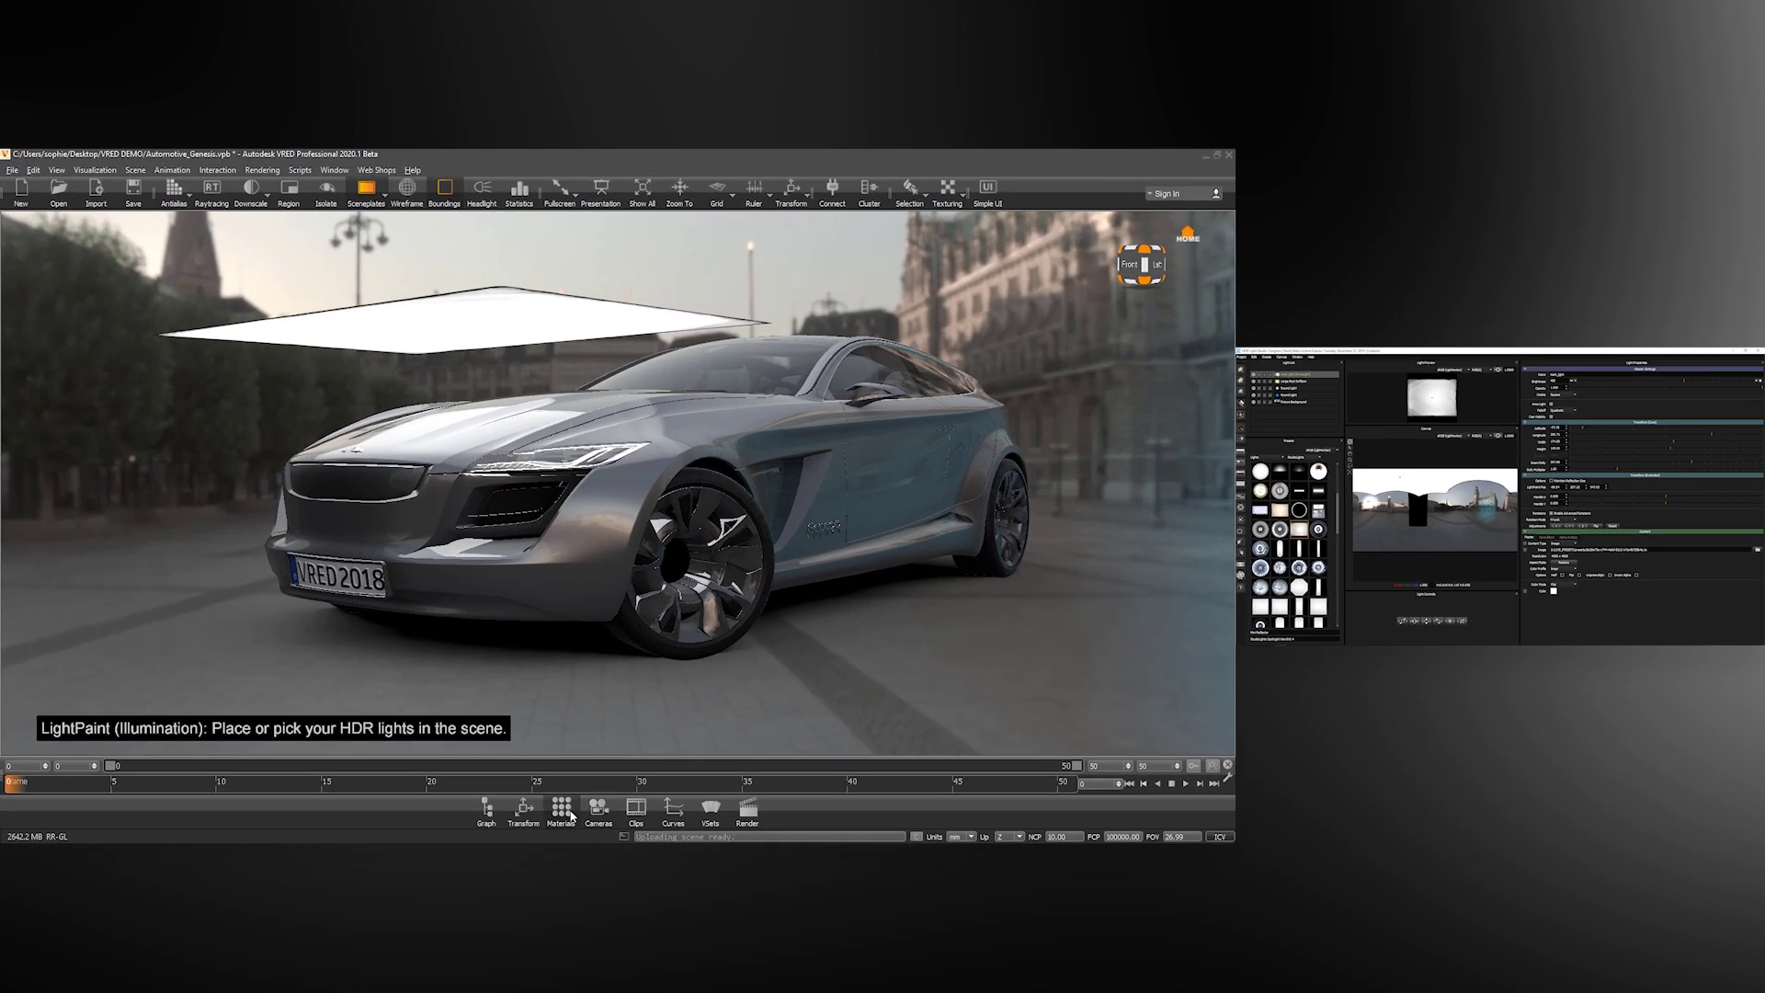
left_click(570, 815)
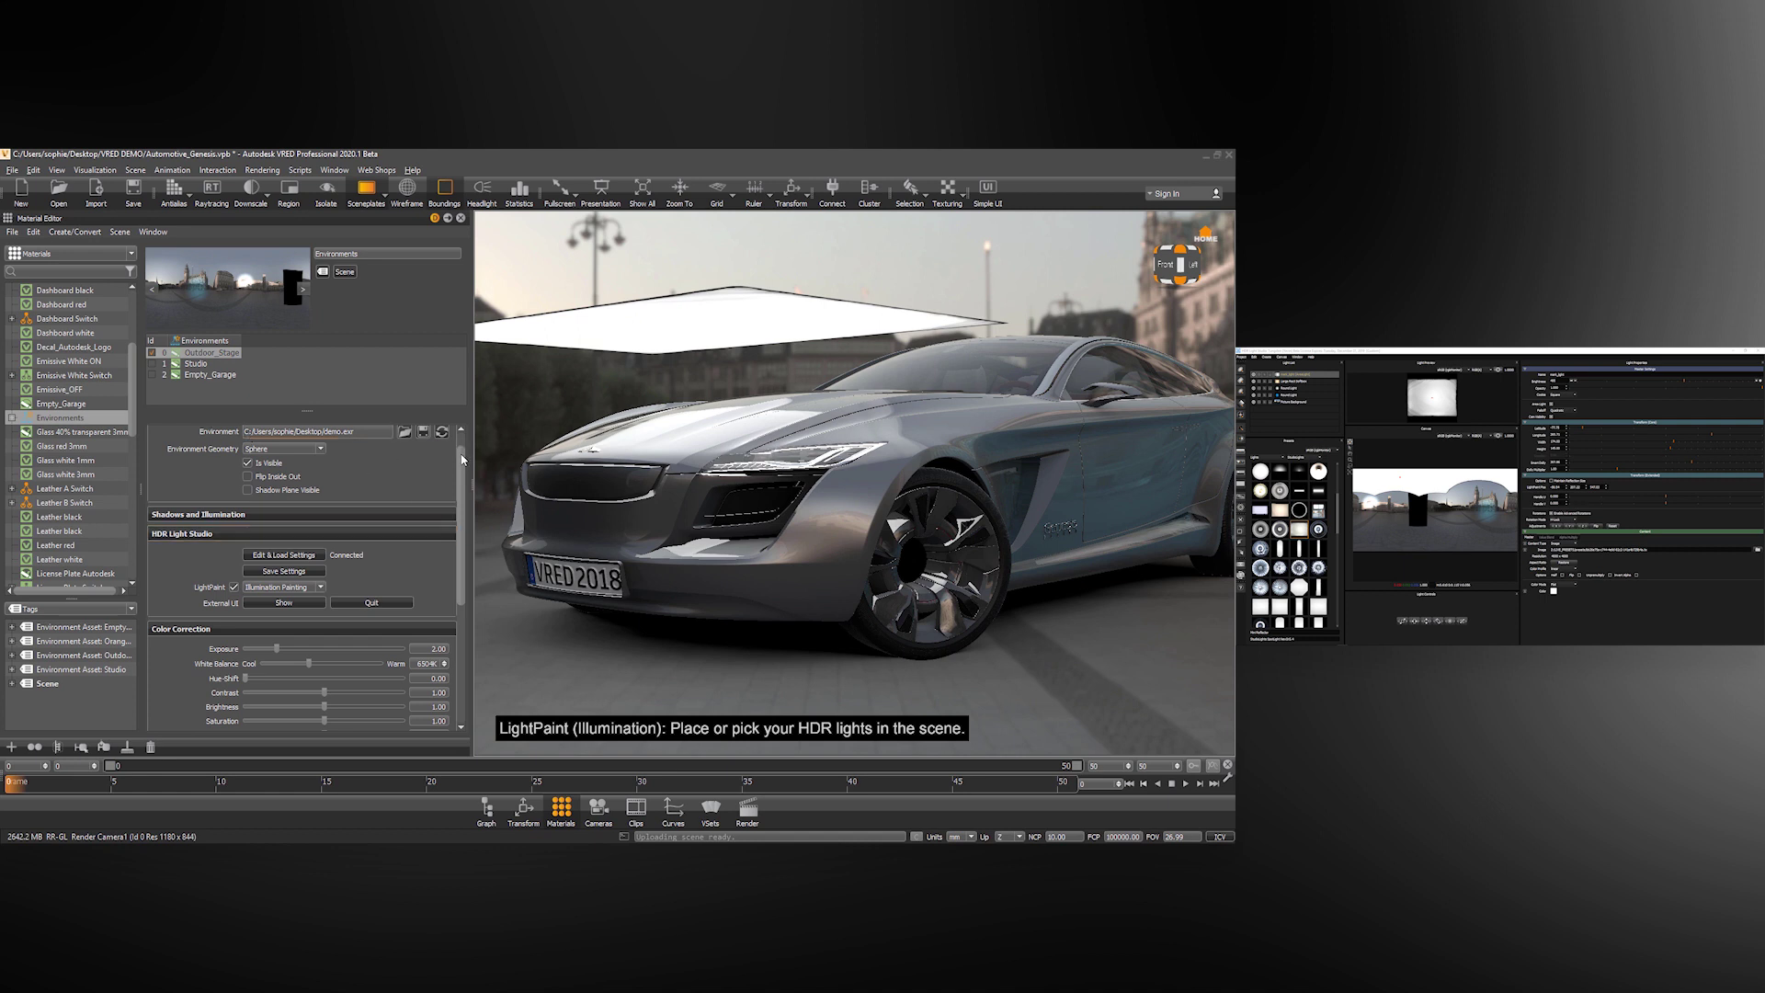
scroll(455, 447, "up", 1)
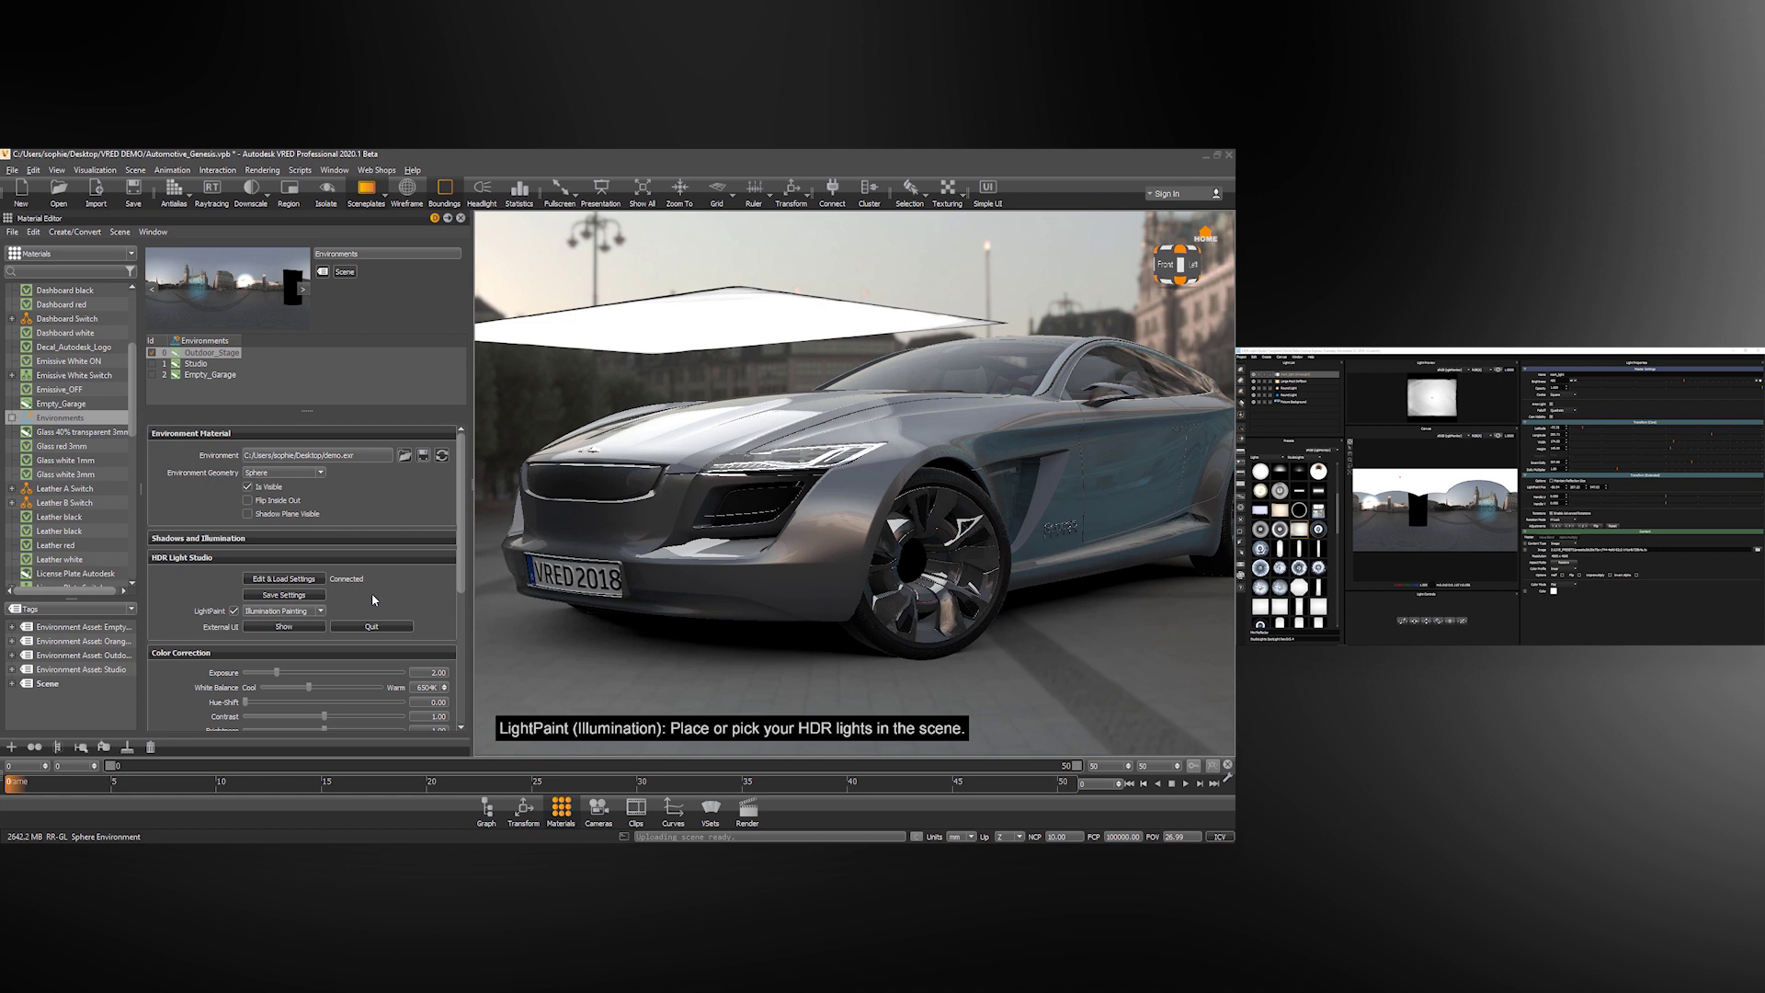
left_click(318, 597)
Step: Quit HDR Light Studio, saving its project into the VRED environment
left_click(395, 628)
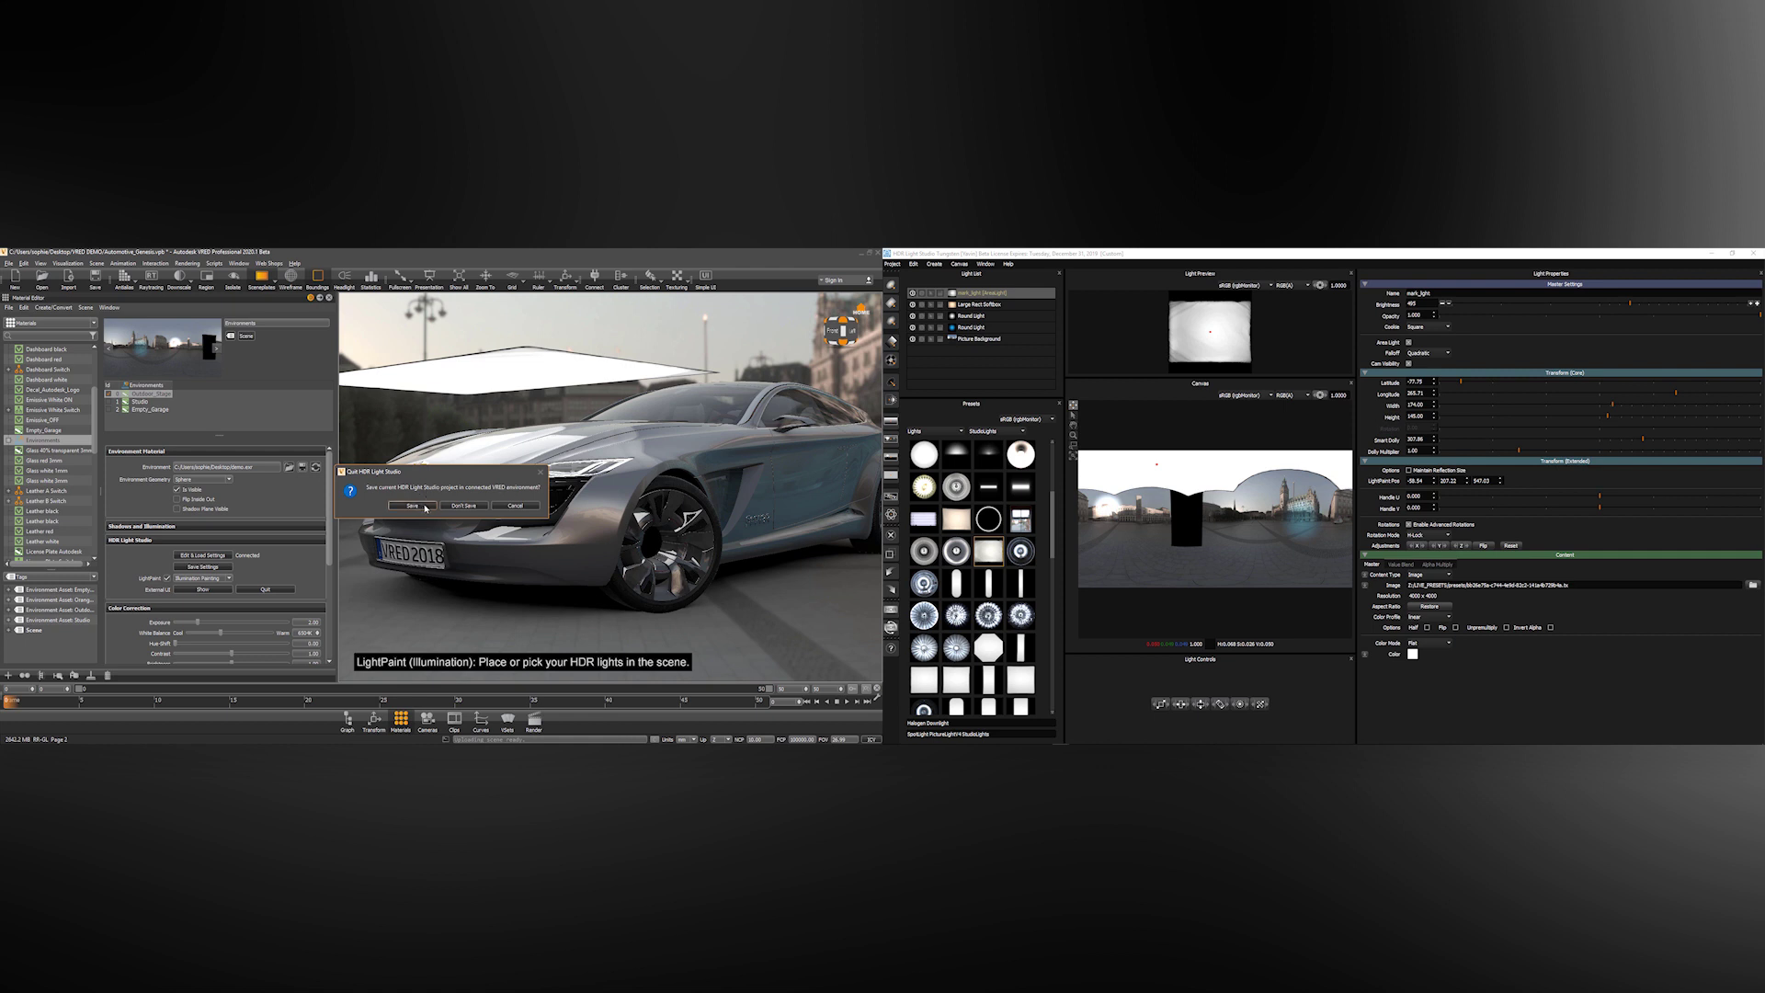
left_click(423, 505)
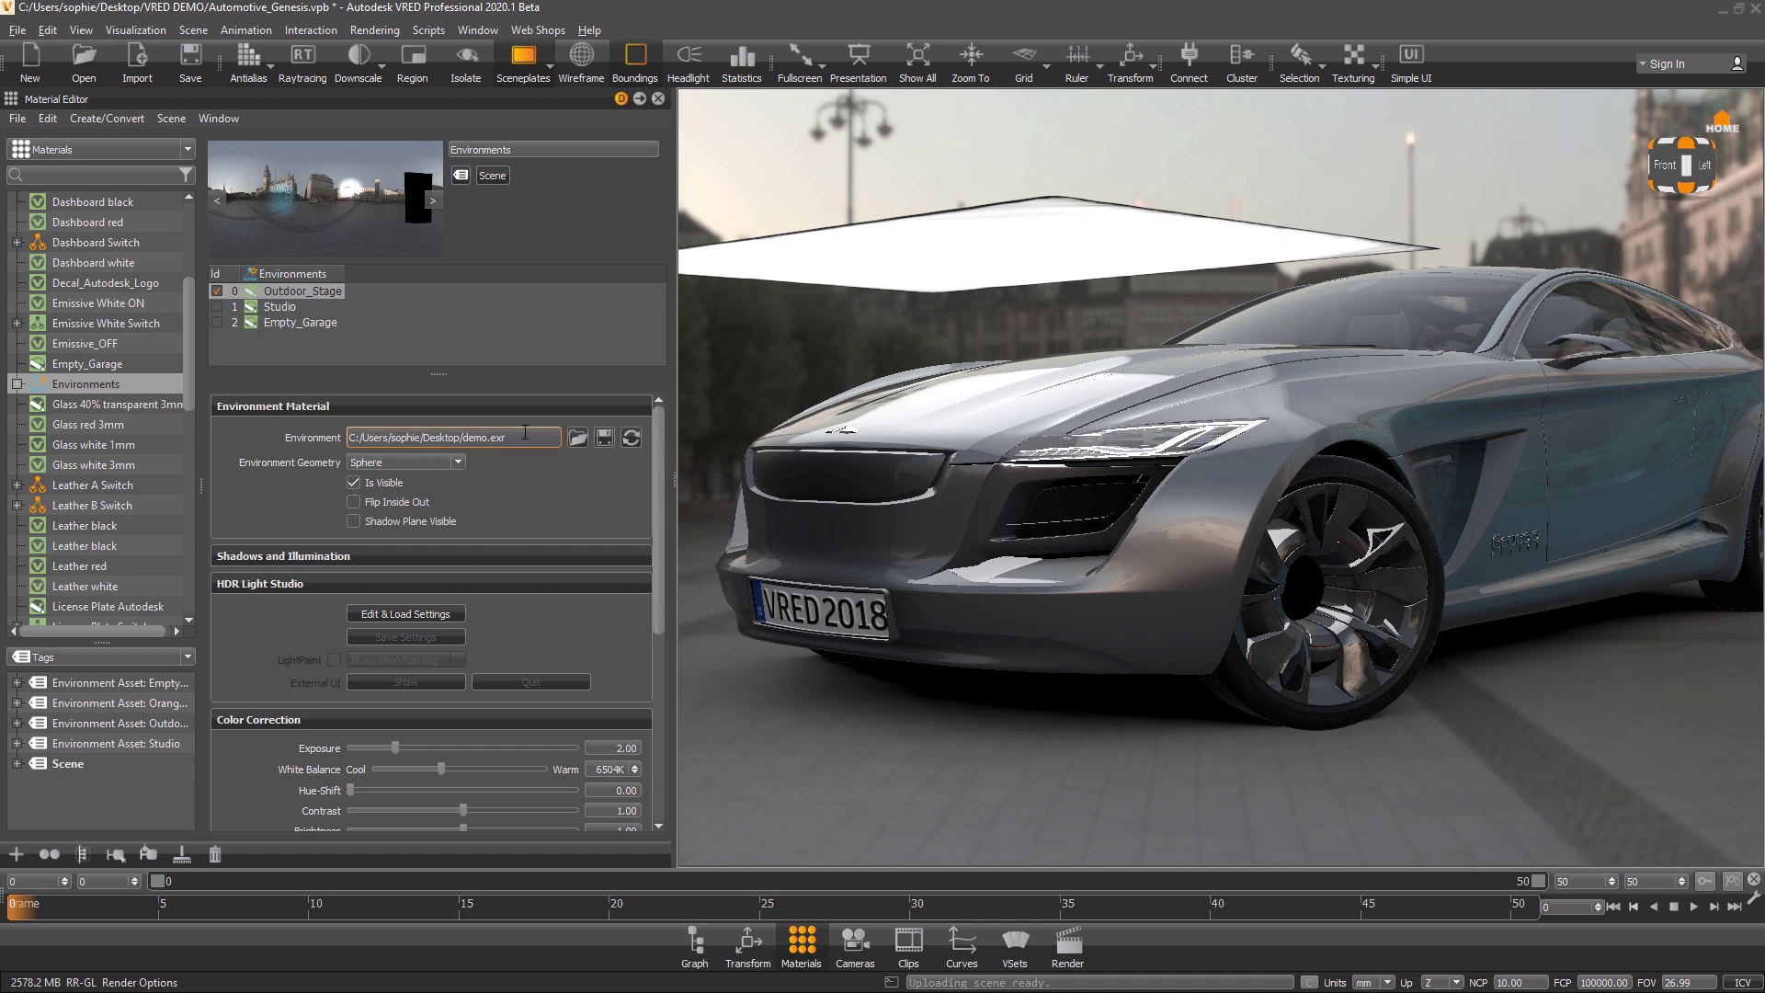
Step: Verify in the Light Editor that mark_light's area light uses the demo-982778229.exr texture
left_click(800, 942)
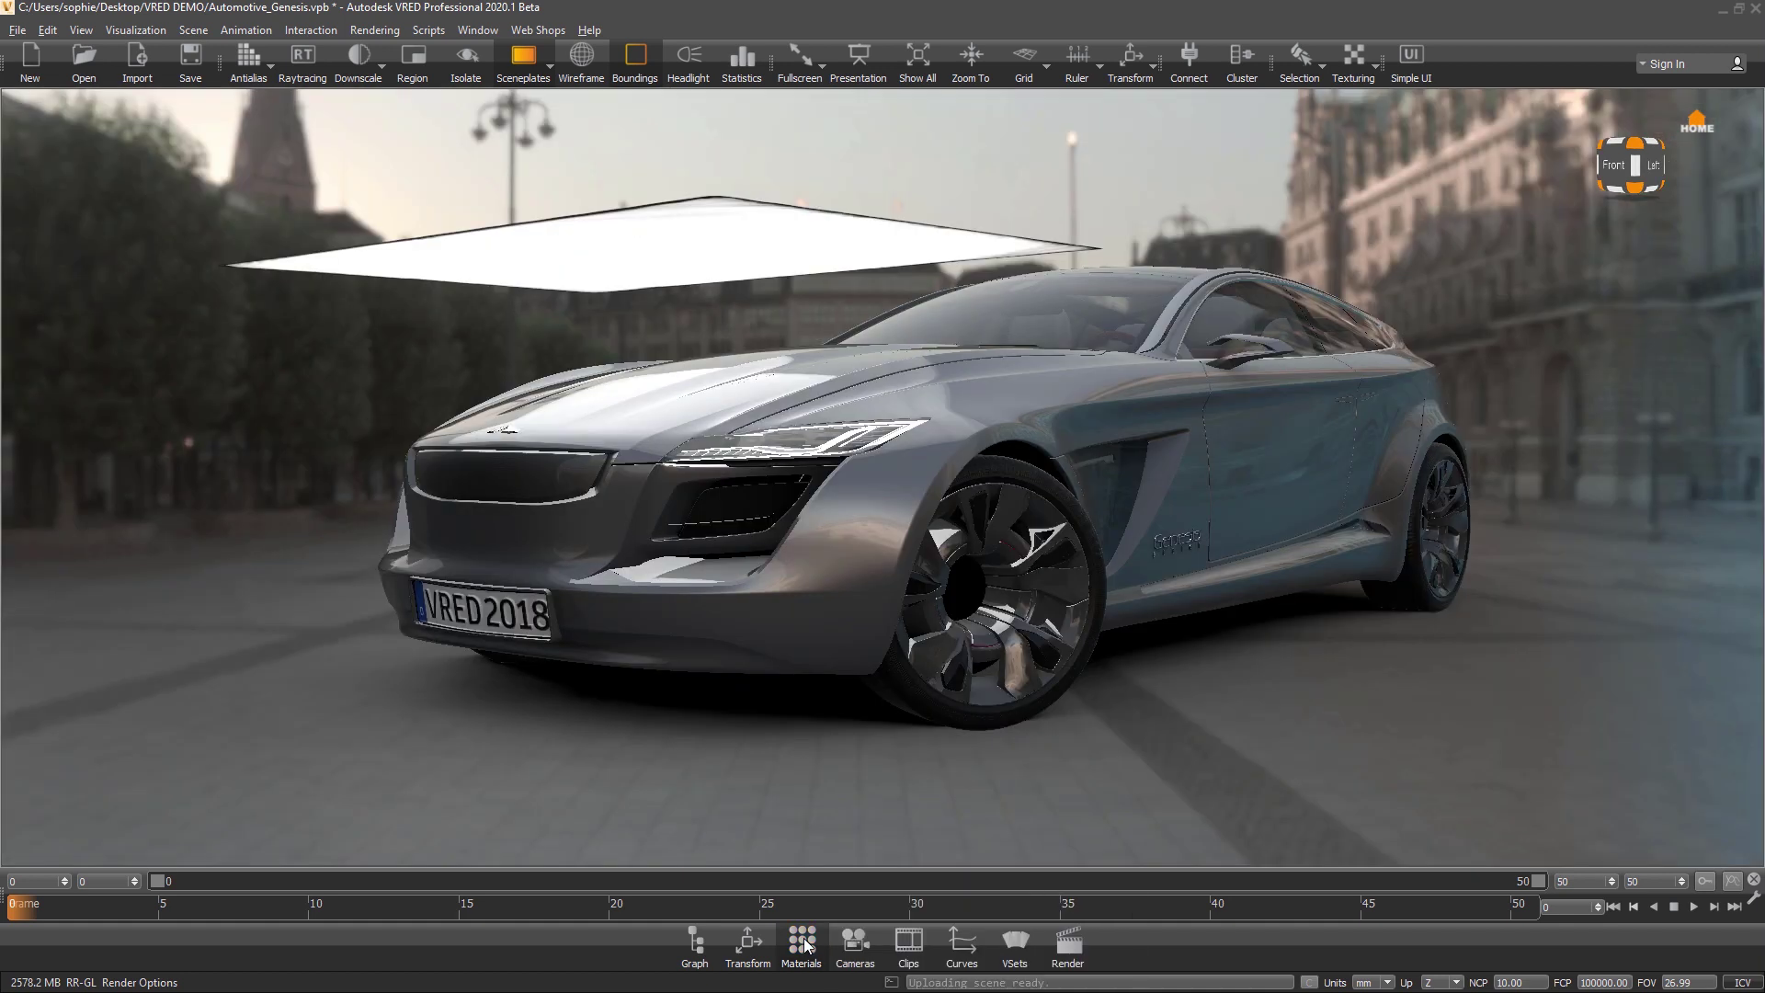
left_click(193, 30)
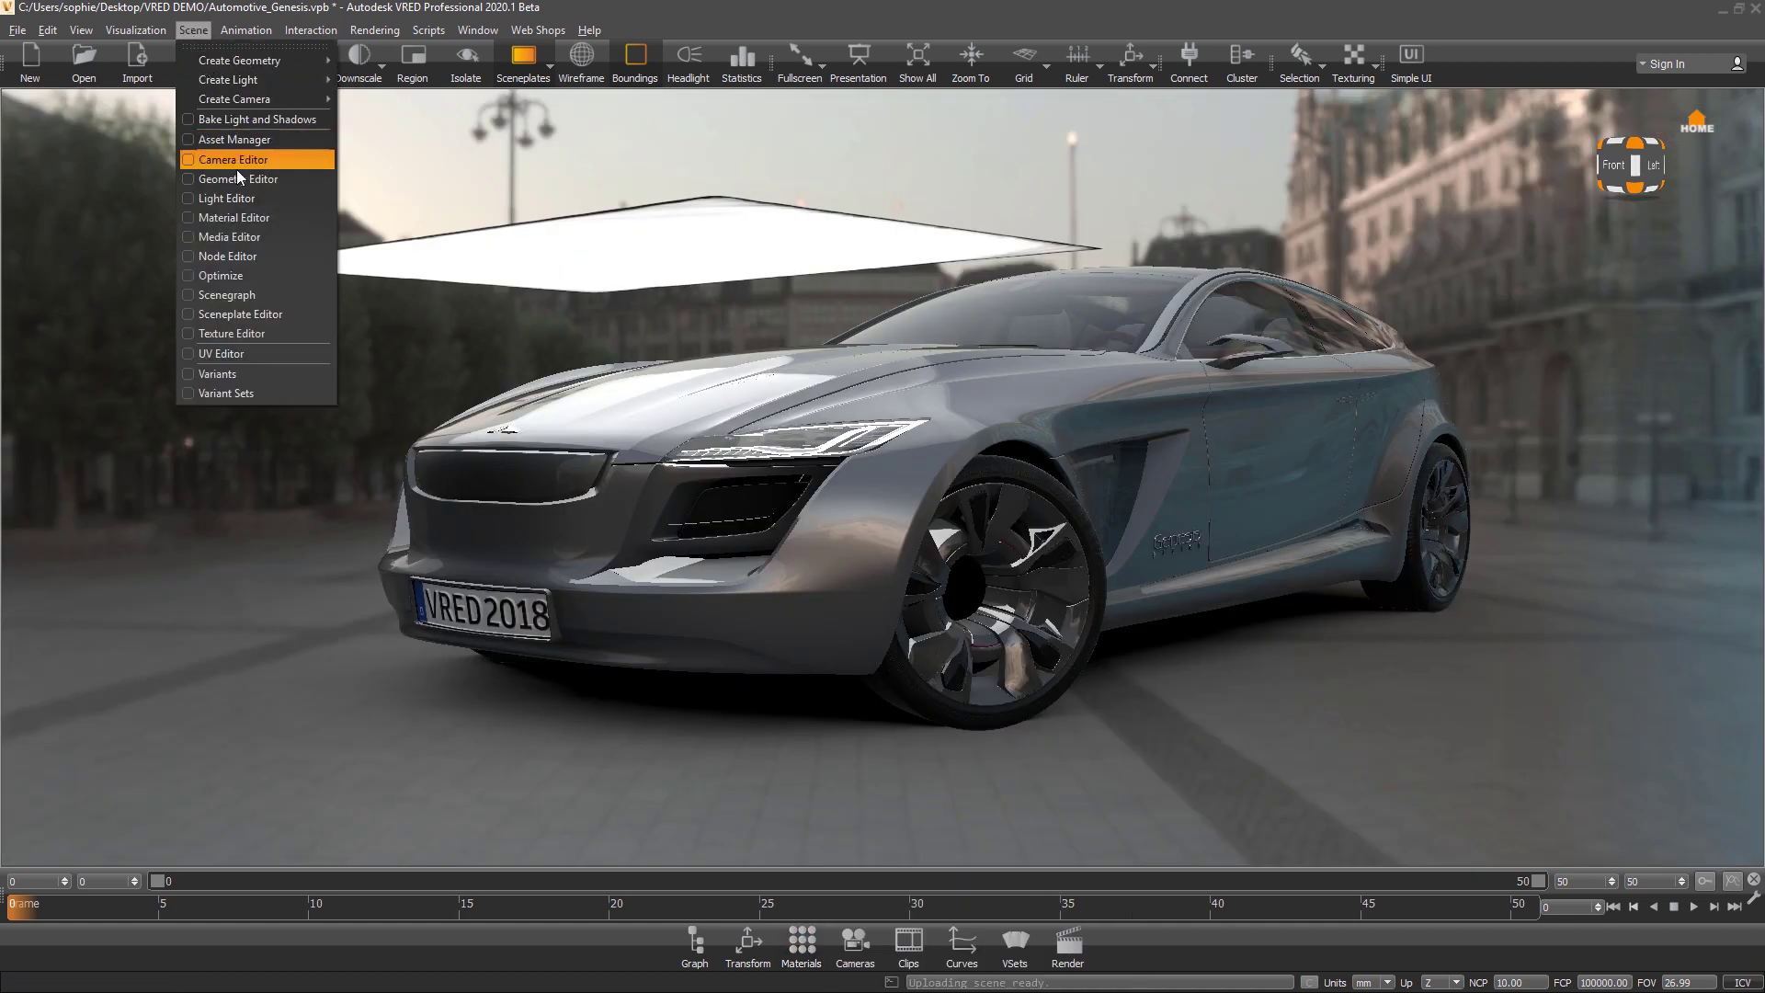
left_click(240, 197)
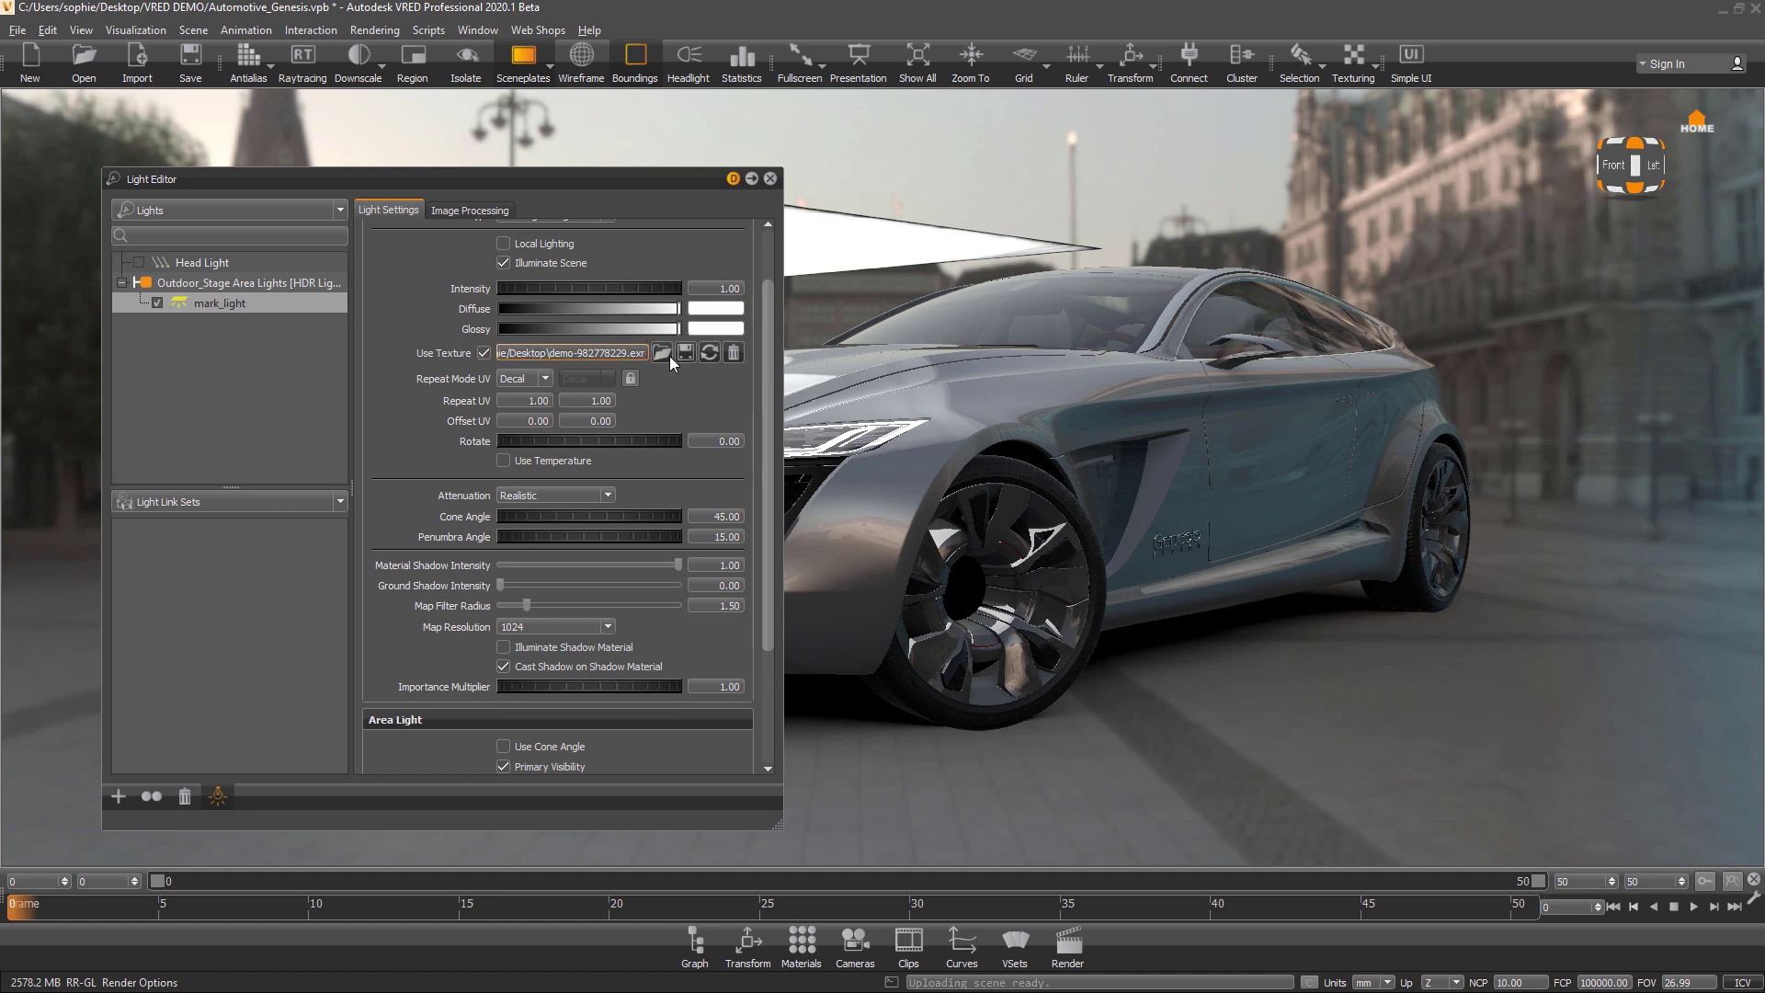
mouse_move(768, 329)
left_mouse_down()
mouse_move(769, 309)
mouse_move(768, 340)
left_mouse_up()
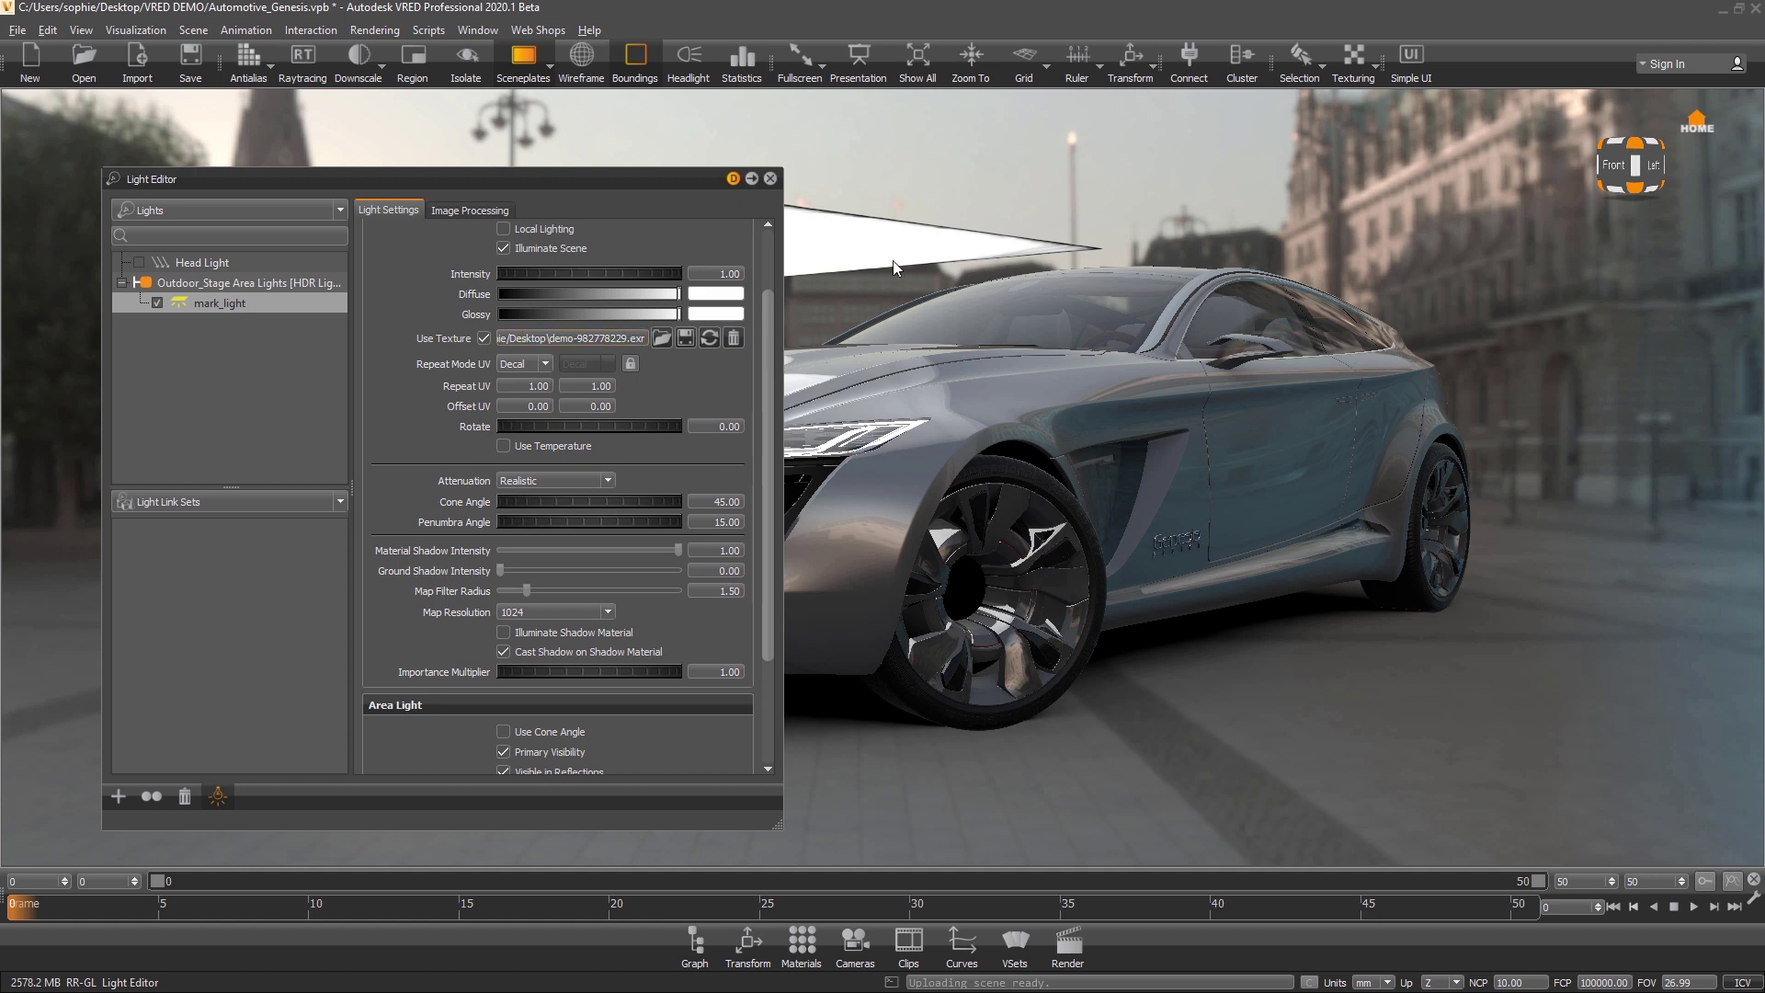
mouse_move(768, 323)
left_mouse_down()
mouse_move(775, 437)
mouse_move(775, 300)
left_mouse_up()
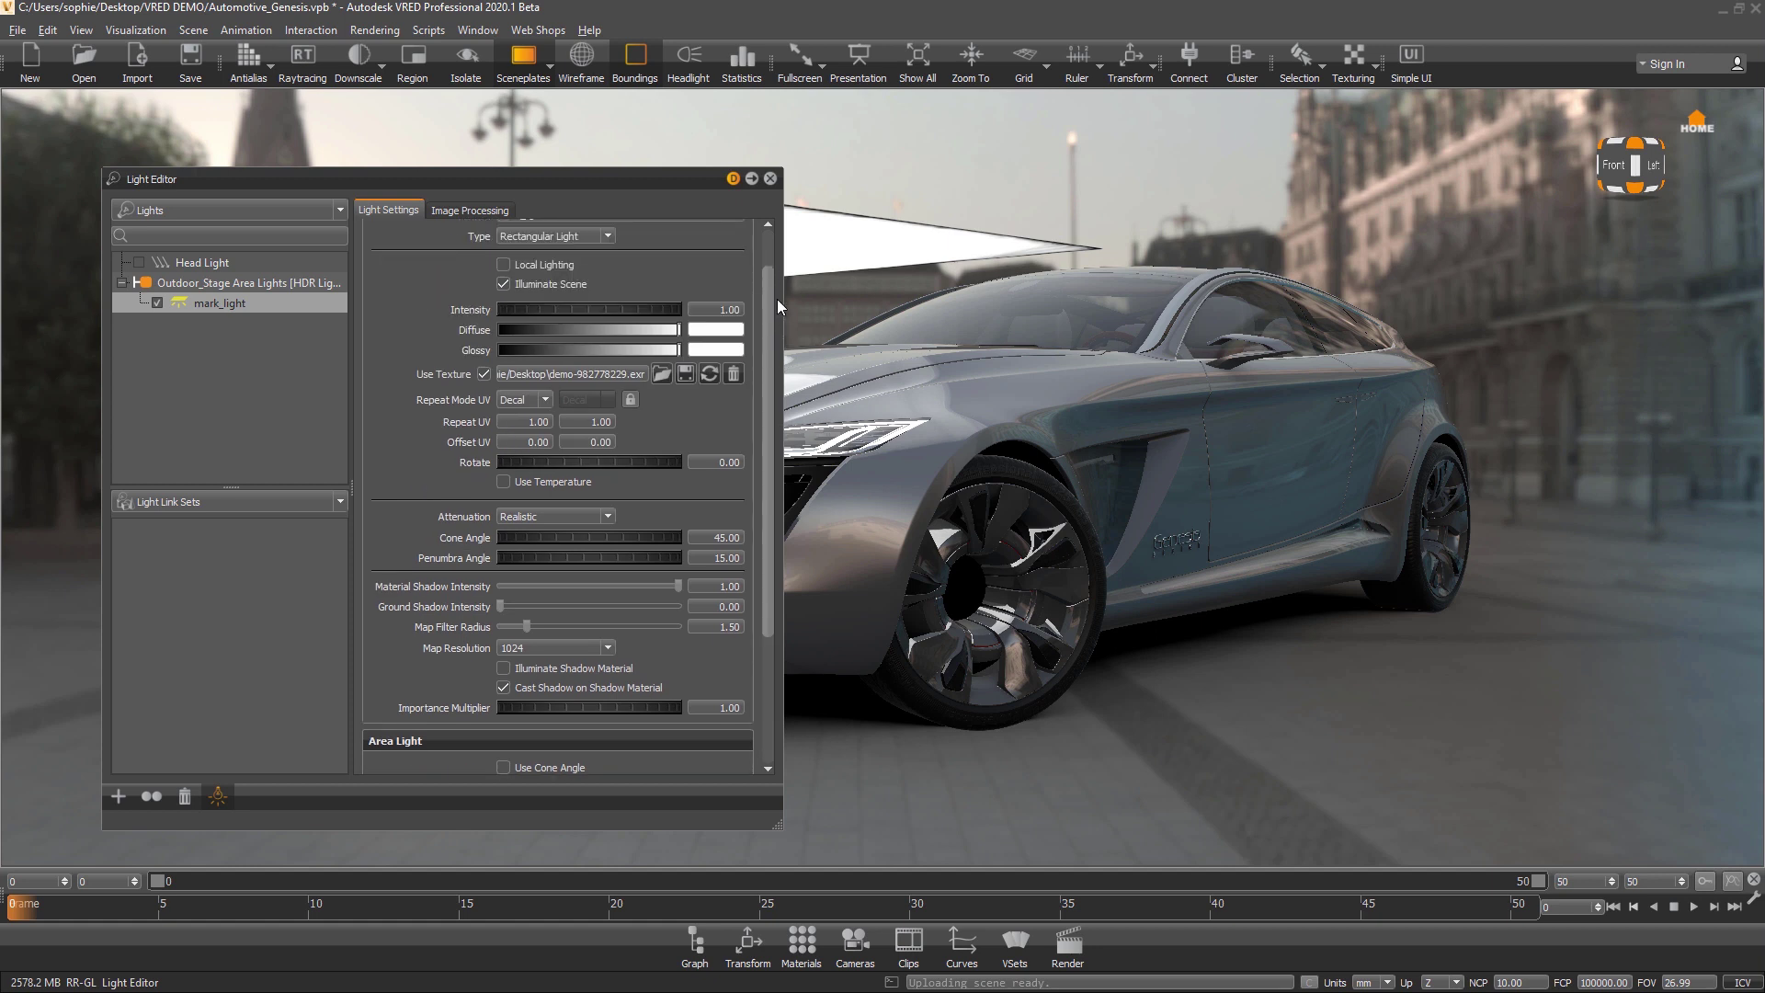
left_click(770, 178)
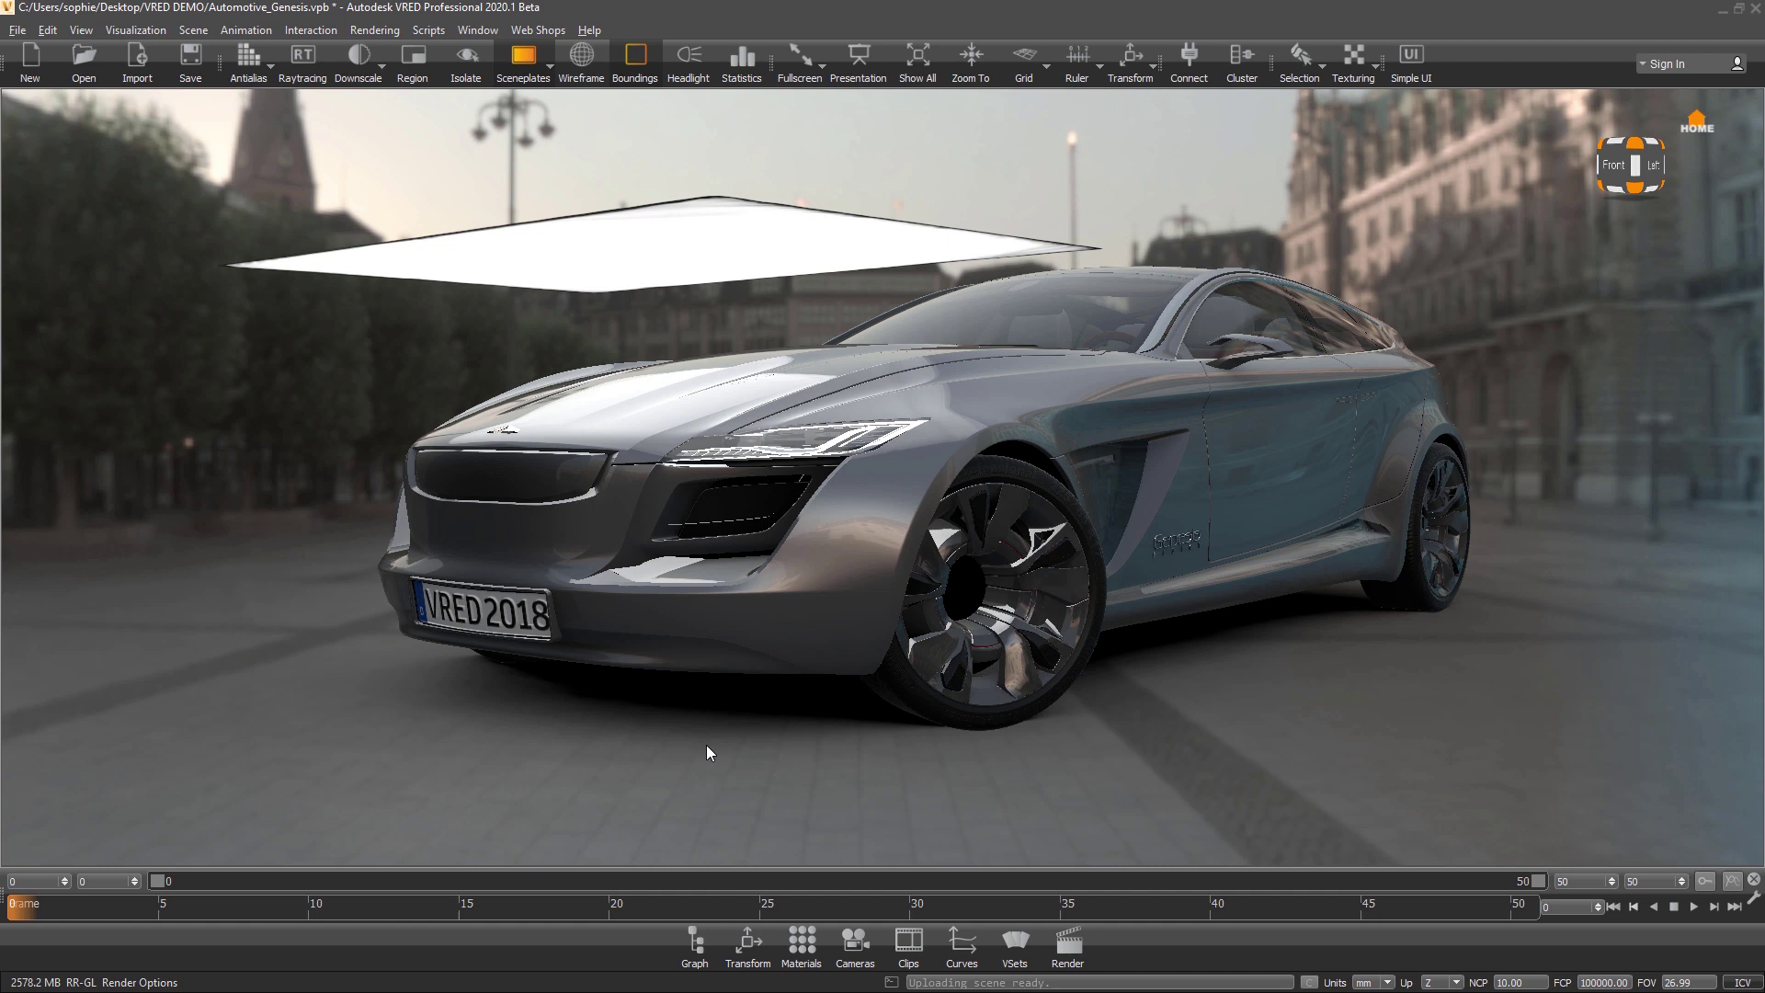
Step: Orbit slightly around the car to inspect the white area light's reflections
mouse_move(568, 753)
left_mouse_down()
mouse_move(822, 769)
mouse_move(566, 765)
mouse_move(587, 745)
left_mouse_up()
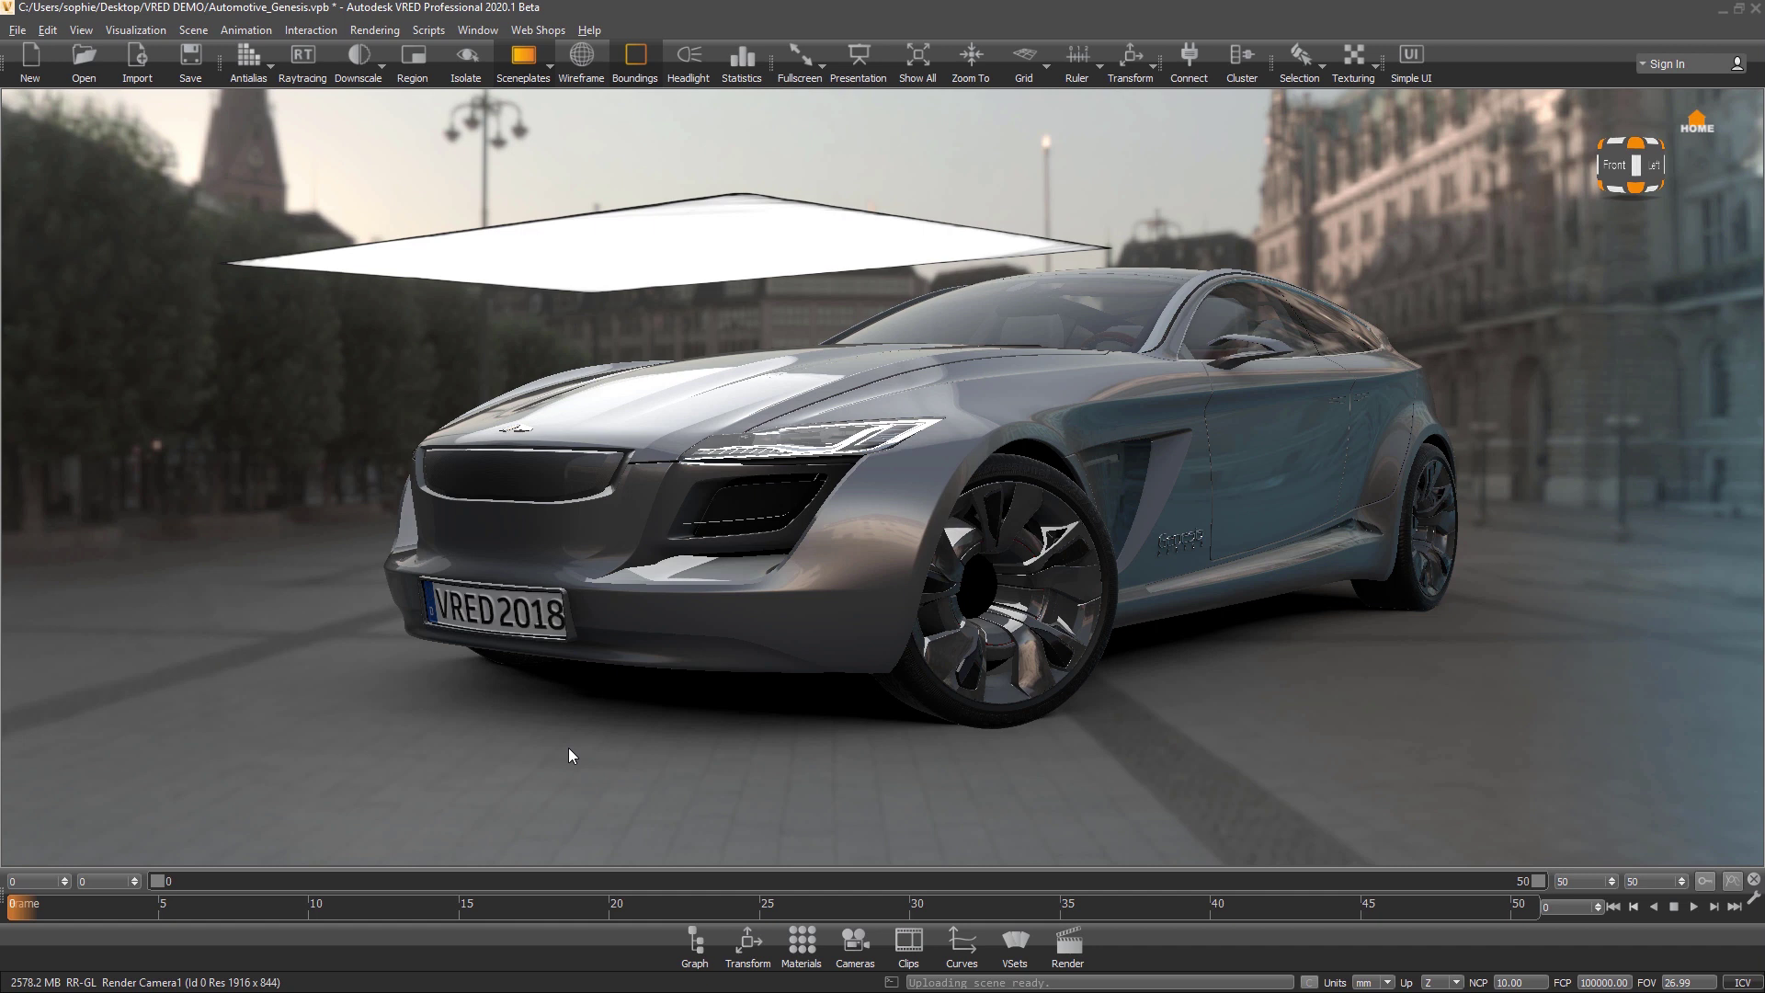